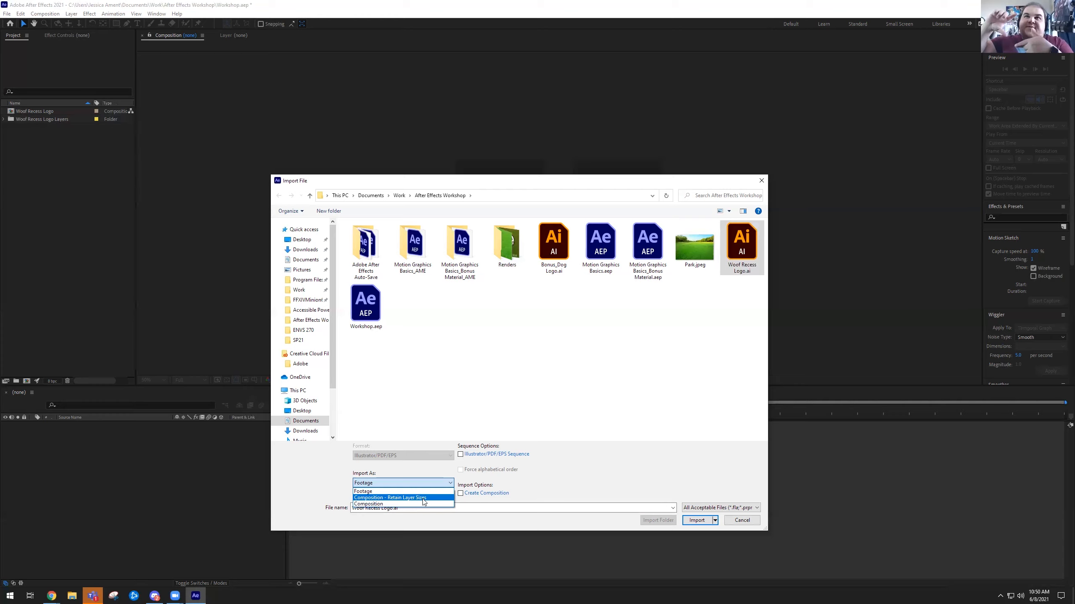
# - Import Woof Recess Logo.ai as a composition that retains layer sizes
pyautogui.click(423, 499)
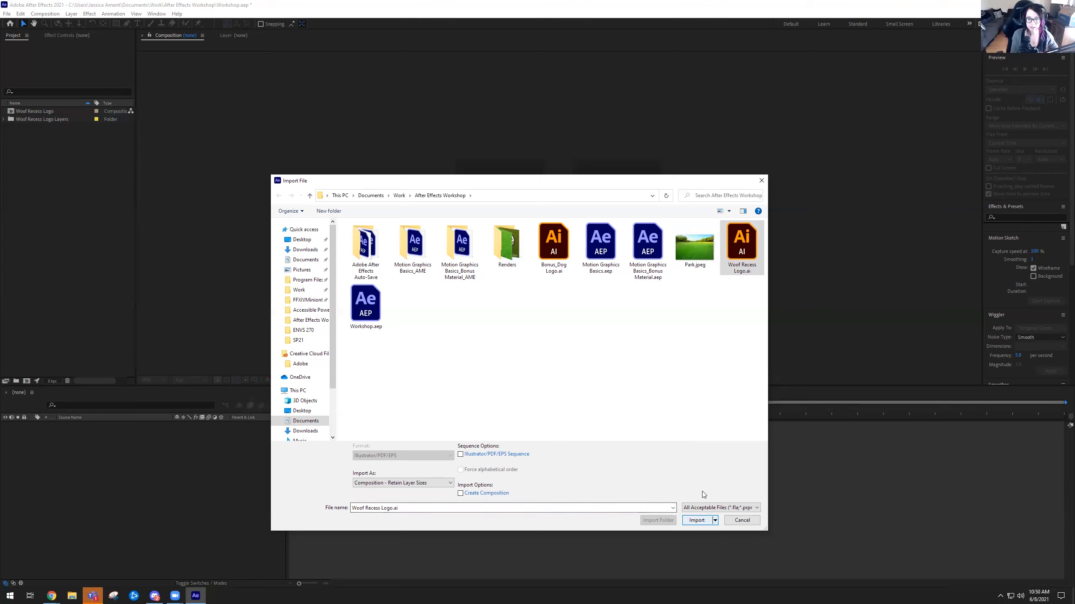
pyautogui.click(696, 520)
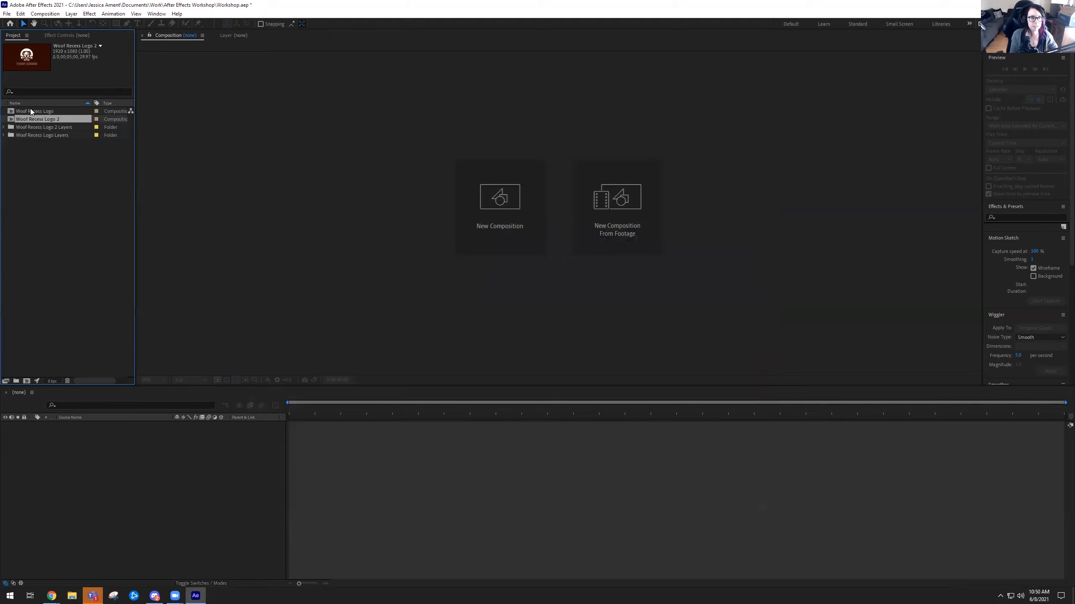
# - Open the Woof Recess Logo composition and select its Dog Logo layer to examine the layer's bounds
pyautogui.click(29, 111)
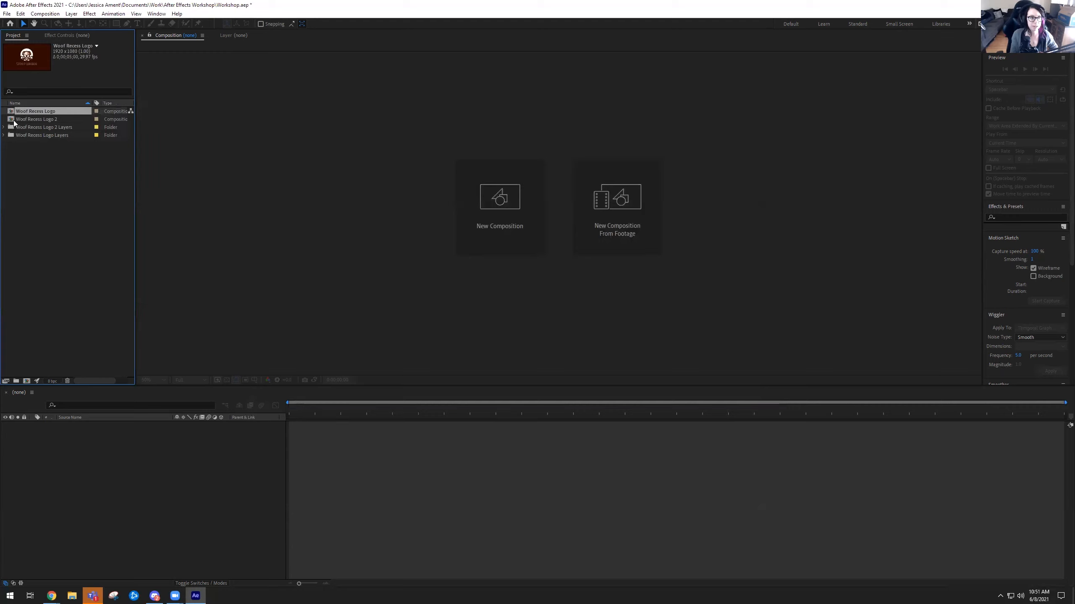
pyautogui.doubleClick(34, 112)
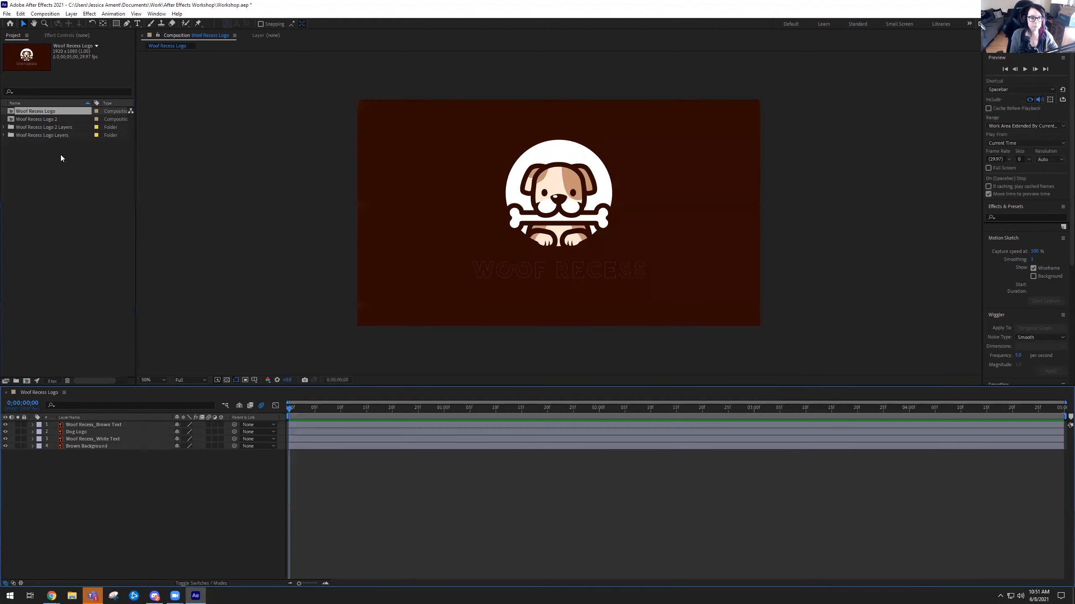
pyautogui.moveTo(290, 407); pyautogui.dragTo(314, 408)
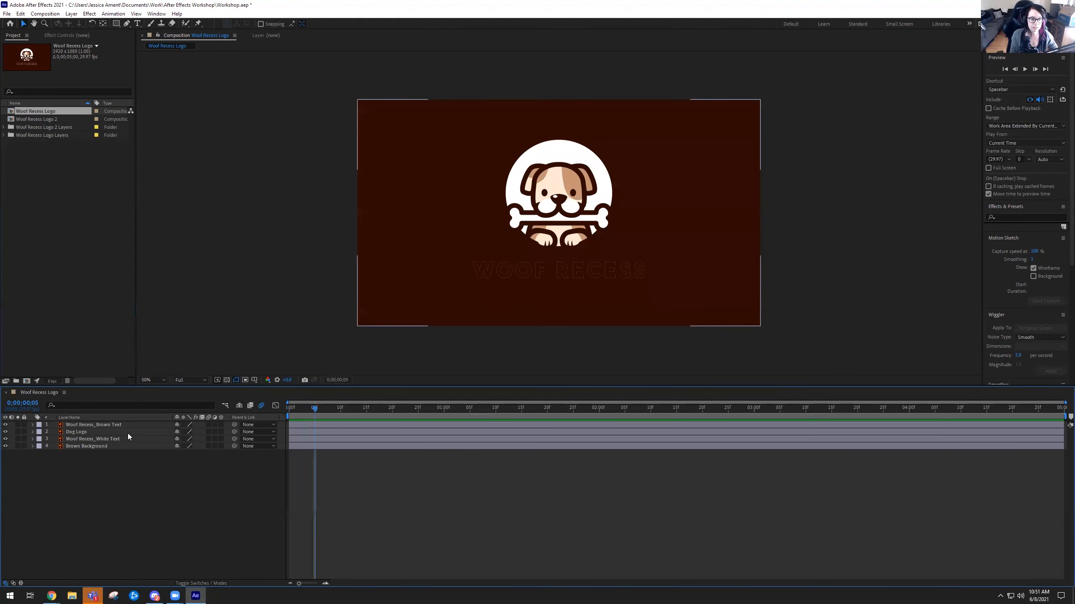
pyautogui.click(128, 434)
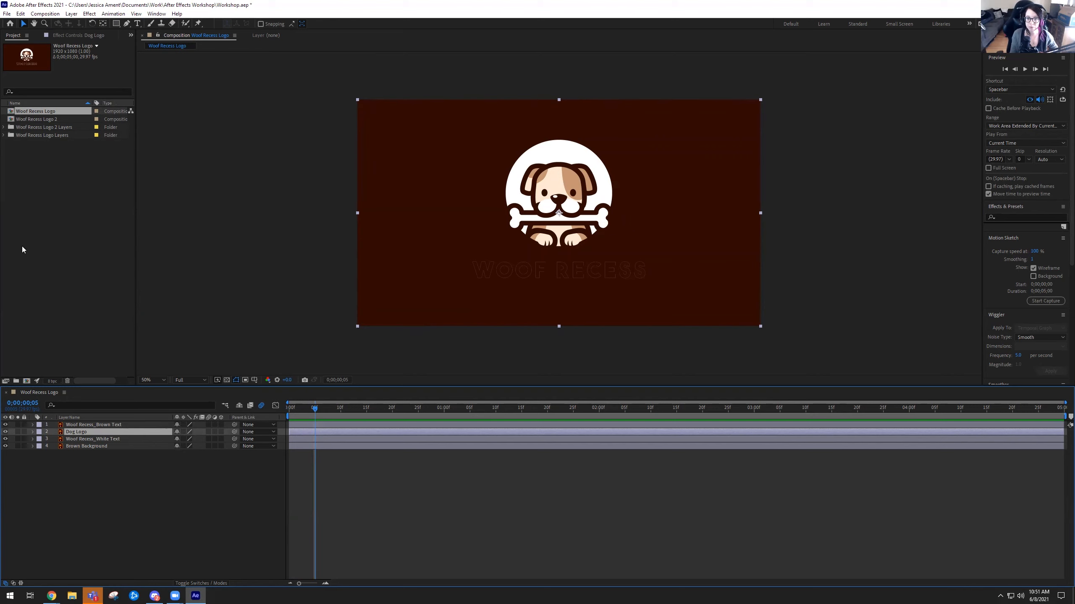
# - Open the Woof Recess Logo 2 composition and select its Dog Logo and white text layers to compare their bounds
pyautogui.doubleClick(41, 119)
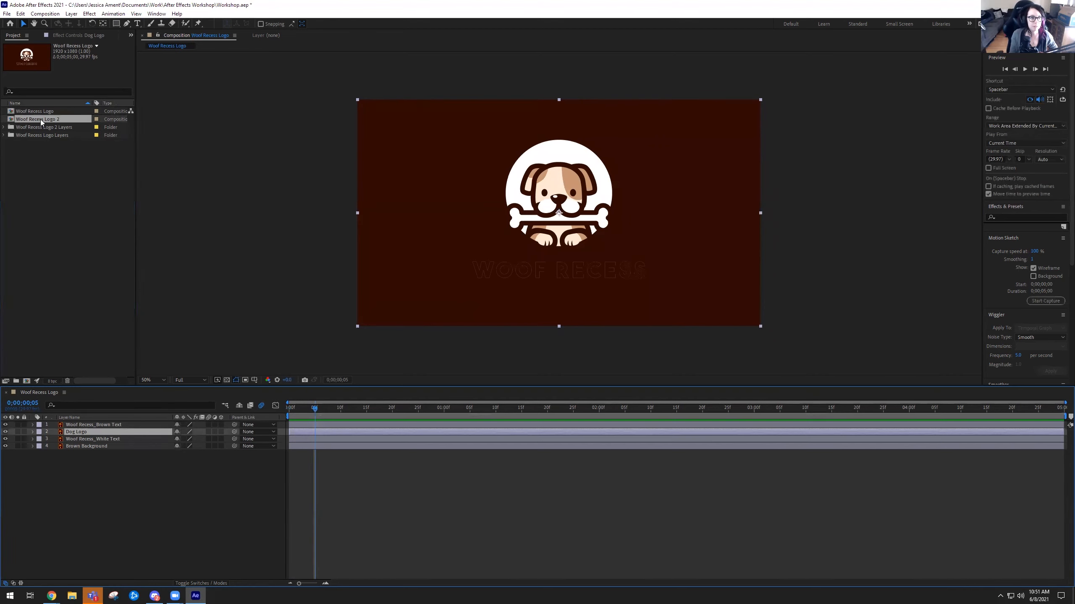
pyautogui.click(88, 433)
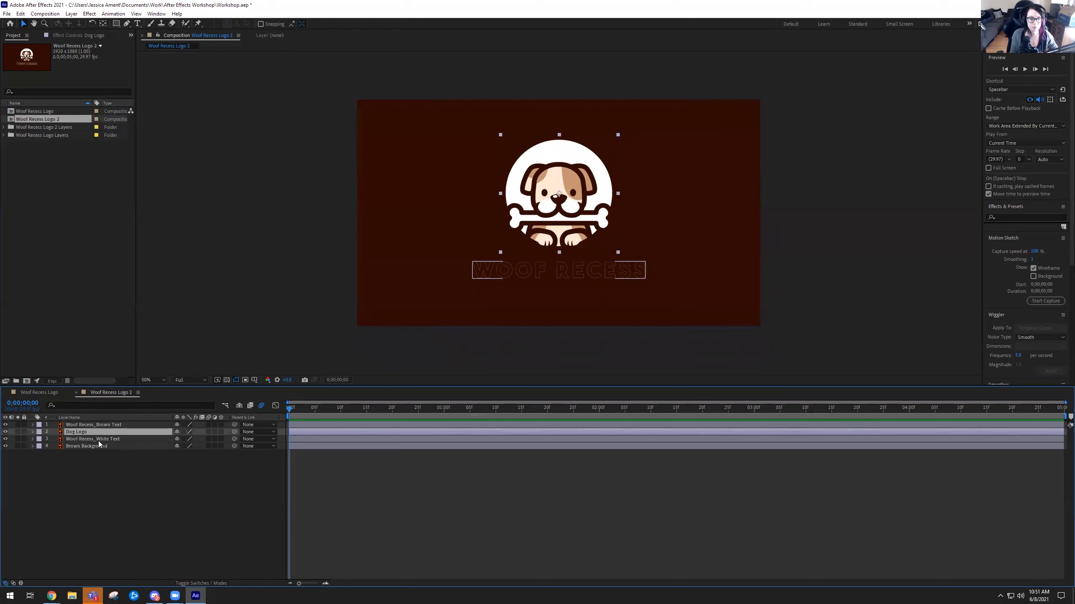
pyautogui.click(476, 268)
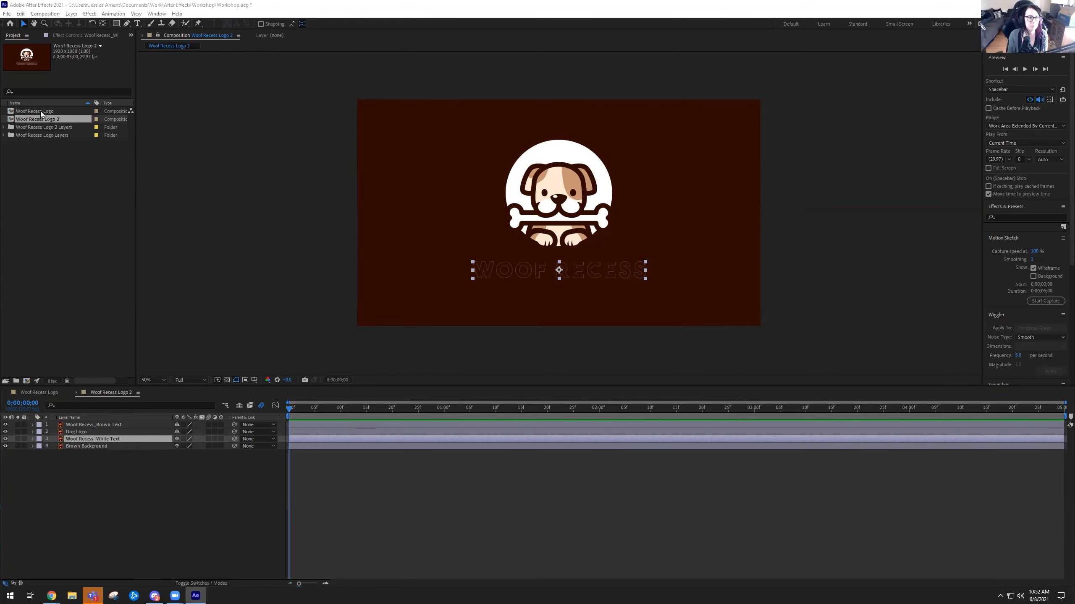
# - Return to the Woof Recess Logo composition and widen the project item list to reveal more columns
pyautogui.click(39, 111)
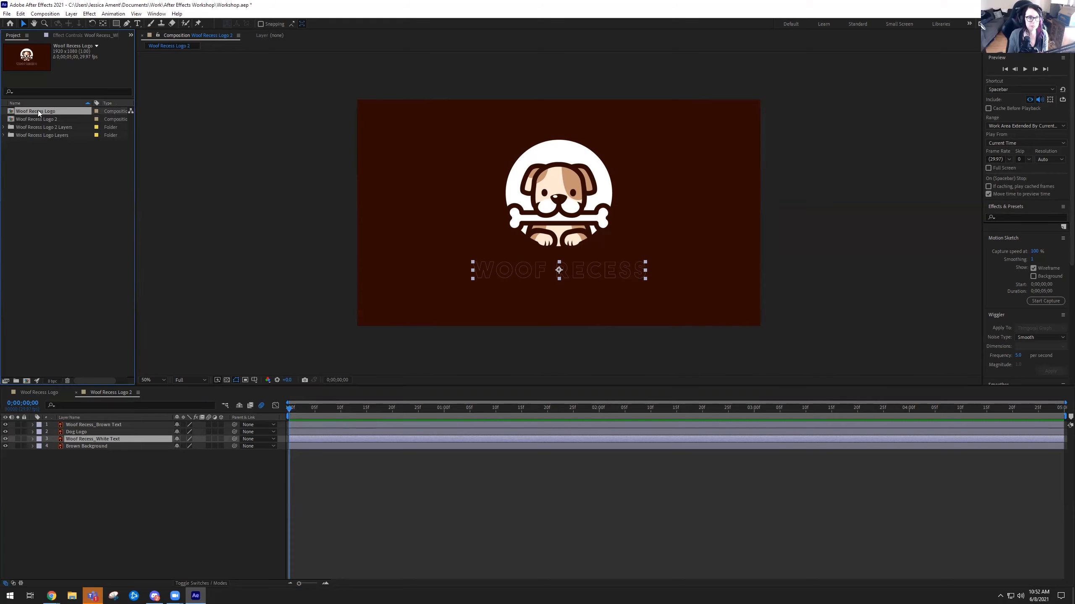
pyautogui.doubleClick(11, 111)
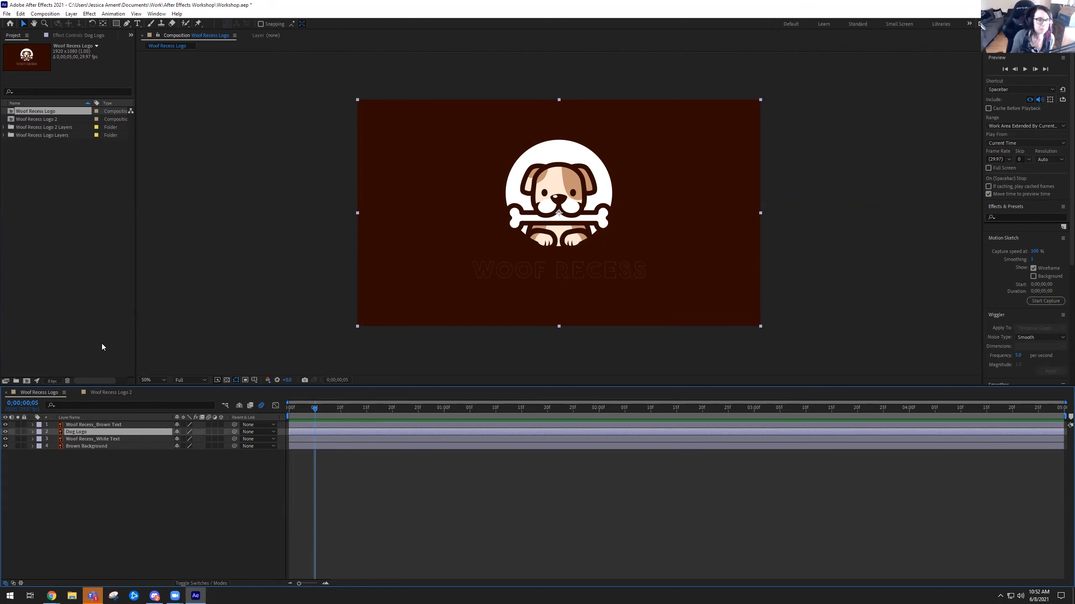
pyautogui.moveTo(136, 346); pyautogui.dragTo(238, 348)
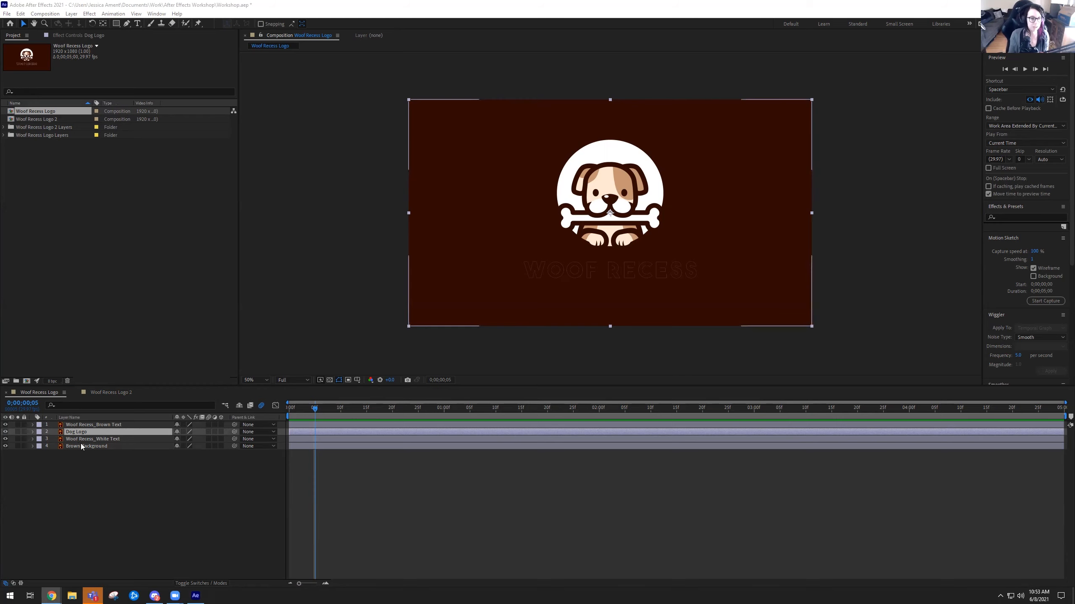
pyautogui.click(96, 345)
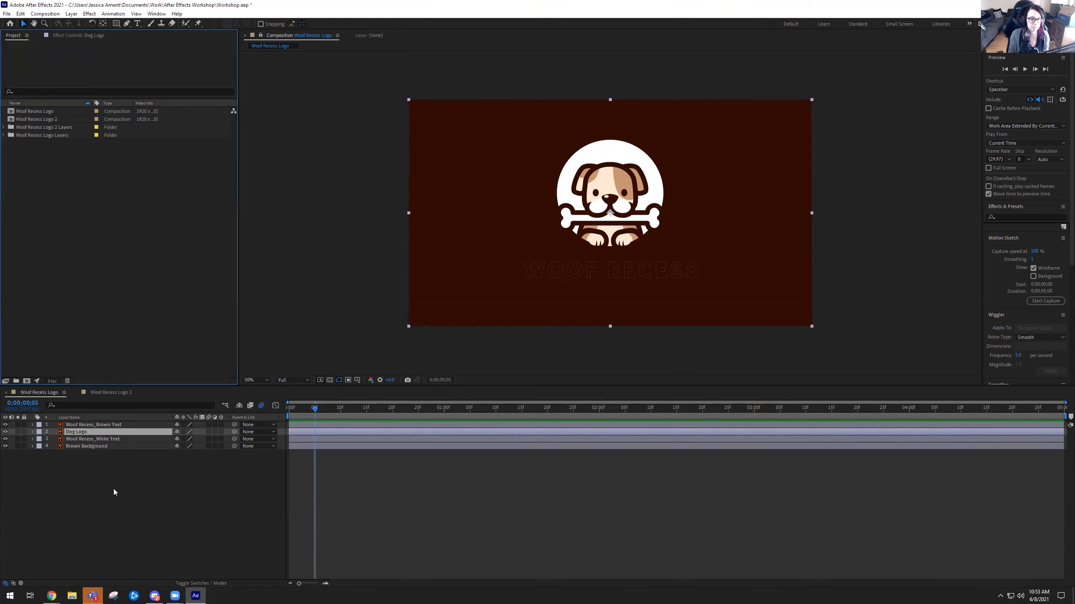
# - Hide the Brown Background layer in the Woof Recess Logo composition
pyautogui.click(113, 489)
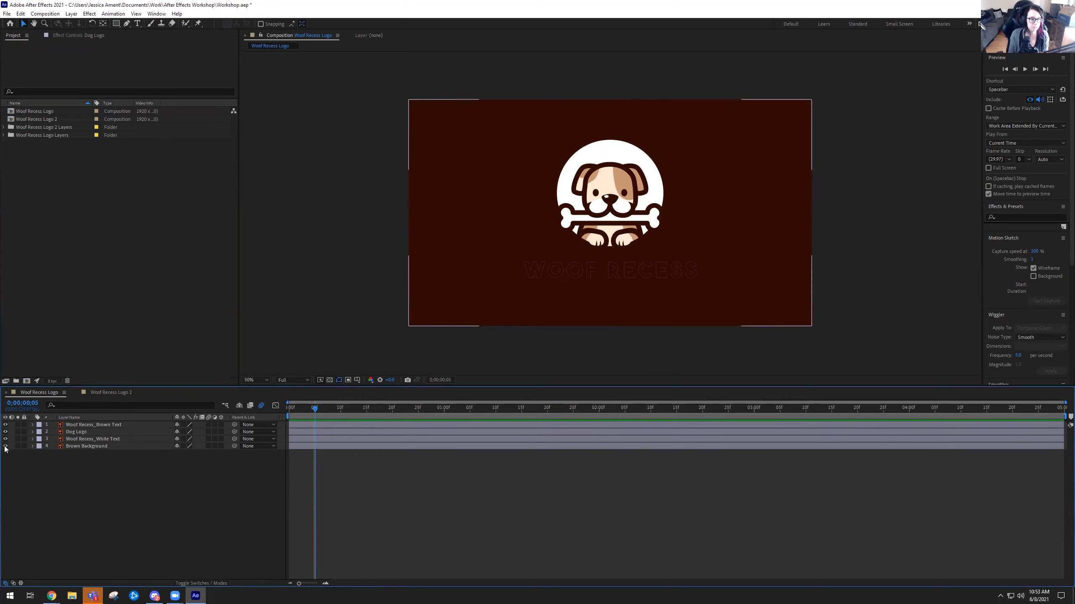
pyautogui.click(35, 447)
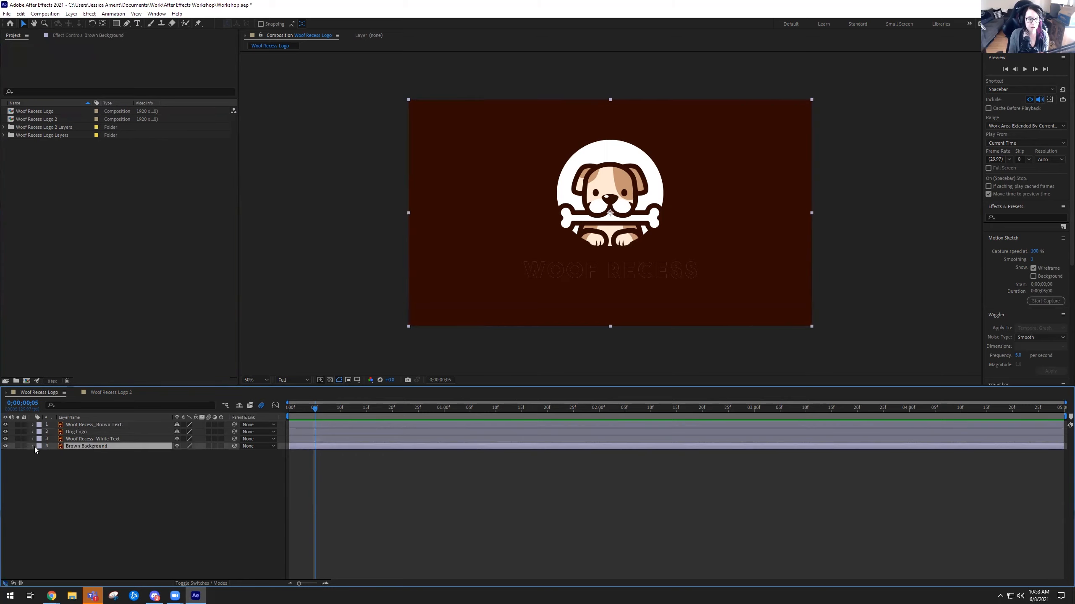
pyautogui.click(5, 447)
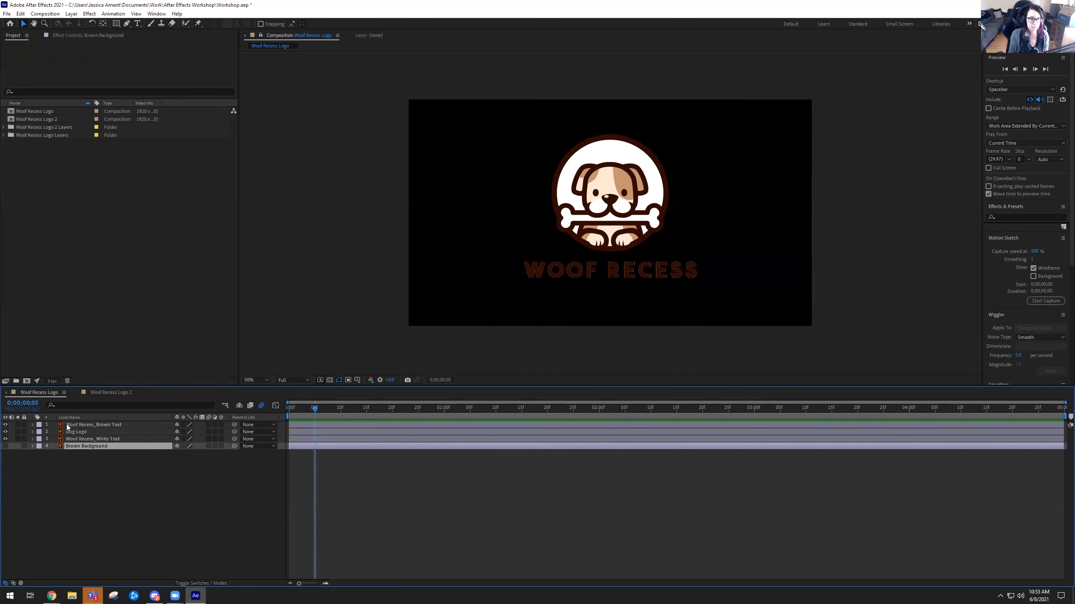
# - Move the Woof Recess_Brown Text layer below Woof Recess_White Text, hide it, and lock both it and Brown Background
pyautogui.moveTo(99, 425); pyautogui.dragTo(97, 445)
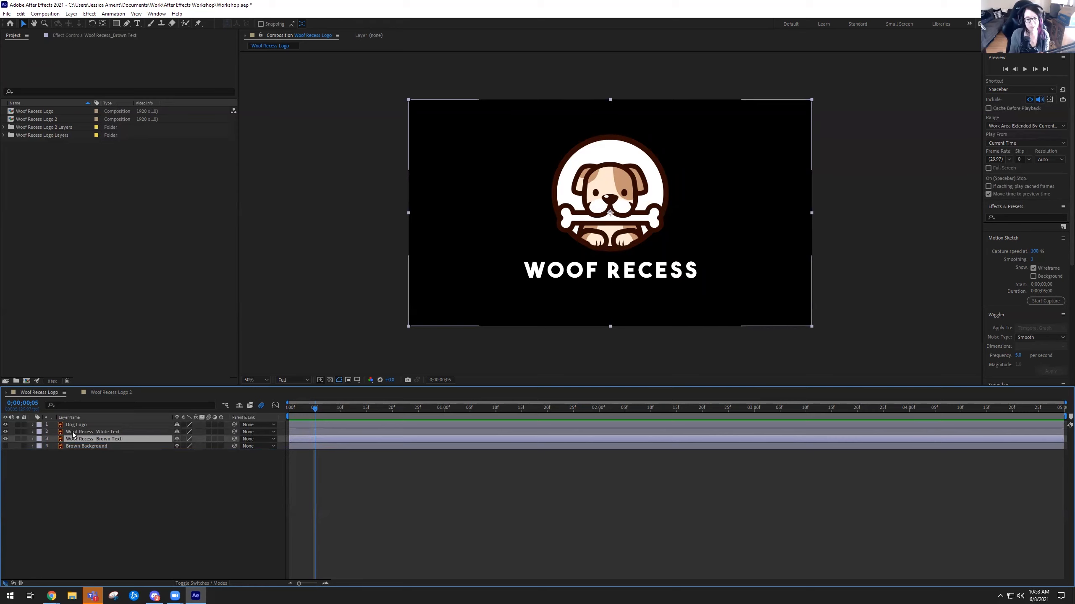
pyautogui.click(6, 440)
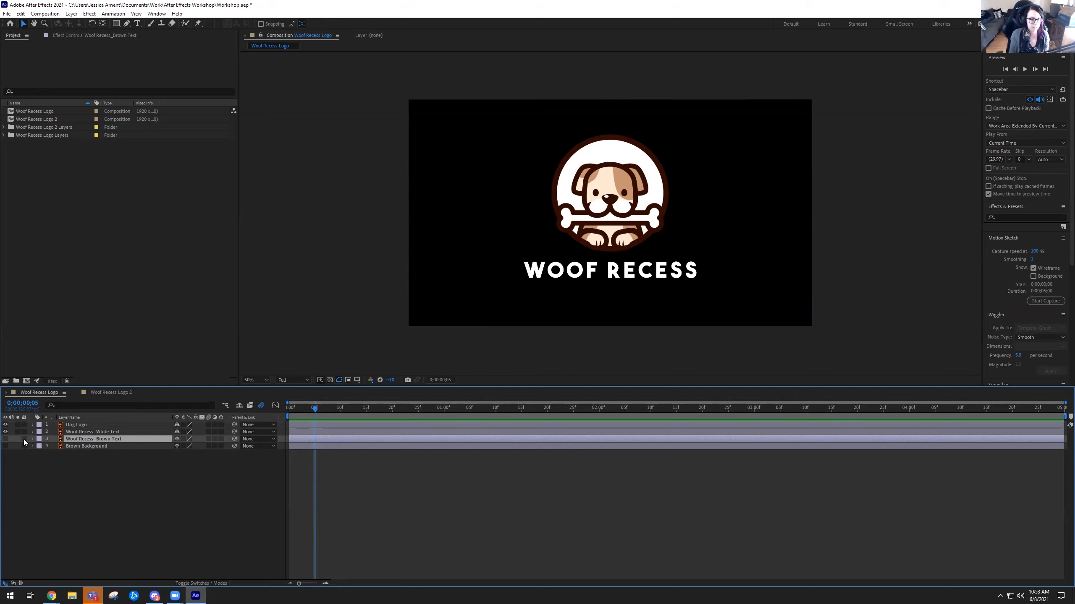
pyautogui.click(24, 439)
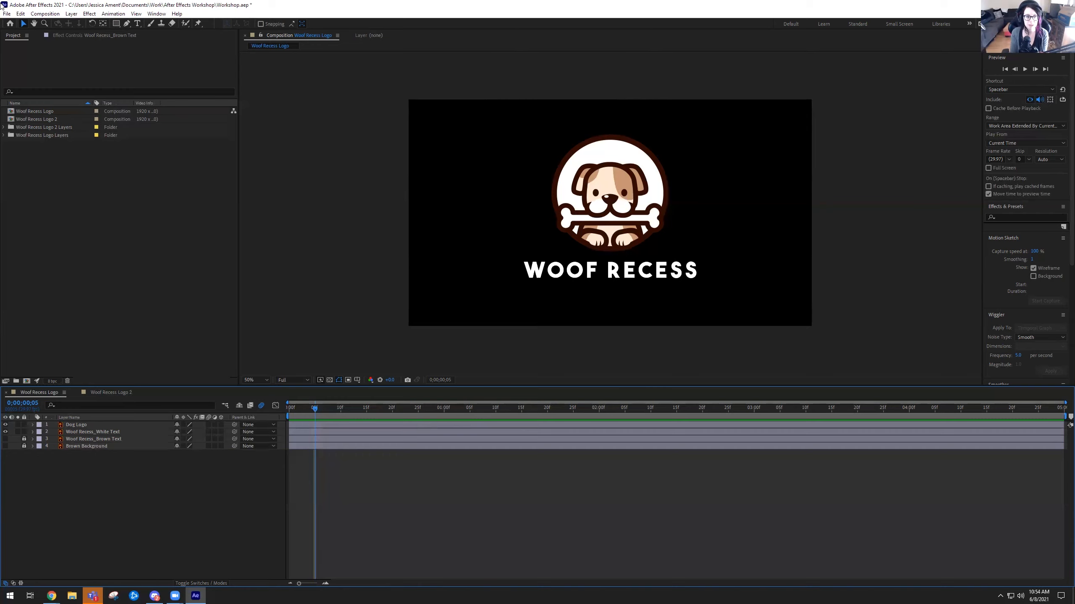
# - Import Park.jpeg from the After Effects Workshop folder as footage
pyautogui.click(108, 296)
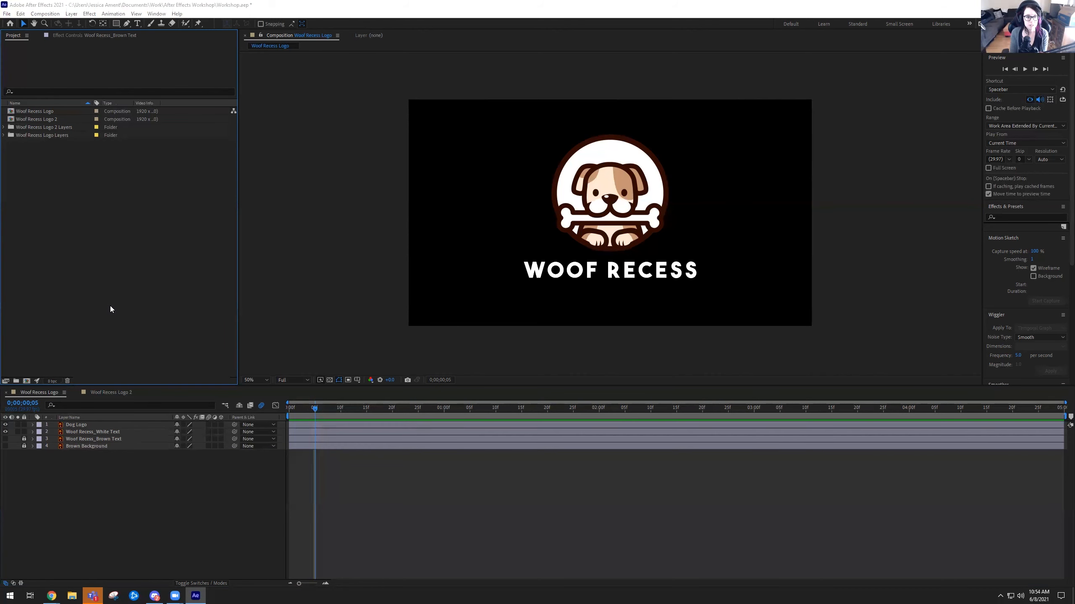
pyautogui.doubleClick(110, 305)
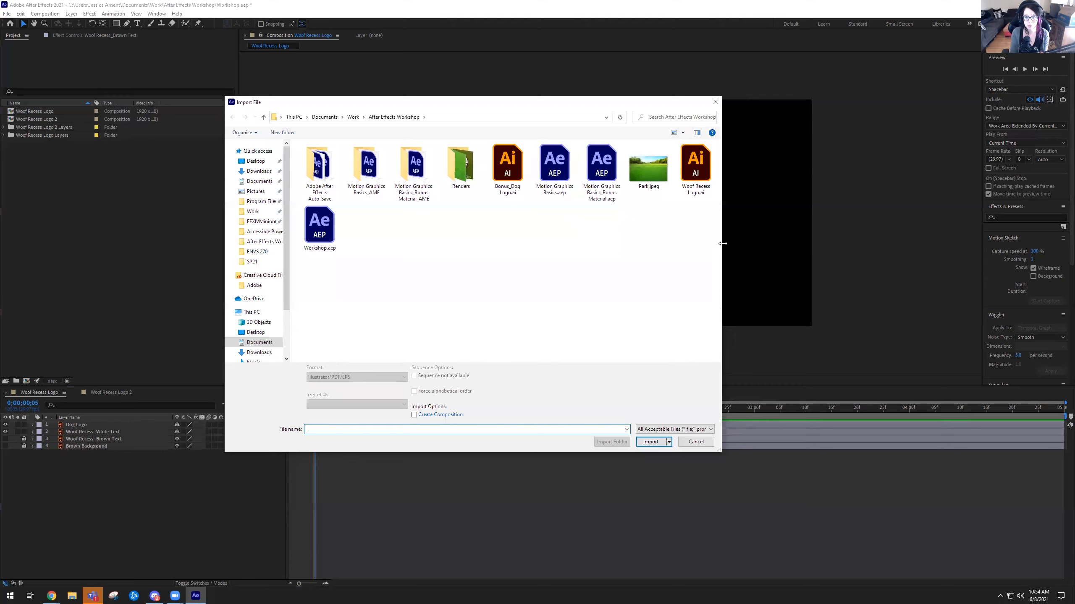
pyautogui.moveTo(839, 239); pyautogui.dragTo(902, 240)
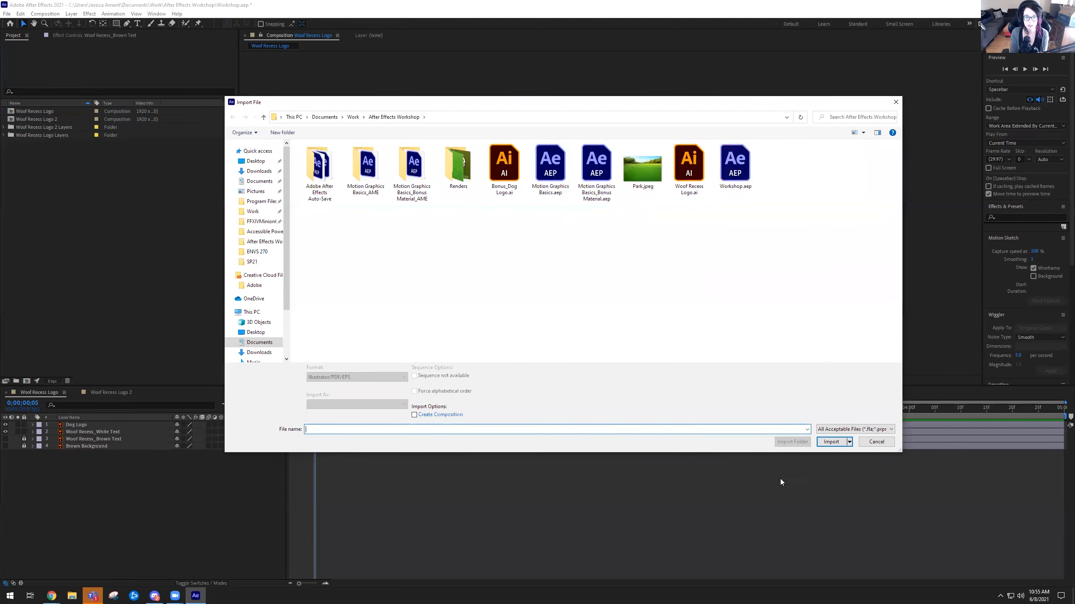
pyautogui.click(642, 175)
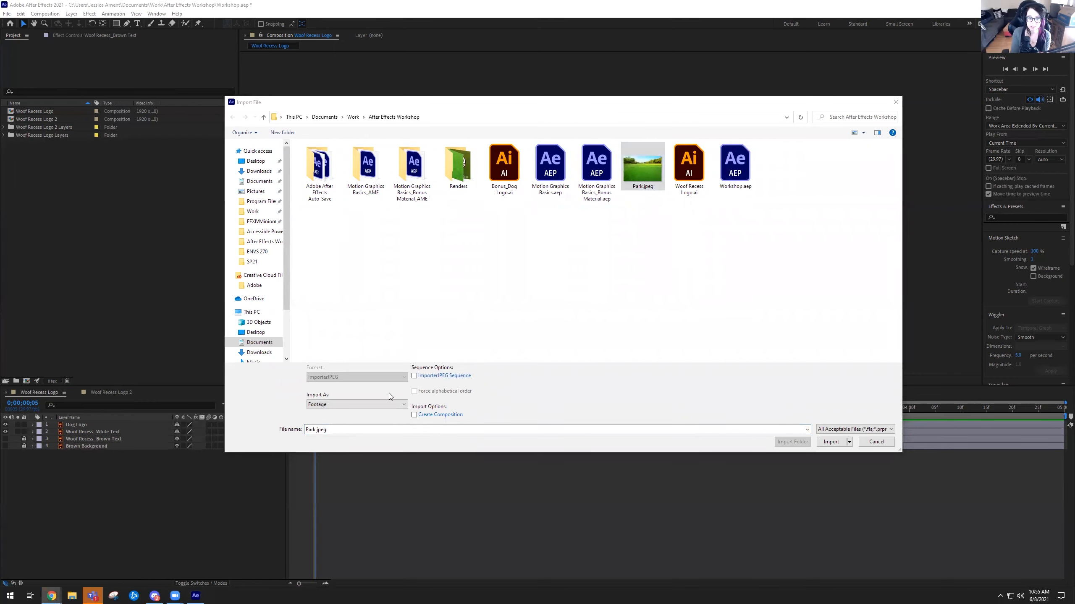
pyautogui.click(642, 173)
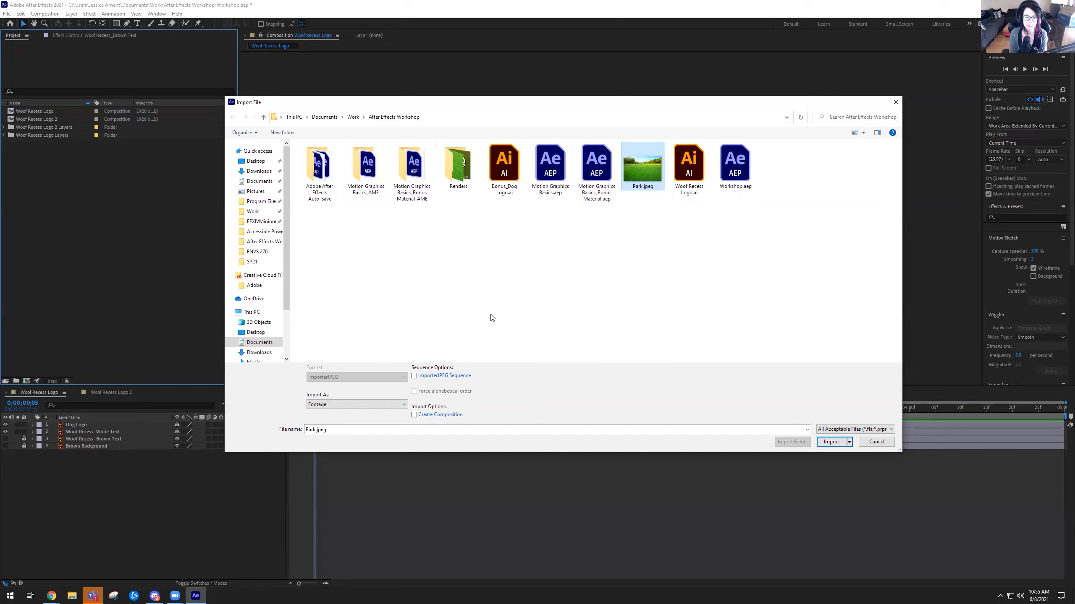
pyautogui.click(839, 444)
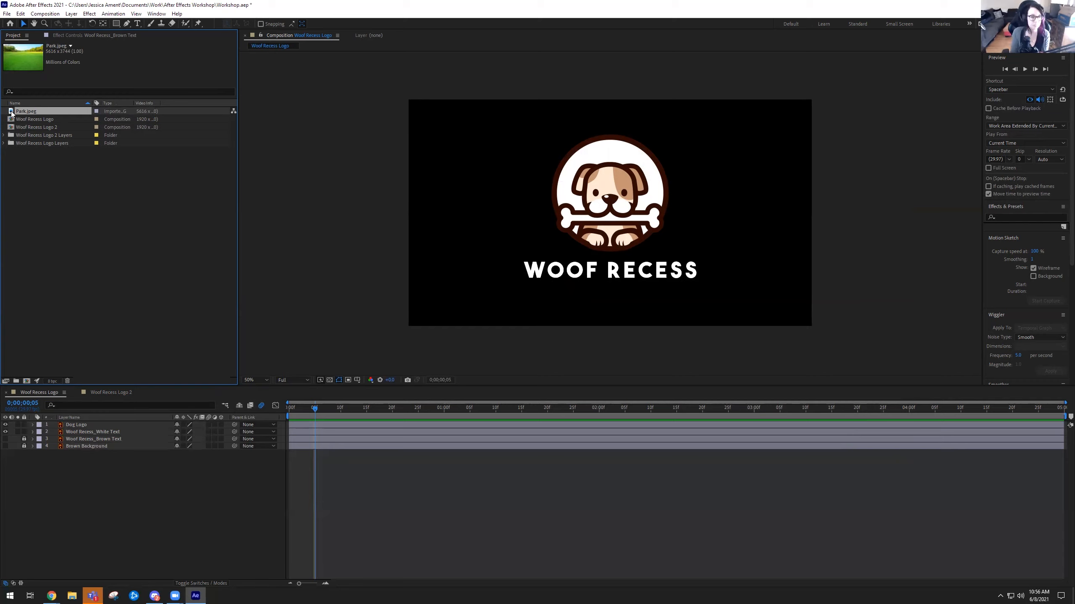
pyautogui.click(48, 209)
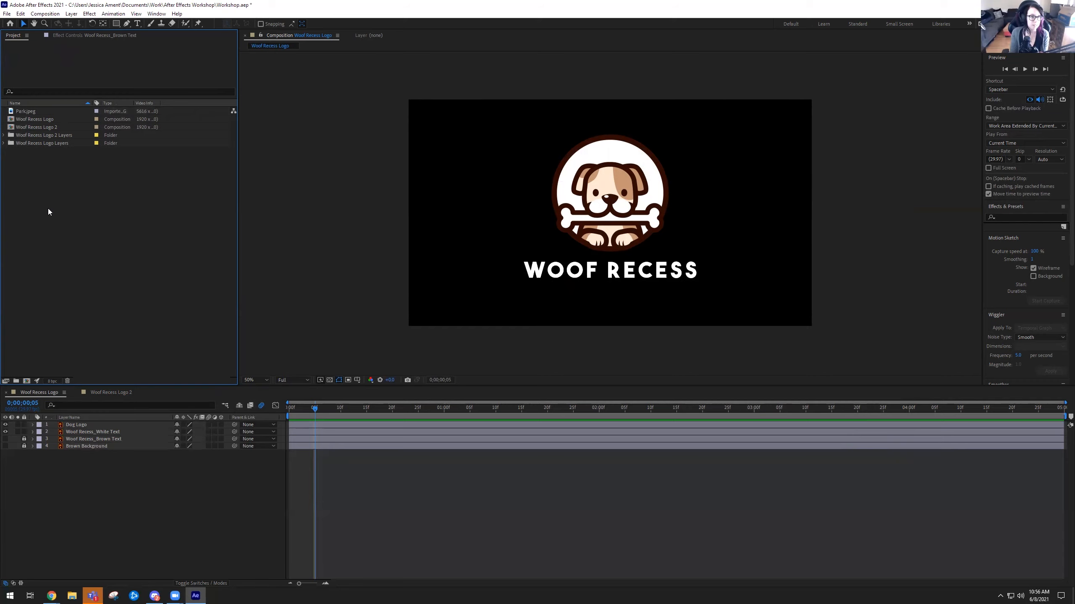
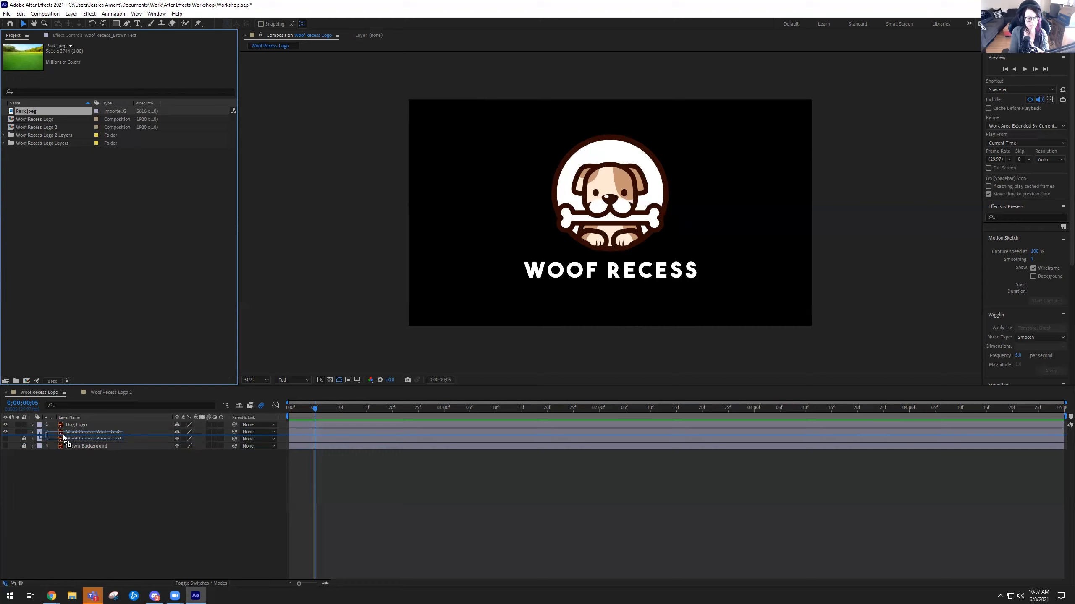
# - Place Park.jpeg in the Woof Recess Logo composition between the white text and brown text layers, and check its full extent
pyautogui.moveTo(64, 439); pyautogui.dragTo(112, 433)
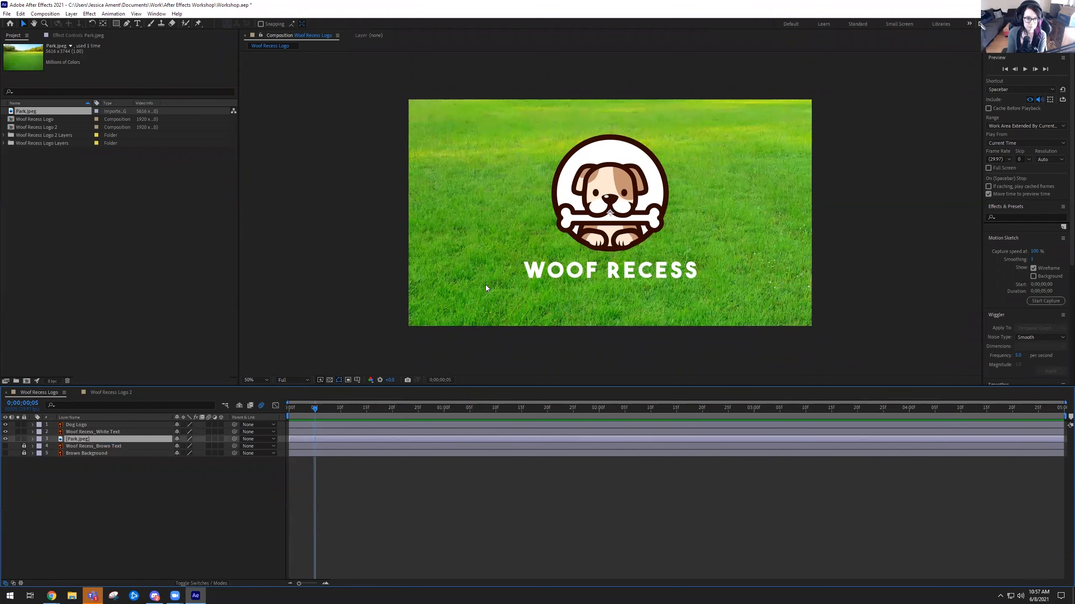
pyautogui.press(',')
pyautogui.press(',')
pyautogui.press(',')
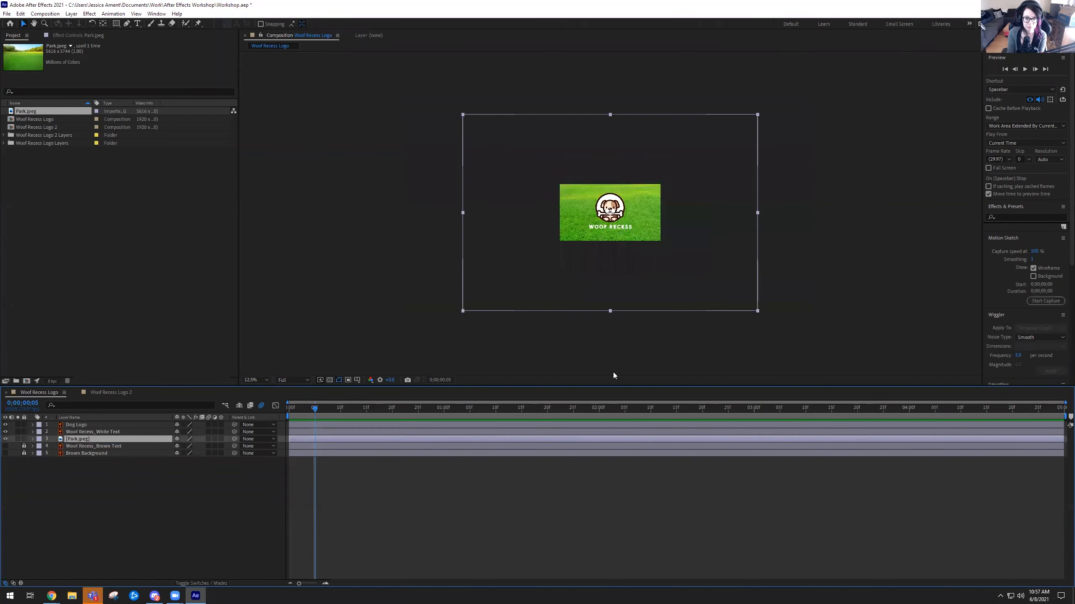
pyautogui.press('.')
pyautogui.press(',')
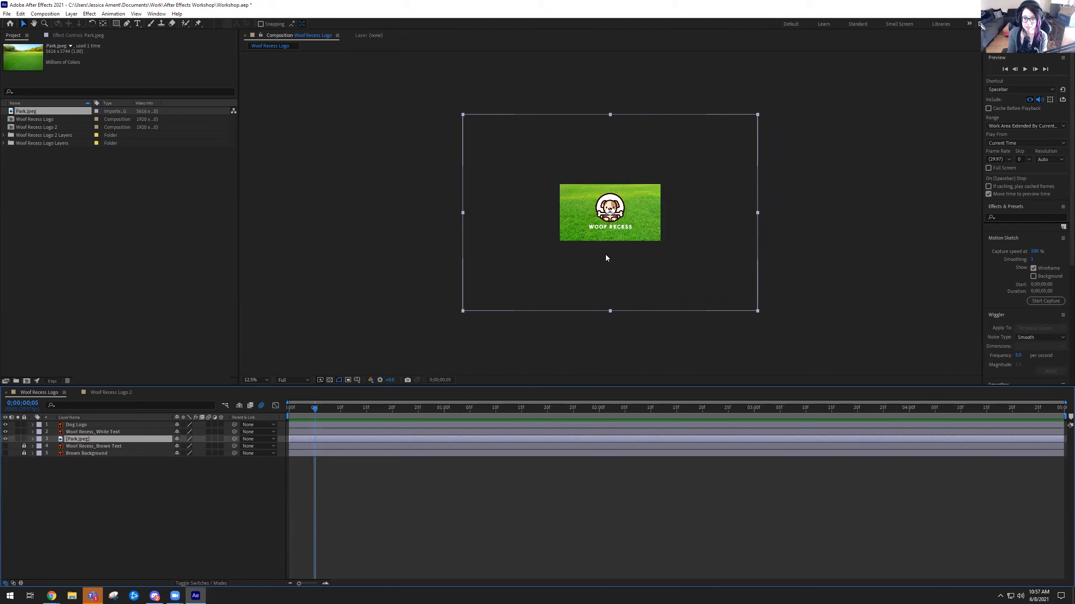
pyautogui.press('.')
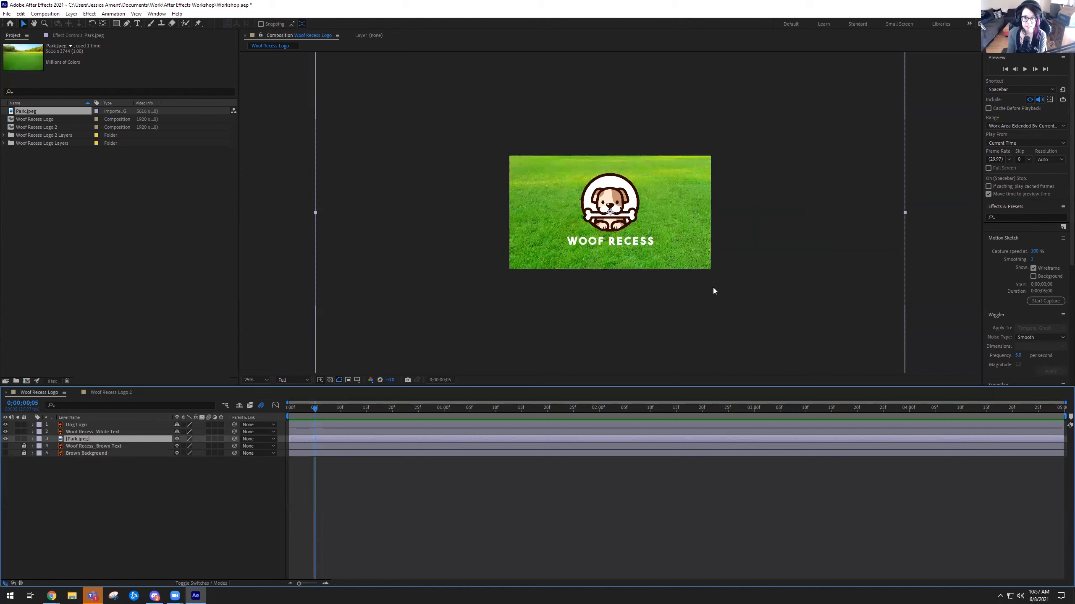
# - Return the current time to the first frame and set the Woof Recess Logo composition's duration to 0;00;03;00
pyautogui.moveTo(314, 408); pyautogui.dragTo(270, 415)
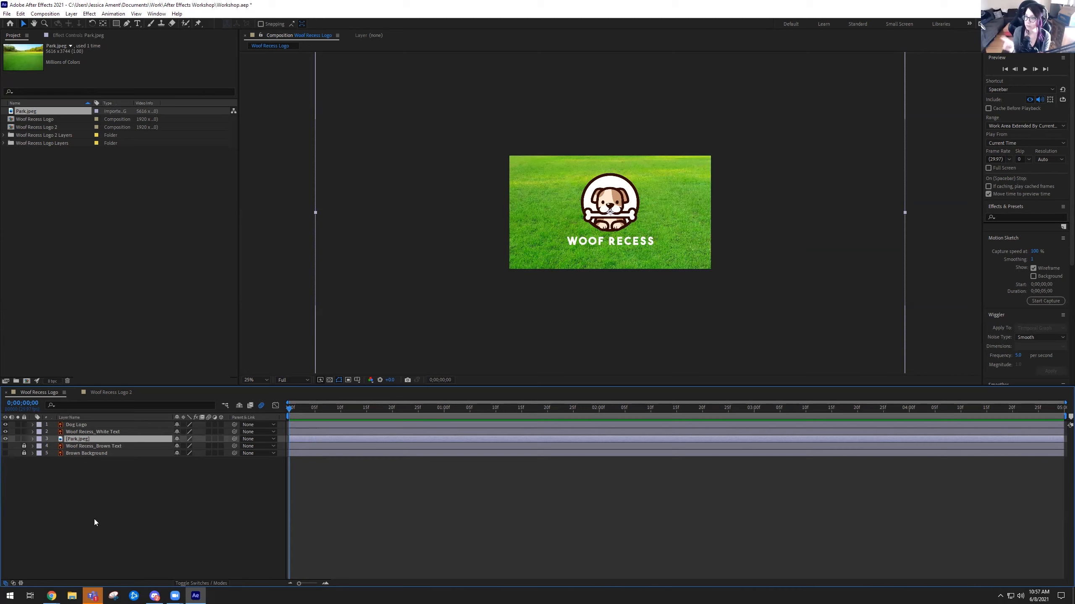
pyautogui.click(71, 518)
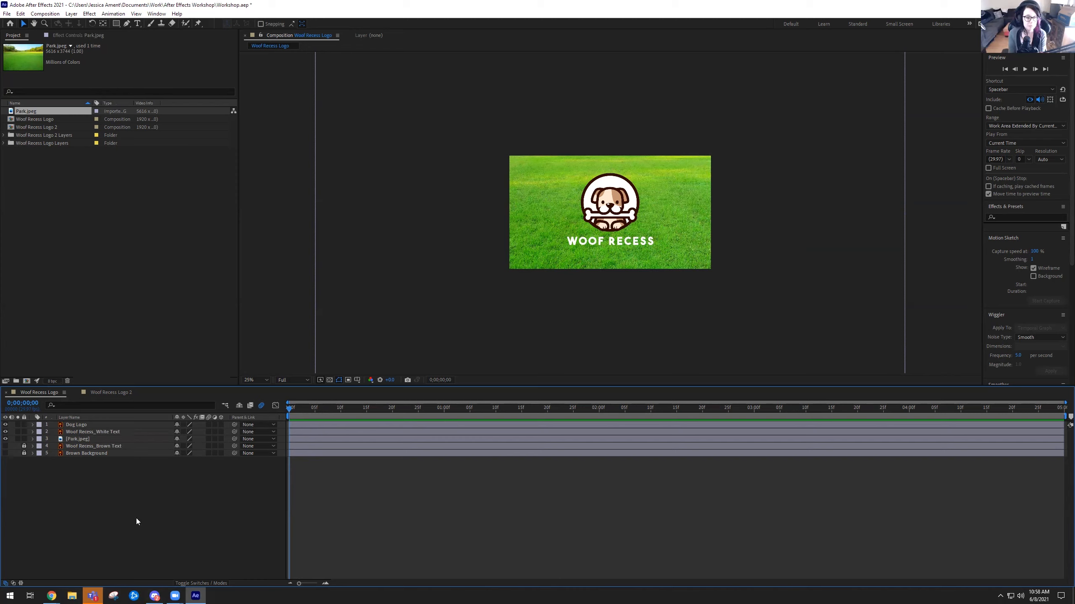
pyautogui.click(36, 15)
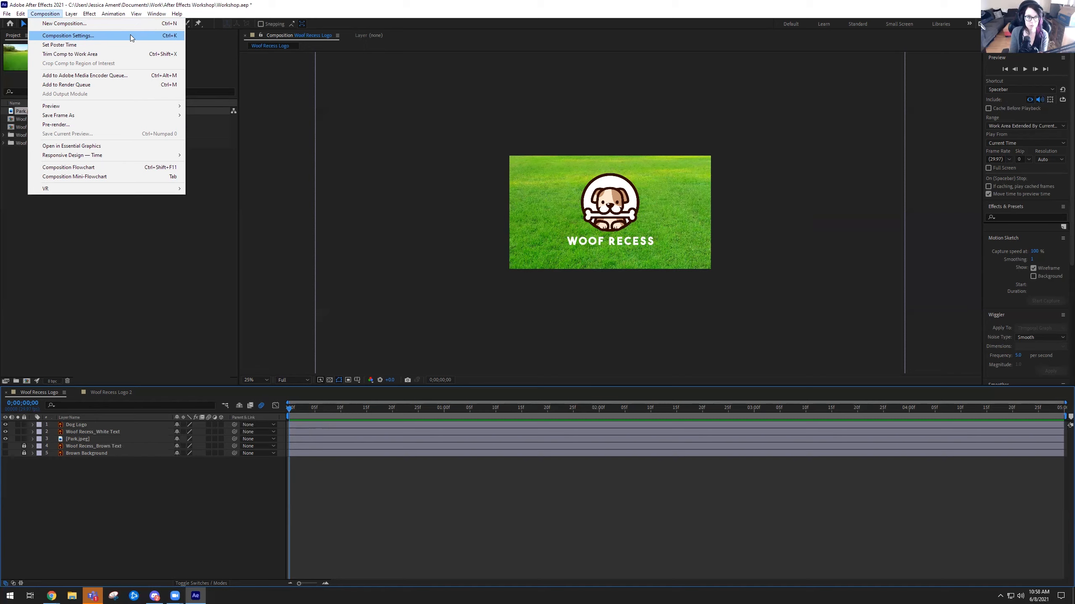
pyautogui.click(67, 36)
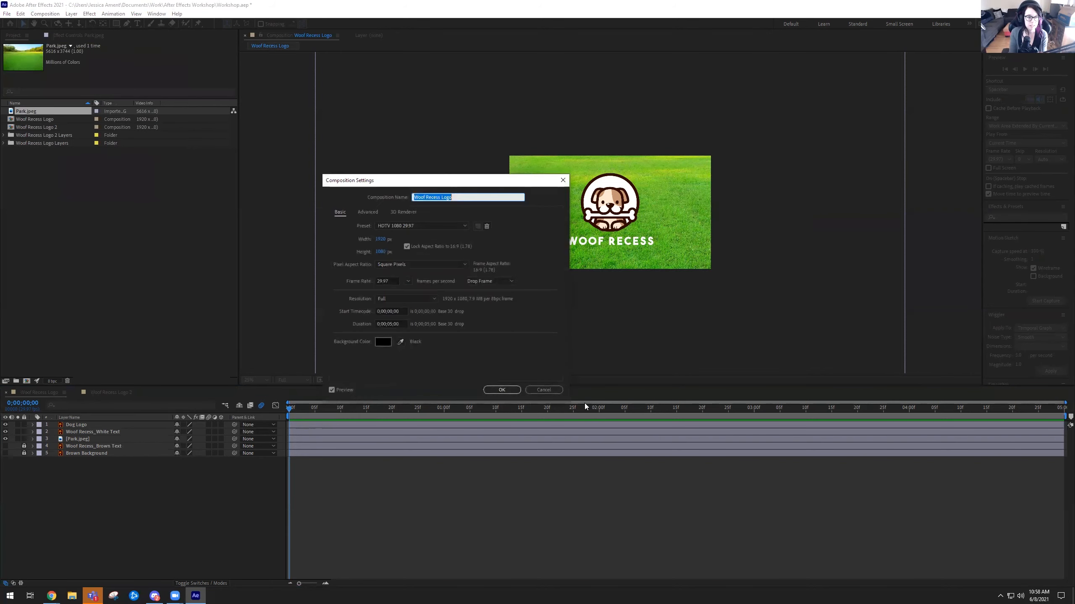
pyautogui.click(392, 324)
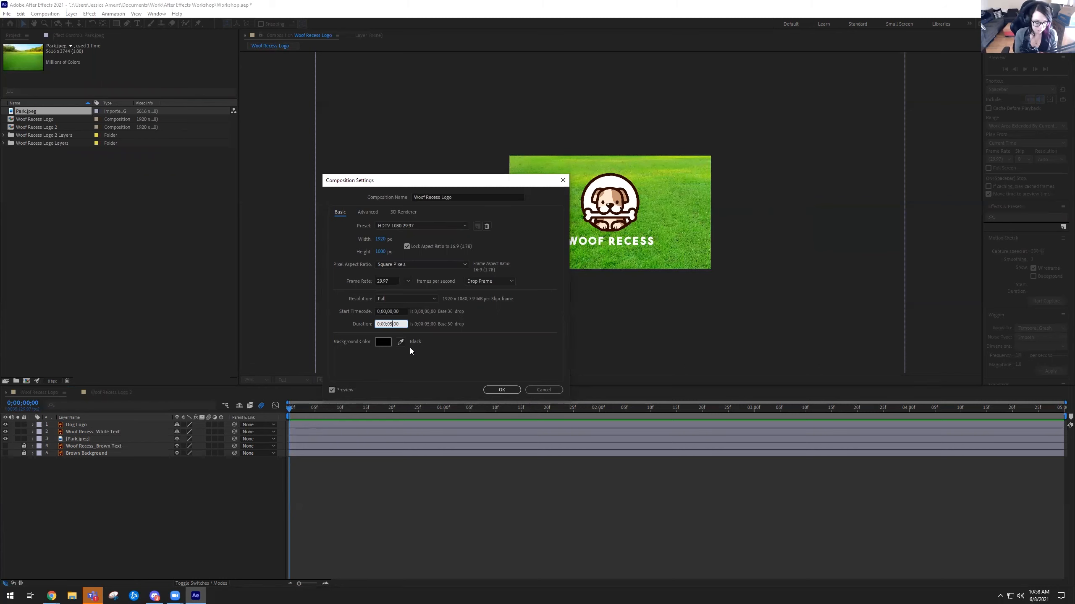
pyautogui.press('BackSpace')
pyautogui.write('3')
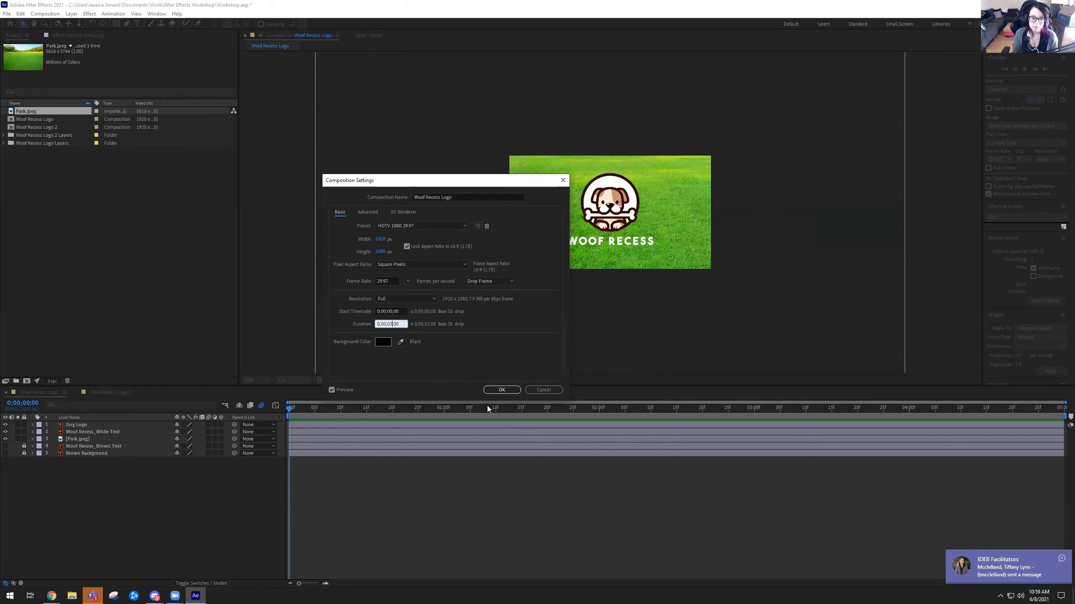
pyautogui.click(502, 389)
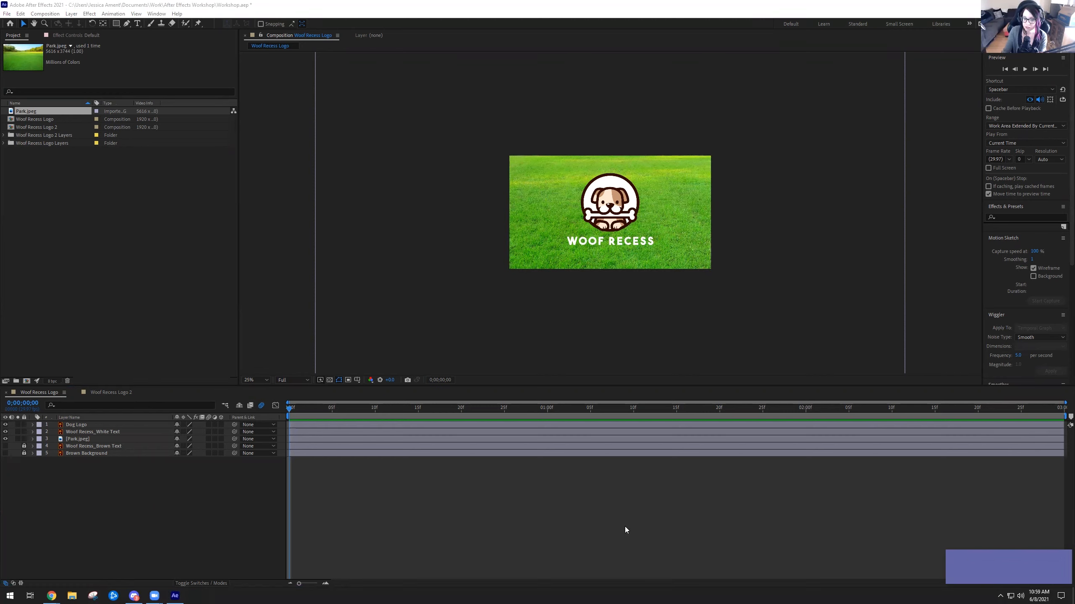
pyautogui.click(597, 533)
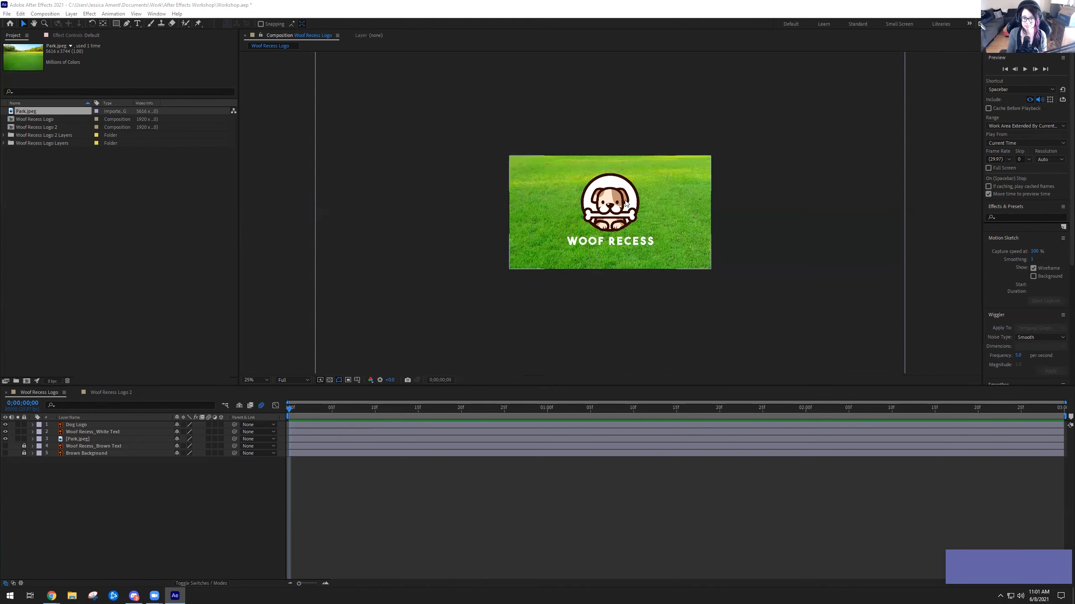
# - Move the Park.jpeg layer downward in the composition so the trees show along the frame's upper edge behind the logo
pyautogui.scroll(1, 608, 221)
pyautogui.scroll(1, 608, 223)
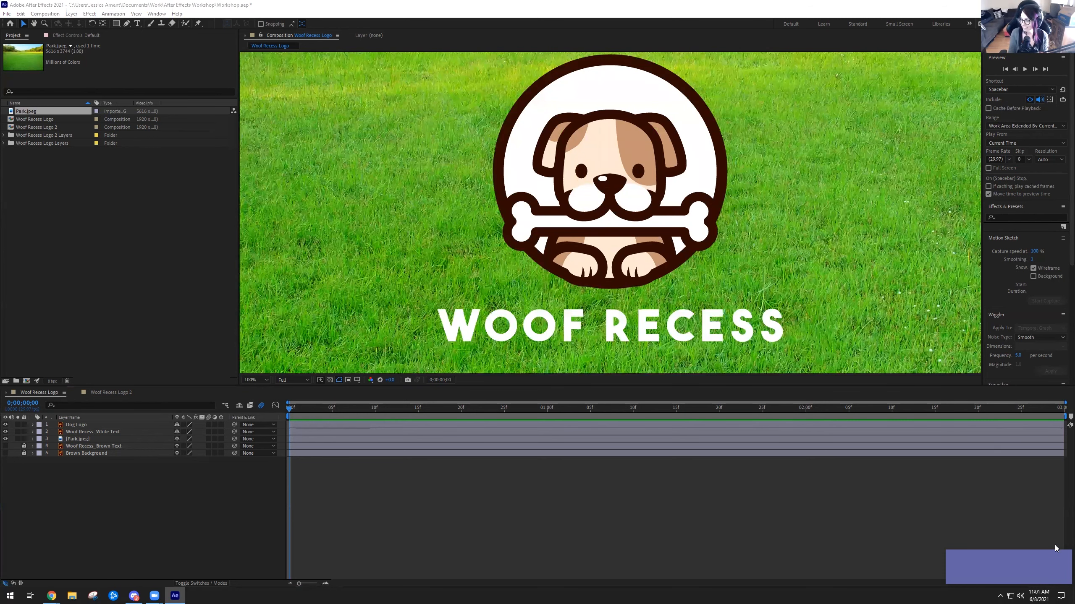
pyautogui.press(',')
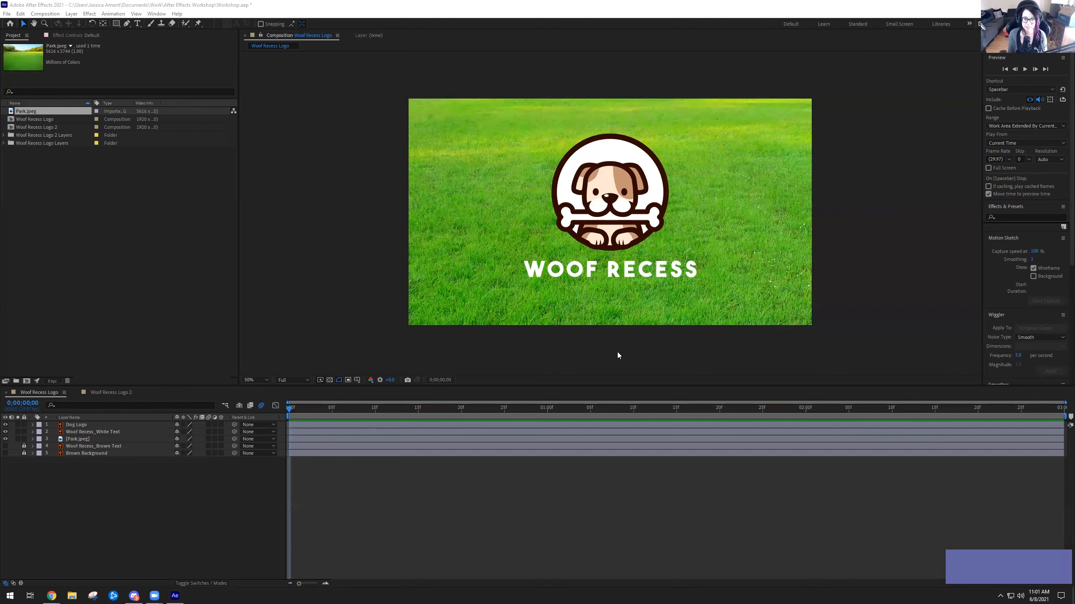
pyautogui.click(112, 440)
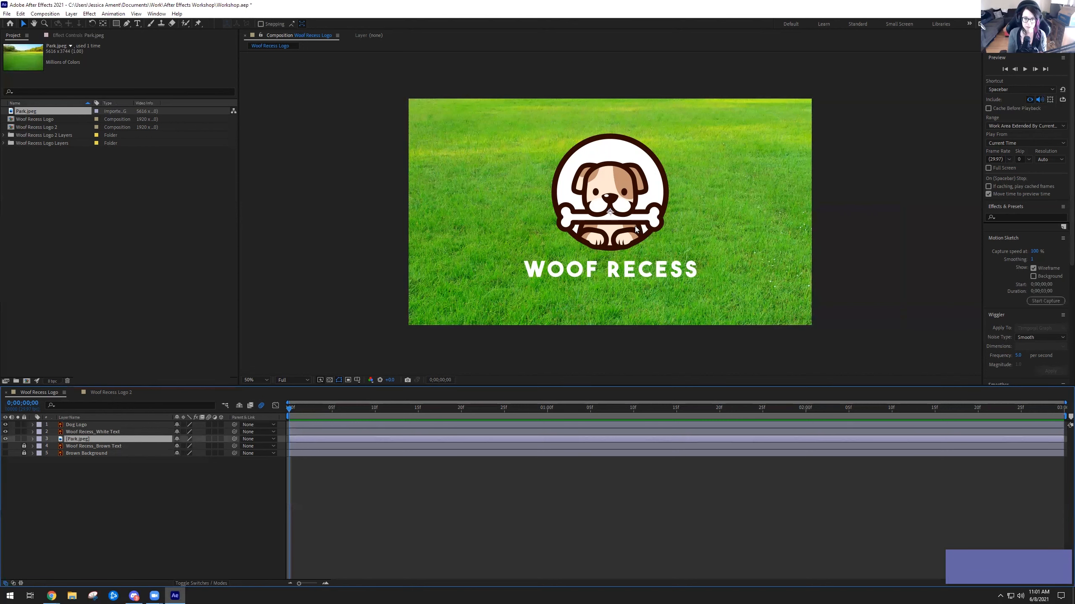
pyautogui.press(',')
pyautogui.press(',')
pyautogui.press('.')
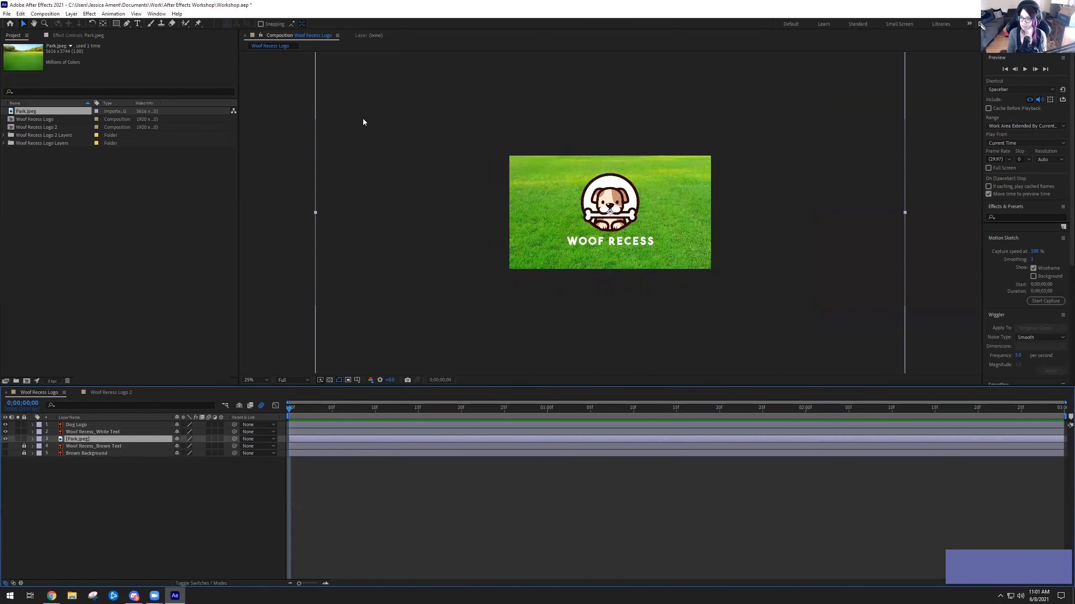
pyautogui.moveTo(372, 119)
pyautogui.mouseDown()
pyautogui.moveTo(376, 155)
pyautogui.moveTo(378, 125)
pyautogui.mouseUp()
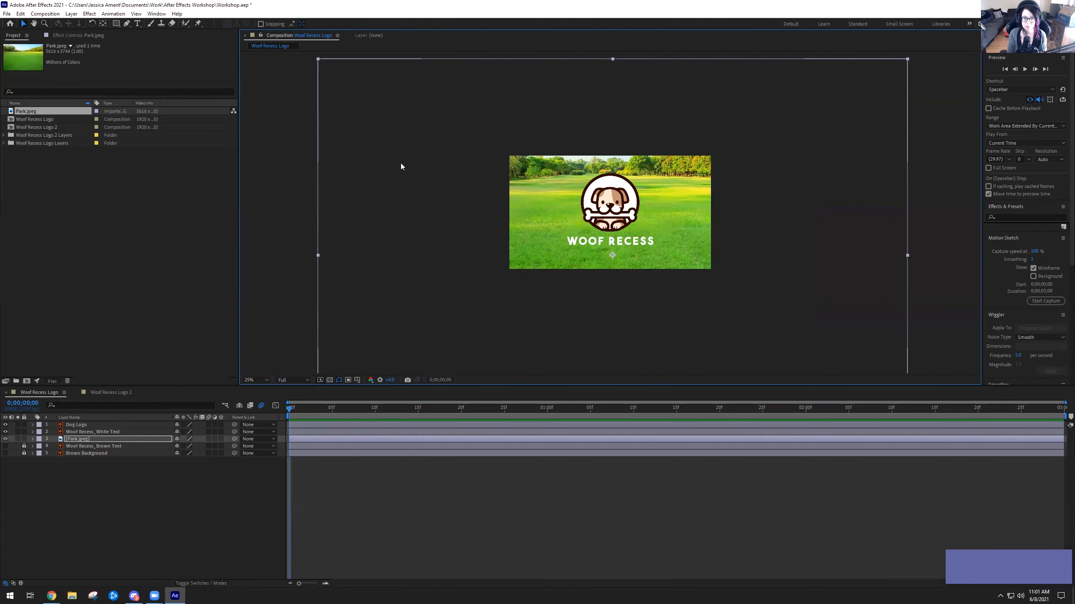
# - Inspect the new park framing at 50% and 100% magnification, and fit the whole composition in the viewer
pyautogui.press('.')
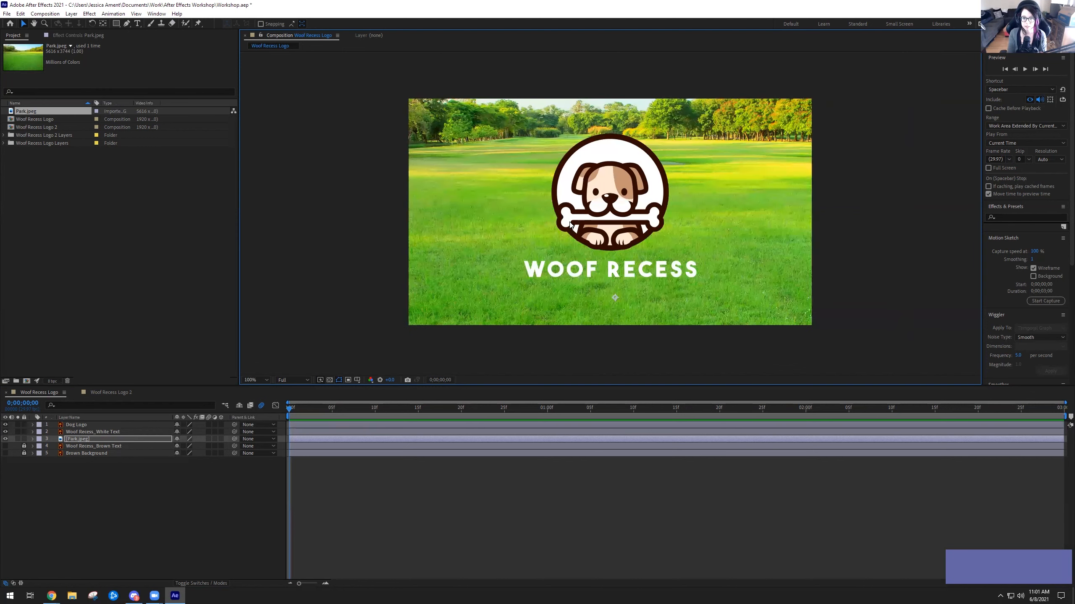
pyautogui.press('.')
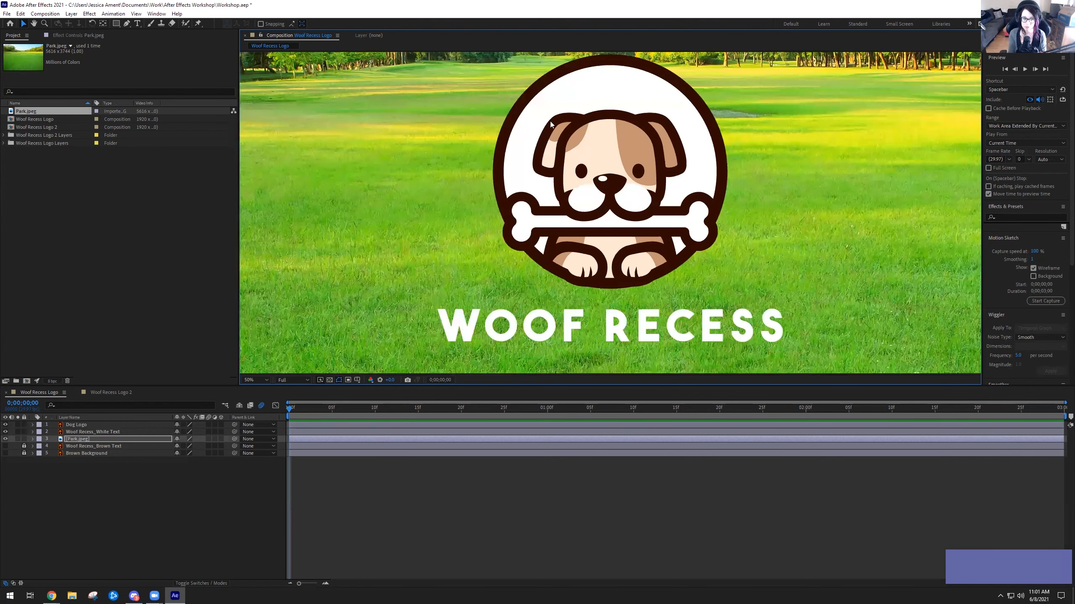
pyautogui.press(',')
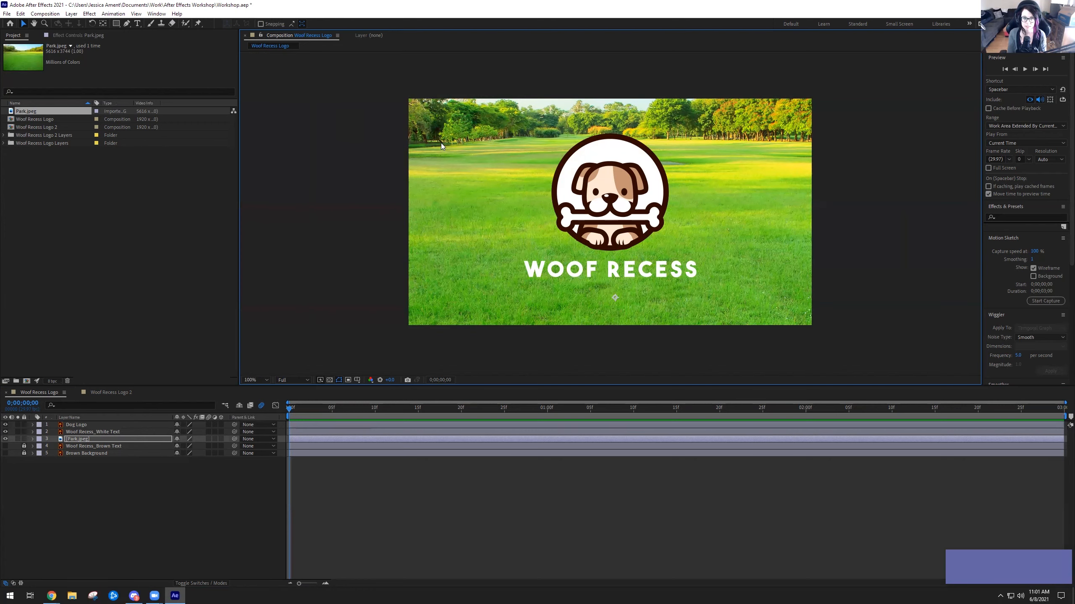
pyautogui.press('.')
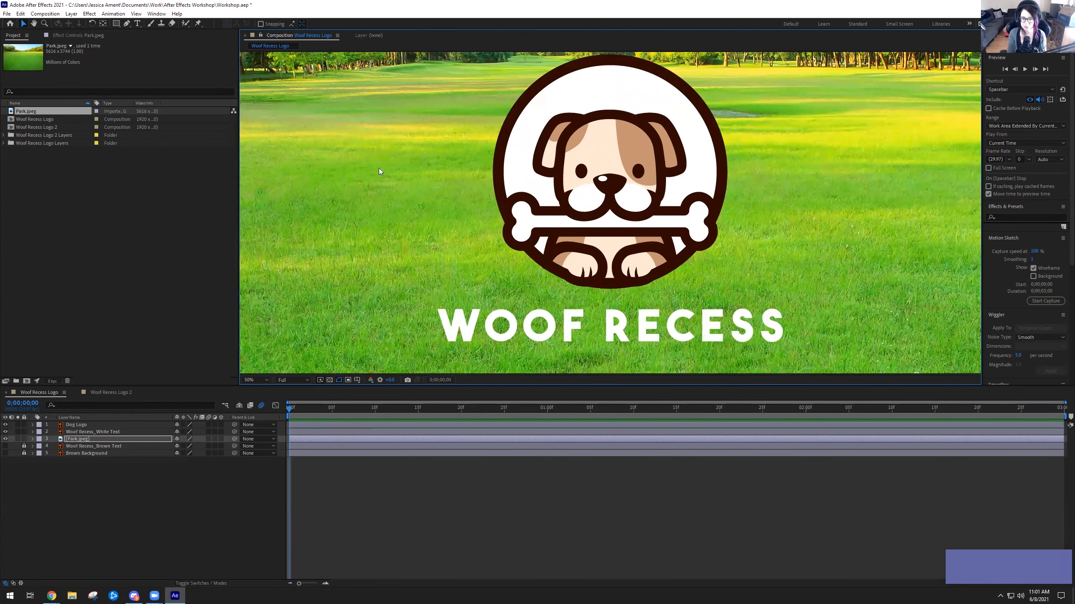
pyautogui.press(',')
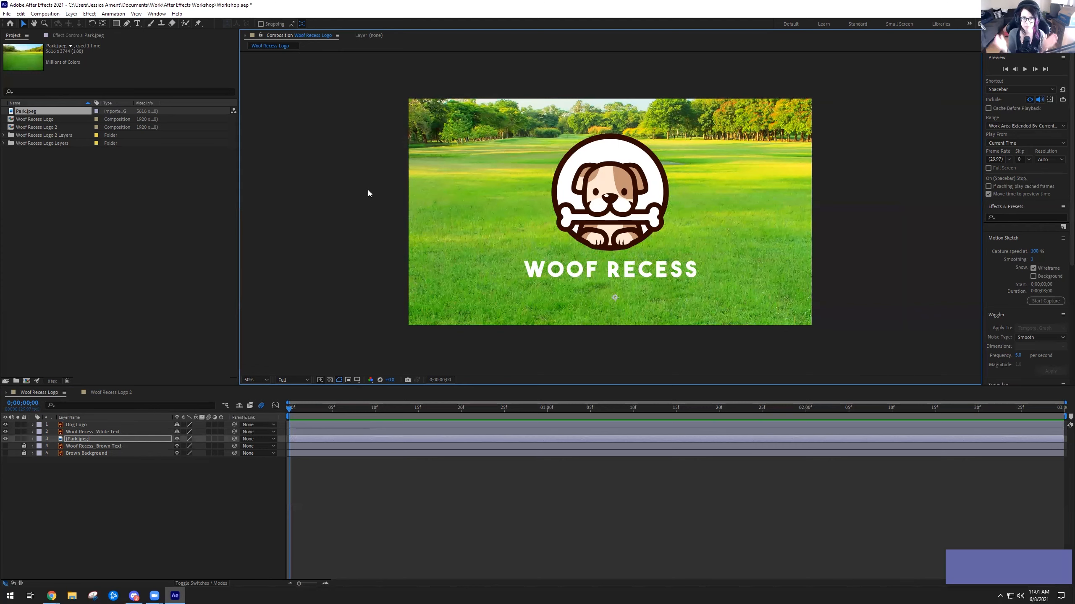
pyautogui.press('.')
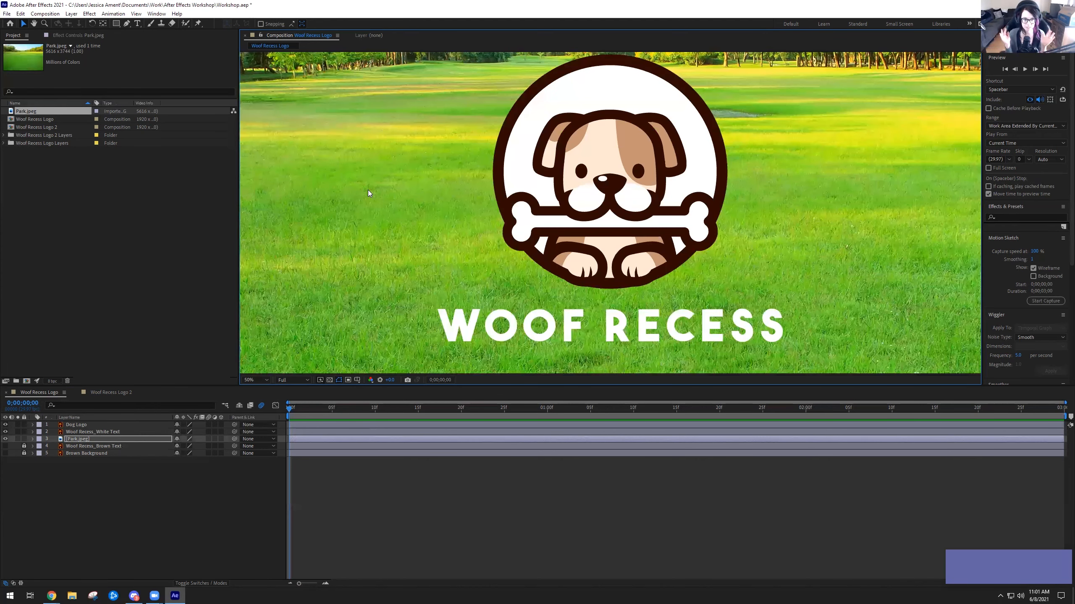
pyautogui.press(',')
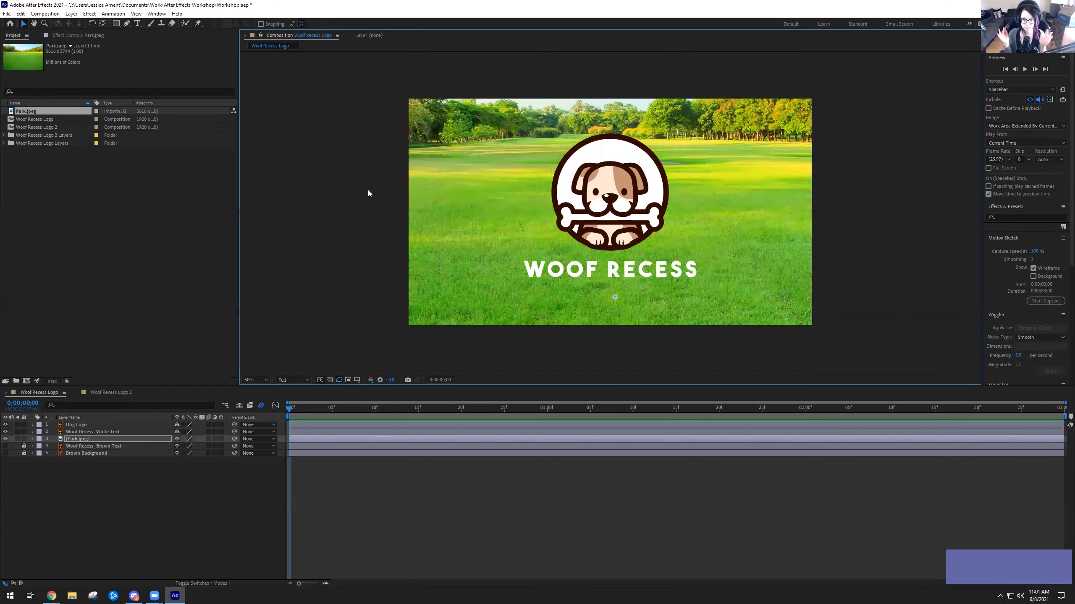
pyautogui.click(259, 378)
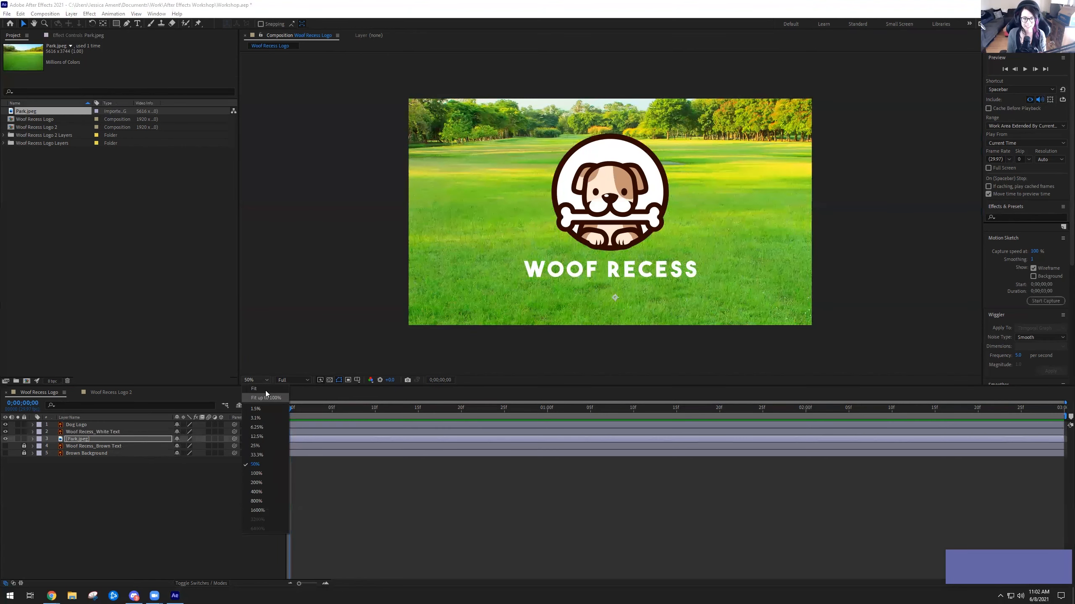
pyautogui.click(265, 391)
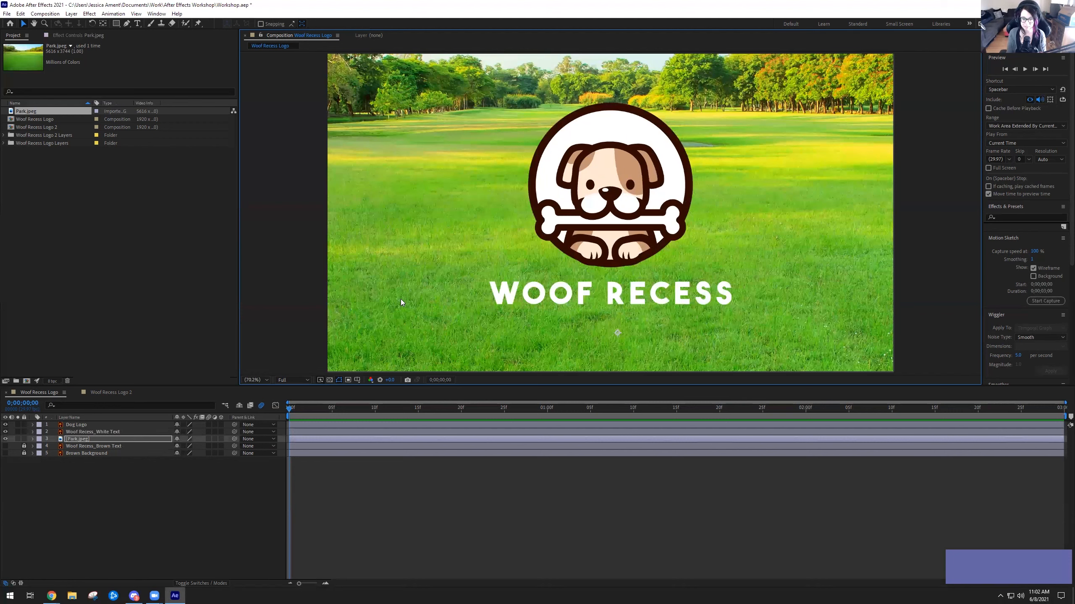
# - Try different positions for the Park.jpeg layer, ending with mostly sky behind the logo and treetops along the frame's lower edge
pyautogui.scroll(-3, 403, 294)
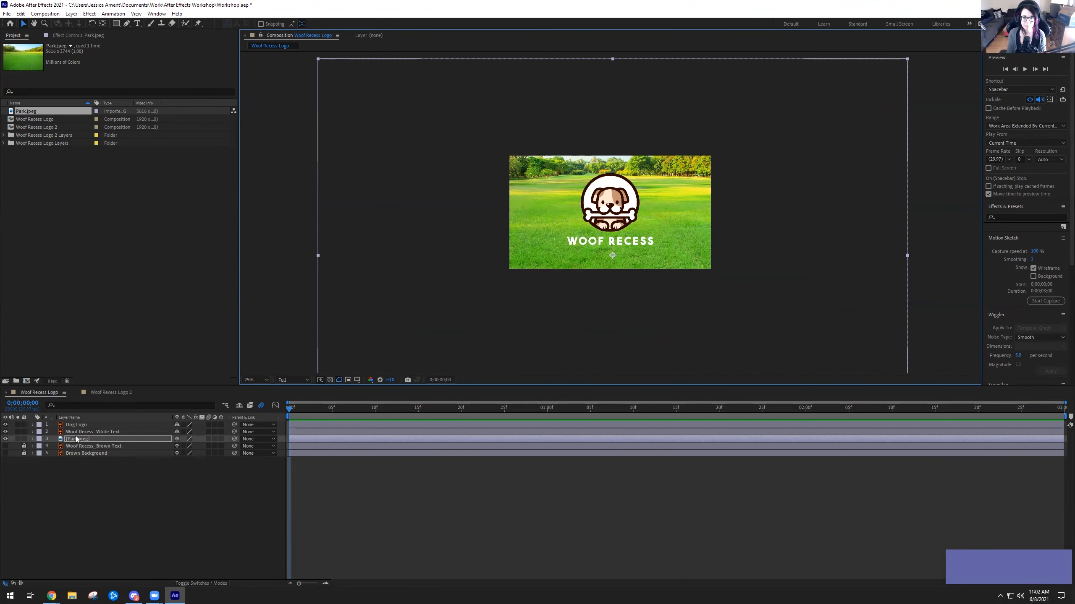
pyautogui.press('Return')
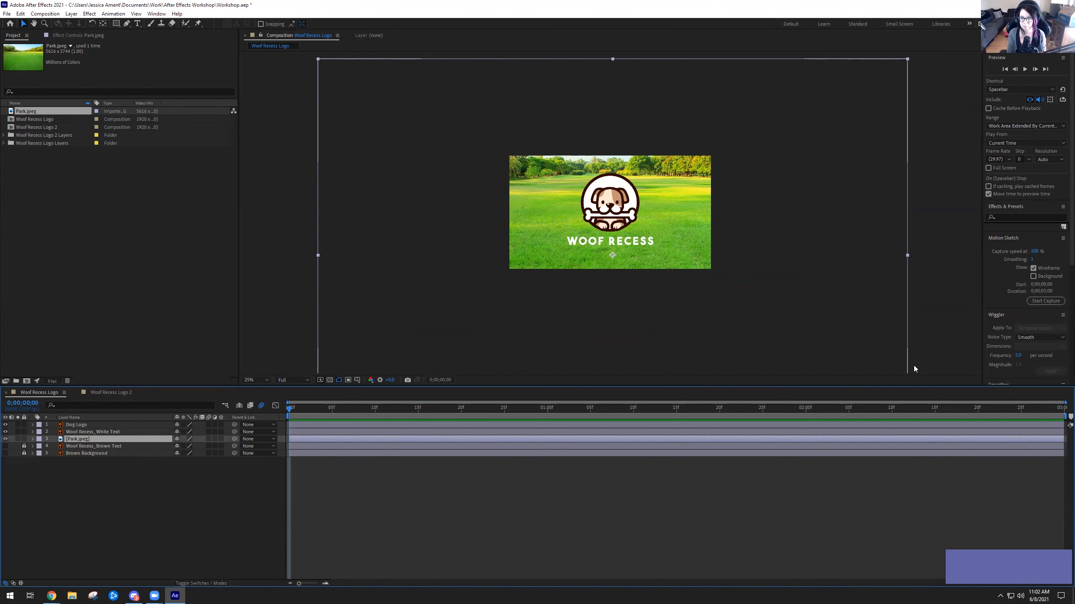
pyautogui.moveTo(390, 305); pyautogui.dragTo(524, 393)
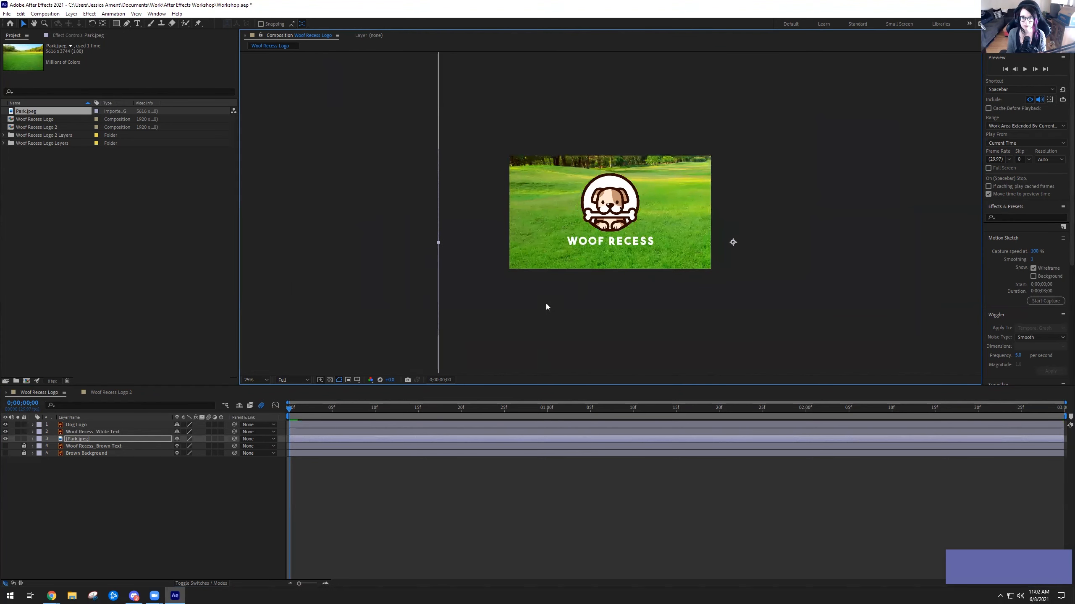
pyautogui.moveTo(908, 268); pyautogui.dragTo(797, 313)
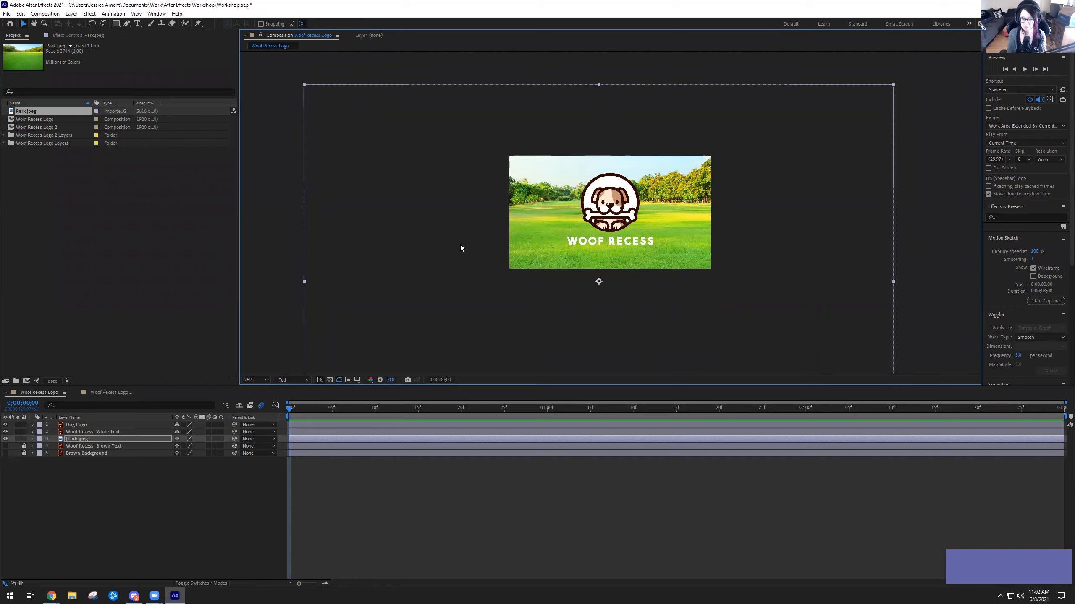
pyautogui.moveTo(487, 273); pyautogui.dragTo(511, 341)
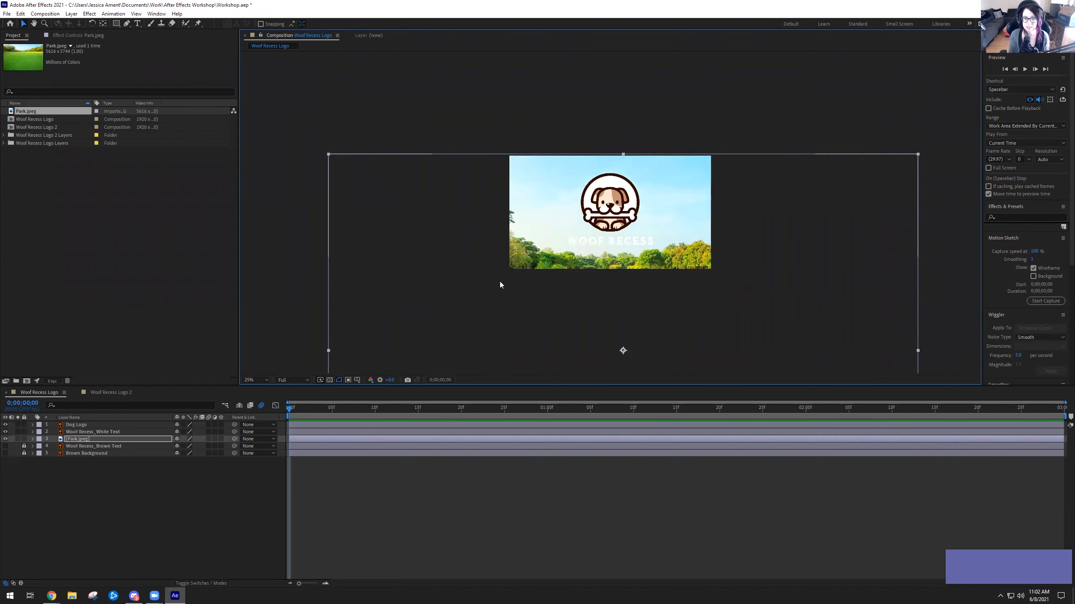
# - Unlock Woof Recess_Brown Text, move Park.jpeg below it, and show the brown text in place of Woof Recess_White Text
pyautogui.click(5, 439)
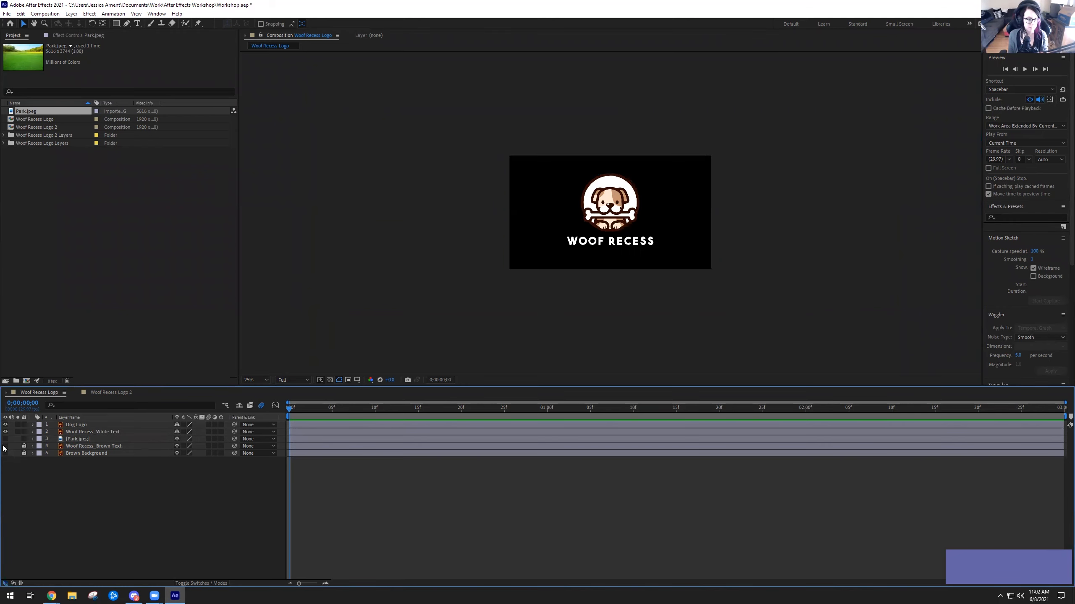
pyautogui.click(23, 446)
pyautogui.moveTo(82, 442); pyautogui.dragTo(80, 449)
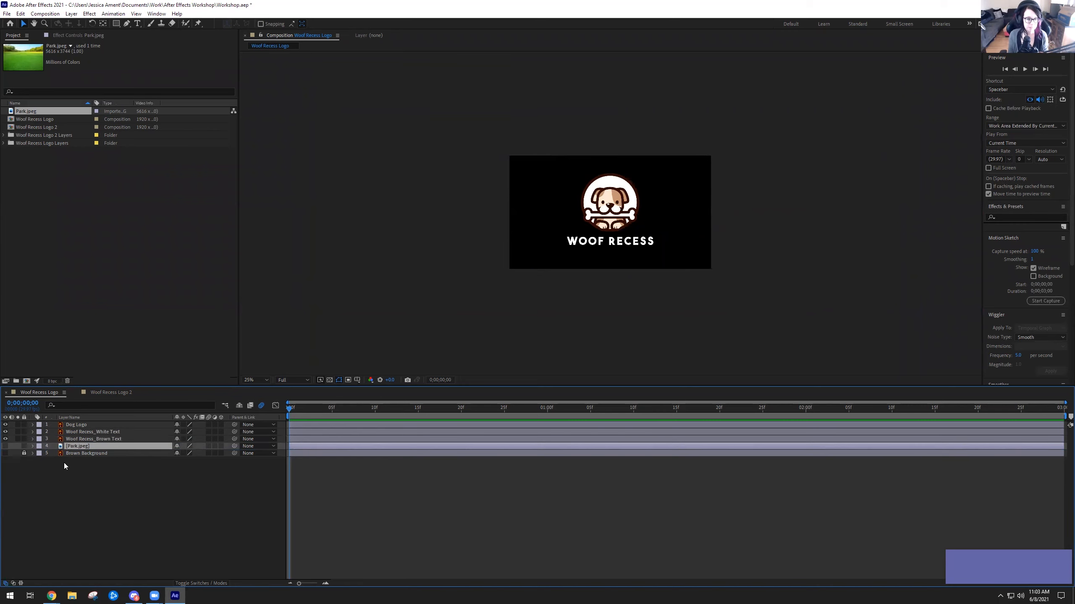
pyautogui.click(5, 446)
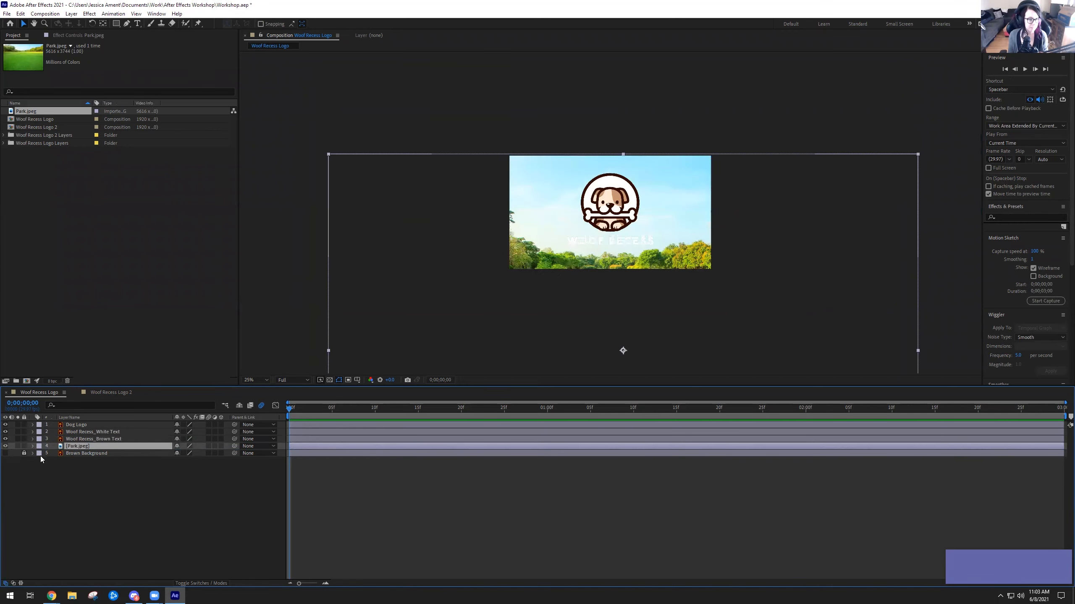
pyautogui.click(5, 433)
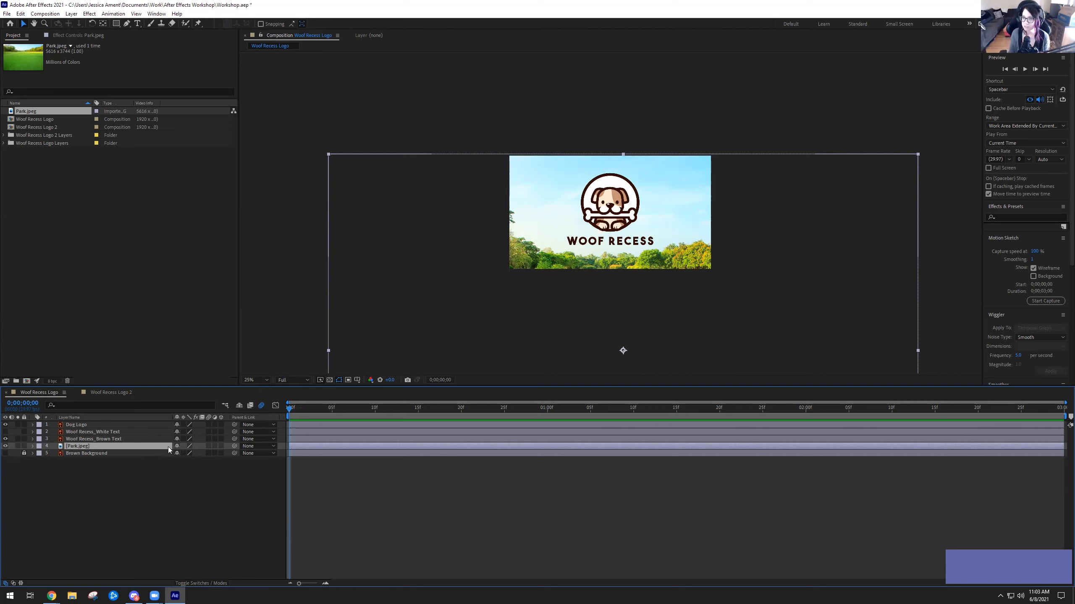
# - Switch the visible text back to Woof Recess_White Text and move Park.jpeg up so grass lies behind the text and trees behind the dog
pyautogui.click(5, 440)
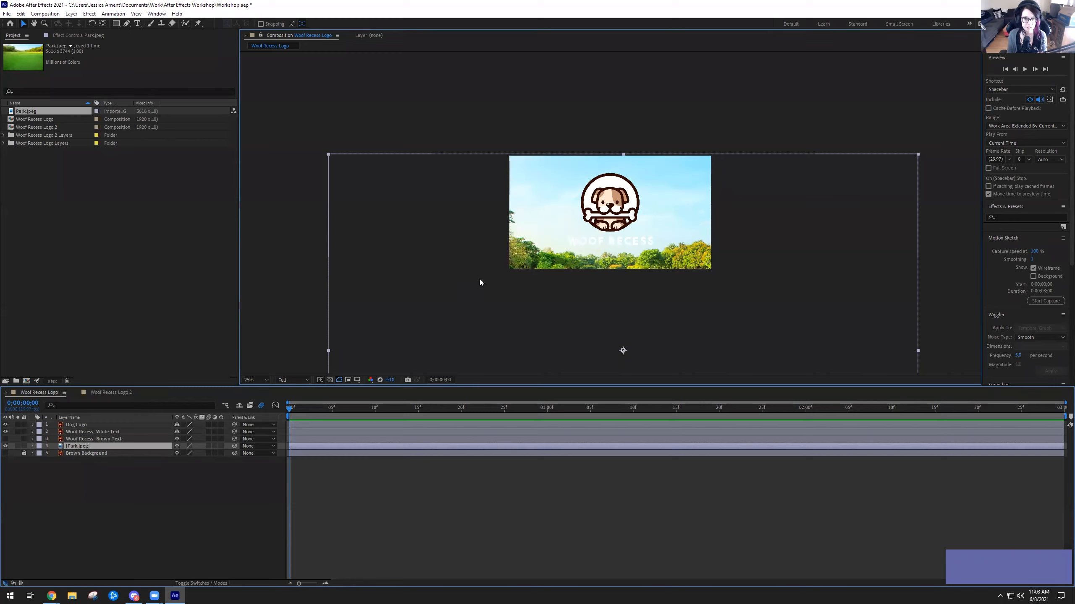
pyautogui.moveTo(479, 279); pyautogui.dragTo(622, 296)
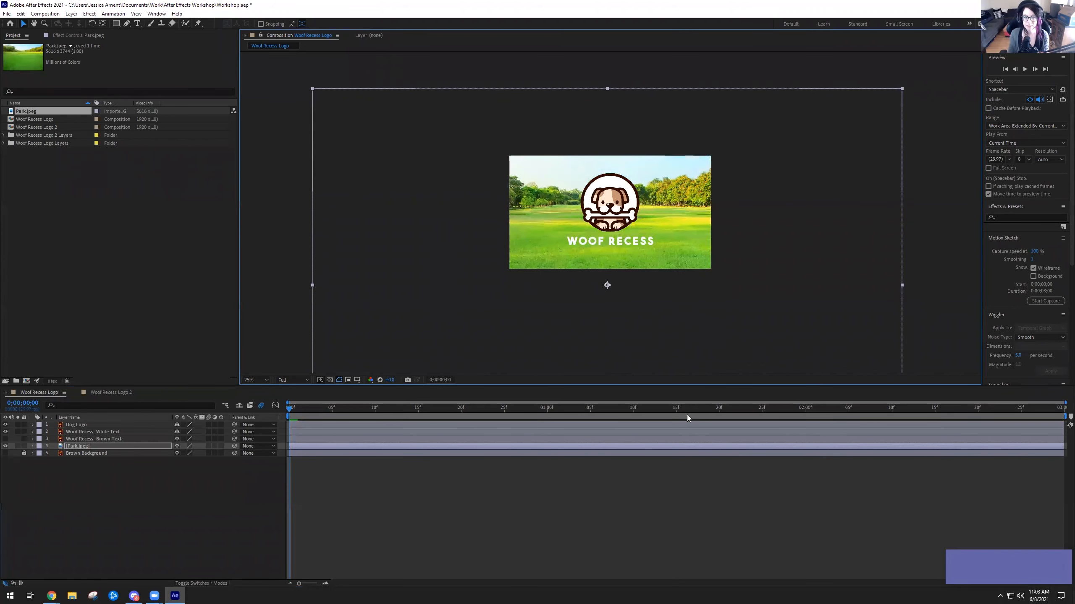
pyautogui.moveTo(550, 285); pyautogui.dragTo(550, 282)
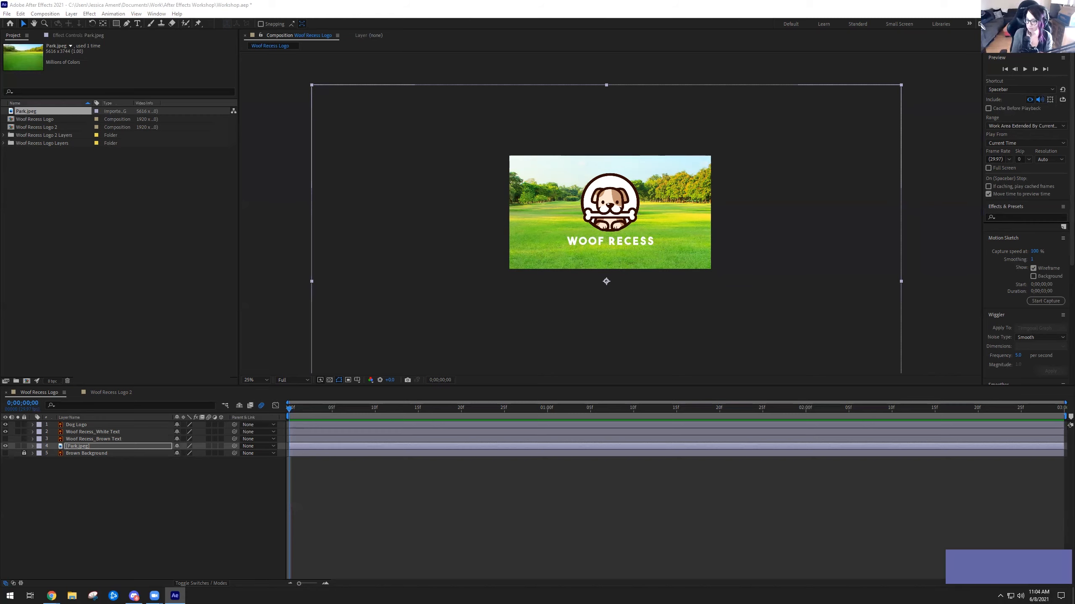
# - Switch to File Explorer and open the rendered Woof Recess Logo video from the Renders folder in After Effects Workshop
pyautogui.press('super+e')
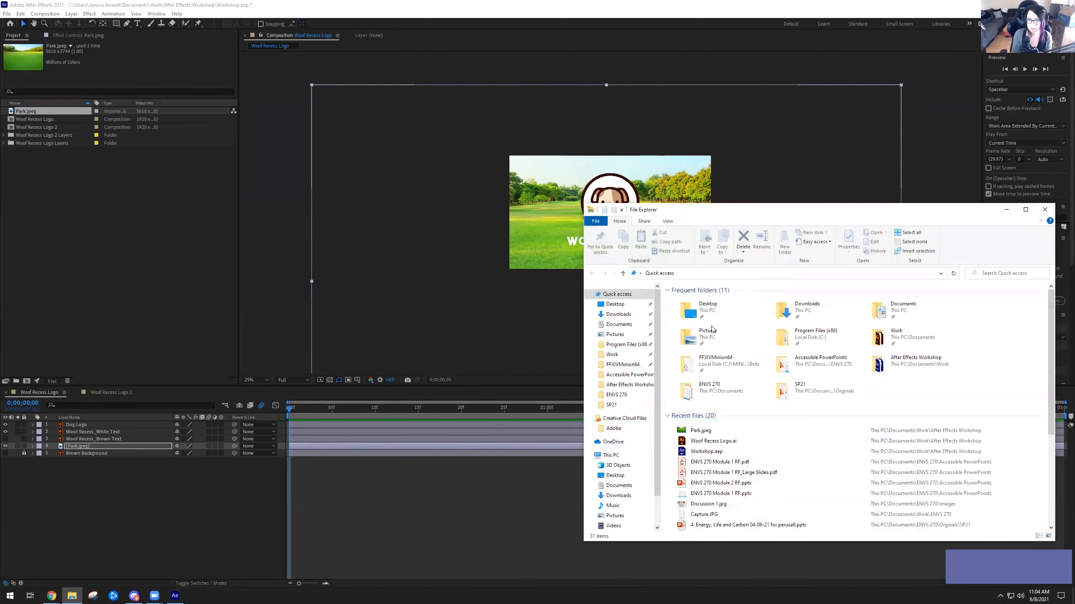
pyautogui.click(629, 385)
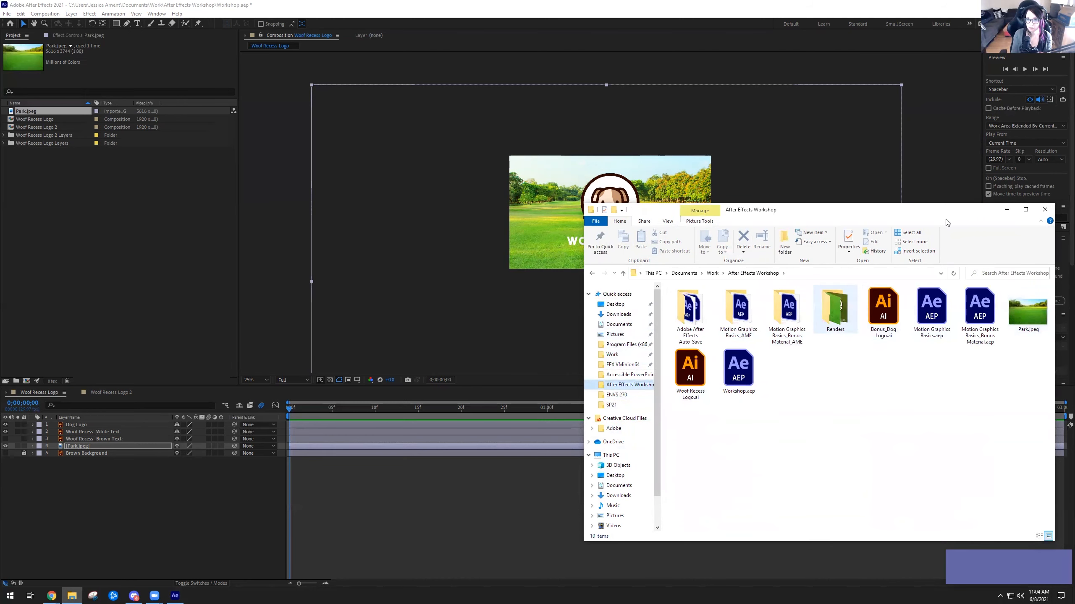
pyautogui.doubleClick(835, 312)
pyautogui.click(835, 312)
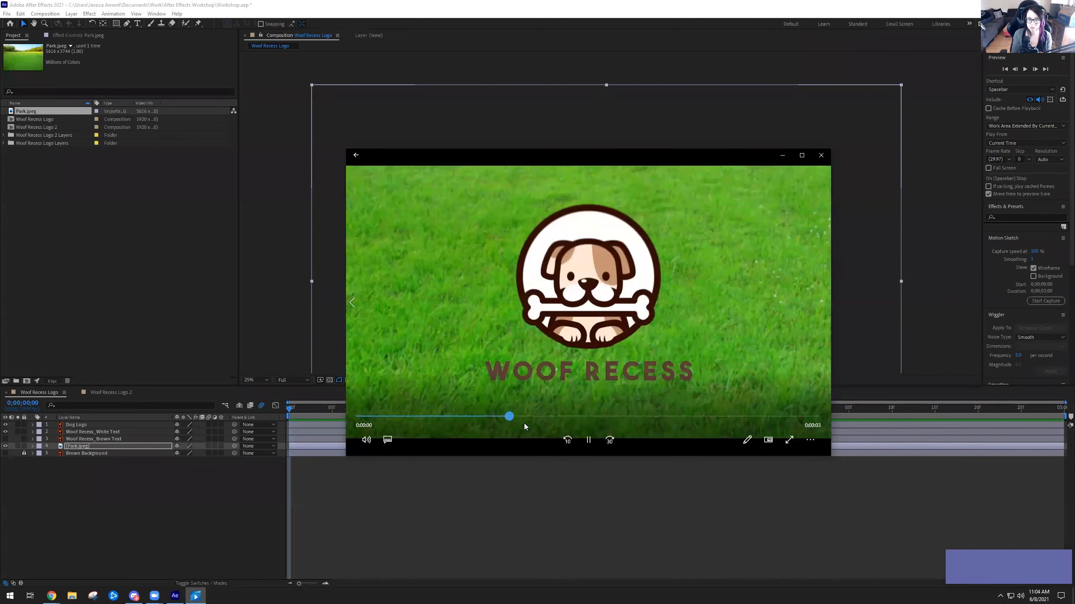
# - Play and scrub through the rendered video to examine how the dog logo and text animate, and return to After Effects
pyautogui.moveTo(454, 416); pyautogui.dragTo(529, 418)
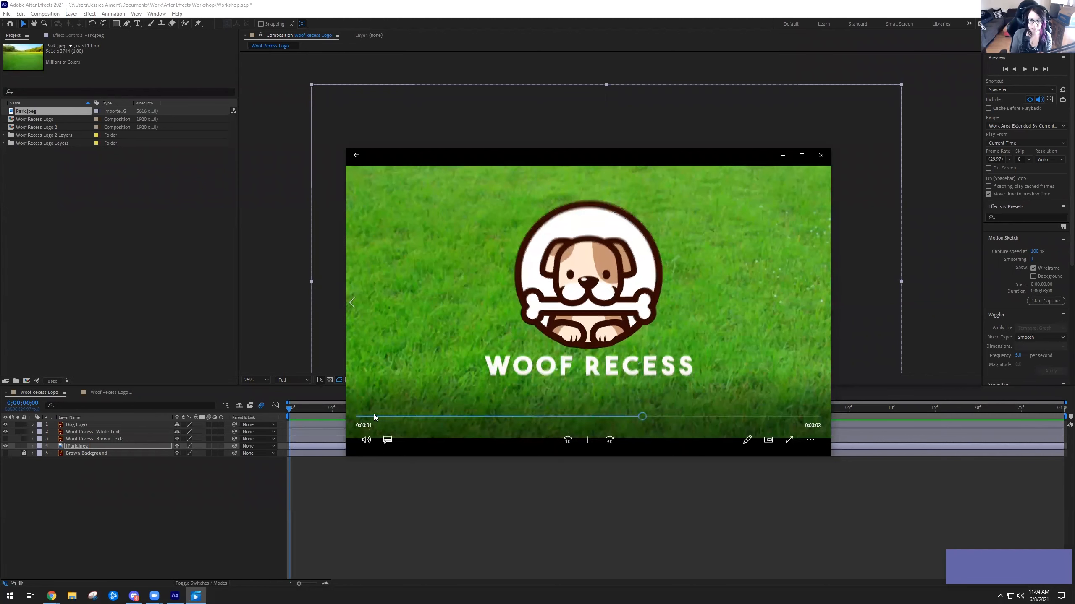
pyautogui.press('space')
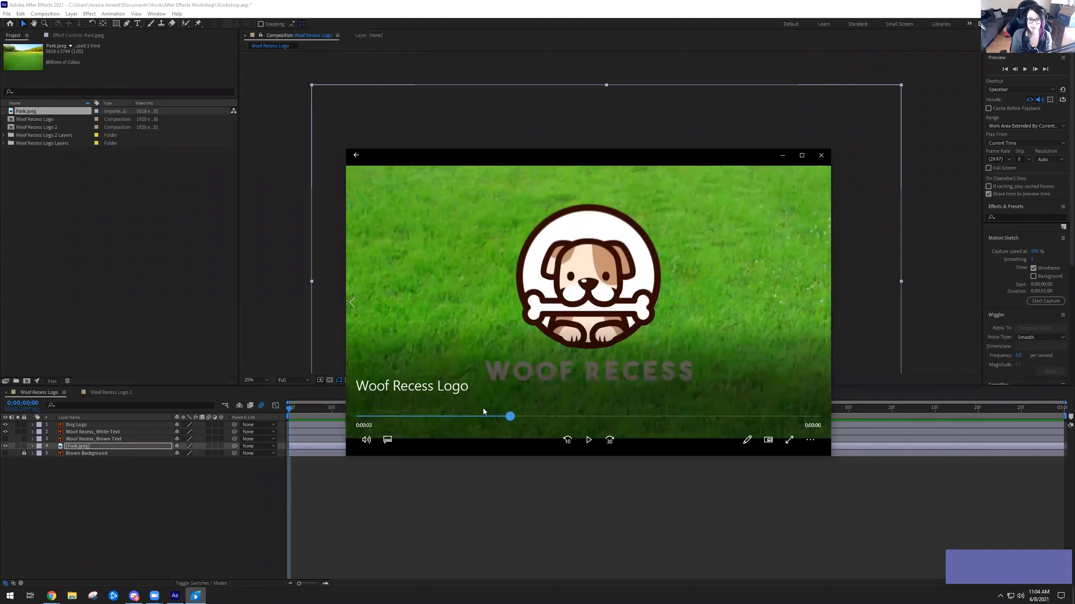
pyautogui.click(416, 409)
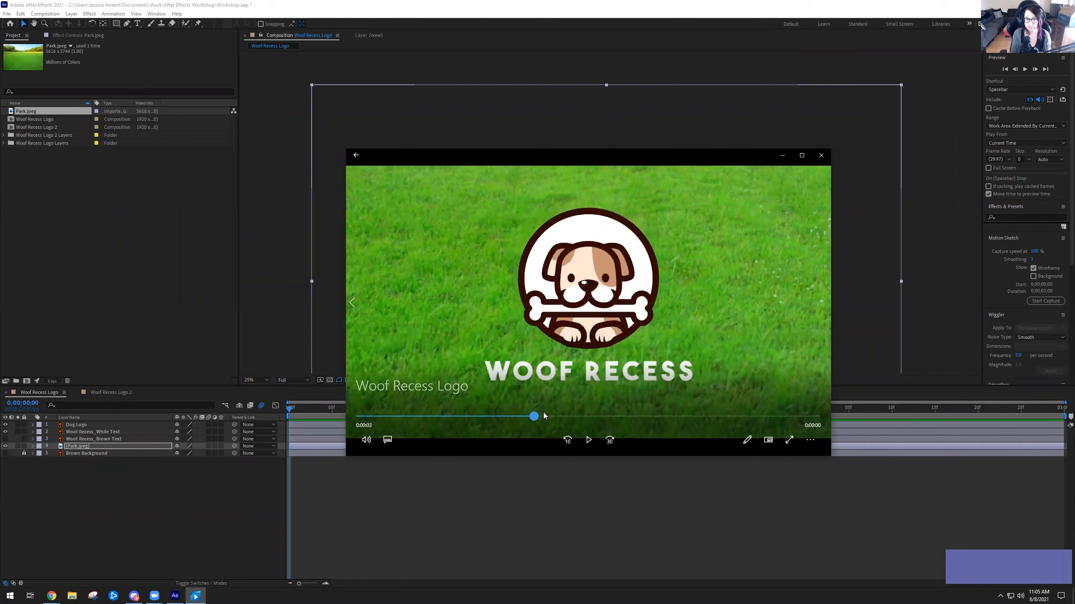
pyautogui.moveTo(485, 410); pyautogui.dragTo(539, 409)
pyautogui.moveTo(456, 334); pyautogui.dragTo(534, 336)
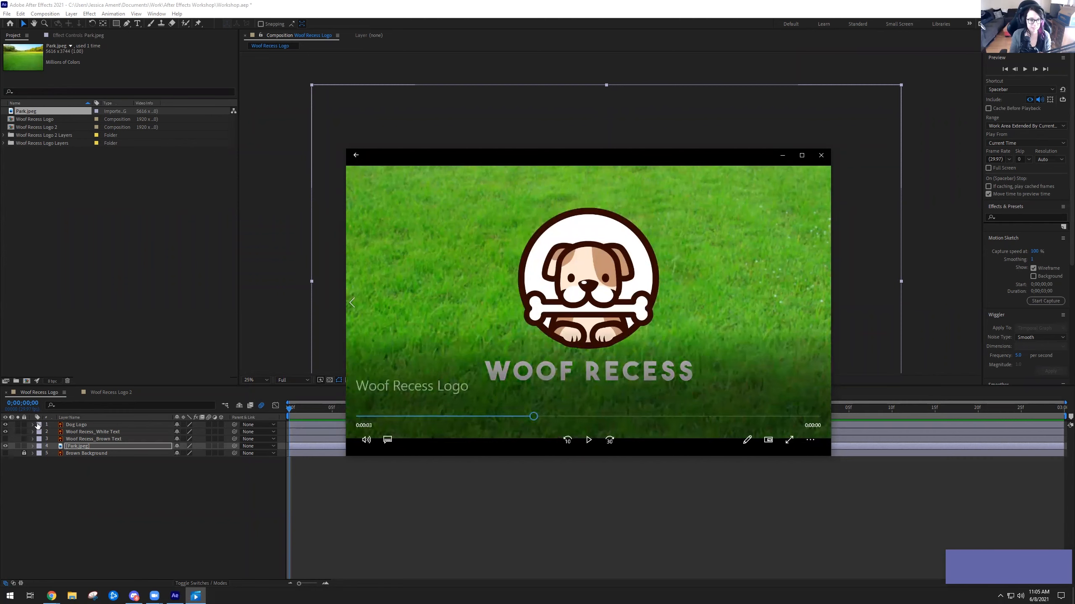
pyautogui.press('super+Down')
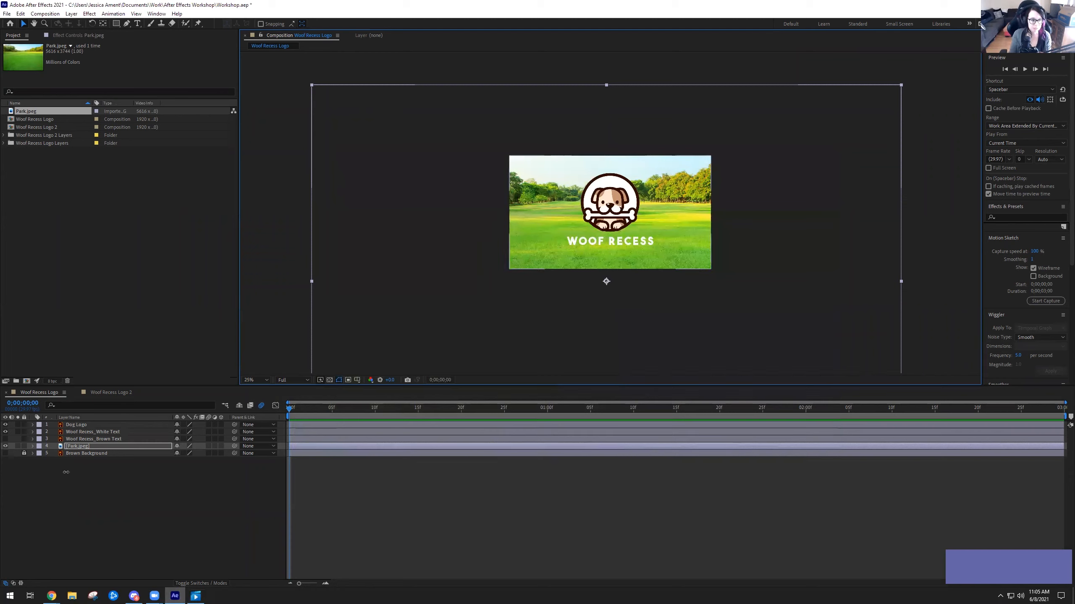
# - Reveal the Dog Logo layer's transform properties and enable Scale keyframing at 0;00;00;00
pyautogui.click(78, 425)
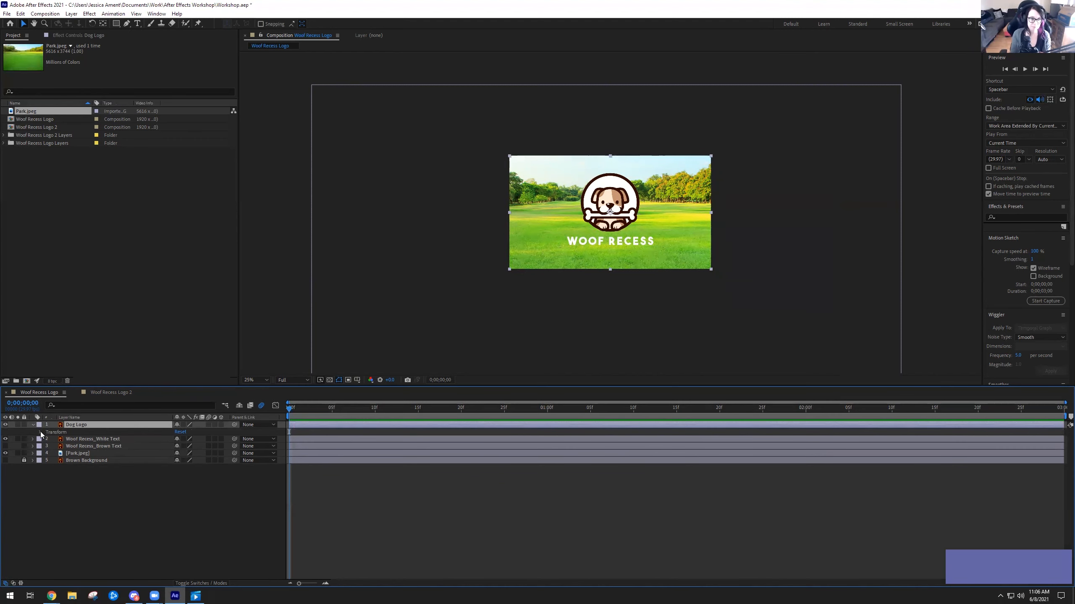
pyautogui.click(40, 432)
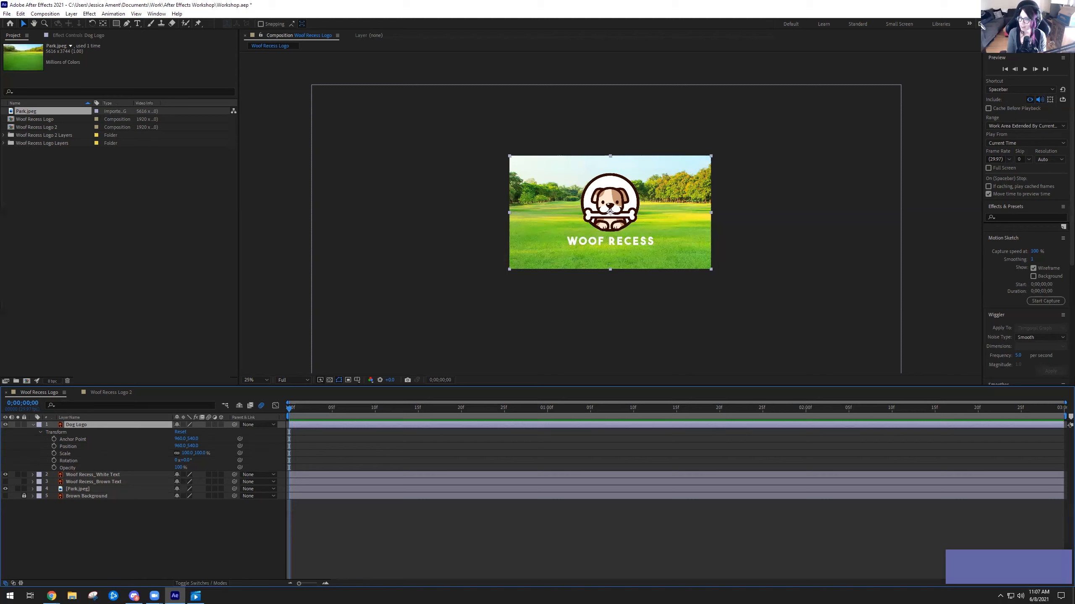
pyautogui.hotkey('alt', 'Tab')
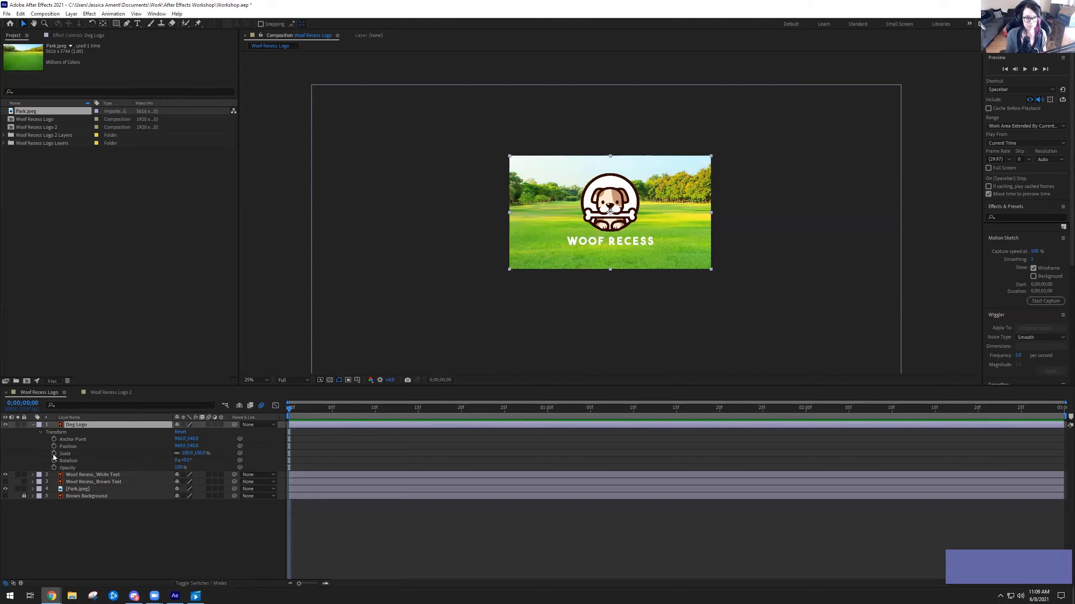
pyautogui.click(54, 454)
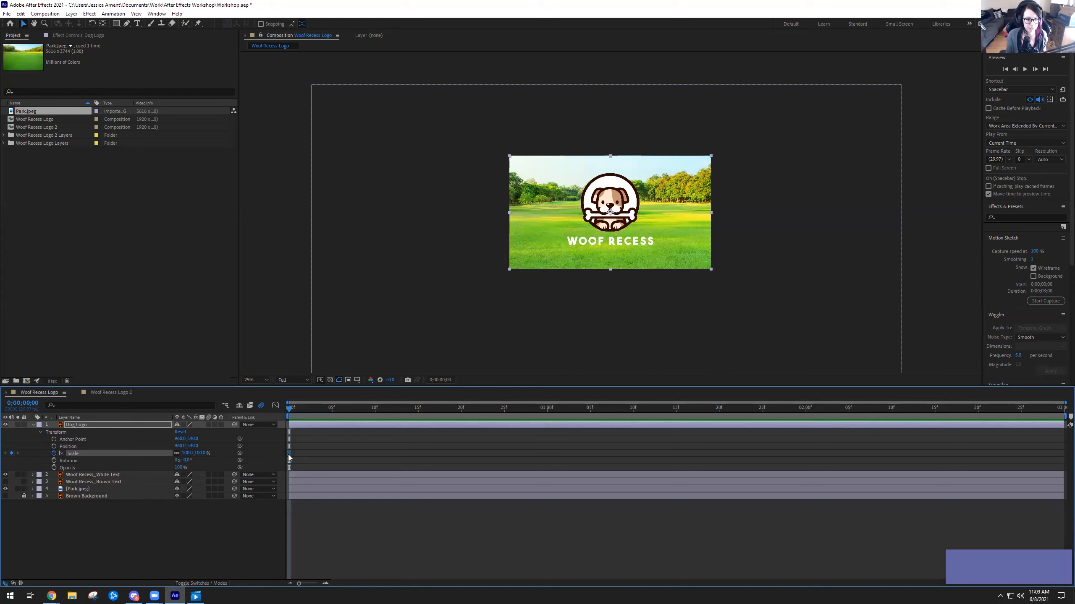
# - Set Dog Logo's Scale keyframe at the first frame to 0% and fit the composition in the viewer
pyautogui.moveTo(299, 584); pyautogui.dragTo(308, 583)
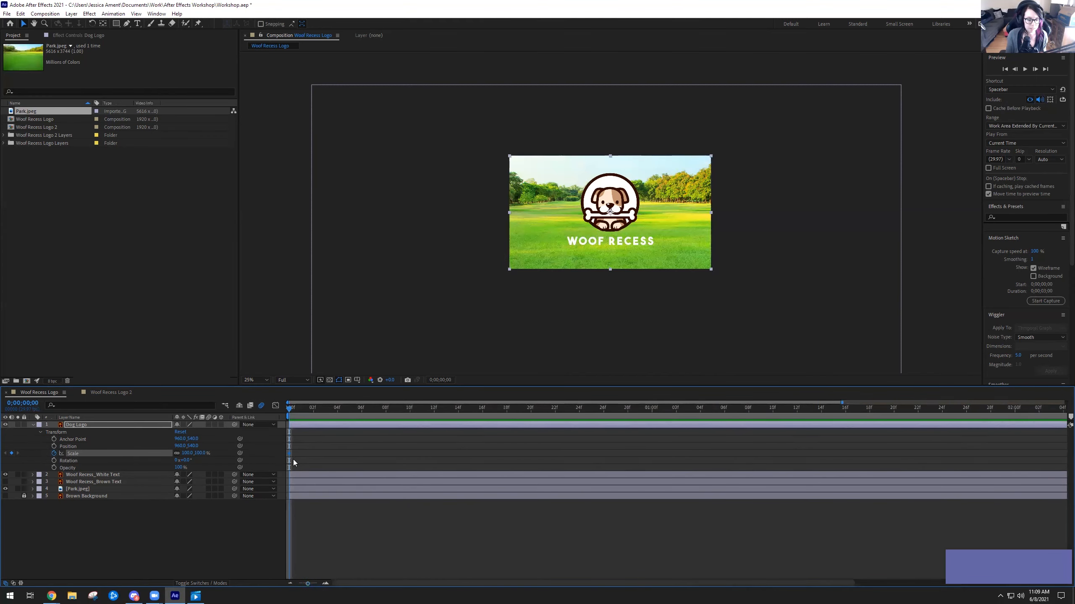
pyautogui.moveTo(290, 408); pyautogui.dragTo(362, 421)
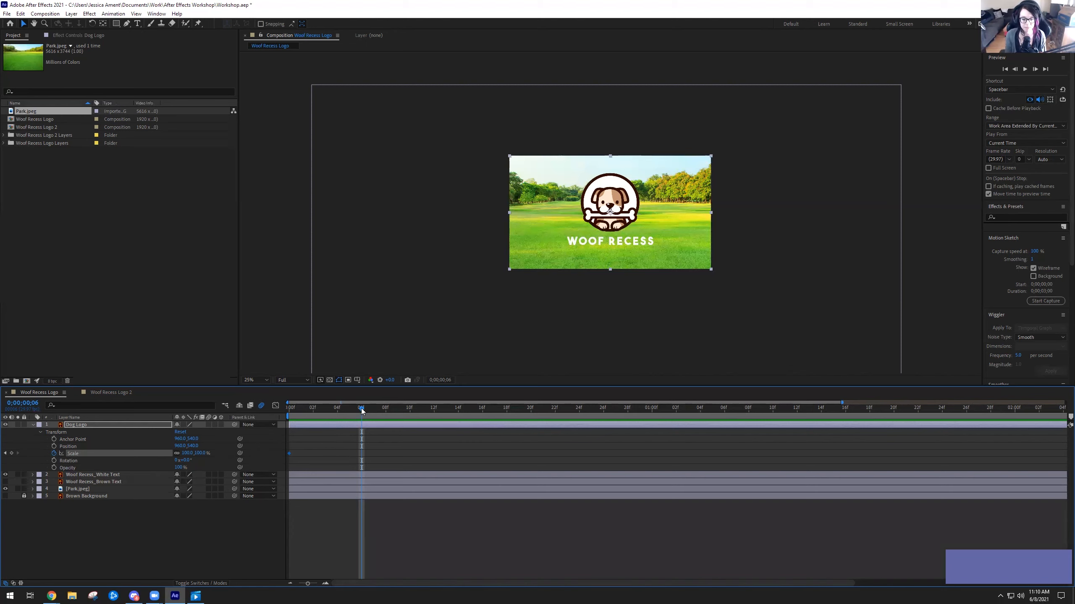
pyautogui.moveTo(362, 408); pyautogui.dragTo(288, 411)
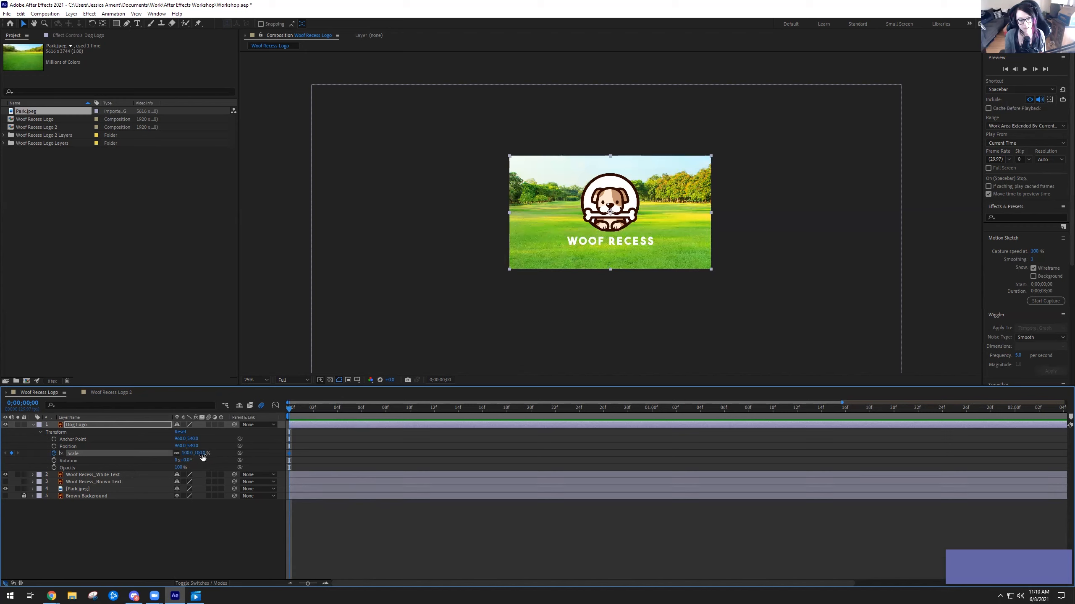
pyautogui.click(198, 454)
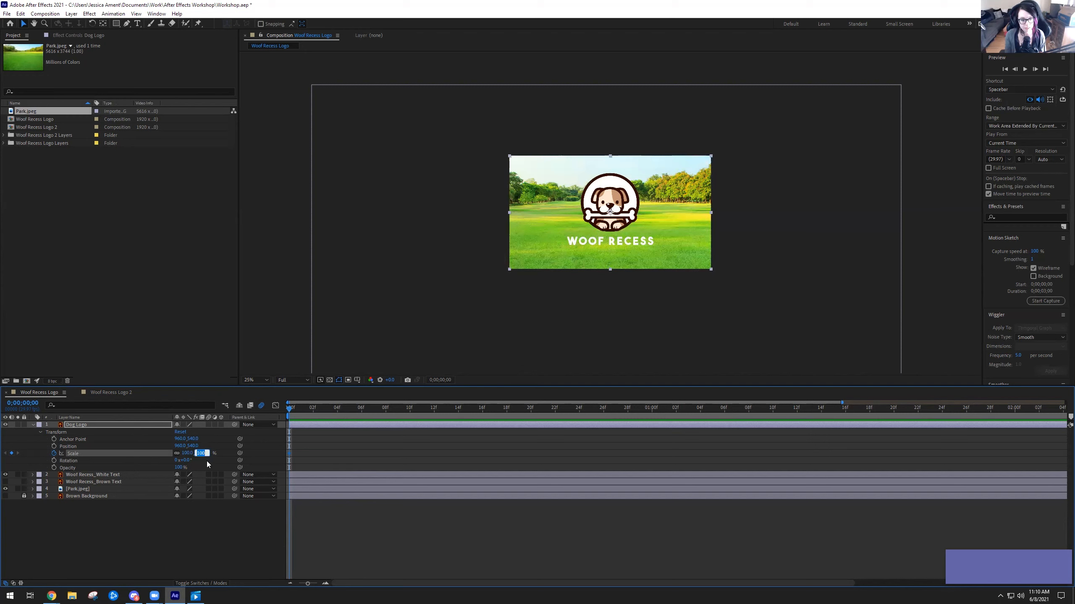
pyautogui.write('0')
pyautogui.press('Return')
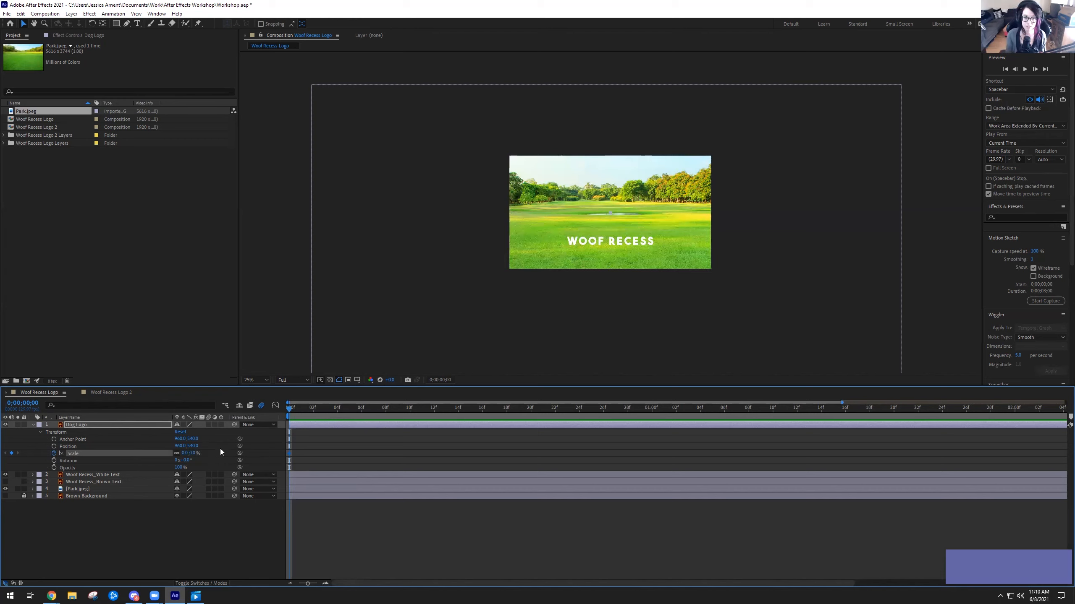
pyautogui.press('.')
pyautogui.click(254, 380)
pyautogui.click(262, 388)
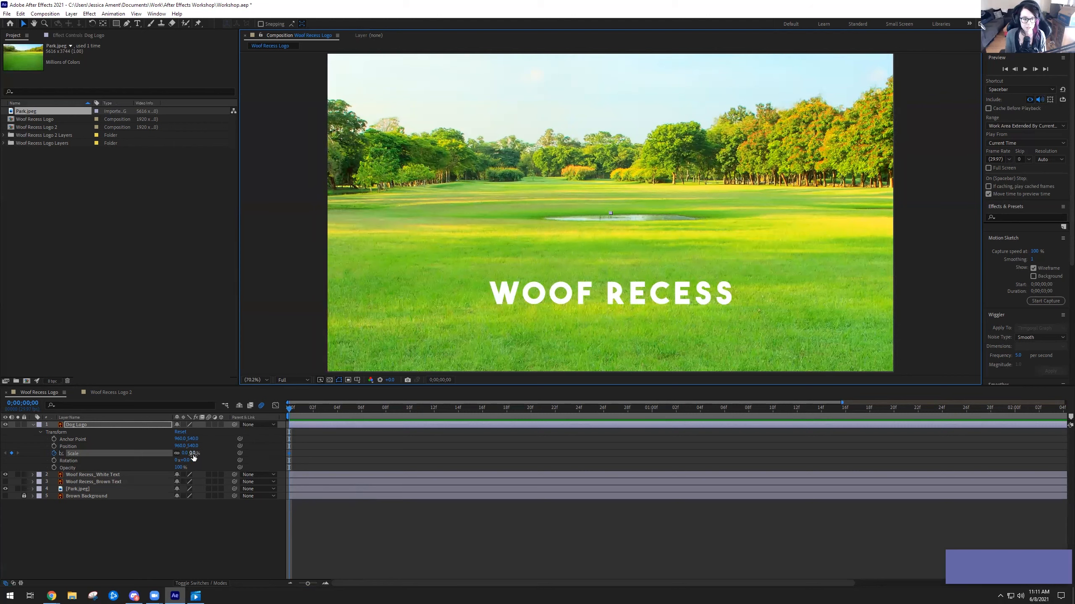
# - Try larger and smaller Scale values for Dog Logo at the first frame, ending back at 0%
pyautogui.moveTo(193, 457); pyautogui.dragTo(238, 454)
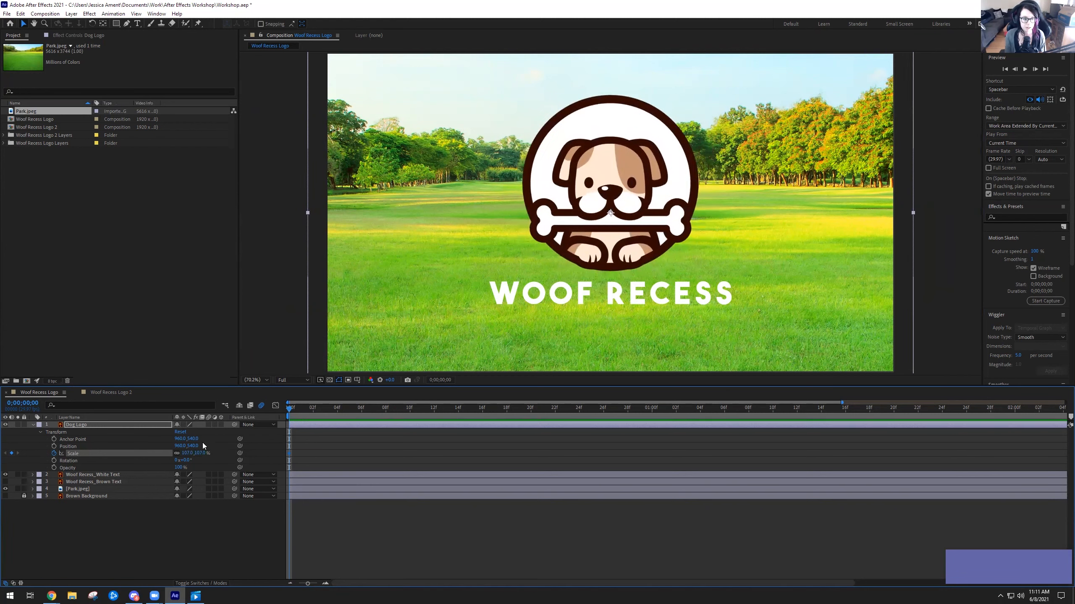
pyautogui.click(194, 454)
pyautogui.write('91')
pyautogui.press('Return')
pyautogui.moveTo(196, 454)
pyautogui.mouseDown()
pyautogui.moveTo(176, 458)
pyautogui.moveTo(199, 459)
pyautogui.moveTo(188, 460)
pyautogui.mouseUp()
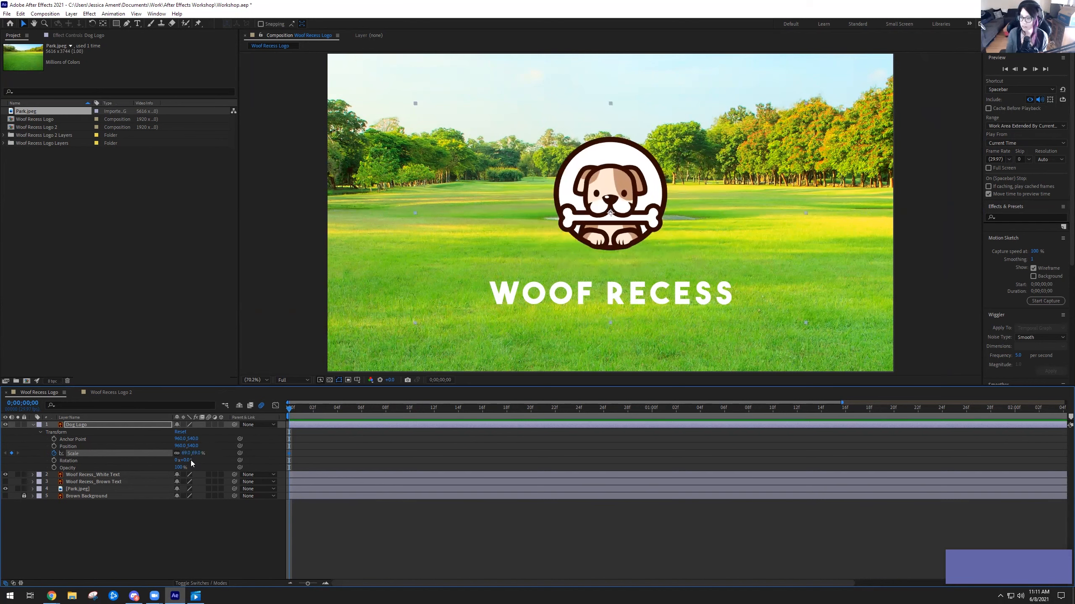
pyautogui.click(196, 453)
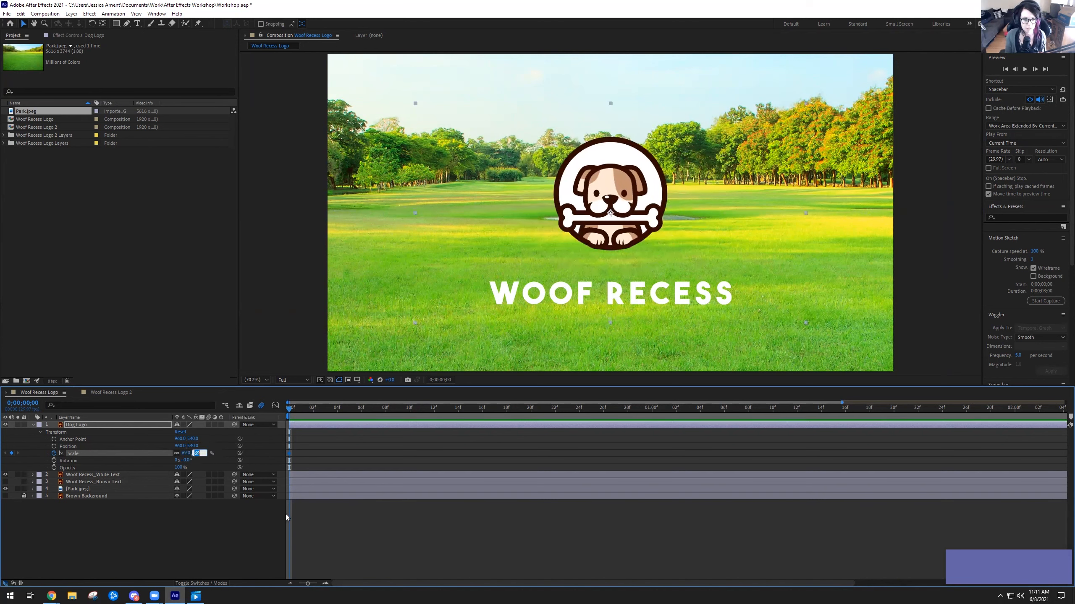
pyautogui.write('0')
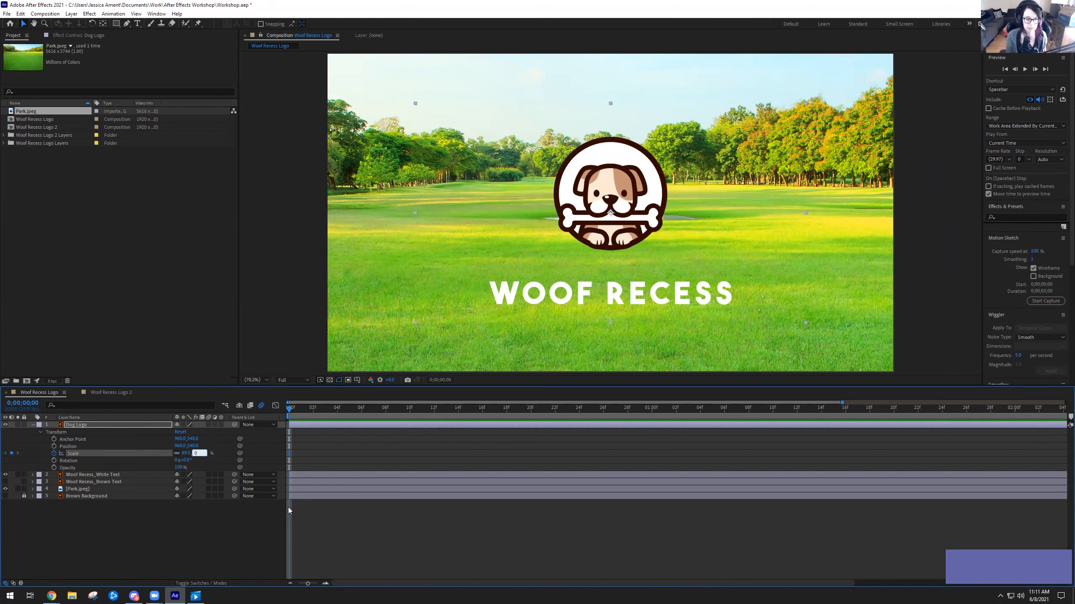
pyautogui.press('Return')
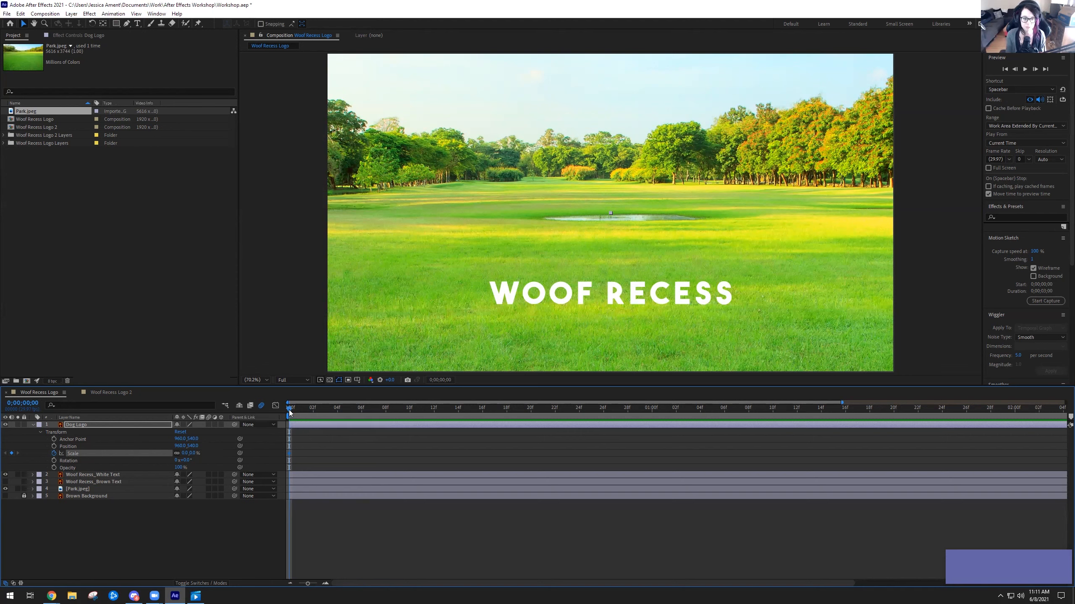
# - Add a second Scale keyframe of 100% to Dog Logo at 0;00;00;10
pyautogui.moveTo(289, 410); pyautogui.dragTo(410, 425)
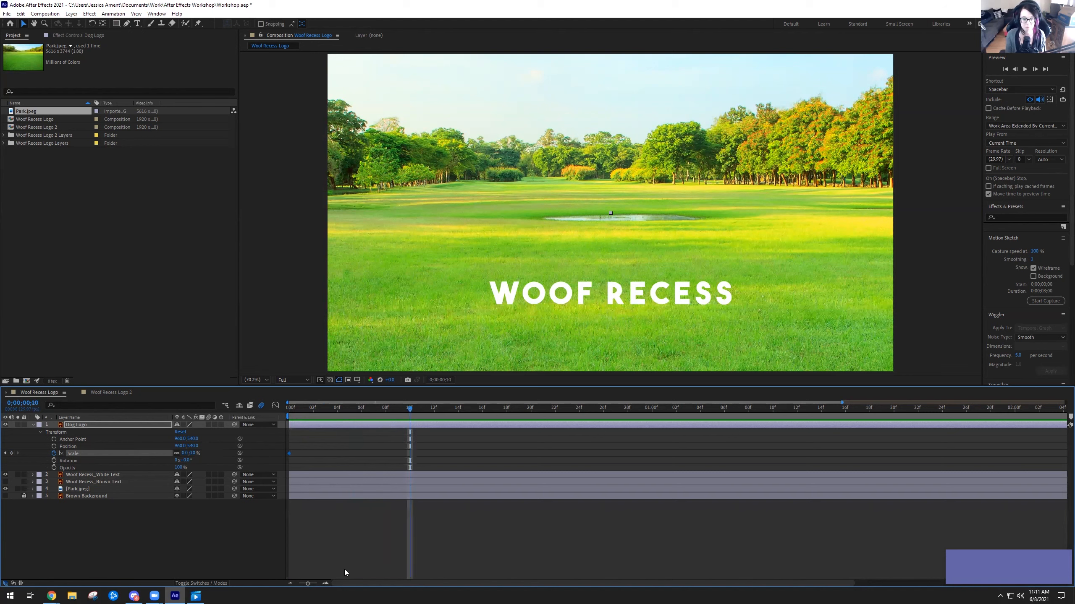
pyautogui.moveTo(308, 584); pyautogui.dragTo(292, 584)
pyautogui.moveTo(326, 415); pyautogui.dragTo(285, 418)
pyautogui.moveTo(351, 425); pyautogui.dragTo(377, 430)
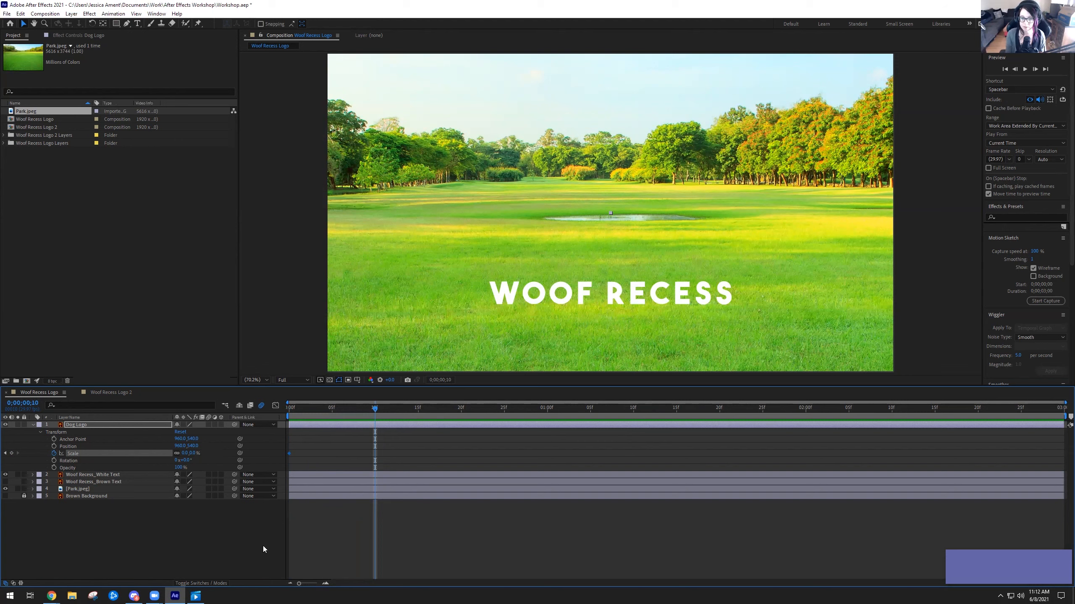
pyautogui.moveTo(376, 409); pyautogui.dragTo(275, 410)
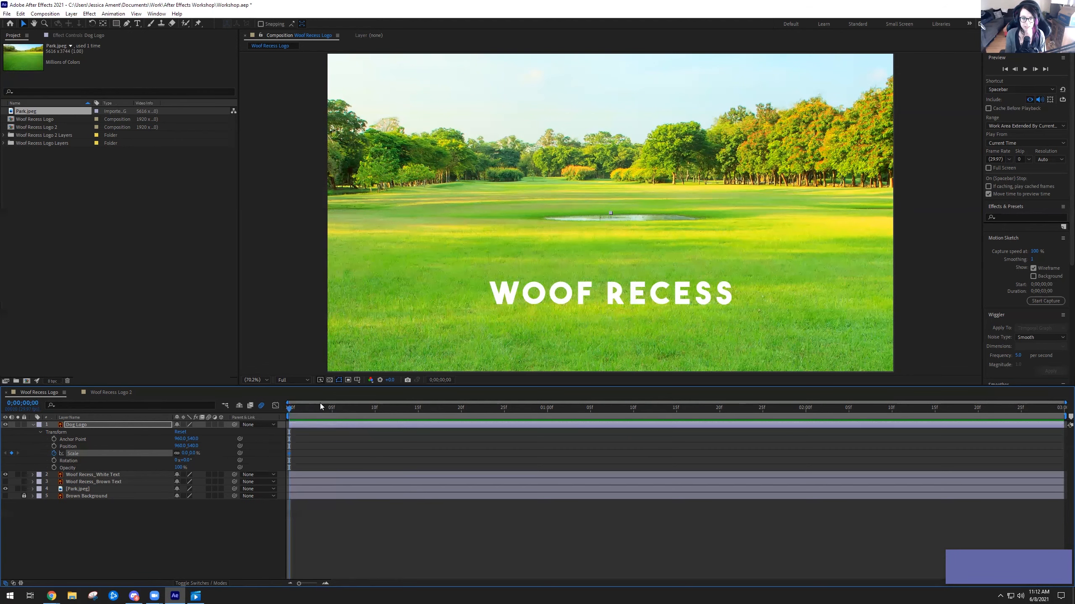
pyautogui.click(333, 410)
pyautogui.moveTo(335, 421); pyautogui.dragTo(373, 429)
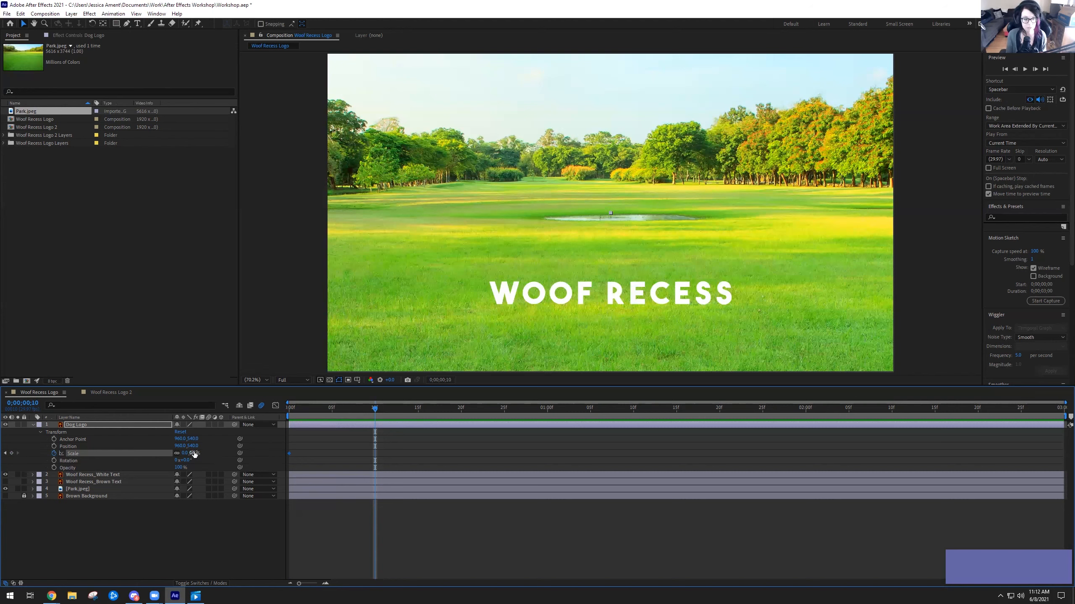
pyautogui.click(194, 454)
pyautogui.write('100')
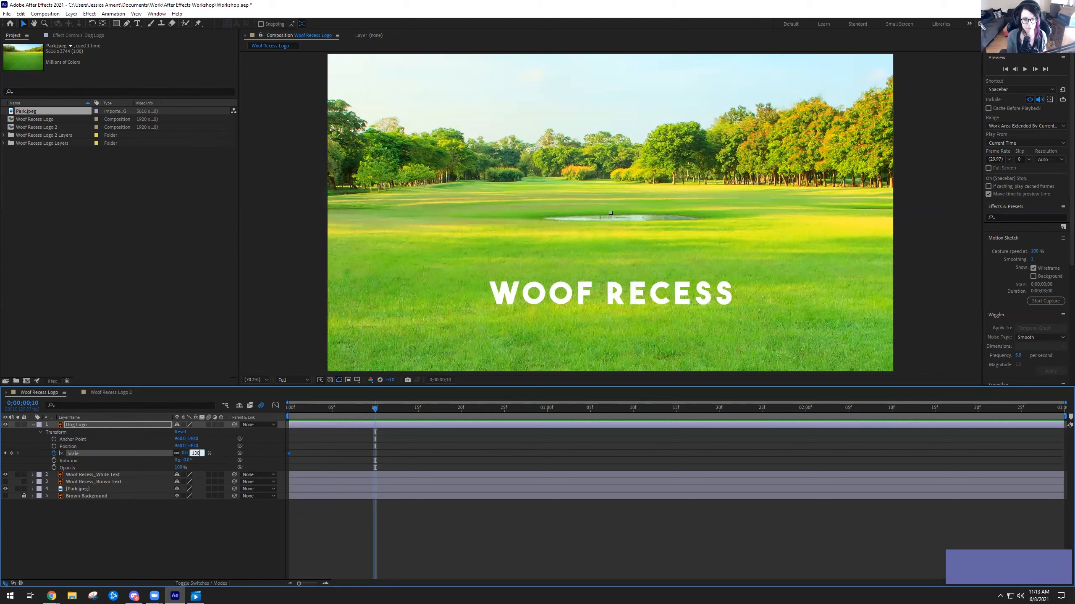
pyautogui.press('Return')
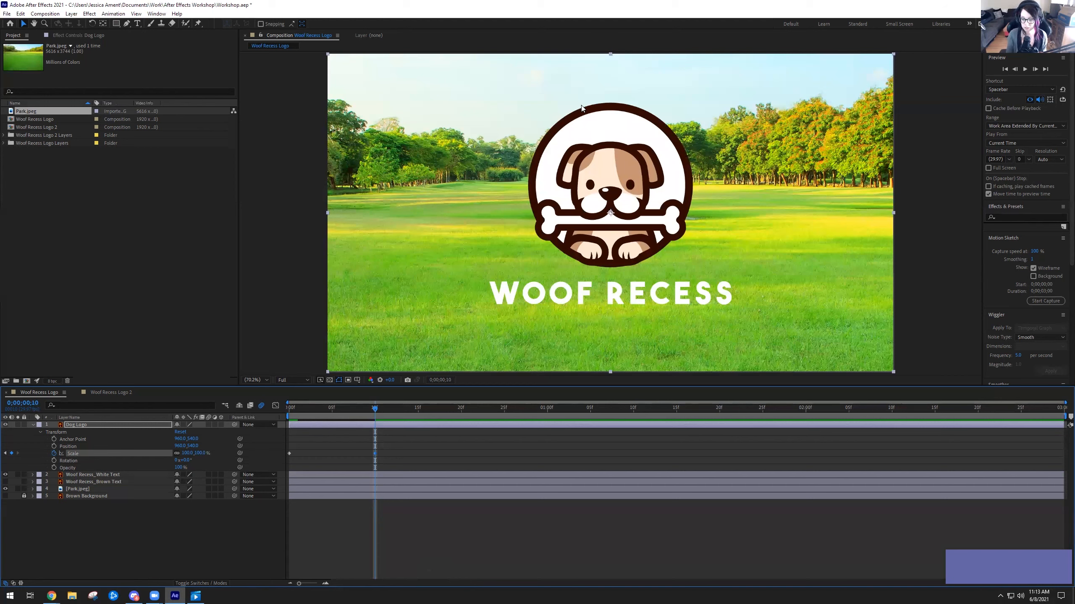
# - Preview the dog's scale-up animation from the first frame and return the playhead to 0;00;00;10
pyautogui.moveTo(375, 410); pyautogui.dragTo(278, 407)
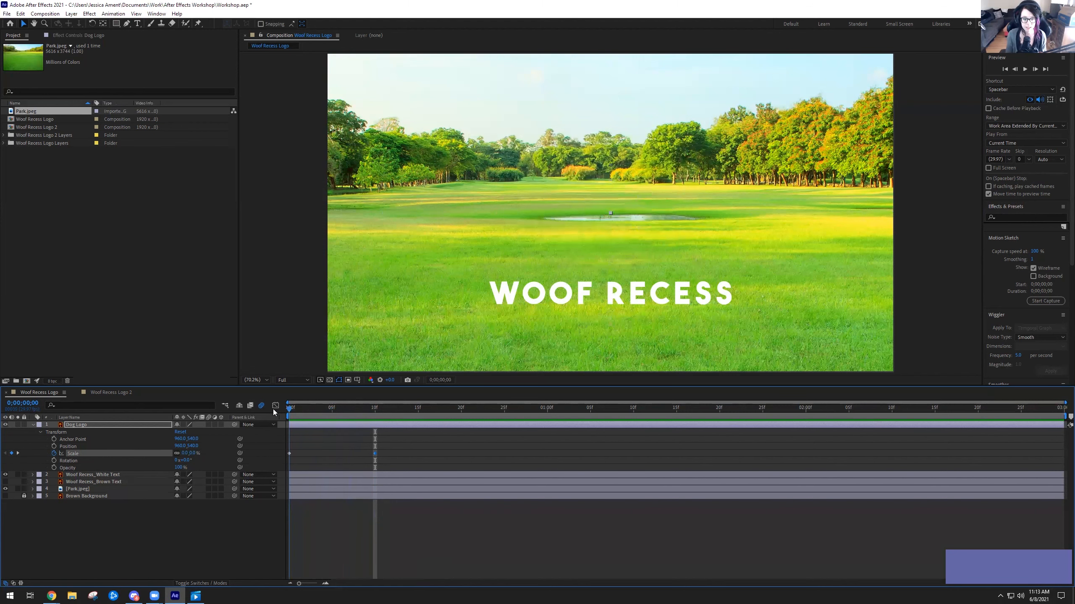
pyautogui.press('space')
pyautogui.press('space')
pyautogui.moveTo(626, 409); pyautogui.dragTo(380, 397)
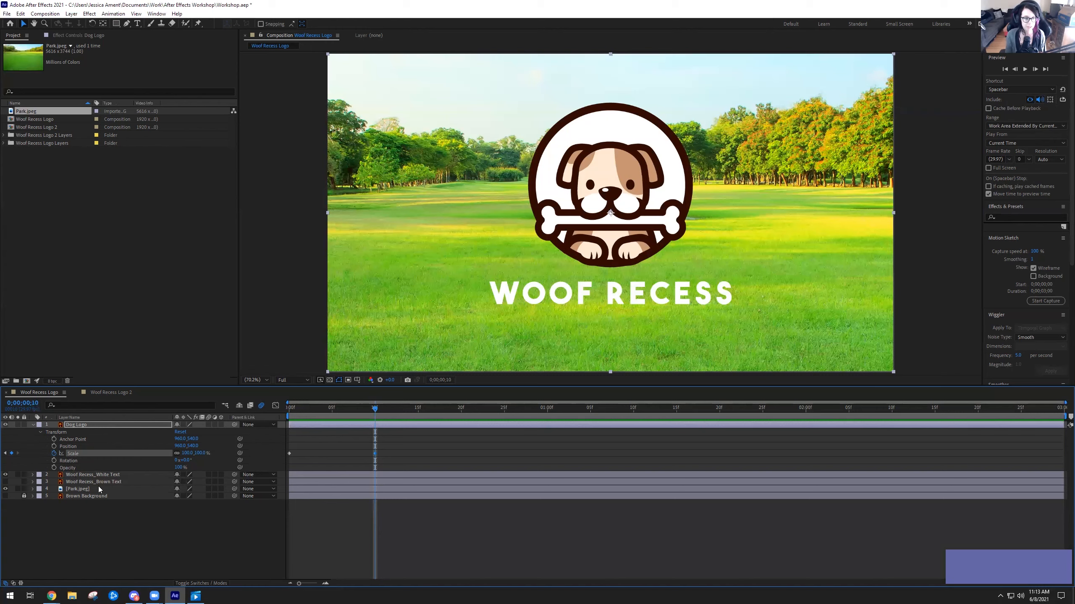
# - Switch to the rendered video, examine how the text moves into place below the dog, and return to After Effects
pyautogui.click(83, 426)
pyautogui.click(196, 595)
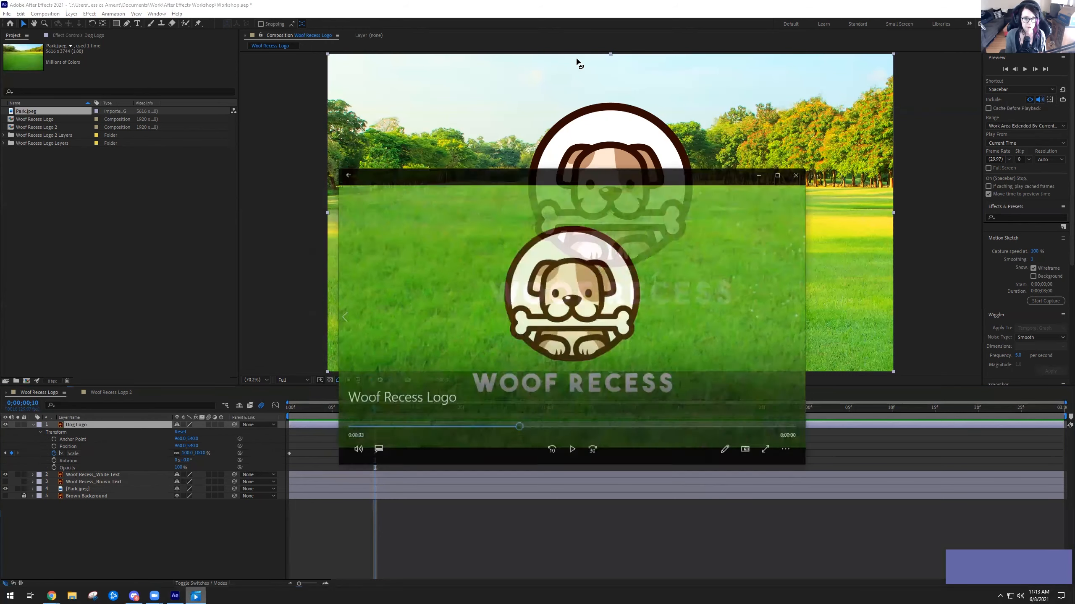
pyautogui.moveTo(529, 419); pyautogui.dragTo(481, 403)
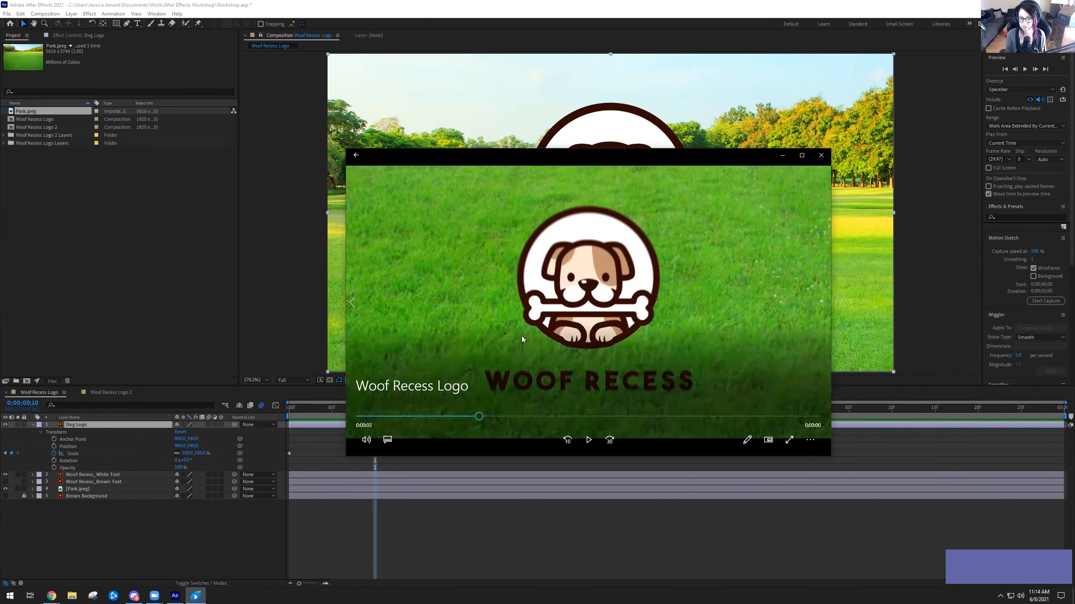
pyautogui.moveTo(479, 417)
pyautogui.mouseDown()
pyautogui.moveTo(380, 418)
pyautogui.moveTo(494, 424)
pyautogui.mouseUp()
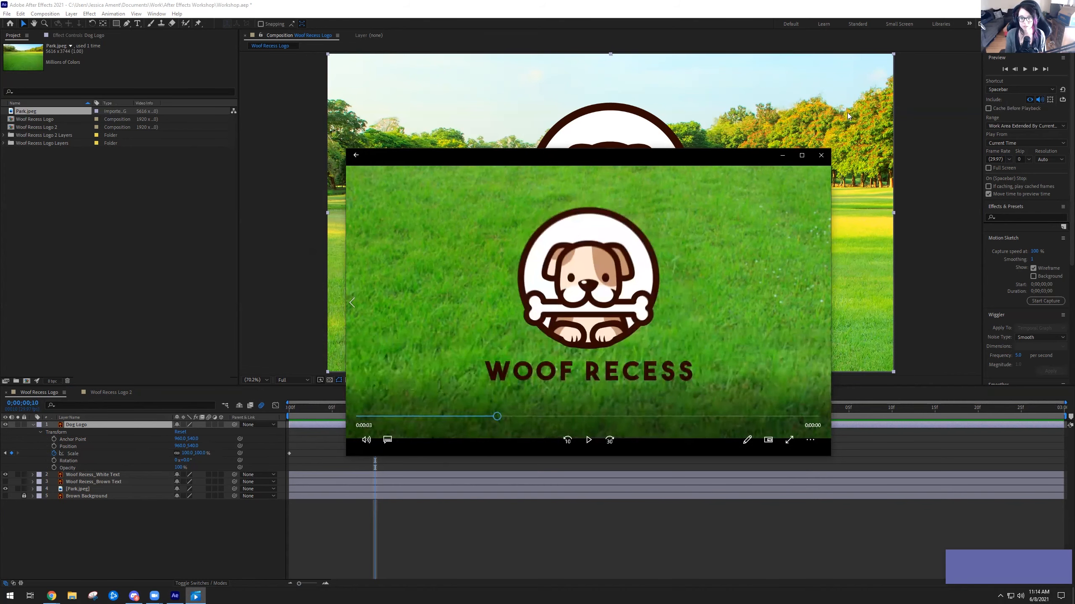
pyautogui.click(782, 155)
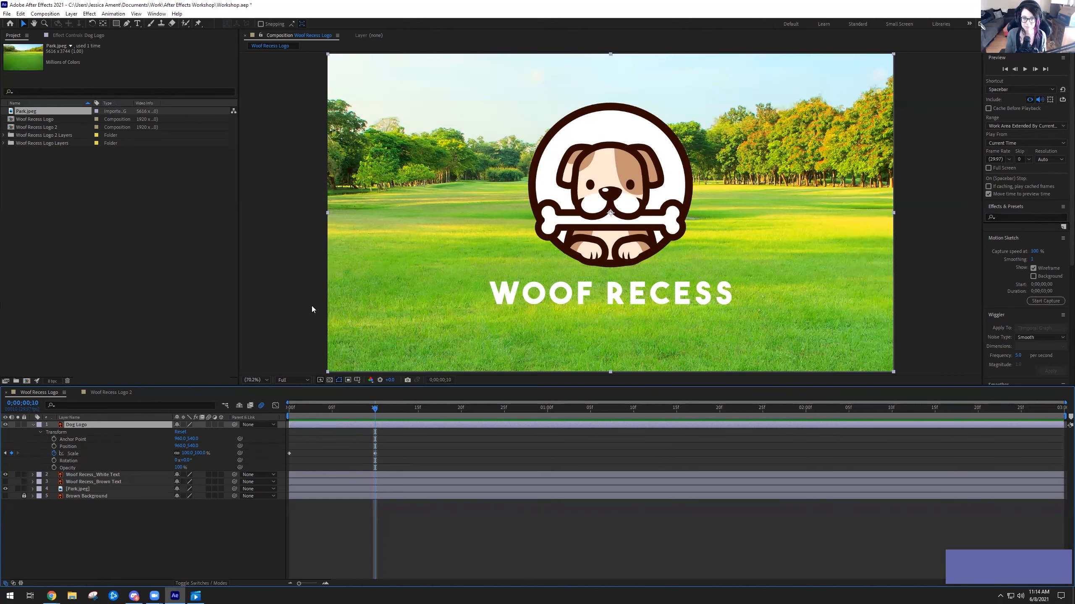
# - Move Dog Logo's anchor point to the bottom centre of the circular badge with the Pan Behind tool and switch back to the Selection tool
pyautogui.scroll(-1, 368, 312)
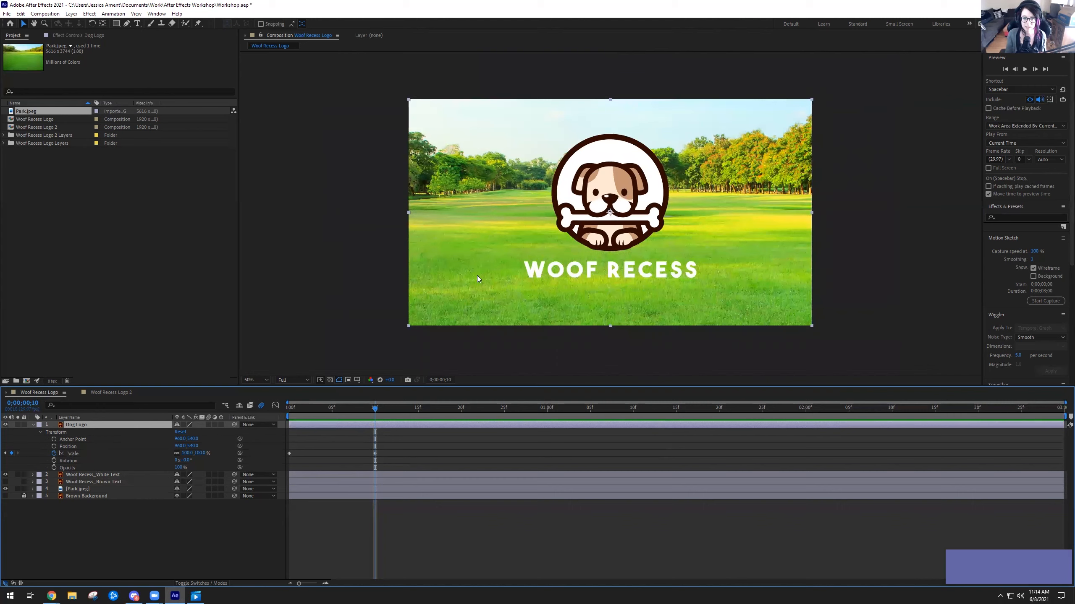
pyautogui.scroll(4, 610, 223)
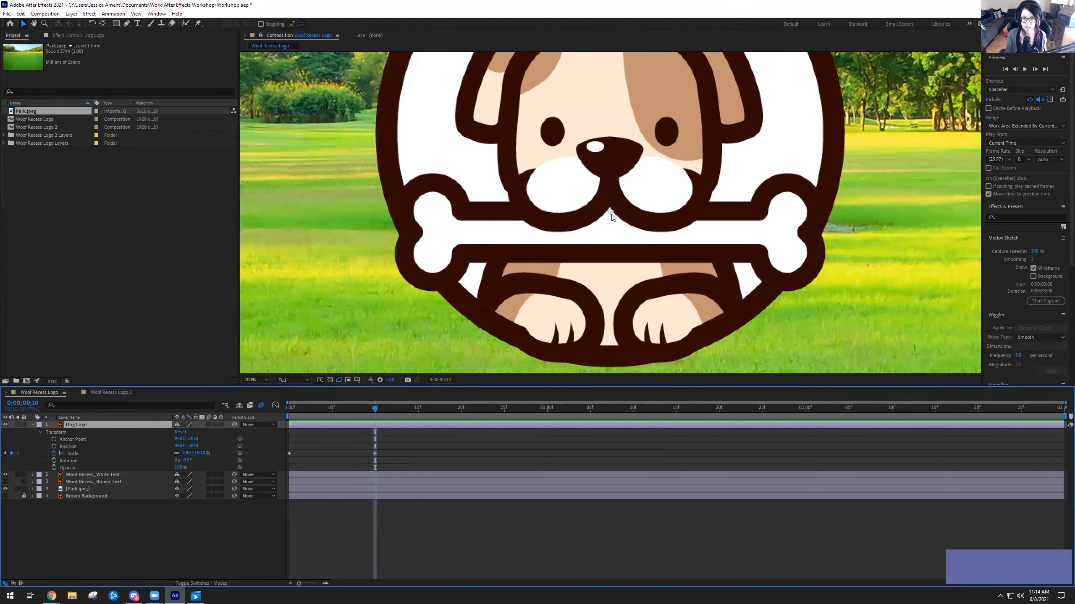
pyautogui.scroll(-4, 606, 218)
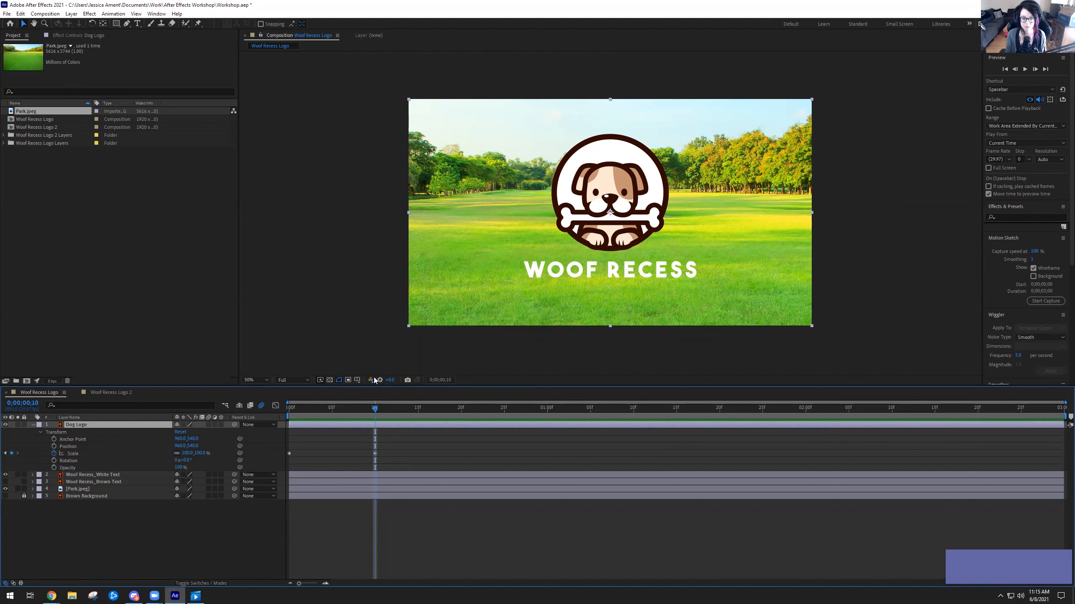
pyautogui.click(102, 30)
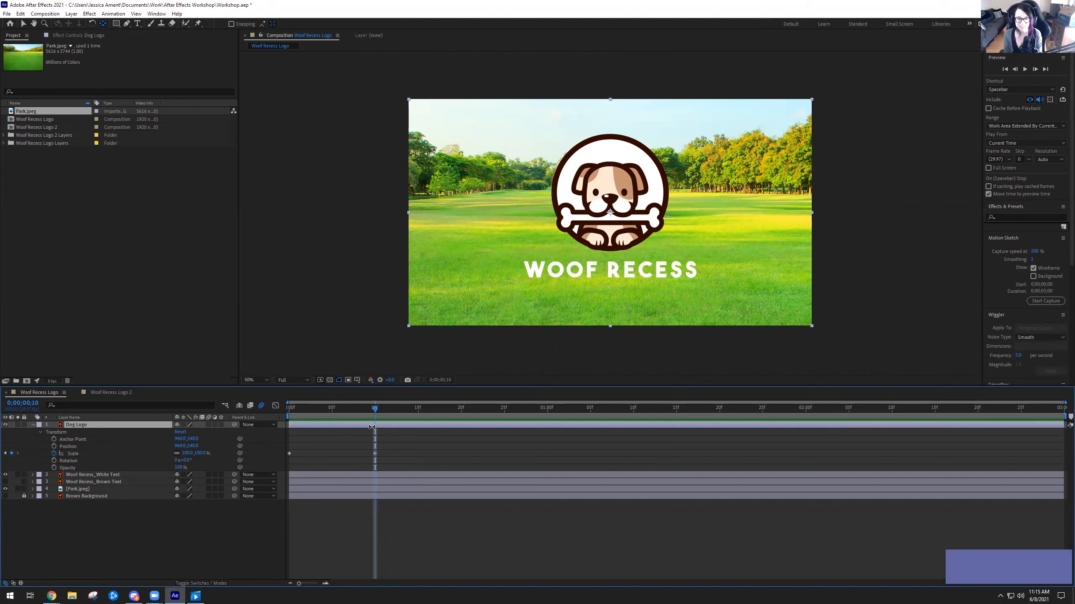
pyautogui.moveTo(610, 212); pyautogui.dragTo(609, 249)
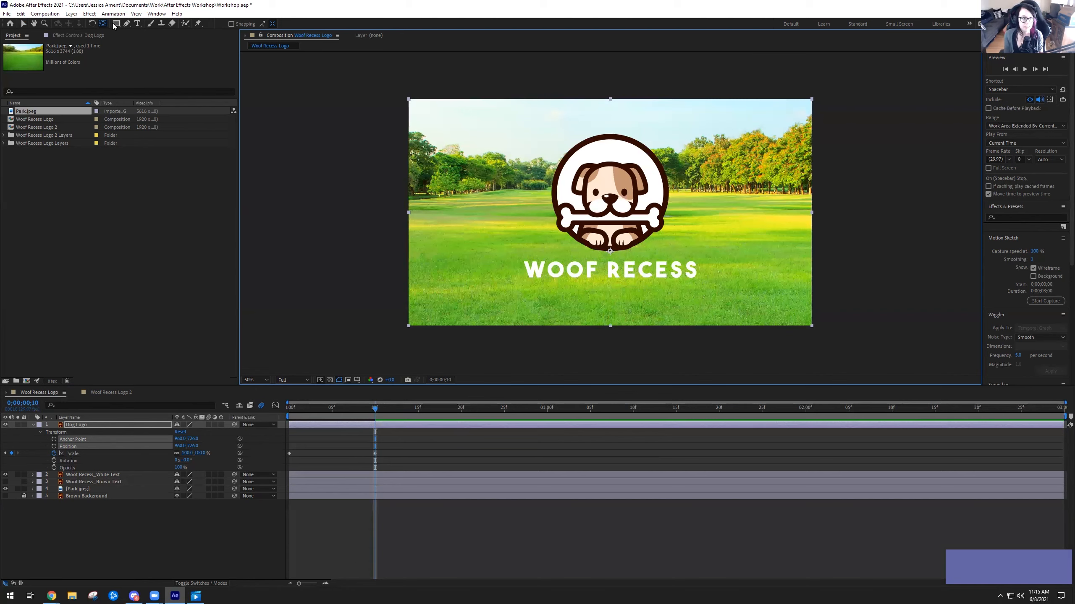
pyautogui.click(23, 24)
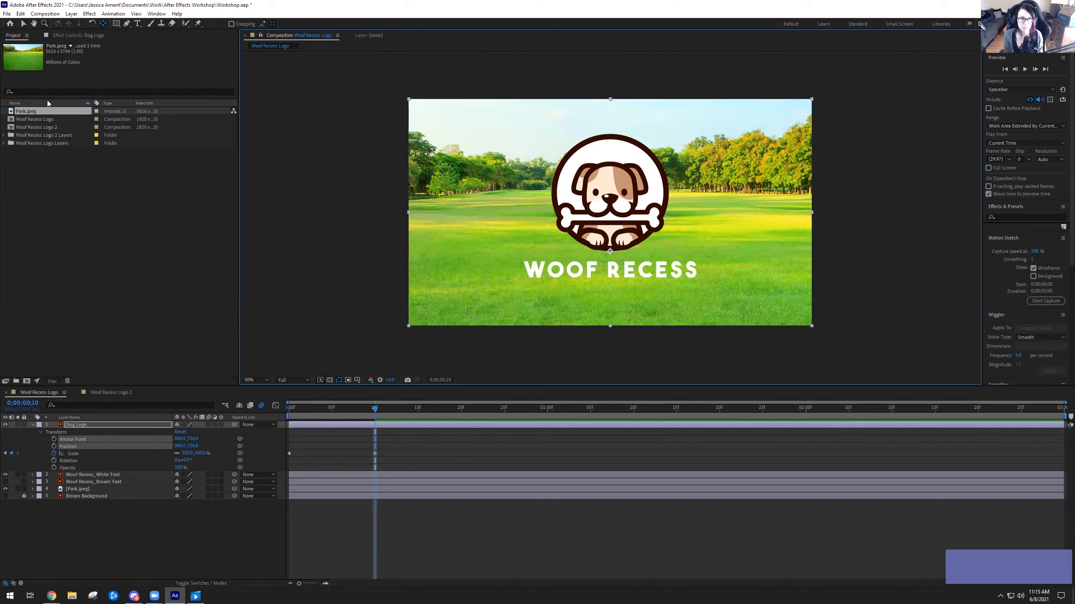
pyautogui.click(24, 24)
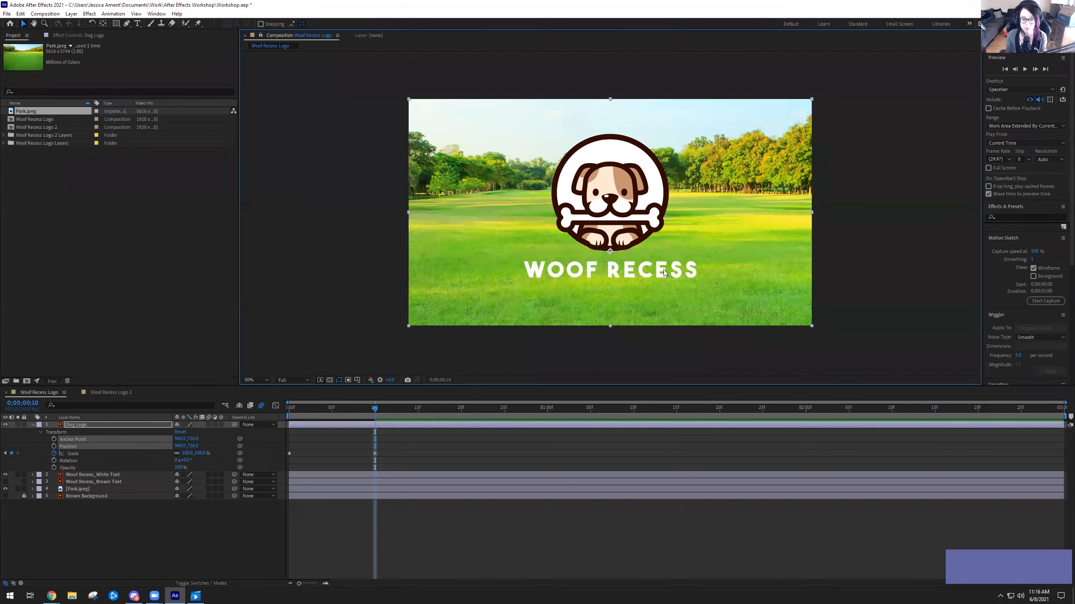
# - Scrub through the first ten frames to examine how the dog scales up around its new anchor point
pyautogui.moveTo(375, 409); pyautogui.dragTo(332, 404)
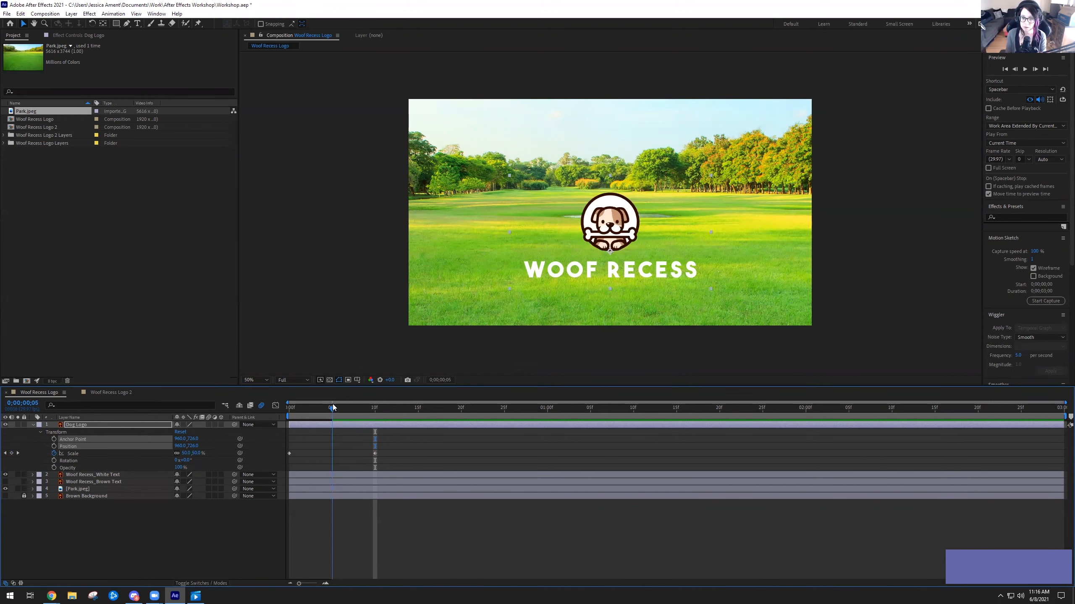
pyautogui.moveTo(330, 403); pyautogui.dragTo(382, 405)
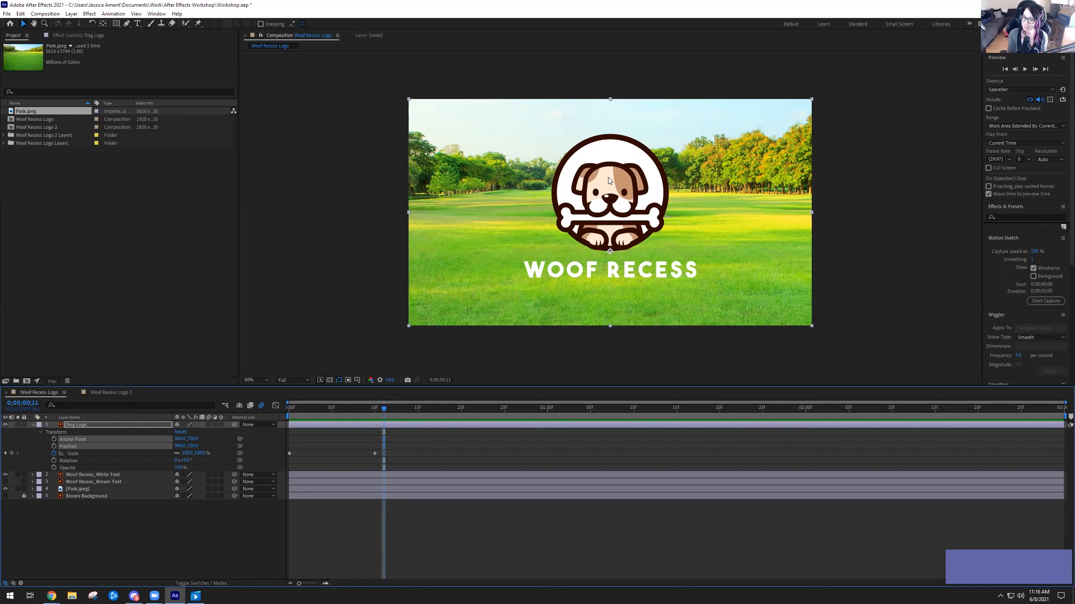
pyautogui.moveTo(382, 408)
pyautogui.mouseDown()
pyautogui.moveTo(277, 417)
pyautogui.moveTo(378, 426)
pyautogui.mouseUp()
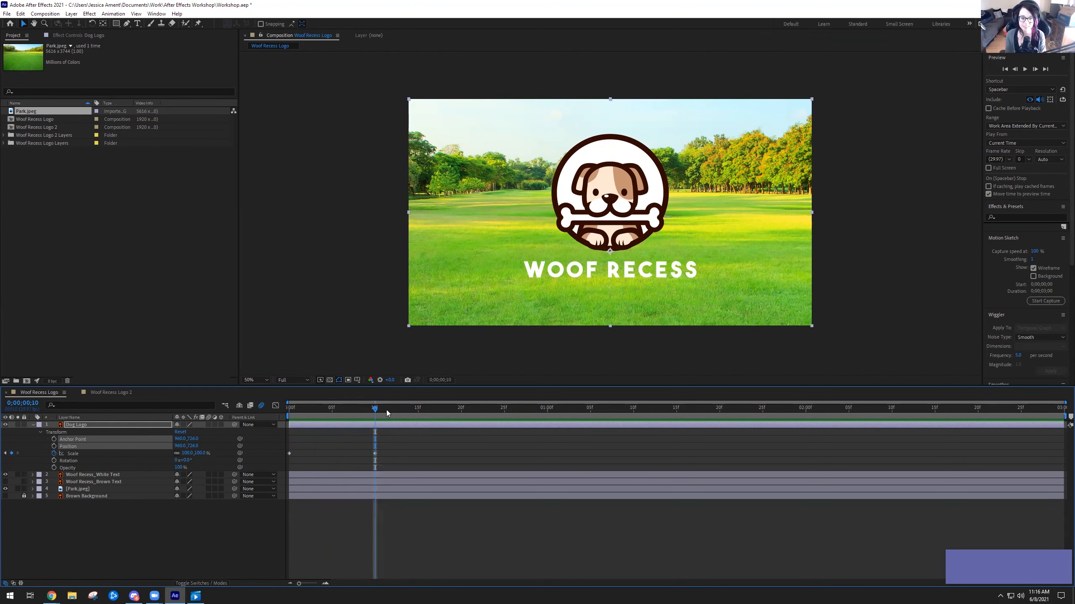
pyautogui.moveTo(357, 411); pyautogui.dragTo(321, 411)
# - Add a Rotation keyframe to Dog Logo at the first frame
pyautogui.moveTo(374, 409); pyautogui.dragTo(278, 412)
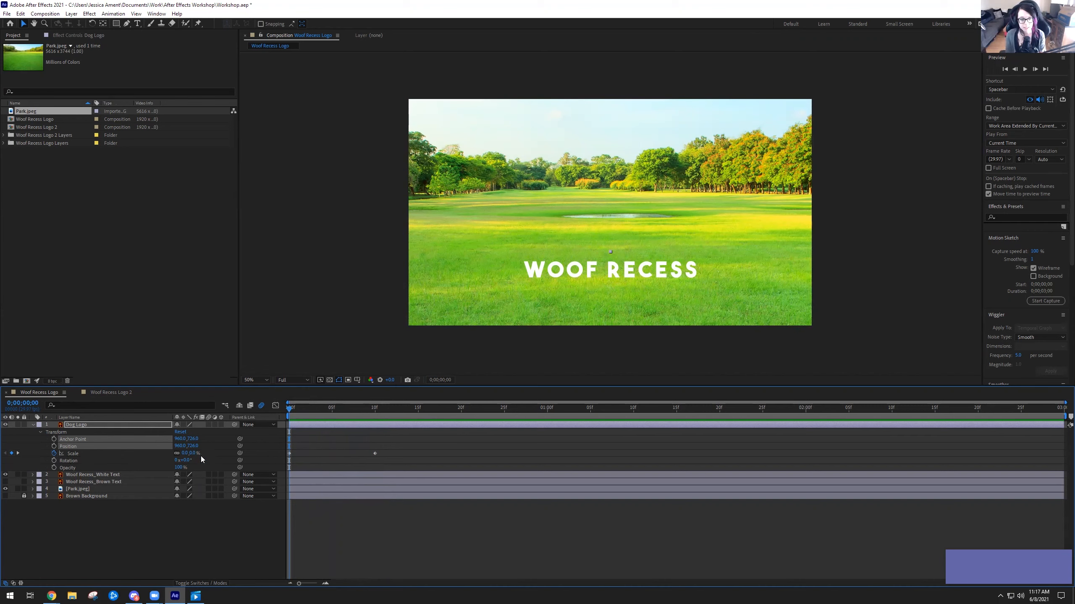
pyautogui.moveTo(289, 409); pyautogui.dragTo(264, 412)
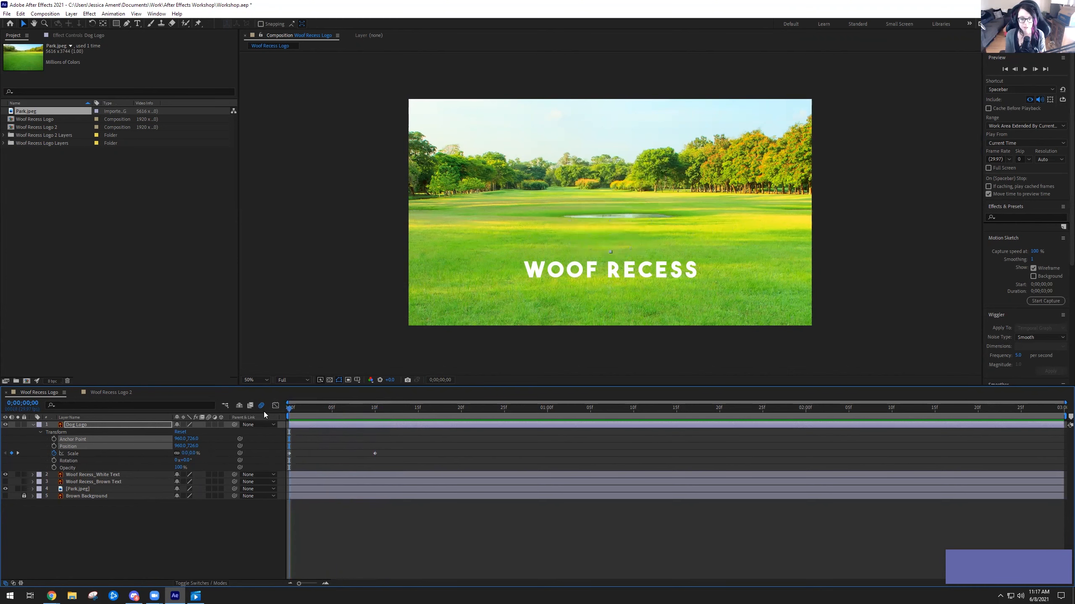
pyautogui.click(54, 461)
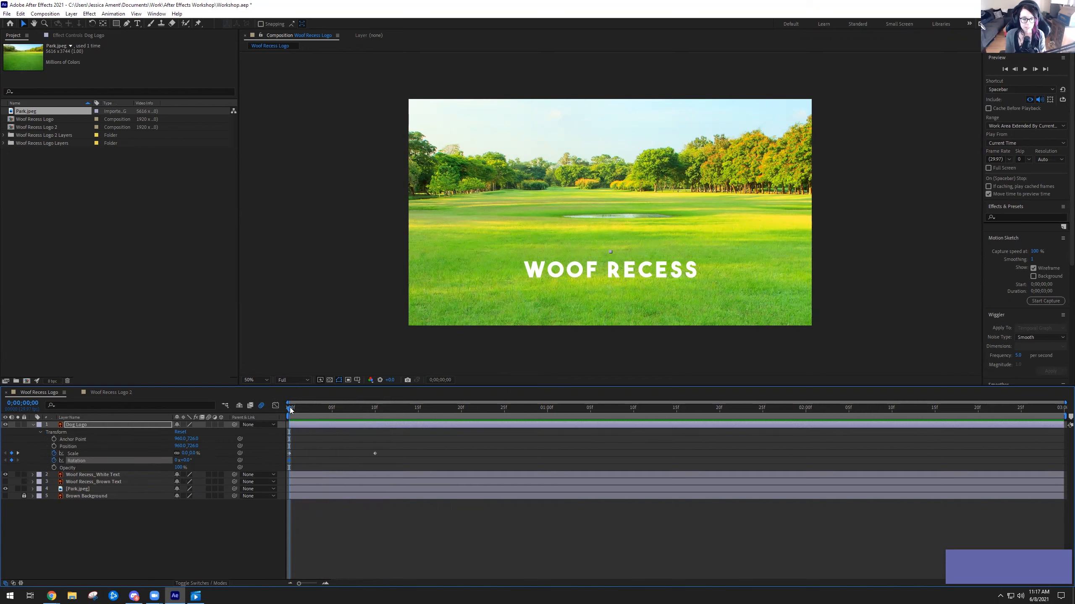
# - Add a second Rotation keyframe to Dog Logo at 0;00;00;10, trying other angles and ending with the degrees at 0°
pyautogui.moveTo(294, 408); pyautogui.dragTo(374, 419)
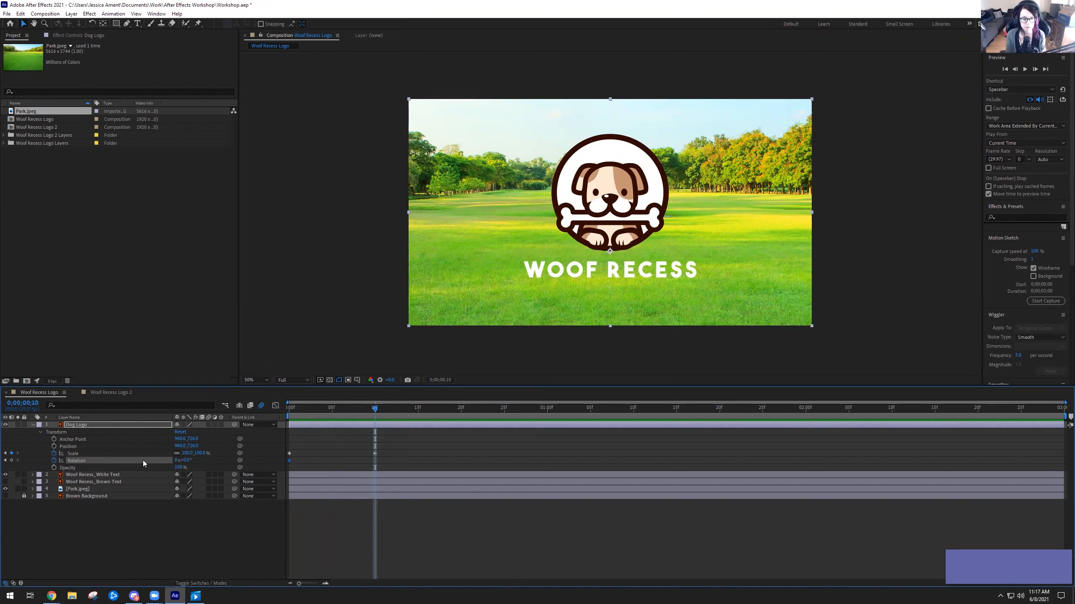
pyautogui.moveTo(360, 409); pyautogui.dragTo(375, 407)
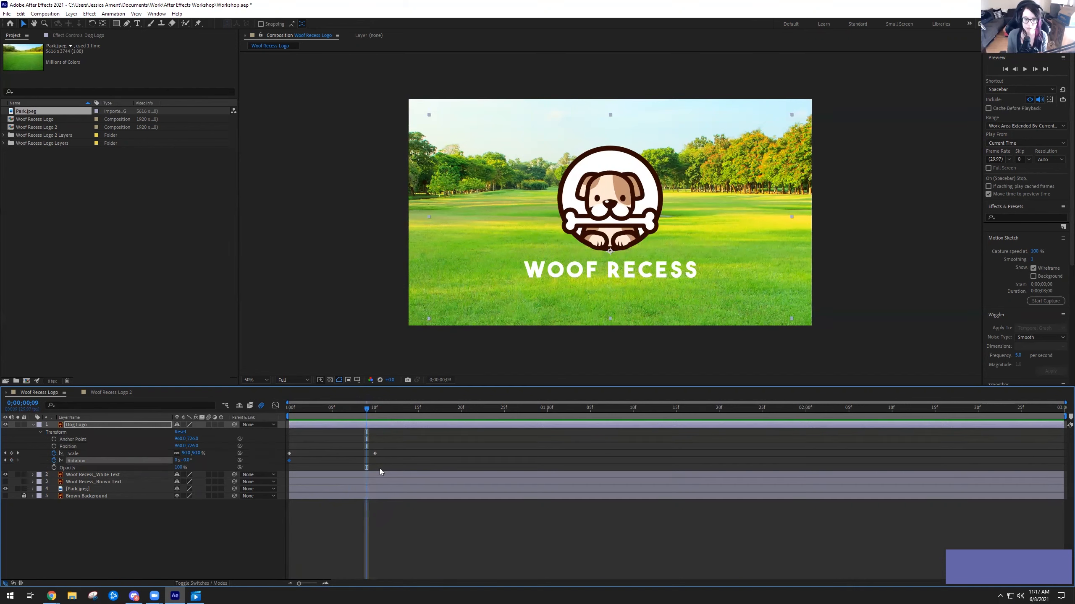
pyautogui.click(375, 407)
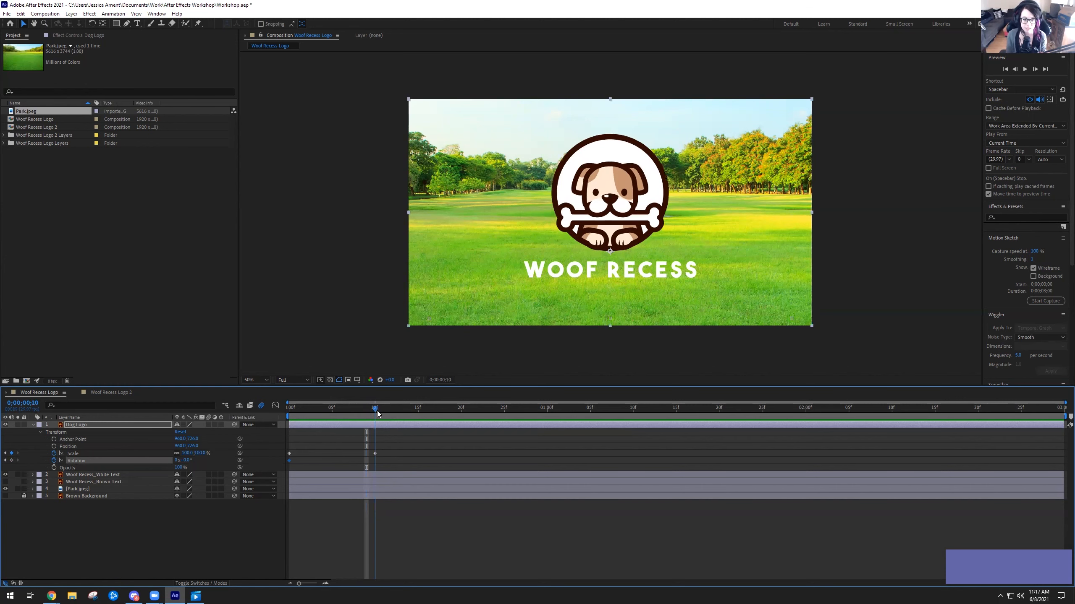
pyautogui.moveTo(187, 463); pyautogui.dragTo(352, 481)
pyautogui.click(188, 461)
pyautogui.write('0')
pyautogui.press('Return')
pyautogui.click(176, 460)
pyautogui.click(166, 530)
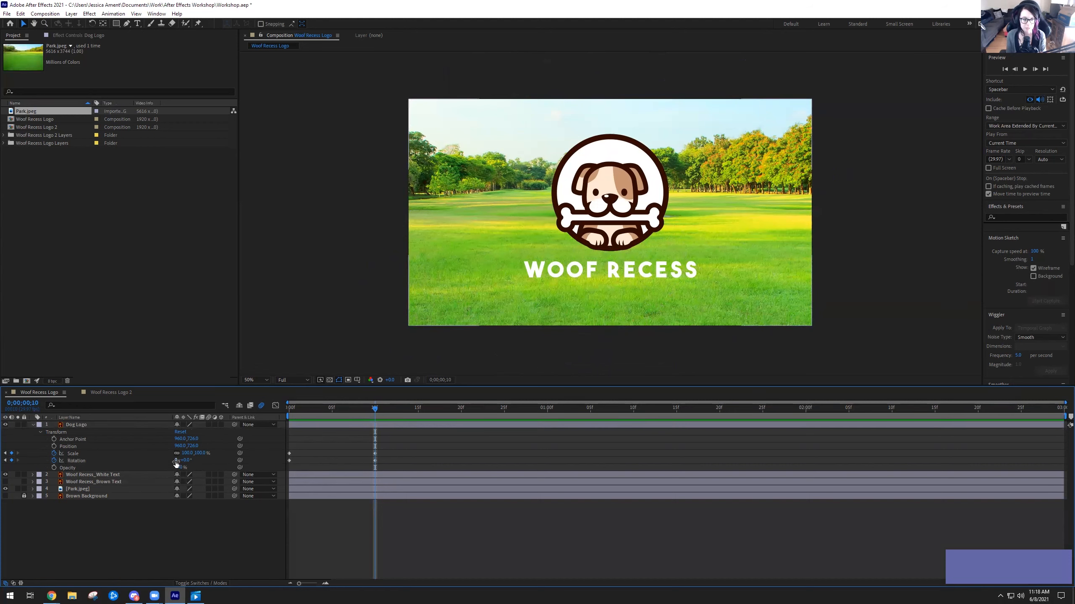
# - Set Dog Logo's Rotation at 0;00;00;10 to 10 full revolutions
pyautogui.click(177, 461)
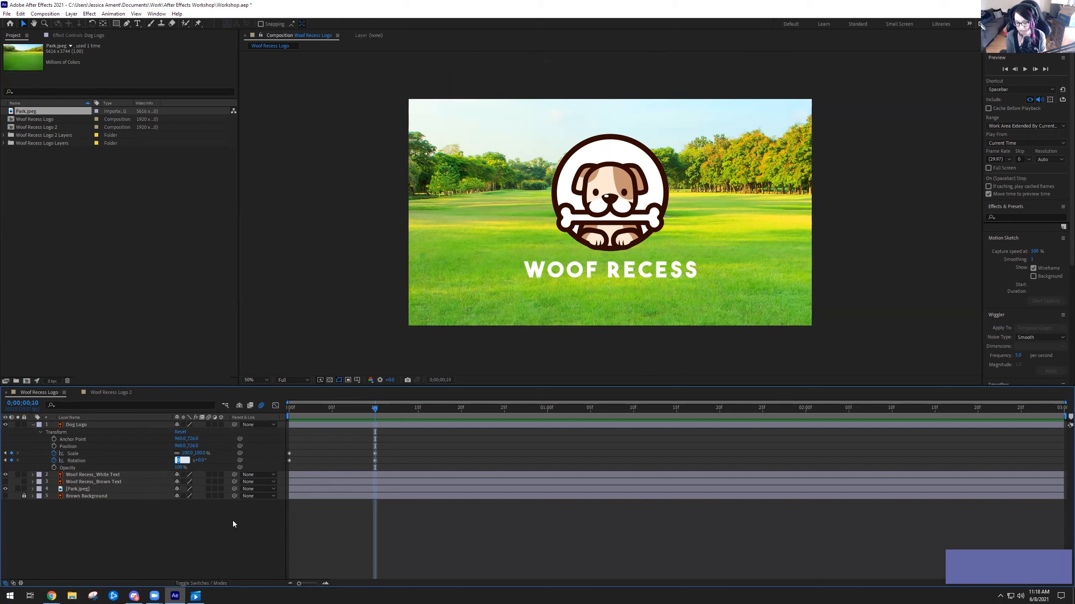
pyautogui.write('1')
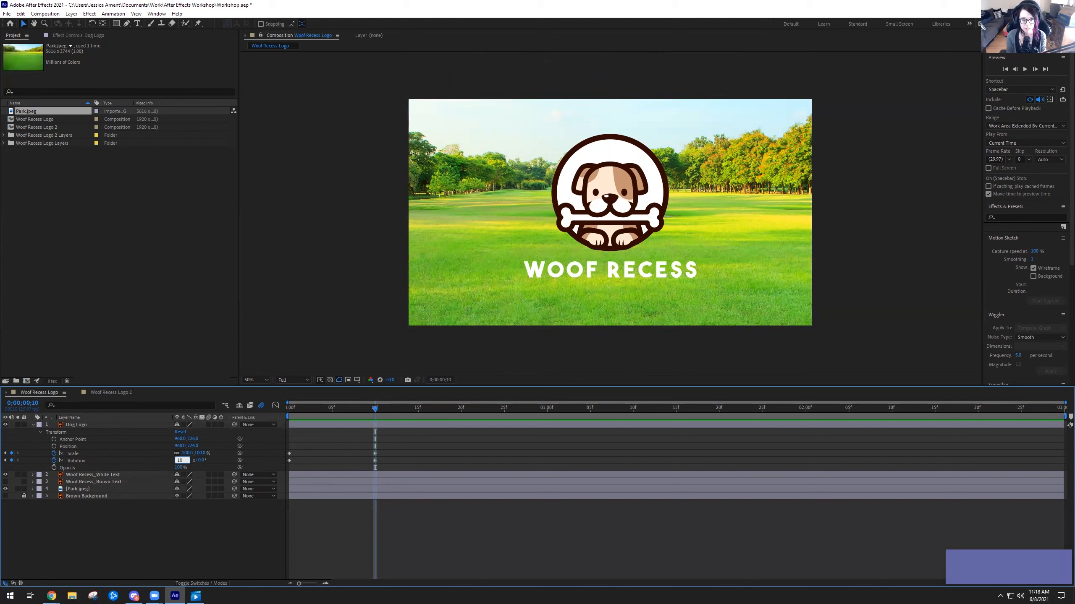
pyautogui.write('0')
pyautogui.press('Return')
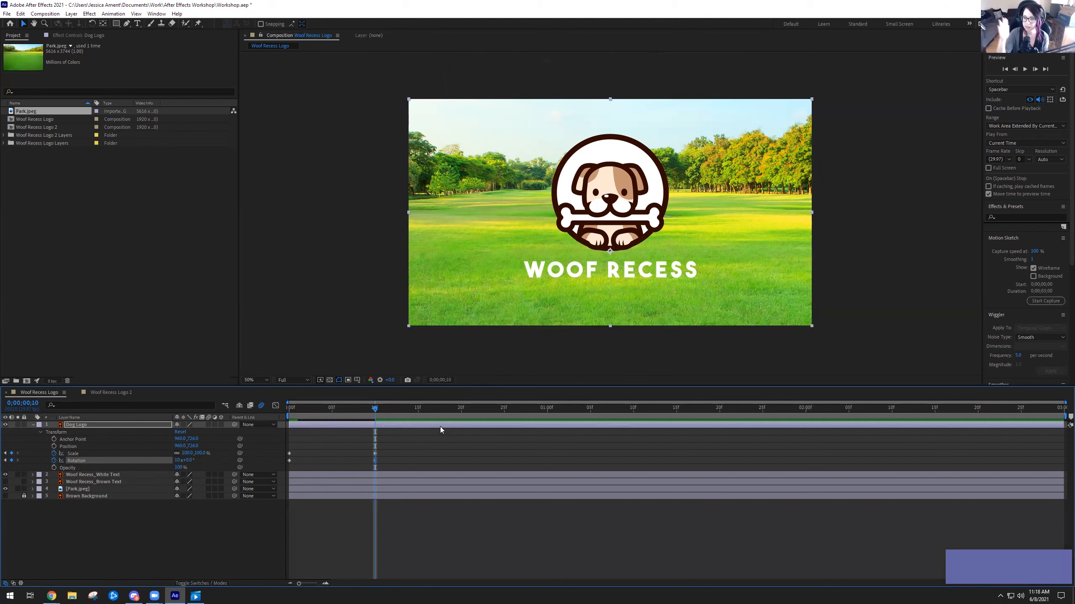
pyautogui.moveTo(375, 409)
pyautogui.mouseDown()
pyautogui.moveTo(279, 404)
pyautogui.moveTo(391, 407)
pyautogui.moveTo(375, 409)
pyautogui.mouseUp()
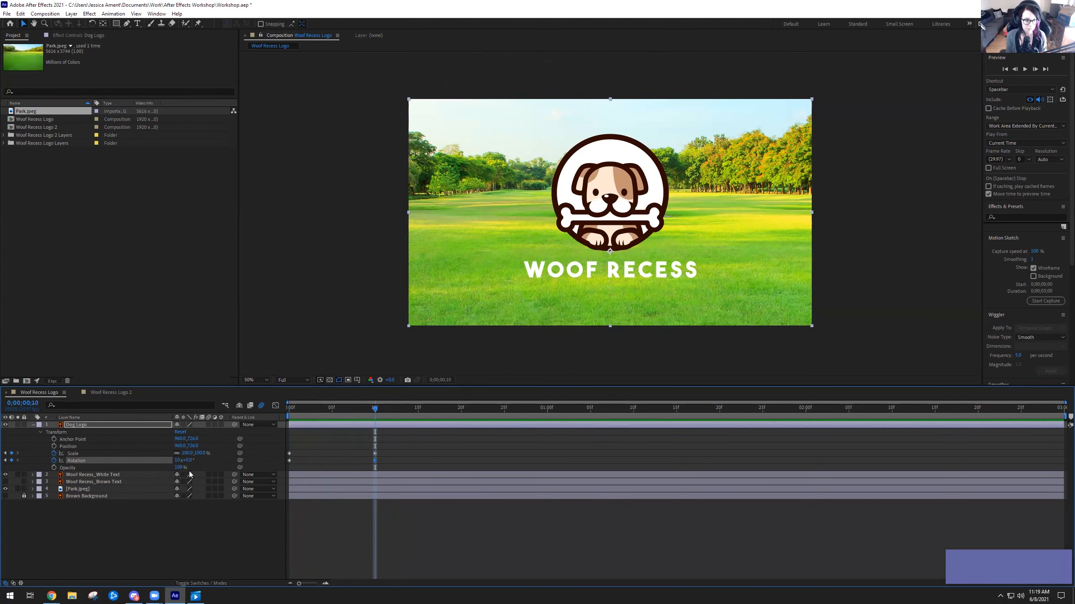
# - Try adding 37° to Dog Logo's Rotation at 0;00;00;10, preview the spin, and try other revolution counts, undoing those
pyautogui.moveTo(190, 465); pyautogui.dragTo(207, 465)
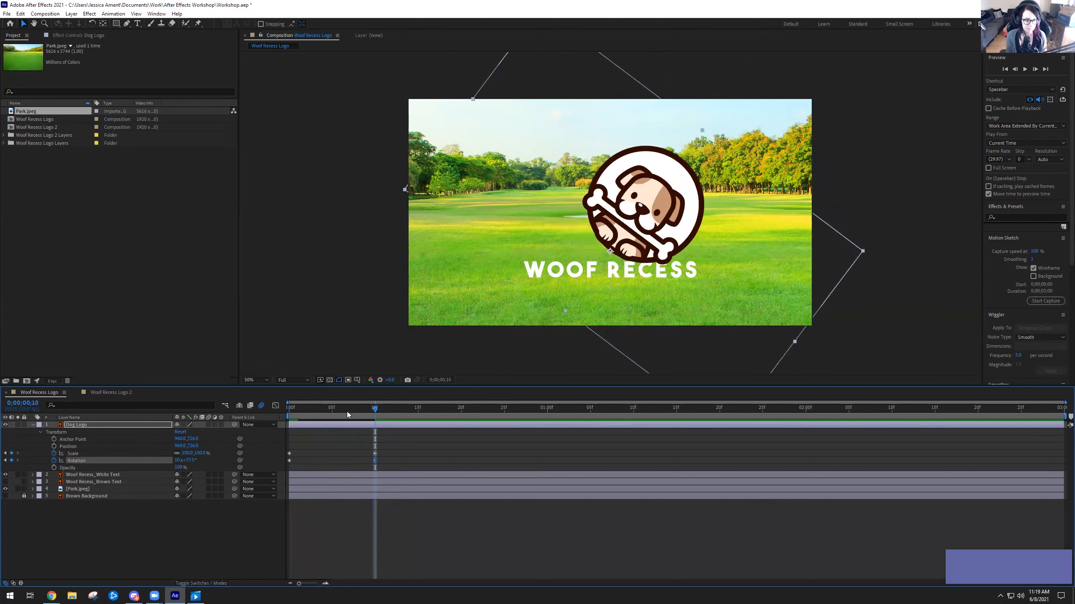
pyautogui.moveTo(372, 408); pyautogui.dragTo(276, 416)
pyautogui.press('space')
pyautogui.moveTo(435, 409); pyautogui.dragTo(371, 412)
pyautogui.moveTo(178, 460); pyautogui.dragTo(206, 466)
pyautogui.hotkey('ctrl', 'z')
pyautogui.moveTo(177, 460); pyautogui.dragTo(250, 482)
pyautogui.hotkey('ctrl', 'z')
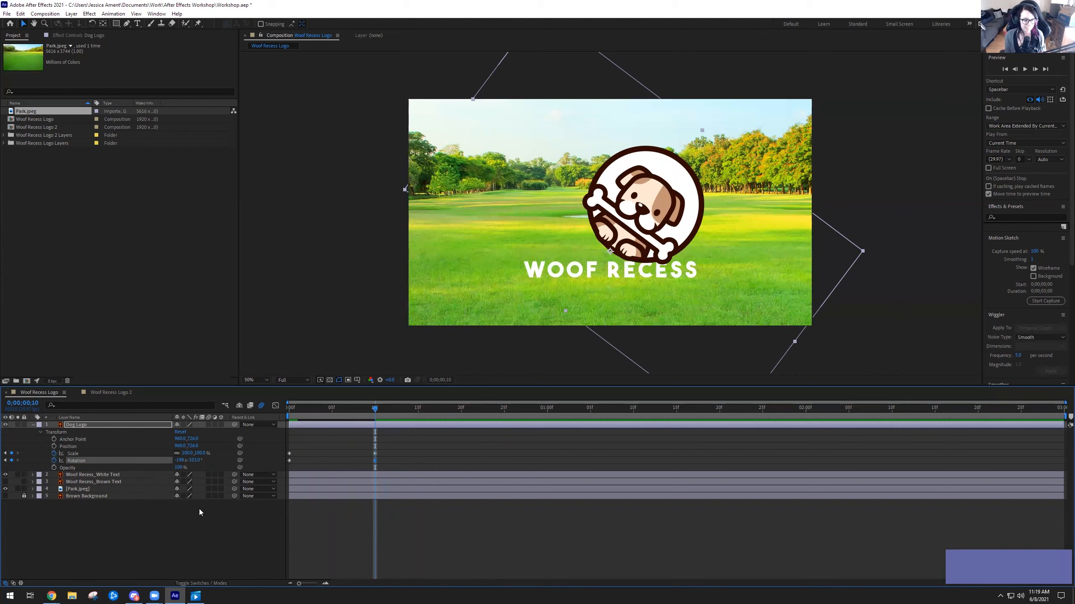
# - Set Dog Logo's Rotation at 0;00;00;10 to 2 full revolutions and 0°
pyautogui.click(177, 460)
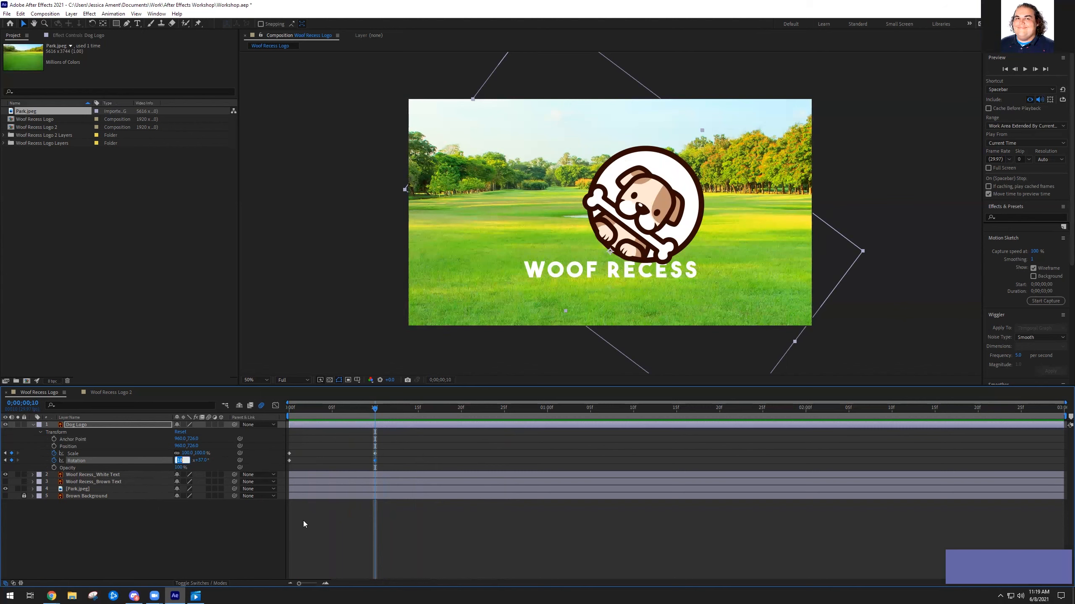
pyautogui.write('2')
pyautogui.press('Return')
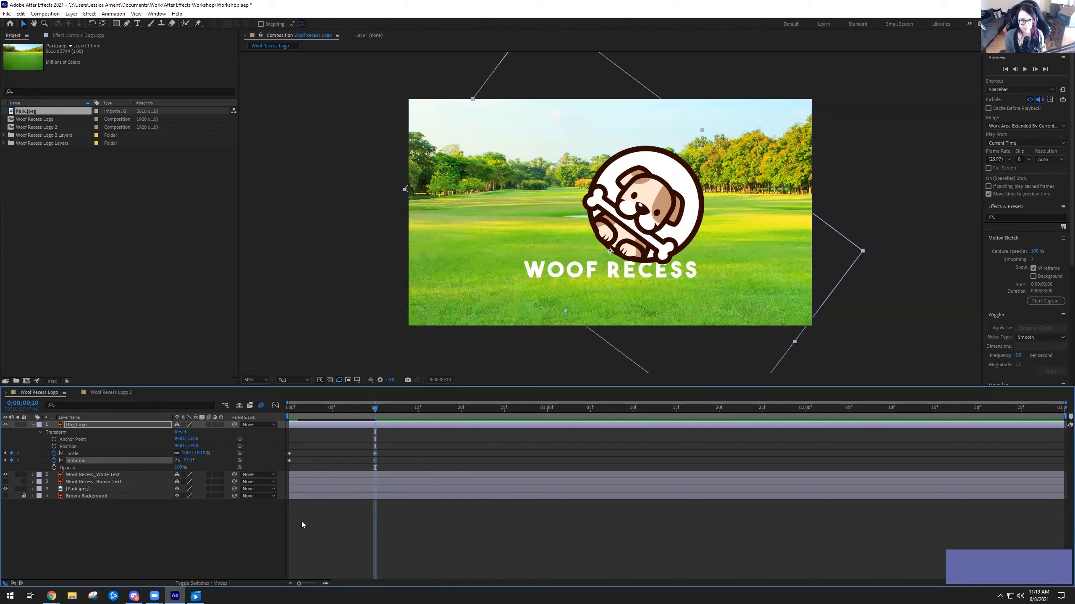
pyautogui.moveTo(377, 408); pyautogui.dragTo(307, 414)
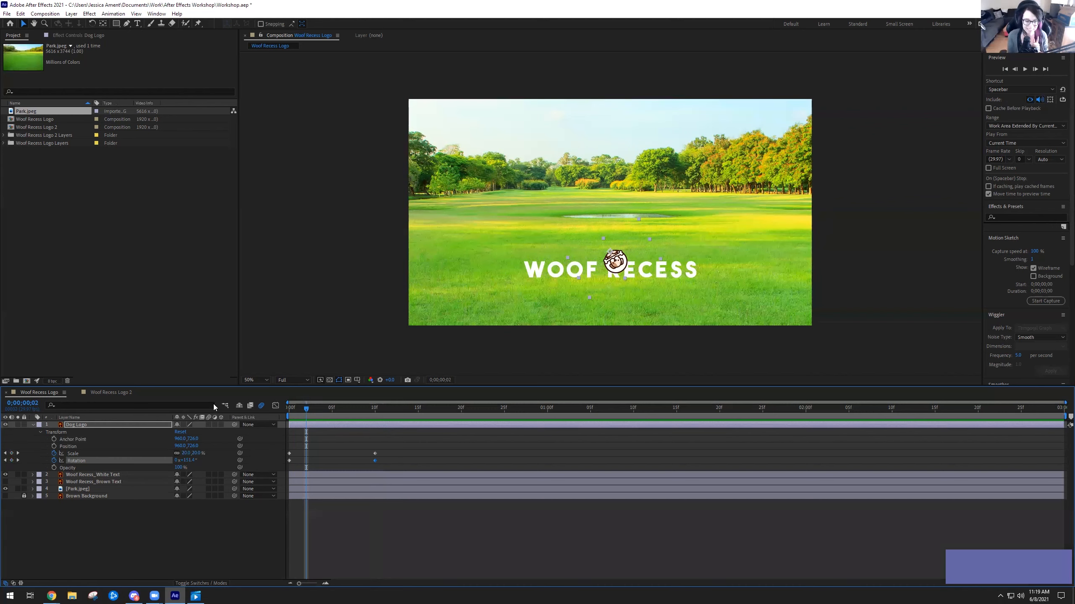
pyautogui.moveTo(307, 409); pyautogui.dragTo(375, 409)
pyautogui.click(188, 461)
pyautogui.write('0')
pyautogui.press('Return')
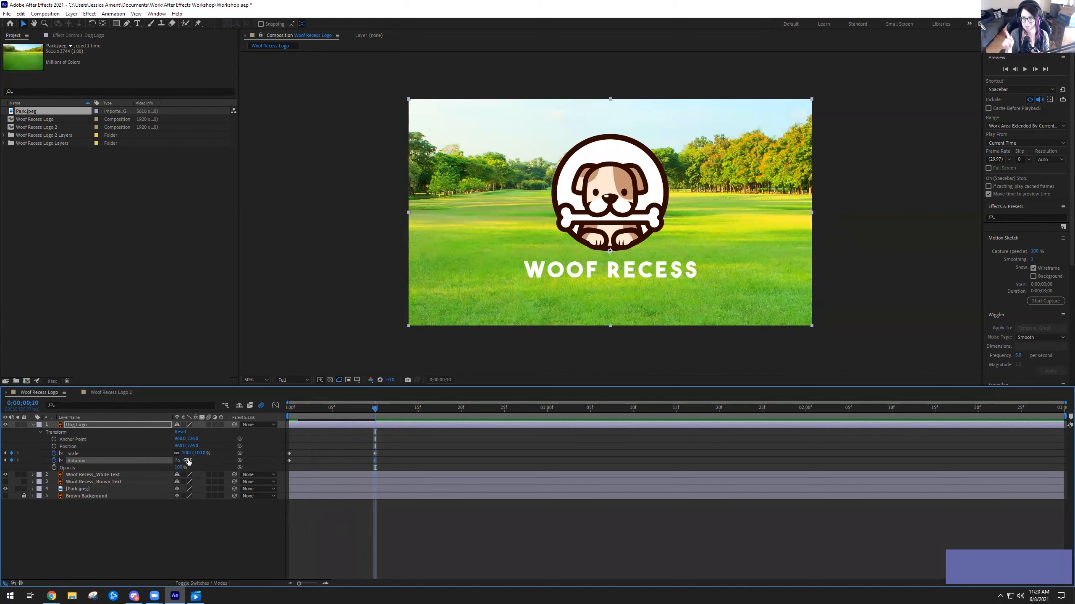
# - Play the animation from the first frame twice to examine the dog's combined spin and scale-up
pyautogui.moveTo(361, 407); pyautogui.dragTo(269, 404)
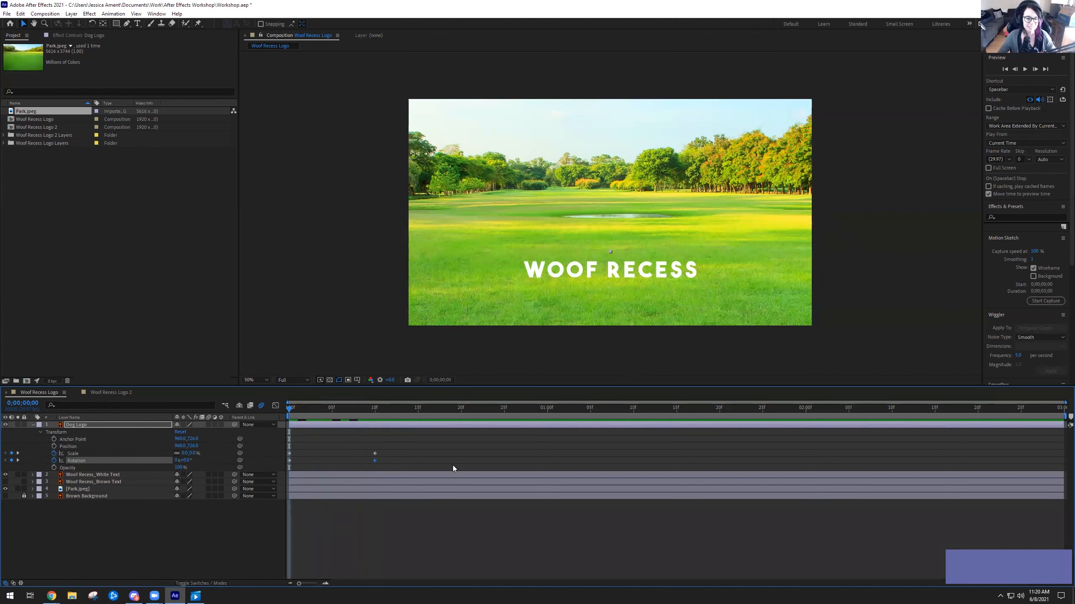
pyautogui.press('space')
pyautogui.click(598, 408)
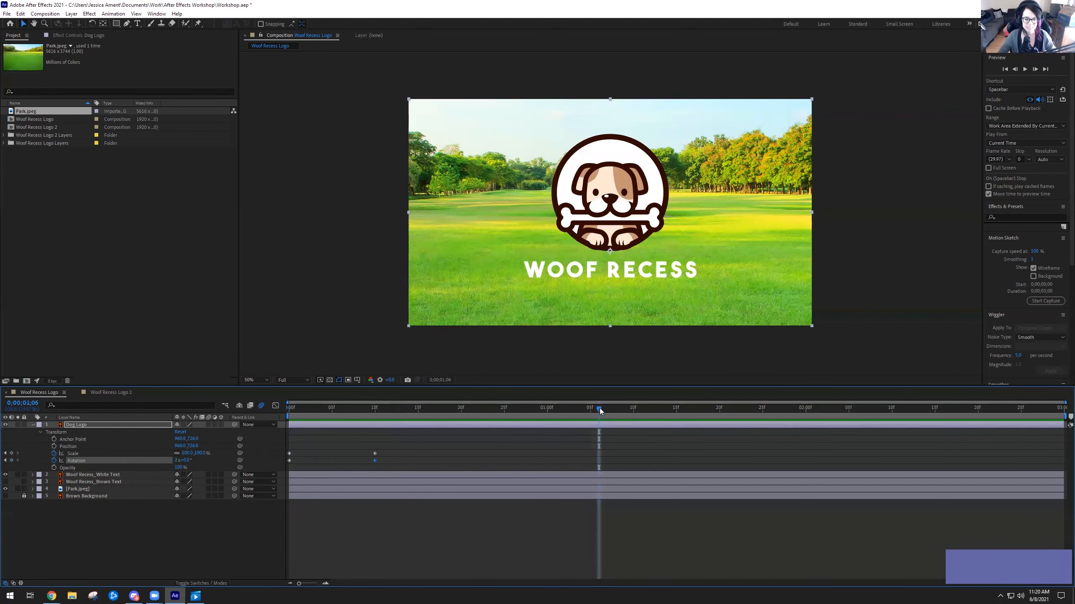
pyautogui.moveTo(598, 409); pyautogui.dragTo(280, 397)
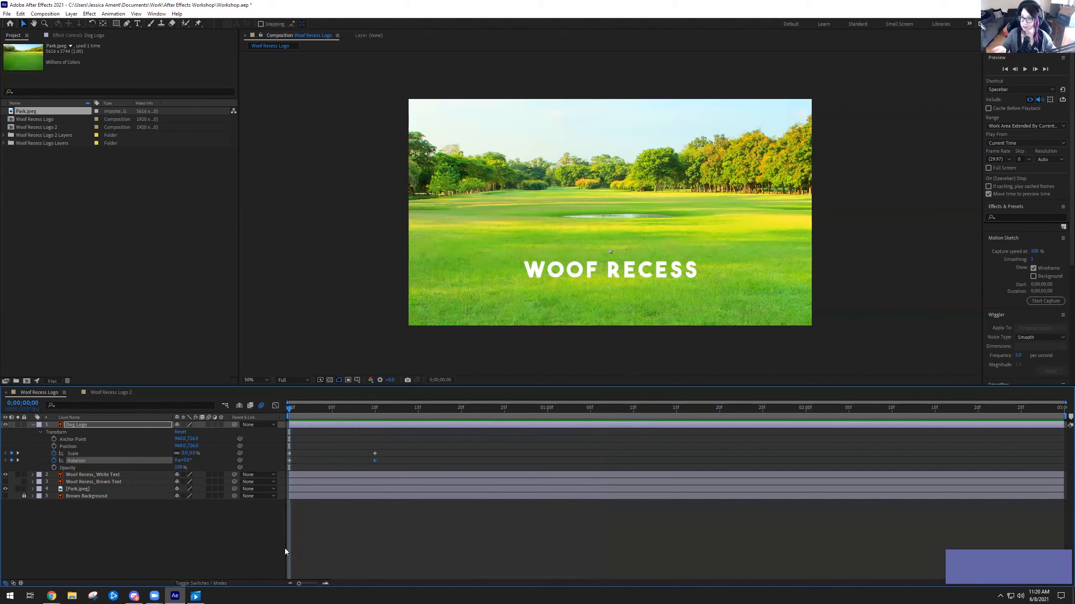
pyautogui.press('space')
pyautogui.press('space')
# - Set Dog Logo's Rotation at 0;00;00;10 to 5 full revolutions and preview the spin from the first frame
pyautogui.moveTo(632, 406); pyautogui.dragTo(374, 397)
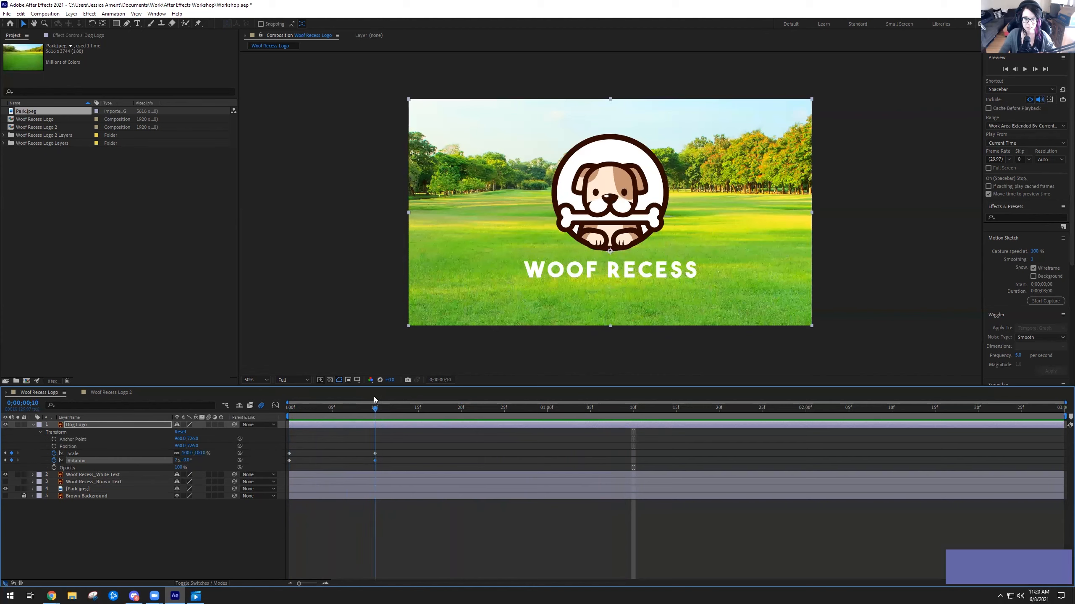
pyautogui.click(174, 460)
pyautogui.write('4')
pyautogui.press('Return')
pyautogui.moveTo(367, 402); pyautogui.dragTo(289, 406)
pyautogui.press('space')
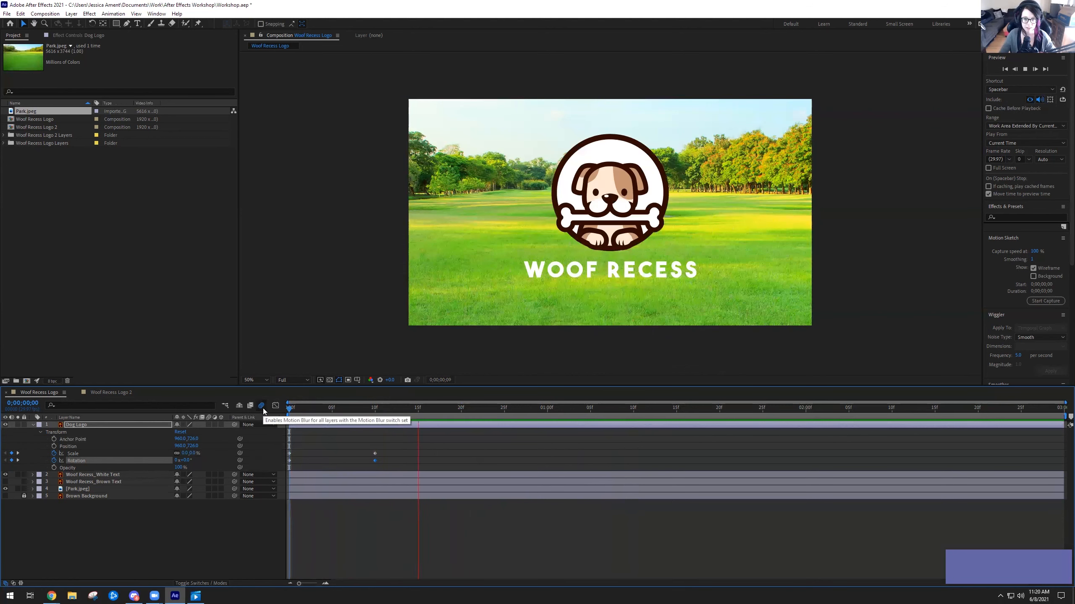
# - Set Dog Logo's Rotation at 0;00;00;10 to 2 full revolutions and preview the spin from the first frame
pyautogui.moveTo(373, 400)
pyautogui.mouseDown()
pyautogui.moveTo(314, 395)
pyautogui.moveTo(373, 400)
pyautogui.mouseUp()
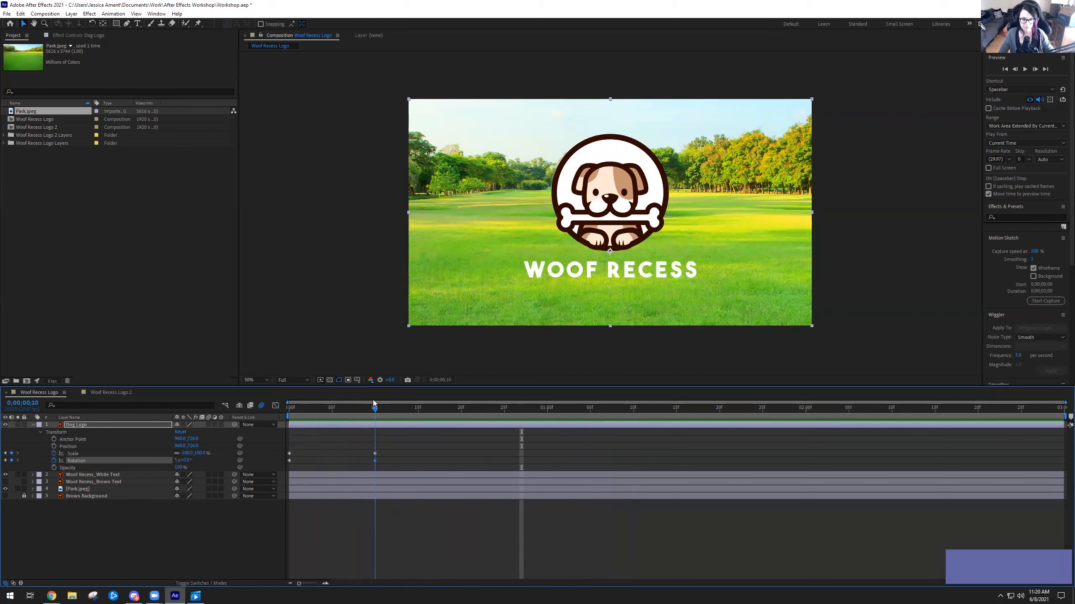
pyautogui.moveTo(373, 400)
pyautogui.mouseDown()
pyautogui.moveTo(309, 398)
pyautogui.moveTo(359, 401)
pyautogui.mouseUp()
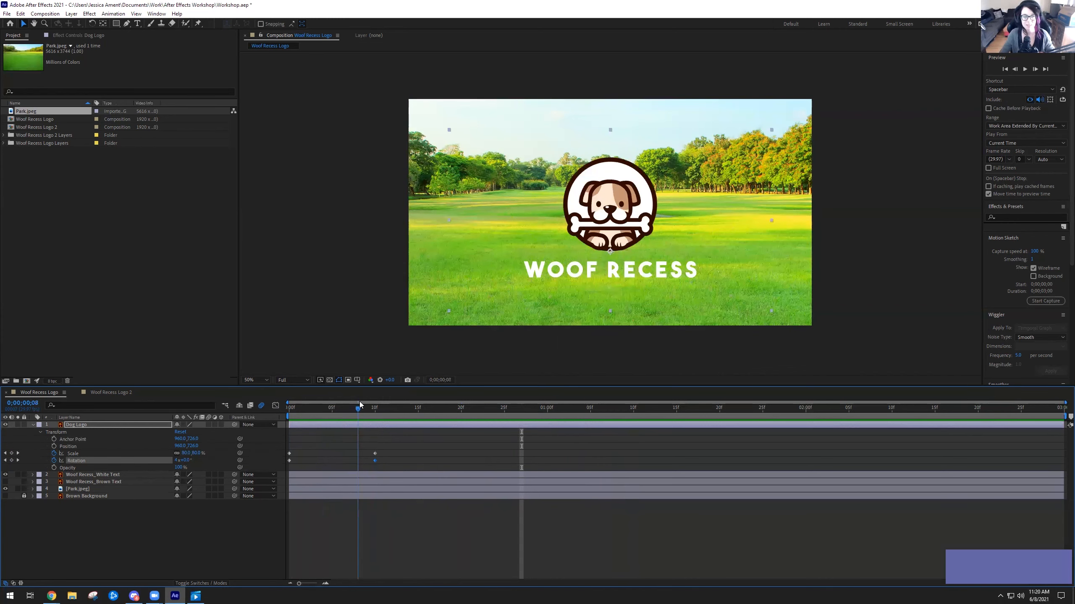
pyautogui.moveTo(361, 403)
pyautogui.mouseDown()
pyautogui.moveTo(324, 400)
pyautogui.moveTo(374, 401)
pyautogui.mouseUp()
pyautogui.click(176, 460)
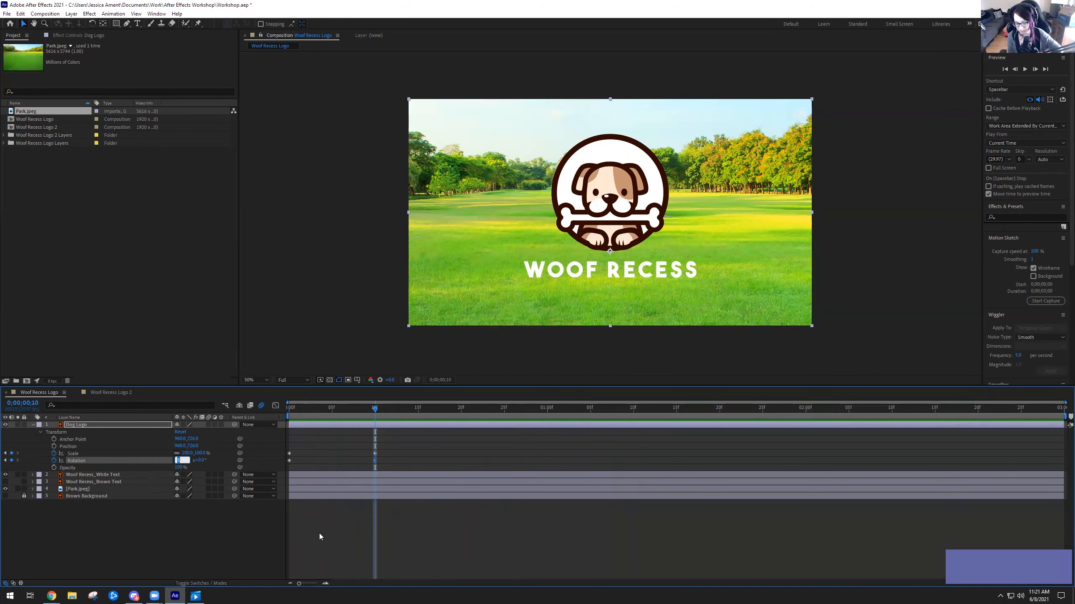
pyautogui.write('2')
pyautogui.press('Return')
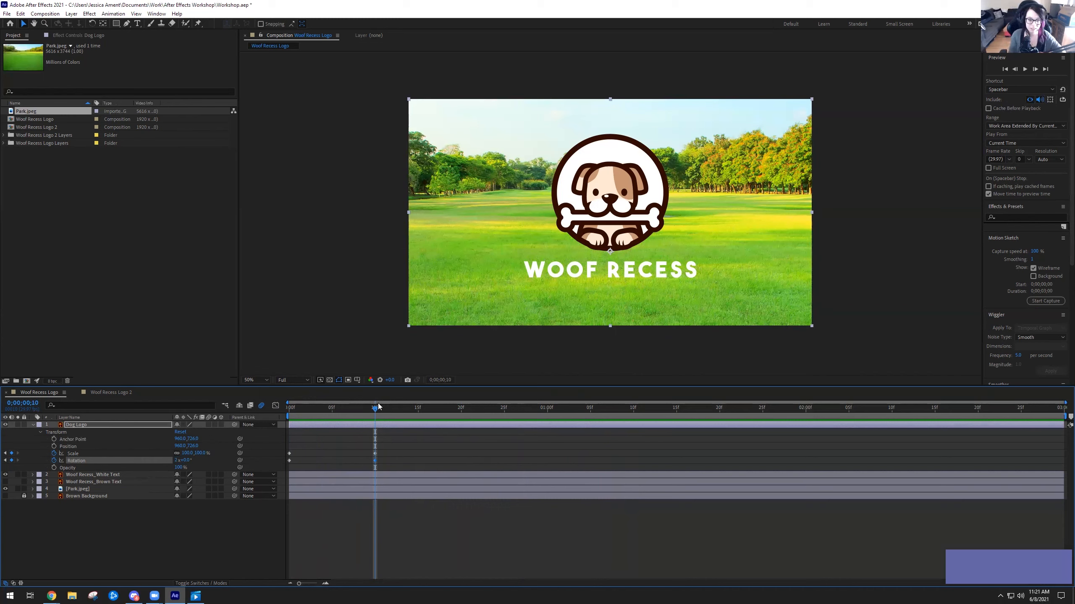
pyautogui.moveTo(373, 407); pyautogui.dragTo(270, 390)
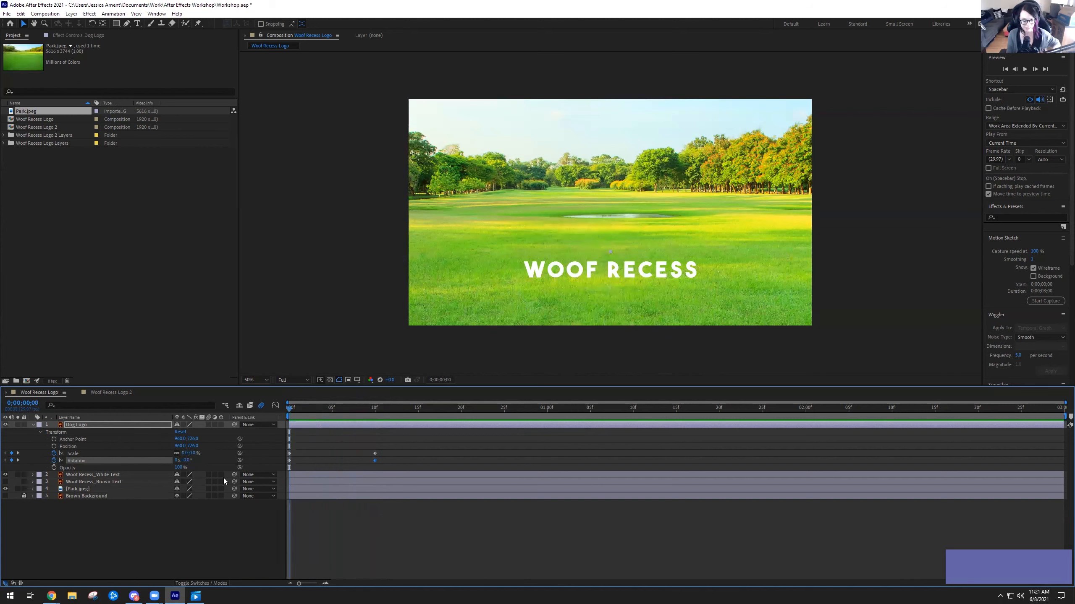
pyautogui.press('space')
pyautogui.press('space')
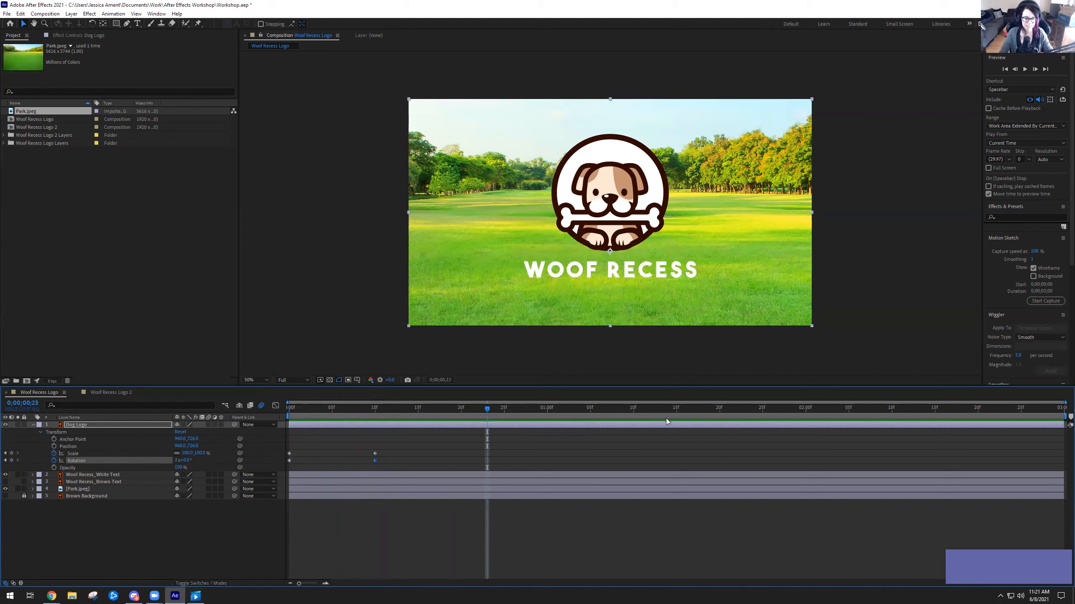
pyautogui.moveTo(460, 410); pyautogui.dragTo(375, 409)
# - Switch to the video player, scrub through the finished Woof Recess Logo render to examine the logo's motion, and return to After Effects
pyautogui.click(195, 596)
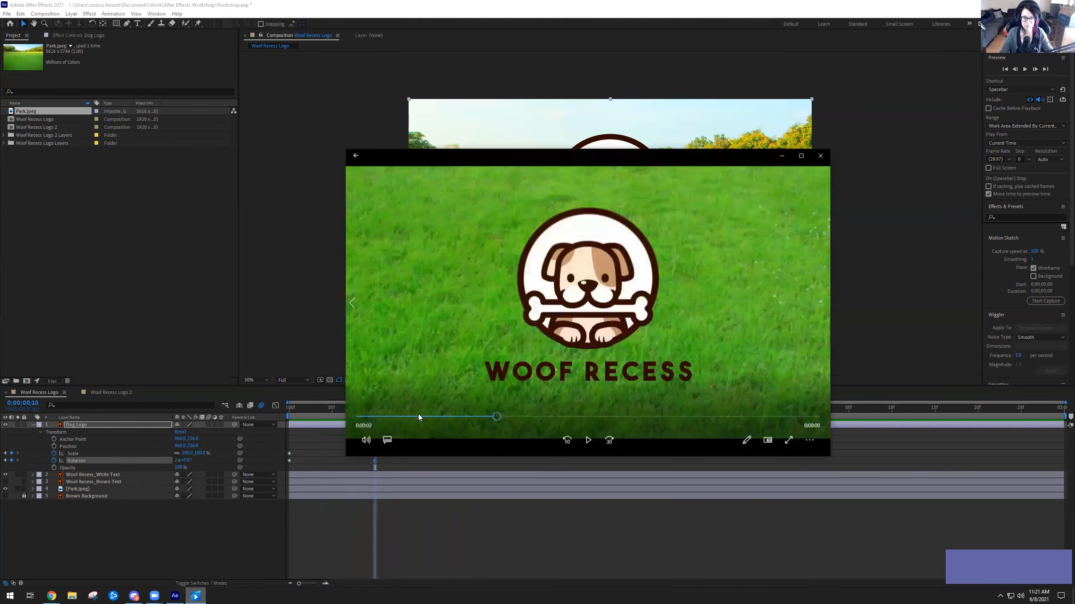
pyautogui.click(380, 416)
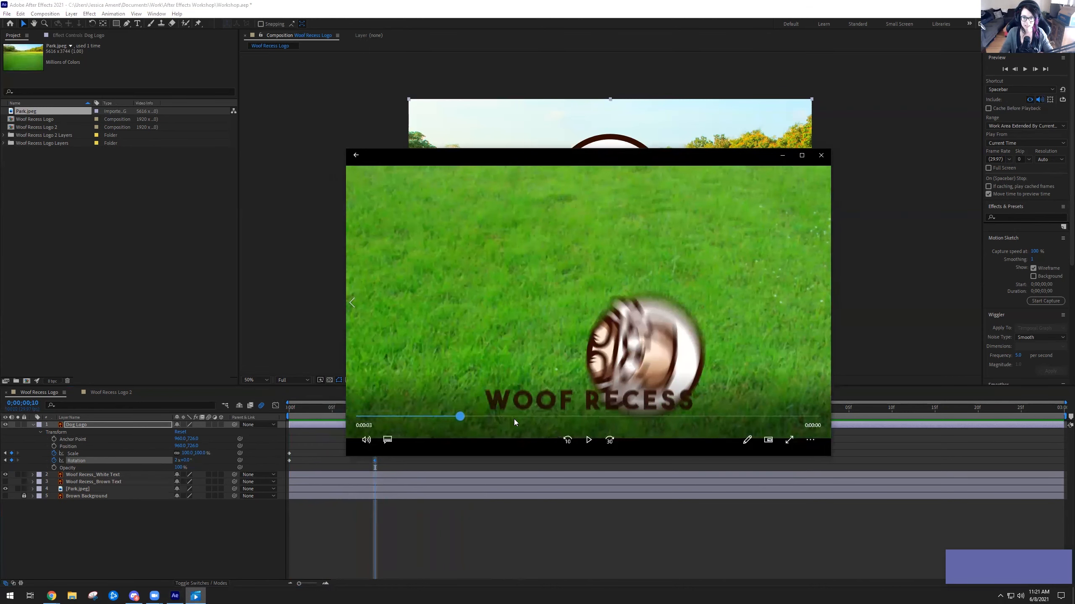
pyautogui.click(464, 417)
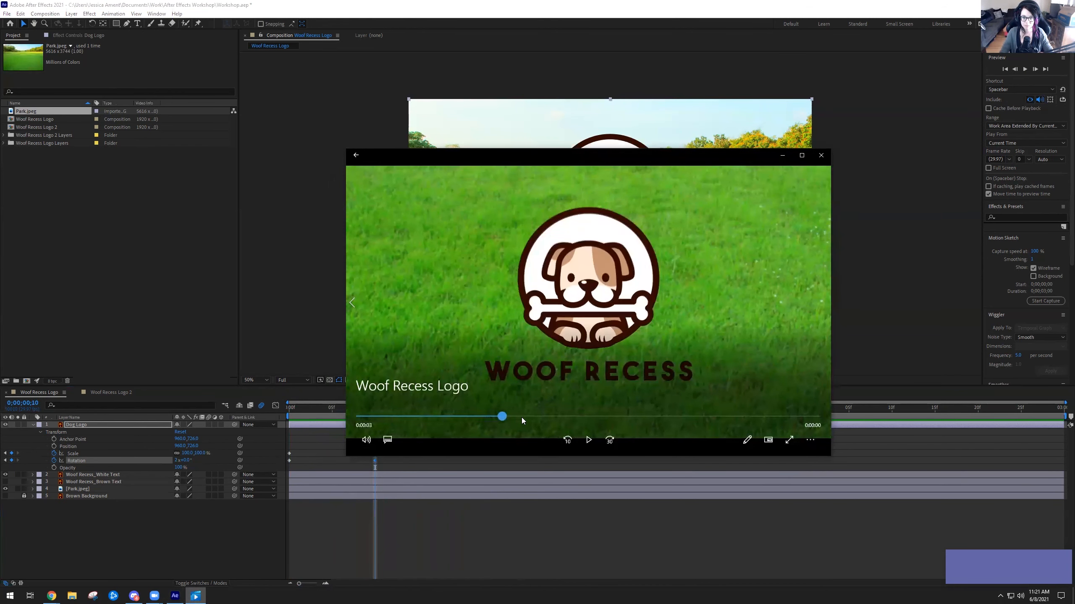
pyautogui.moveTo(500, 421); pyautogui.dragTo(524, 418)
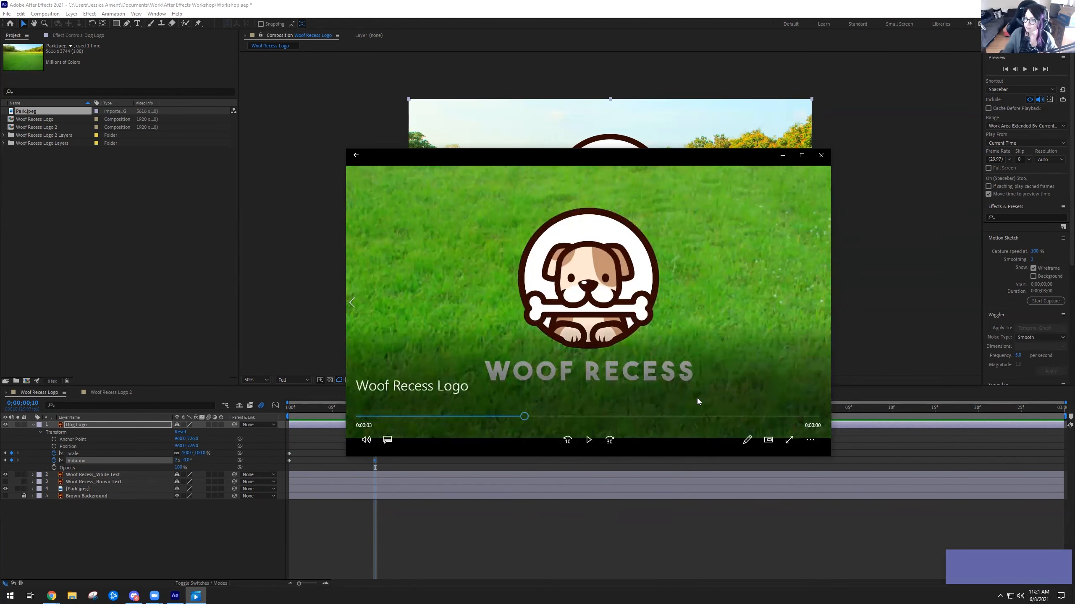
pyautogui.click(783, 155)
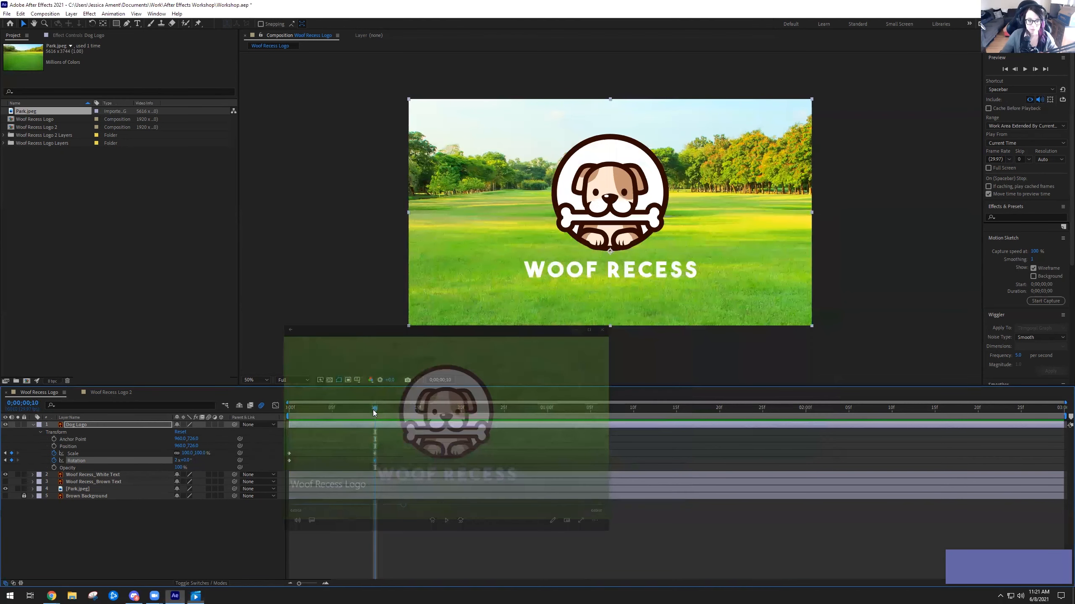
# - Step frame by frame between 0;00;00;10 and 0;00;00;12 to examine the timing at the end of the dog's scale-up
pyautogui.moveTo(288, 411); pyautogui.dragTo(374, 413)
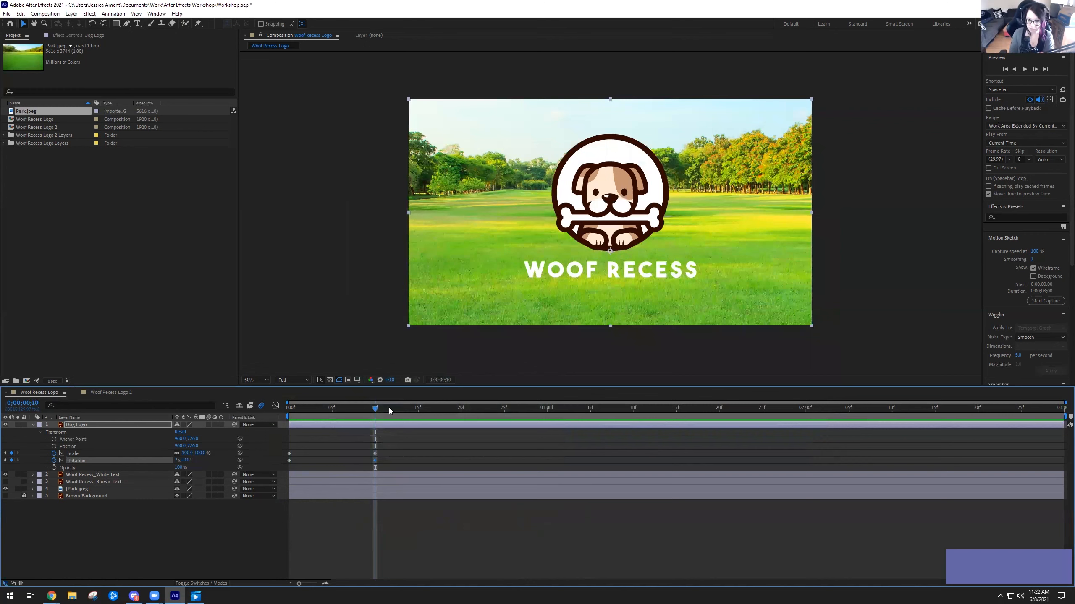
pyautogui.click(404, 576)
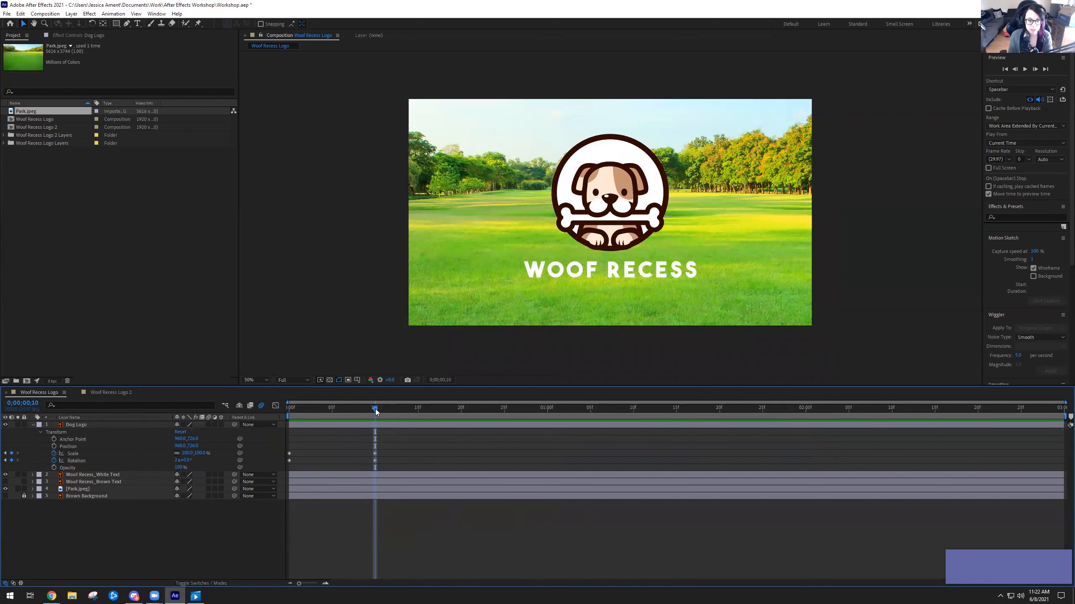
pyautogui.click(380, 409)
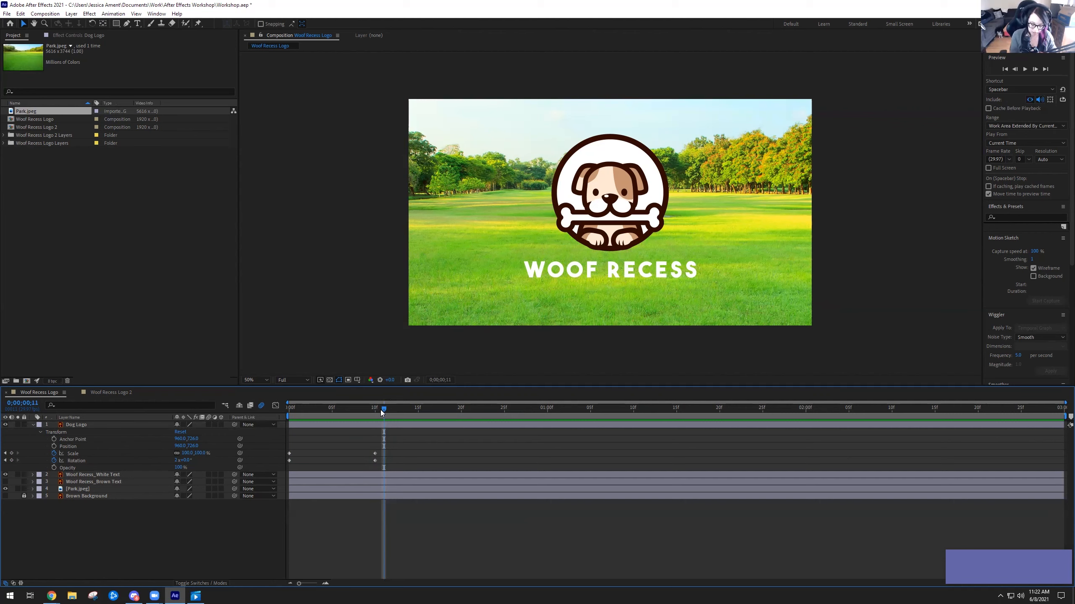
pyautogui.press('pagedown')
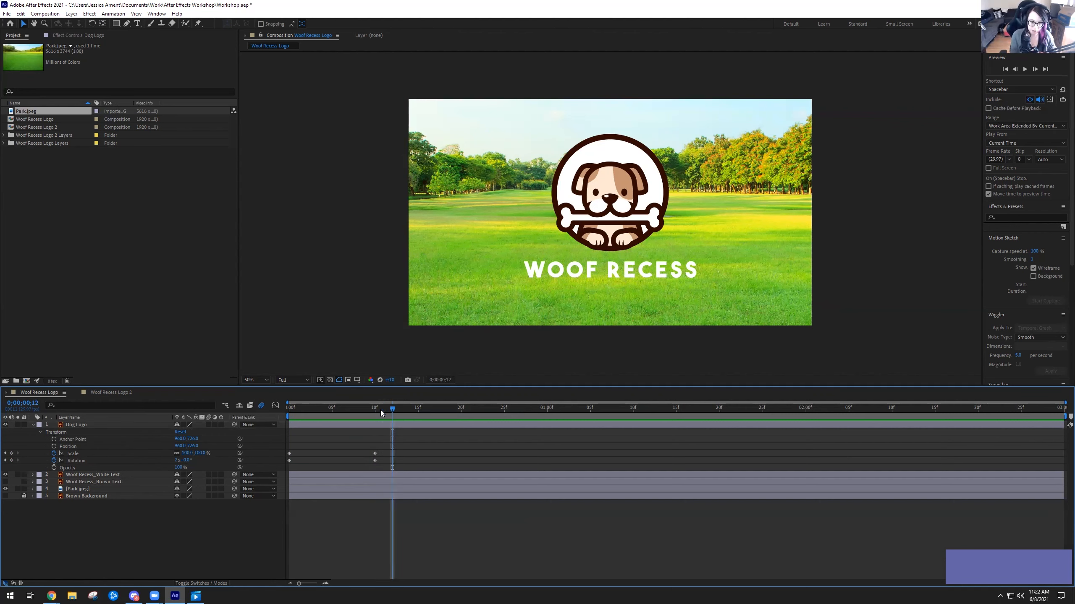
pyautogui.press('pageup')
pyautogui.press('pageup')
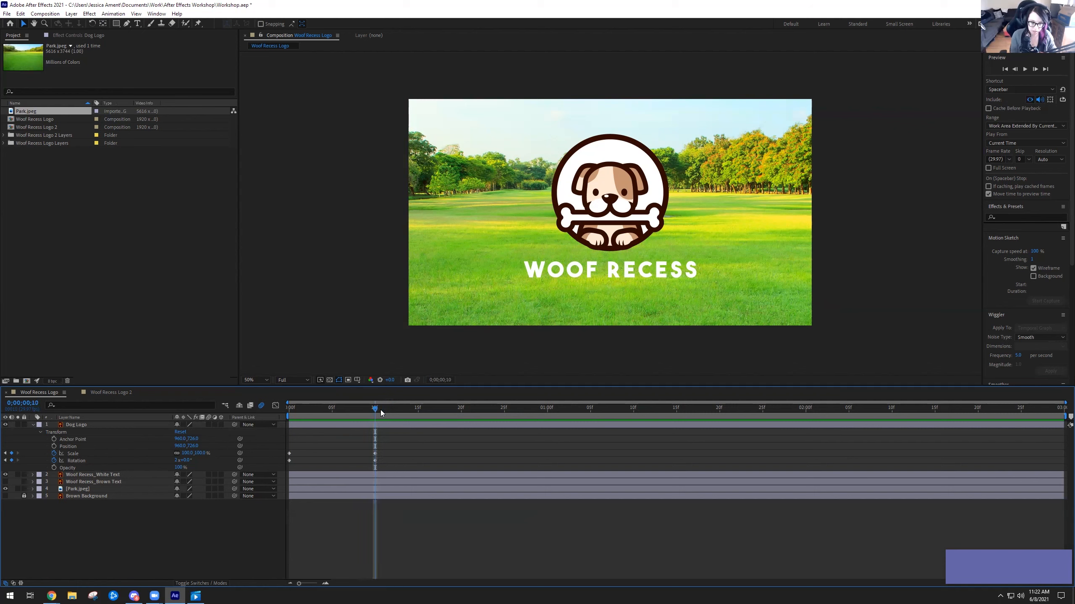
pyautogui.press('pagedown')
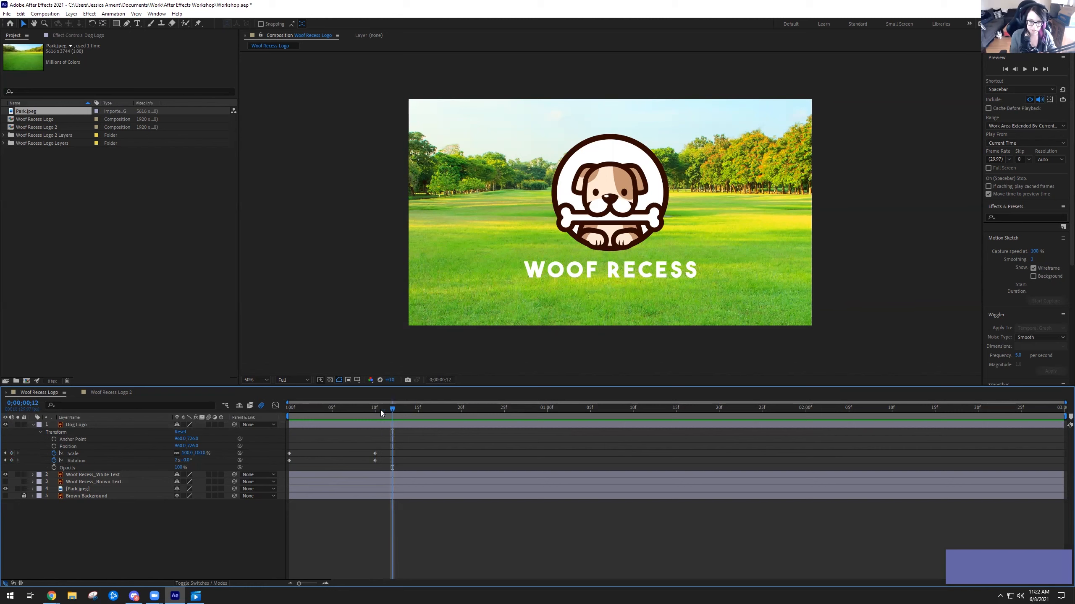
pyautogui.press('pageup')
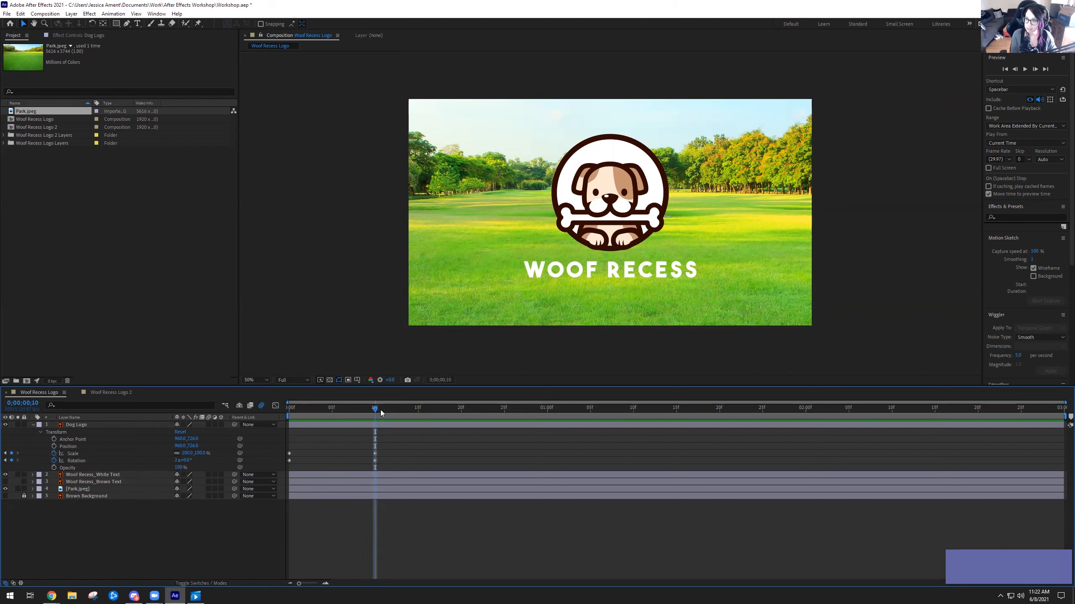
pyautogui.press('pagedown')
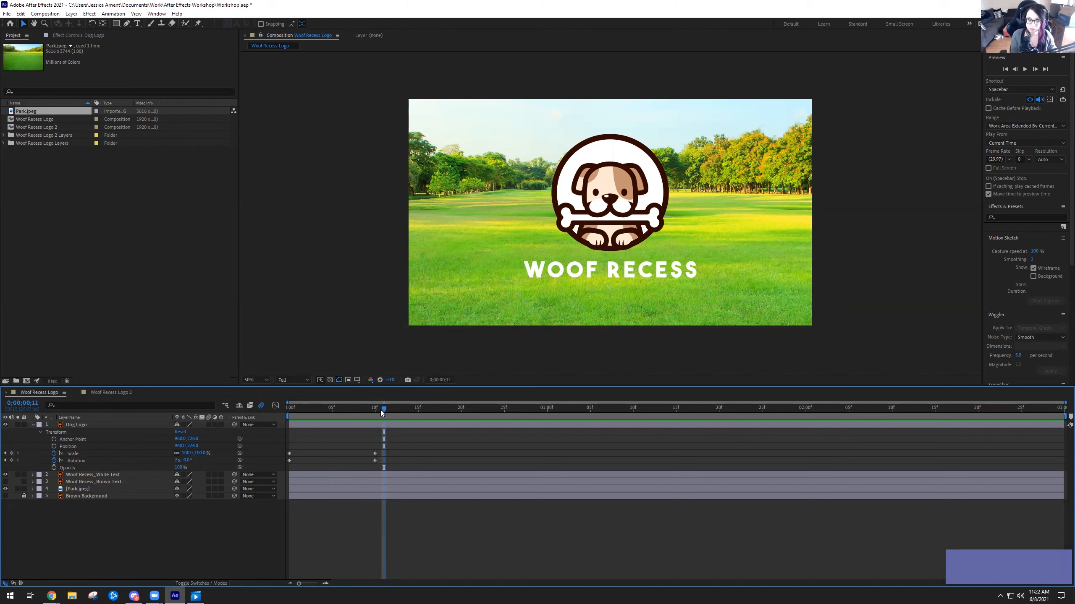
pyautogui.press('pageup')
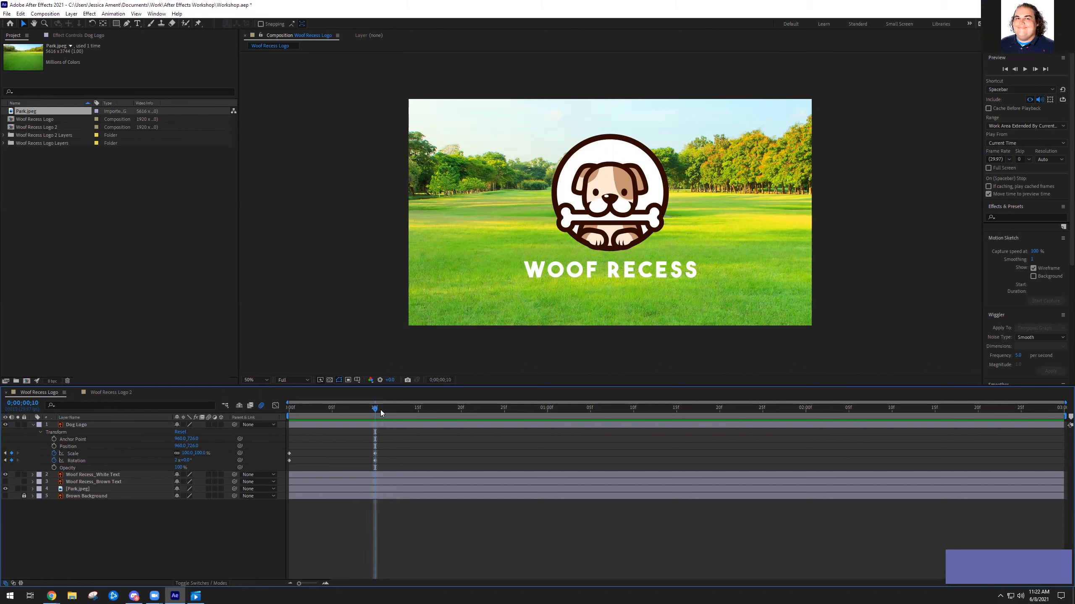
pyautogui.press('pagedown')
pyautogui.press('pagedown')
pyautogui.press('pageup')
pyautogui.press('pageup')
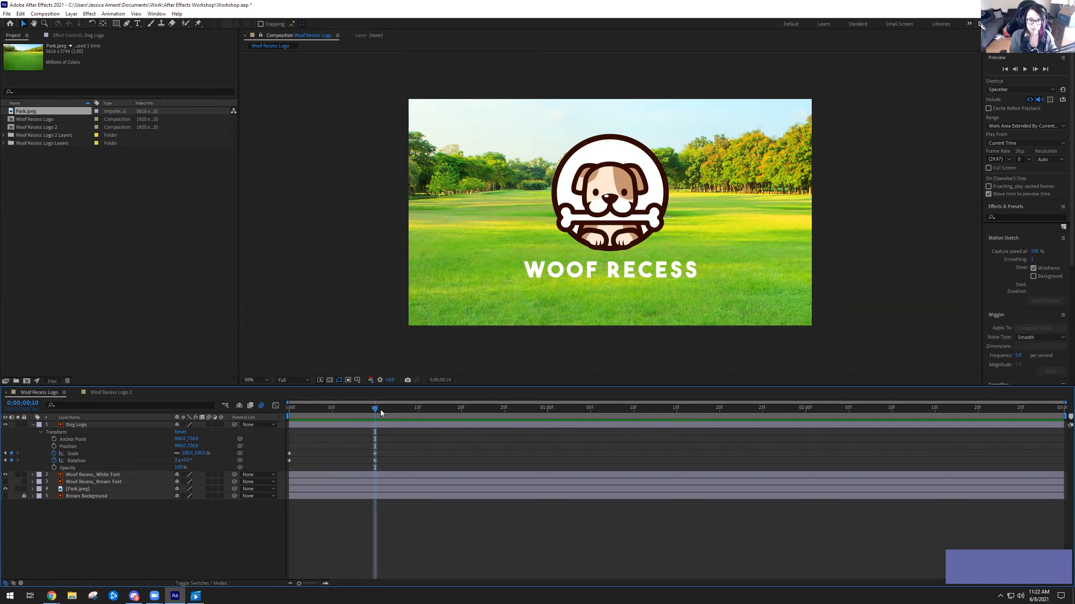
# - Keyframe Dog Logo's Scale at 0;00;00;11, trying 110% first and settling on 120%
pyautogui.press('pagedown')
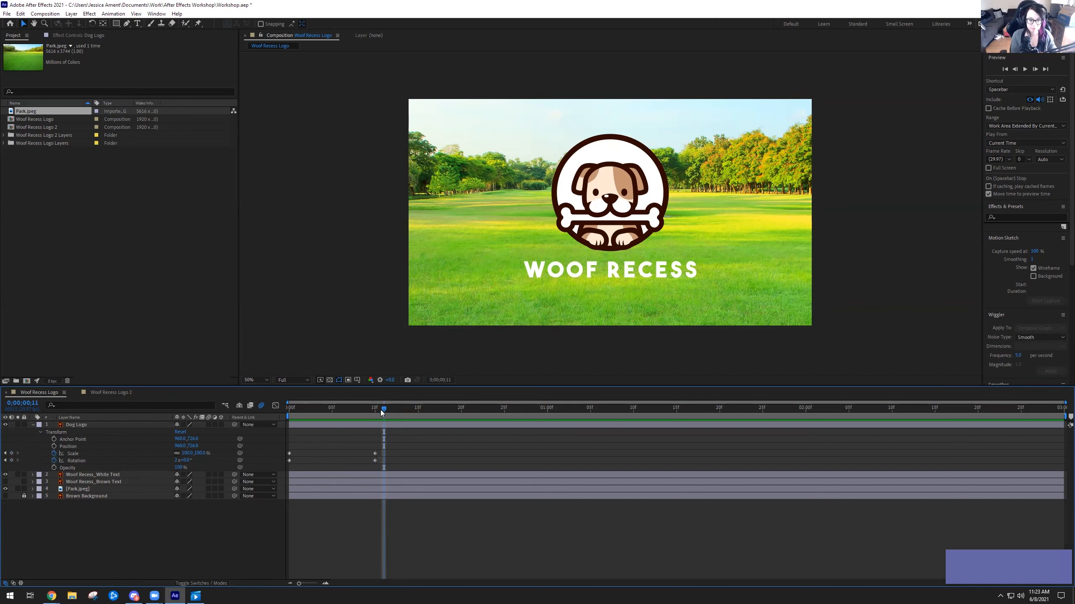
pyautogui.press('pagedown')
pyautogui.press('pageup')
pyautogui.click(201, 453)
pyautogui.write('110')
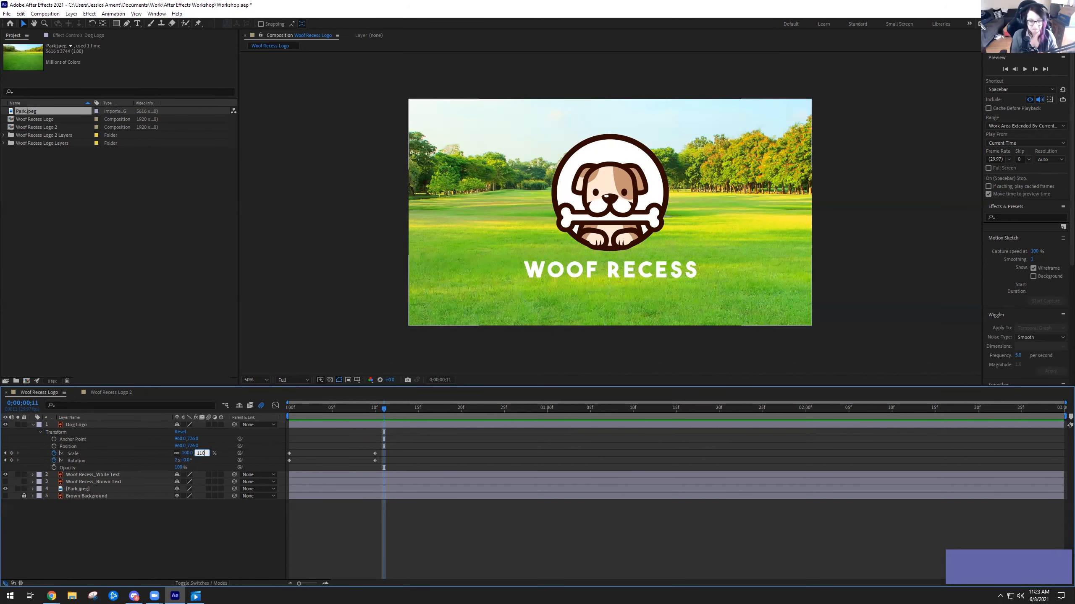
pyautogui.press('Return')
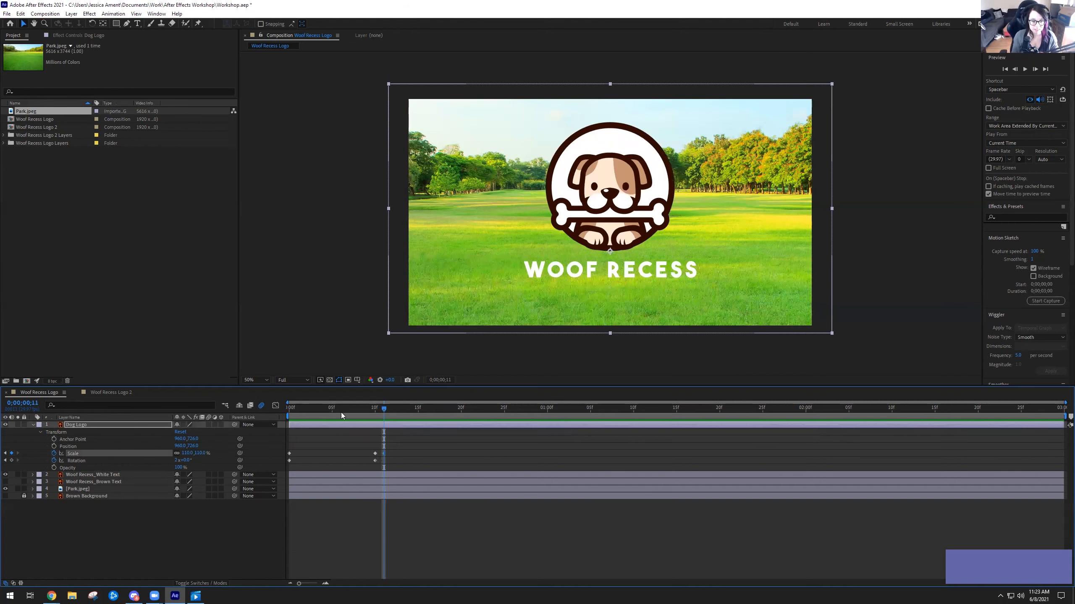
pyautogui.click(201, 453)
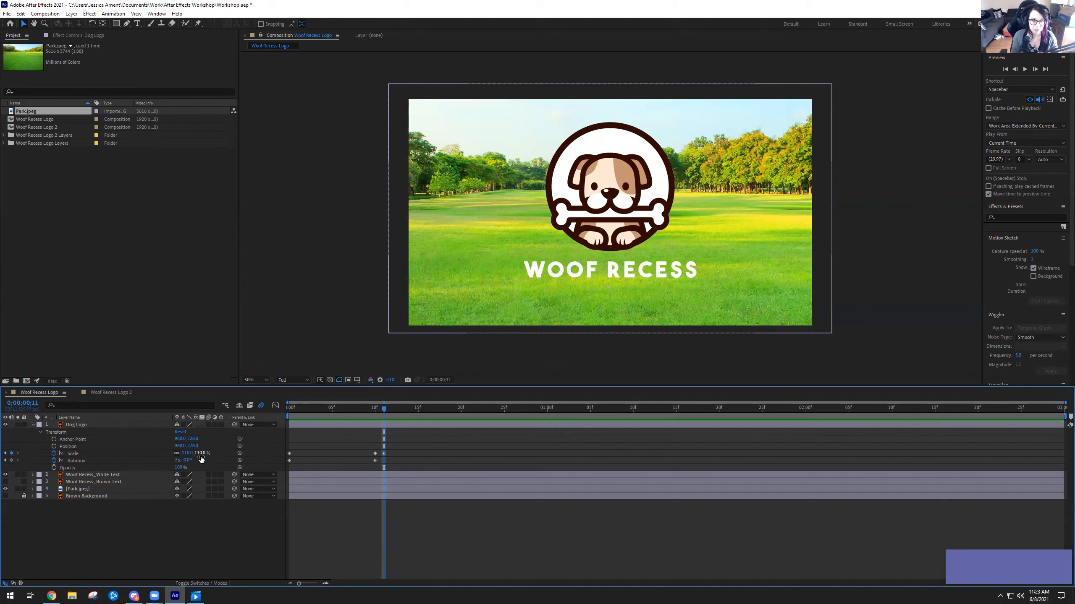
pyautogui.write('120')
pyautogui.press('Return')
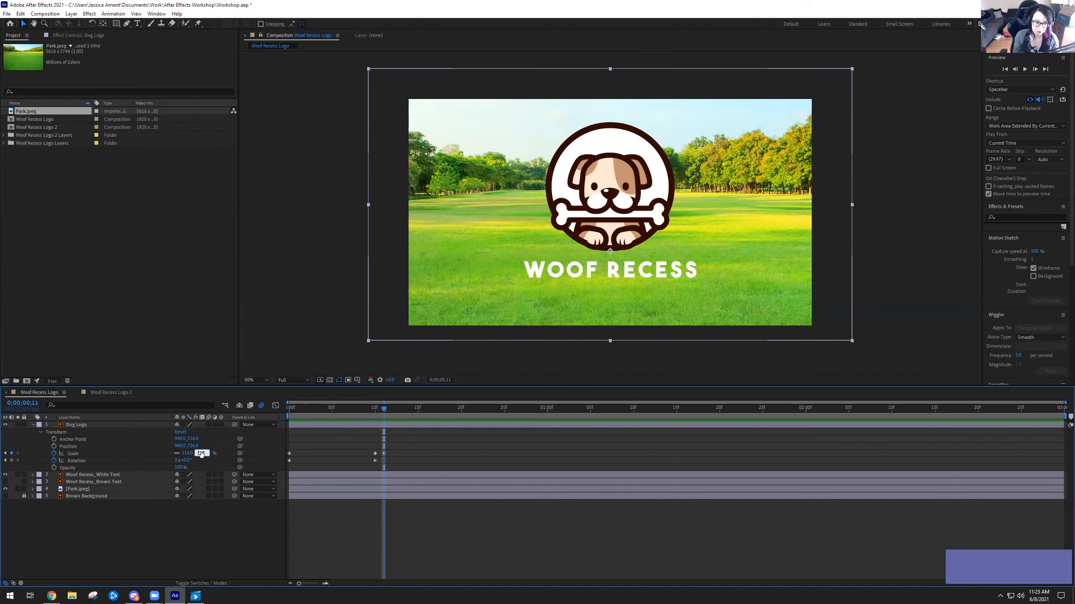
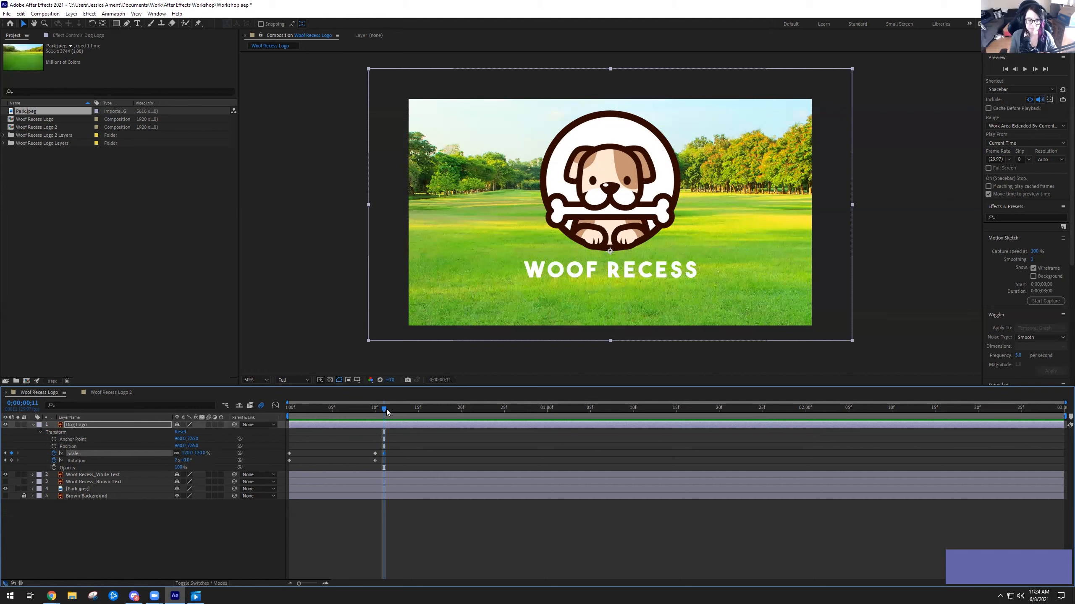
# - Keyframe Dog Logo's Scale at 0;00;00;12 to 100%
pyautogui.moveTo(386, 411)
pyautogui.mouseDown()
pyautogui.moveTo(401, 411)
pyautogui.moveTo(391, 411)
pyautogui.mouseUp()
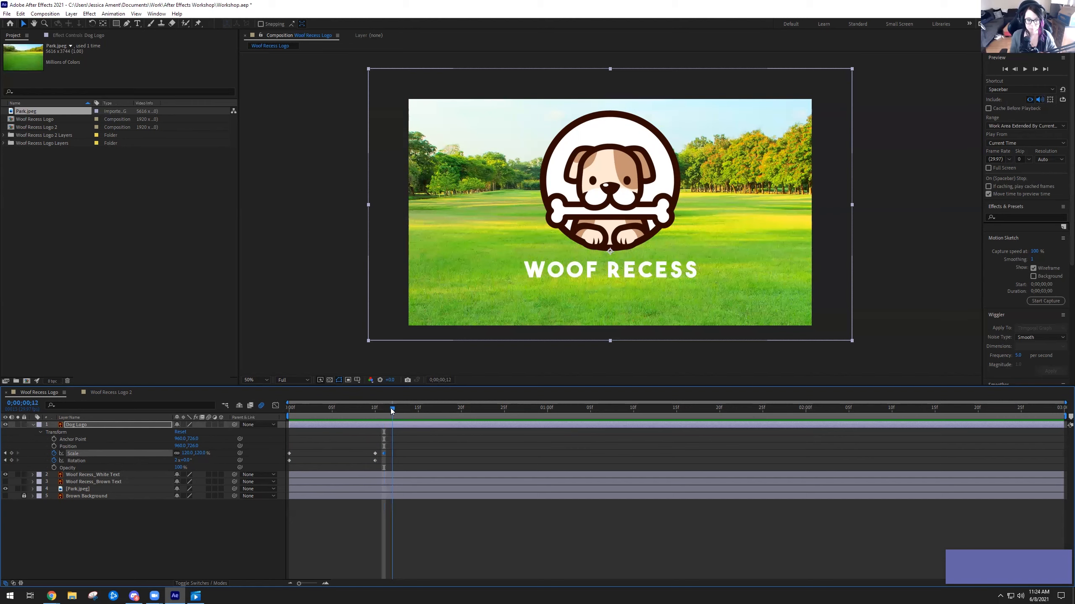
pyautogui.click(200, 453)
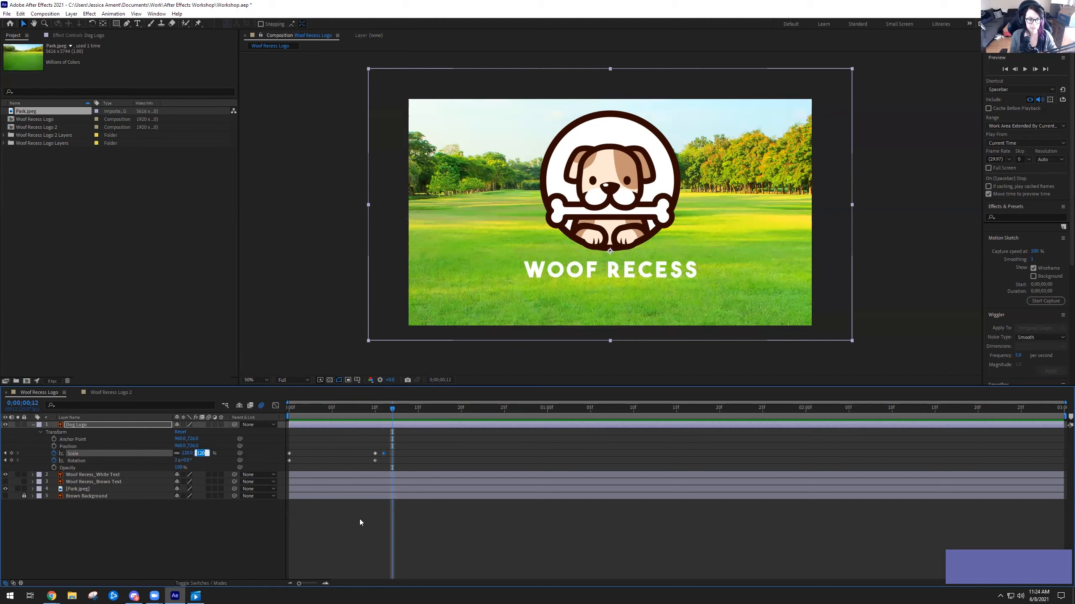
pyautogui.write('10')
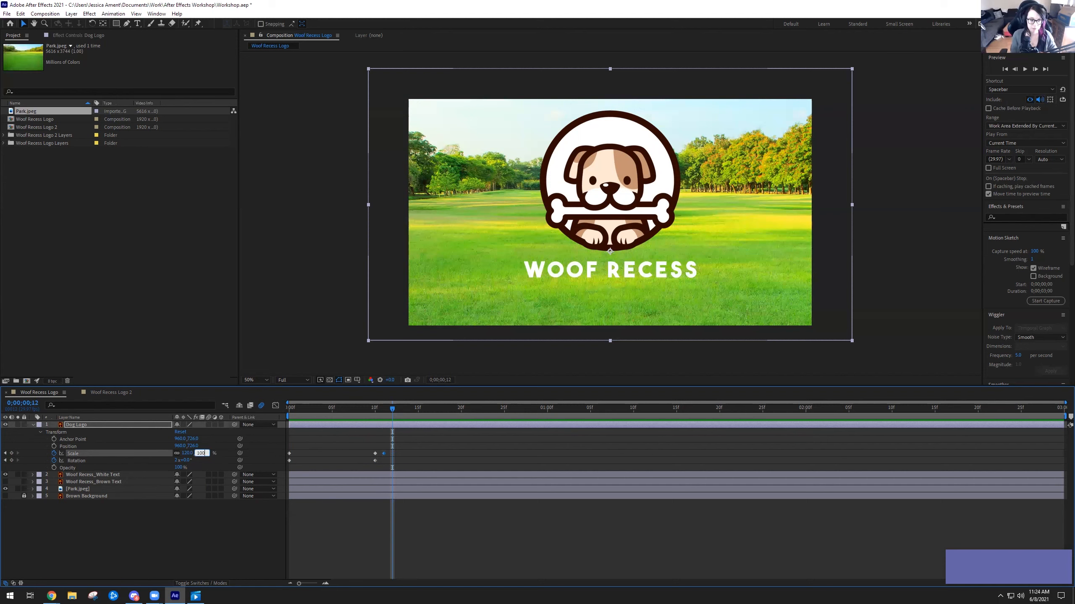
pyautogui.write('0')
pyautogui.press('Return')
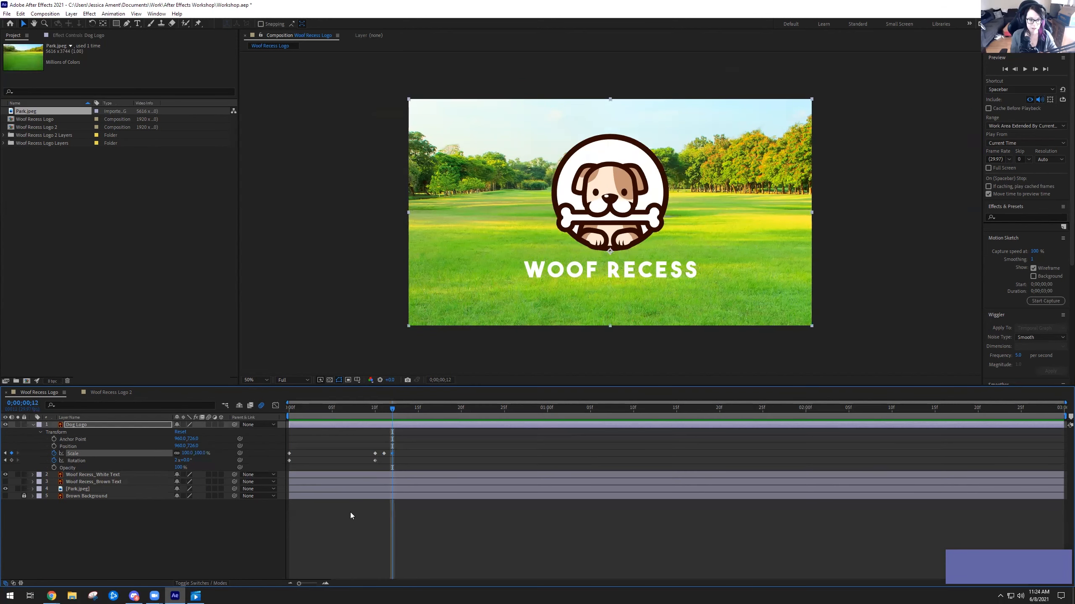
# - Play the animation from the first frame twice and check frames 11 and 10 to examine the dog's scale overshoot
pyautogui.moveTo(391, 405); pyautogui.dragTo(272, 407)
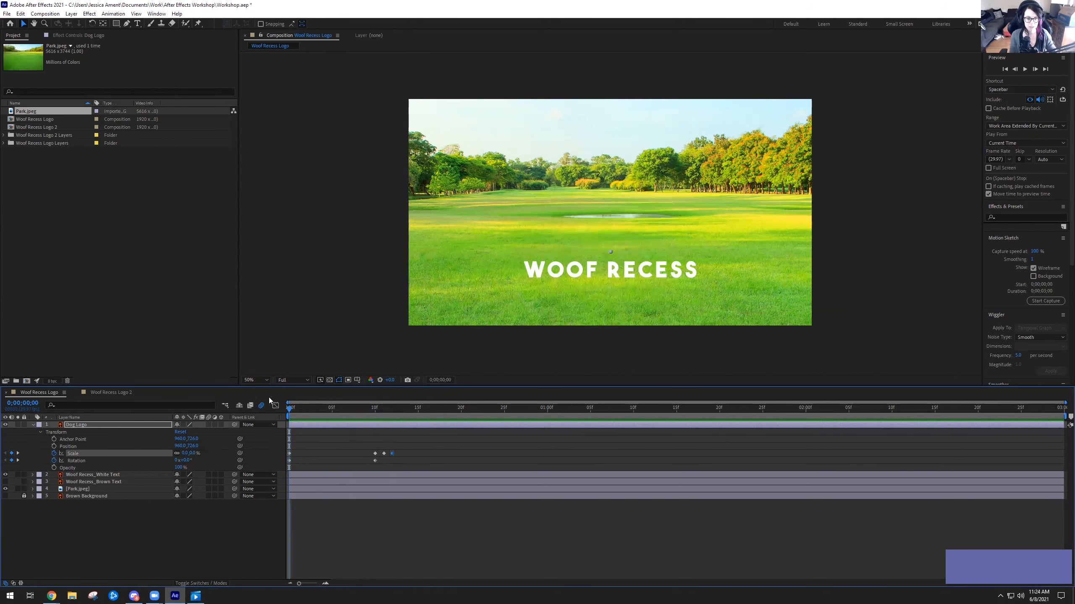
pyautogui.press('space')
pyautogui.press('space')
pyautogui.moveTo(625, 413)
pyautogui.mouseDown()
pyautogui.moveTo(373, 404)
pyautogui.moveTo(382, 405)
pyautogui.mouseUp()
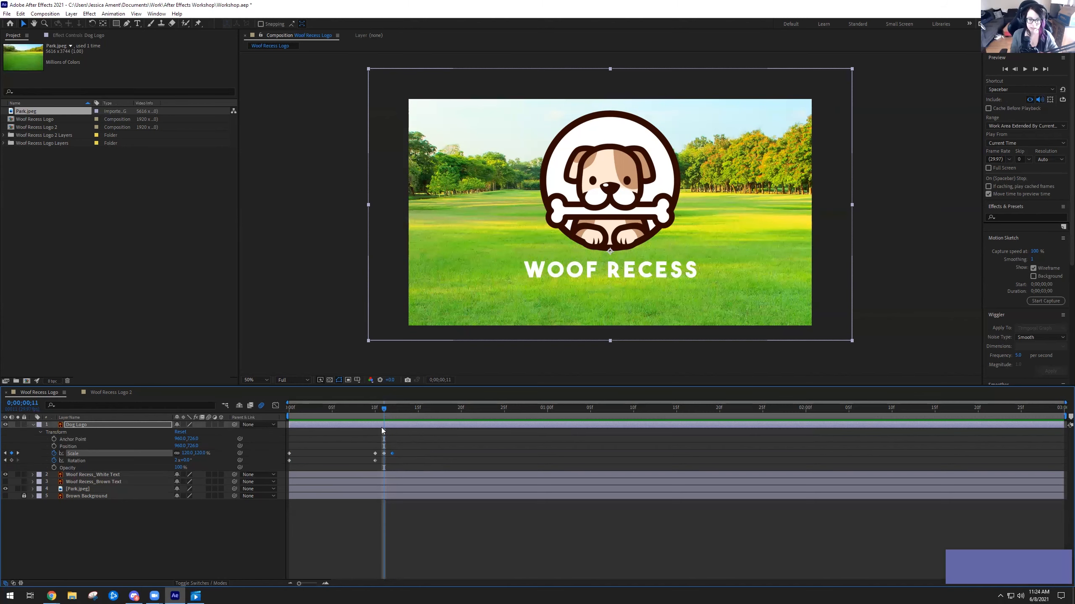
pyautogui.moveTo(380, 409); pyautogui.dragTo(283, 411)
pyautogui.press('space')
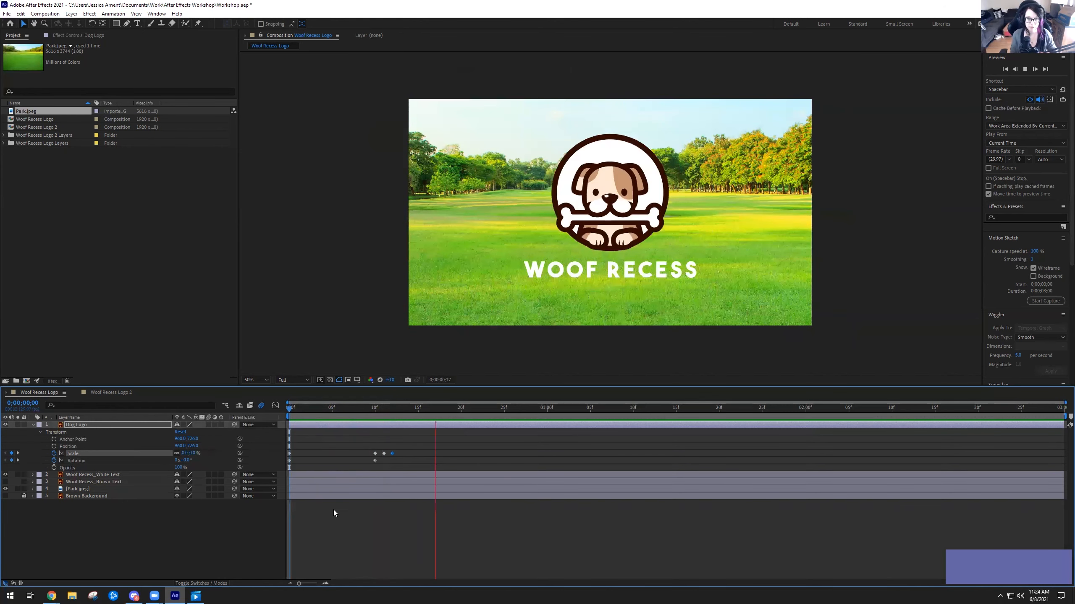
pyautogui.press('space')
pyautogui.moveTo(559, 408); pyautogui.dragTo(375, 421)
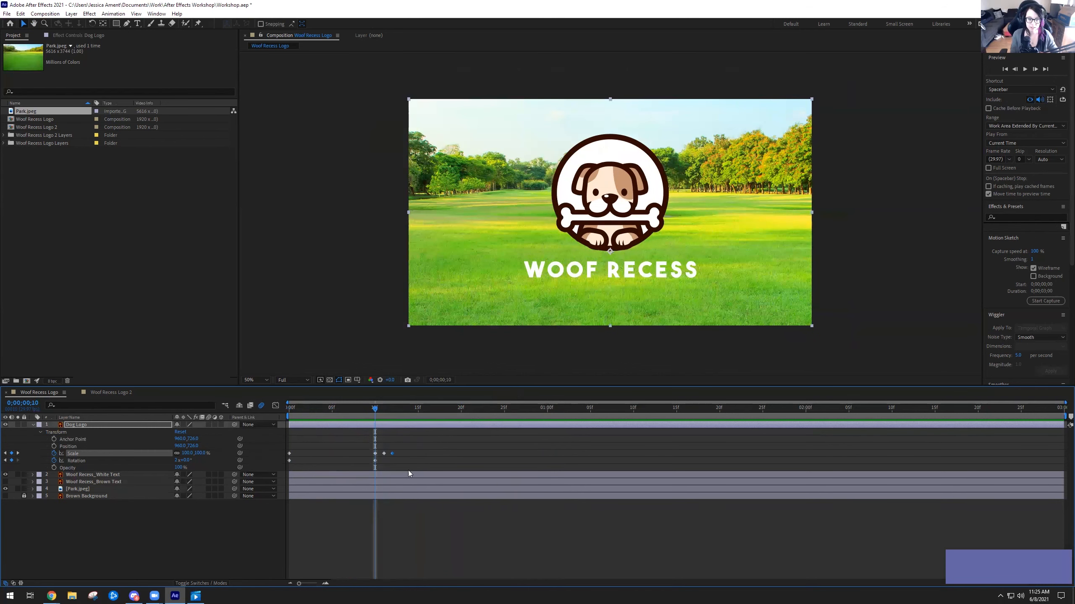
# - Spread out Dog Logo's overshoot by moving the 120% Scale keyframe to 0;00;00;12 and the closing 100% keyframe to 0;00;00;14
pyautogui.click(420, 454)
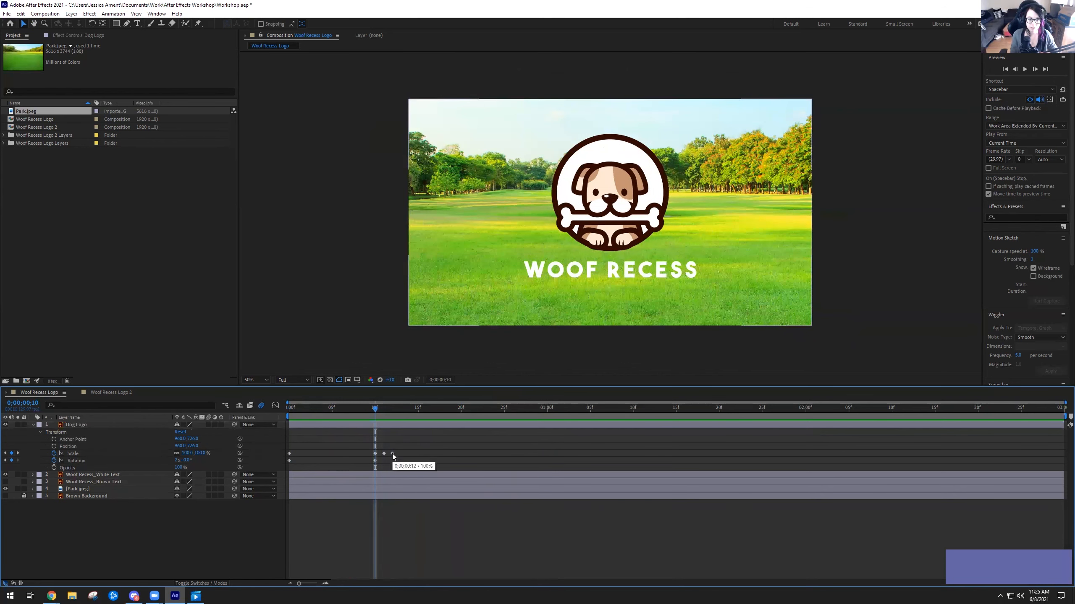
pyautogui.click(392, 454)
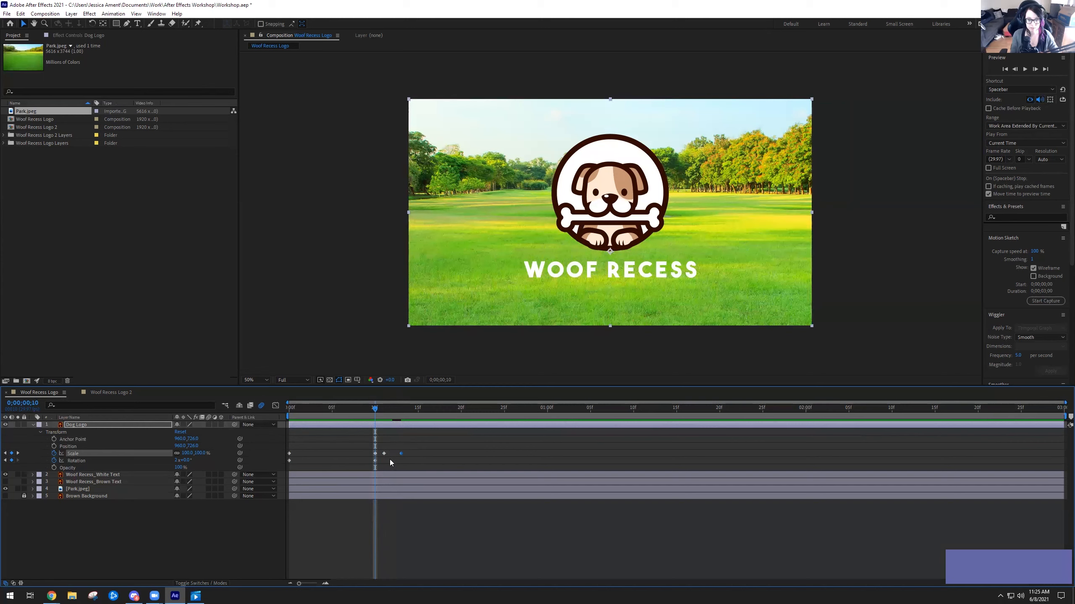
pyautogui.click(384, 454)
pyautogui.moveTo(385, 458); pyautogui.dragTo(390, 460)
pyautogui.moveTo(375, 408); pyautogui.dragTo(254, 410)
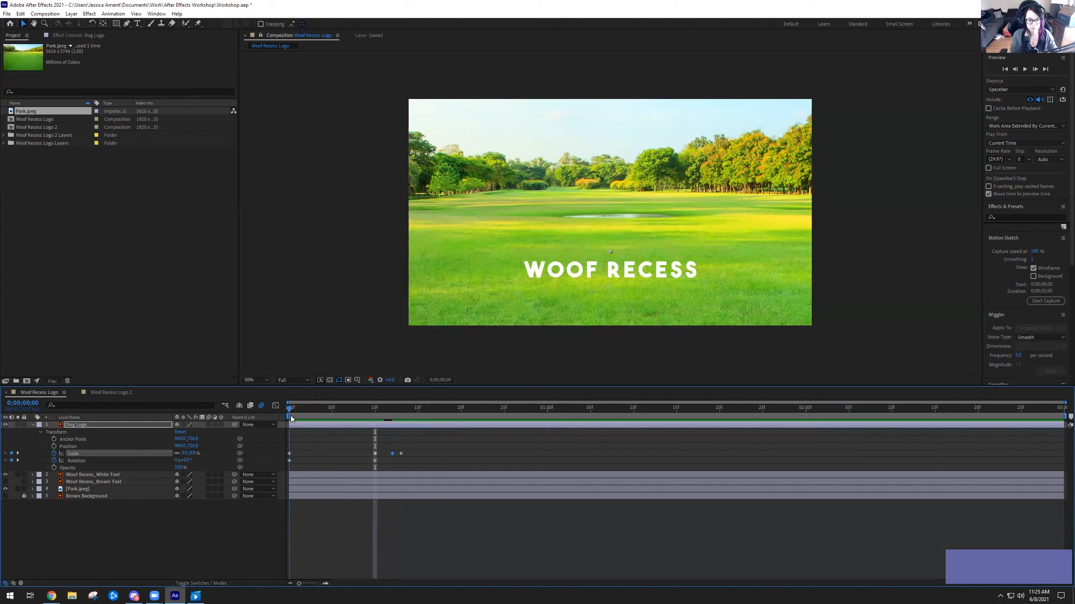
pyautogui.moveTo(385, 454); pyautogui.dragTo(410, 456)
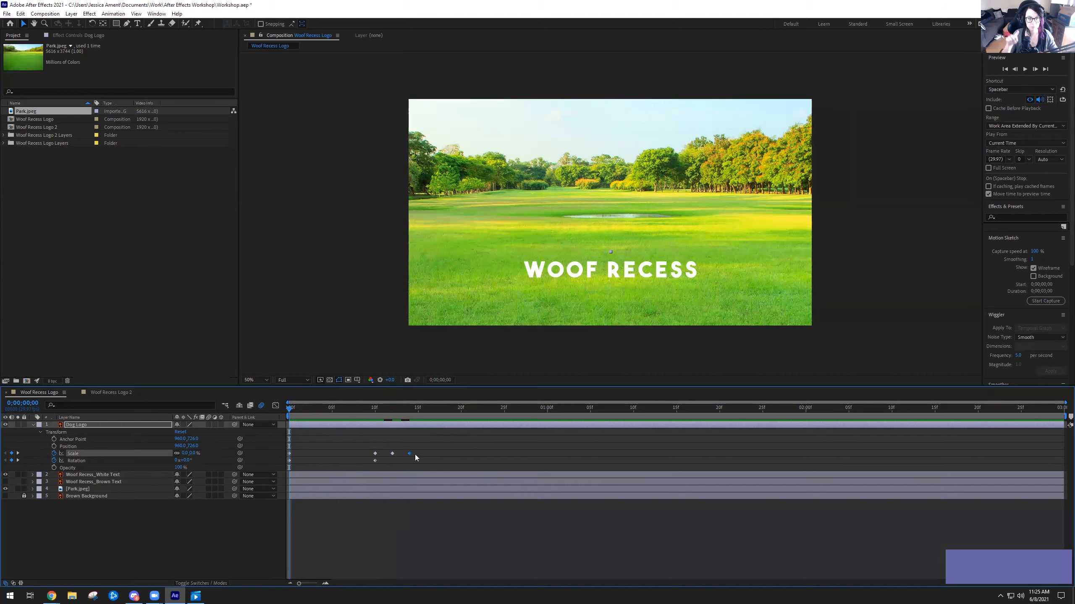
# - Play the animation from the first frame twice to examine the retimed scale overshoot
pyautogui.press('space')
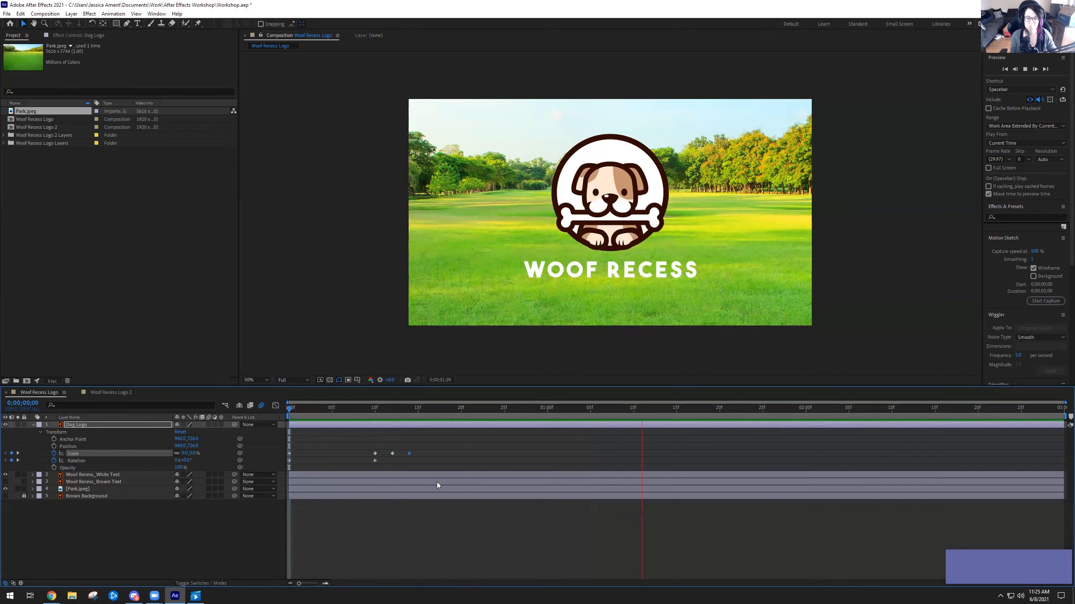
pyautogui.press('space')
pyautogui.moveTo(685, 408); pyautogui.dragTo(279, 416)
pyautogui.press('space')
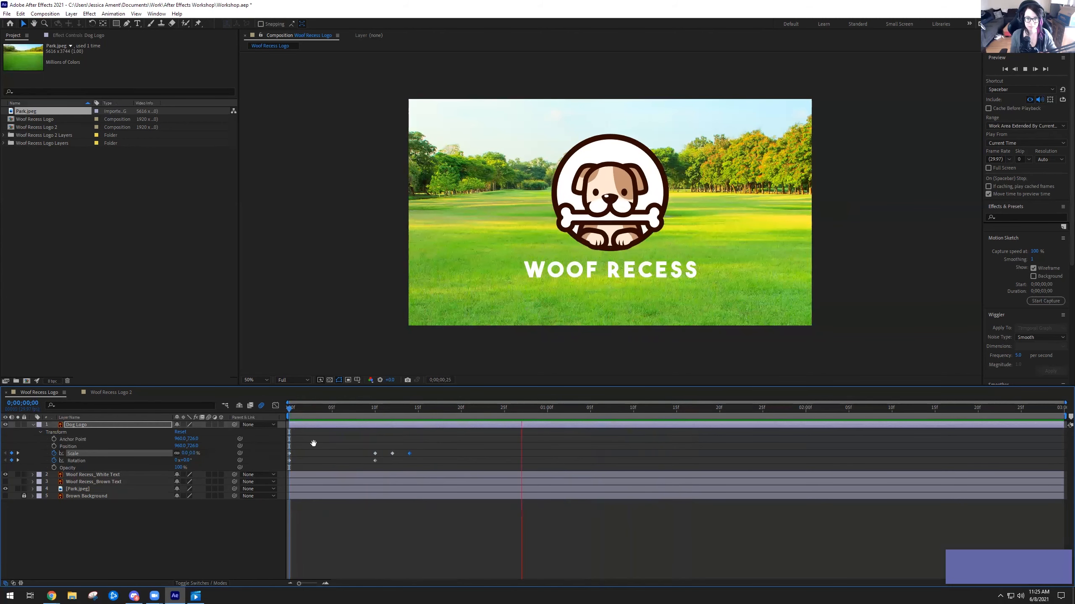
pyautogui.press('space')
# - Keyframe Dog Logo's Scale at 0;00;00;16 to 110% for a second, smaller bounce
pyautogui.moveTo(538, 411); pyautogui.dragTo(423, 423)
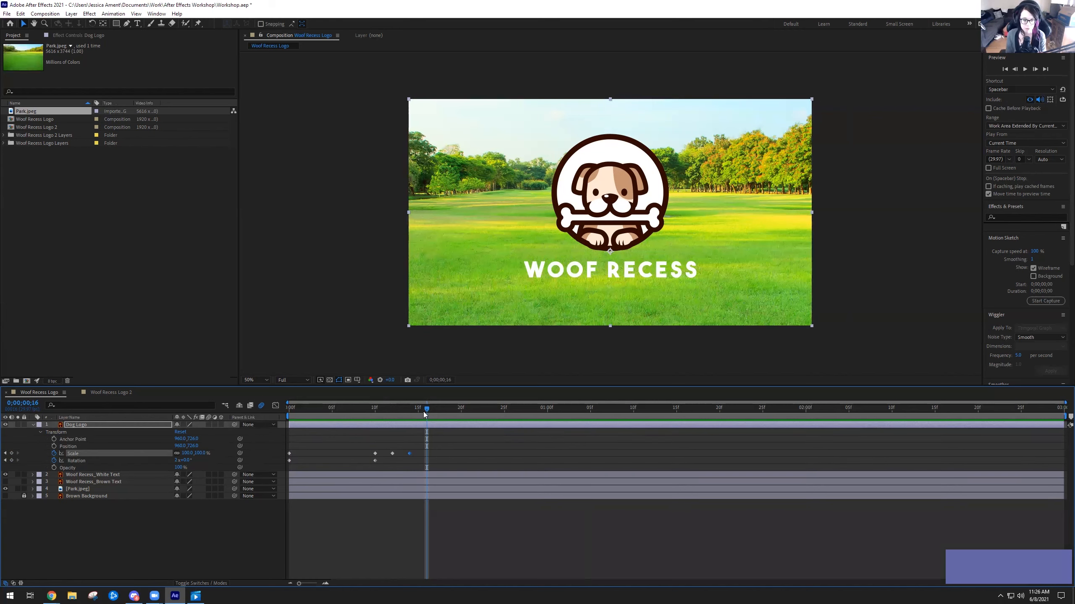
pyautogui.moveTo(426, 409); pyautogui.dragTo(392, 403)
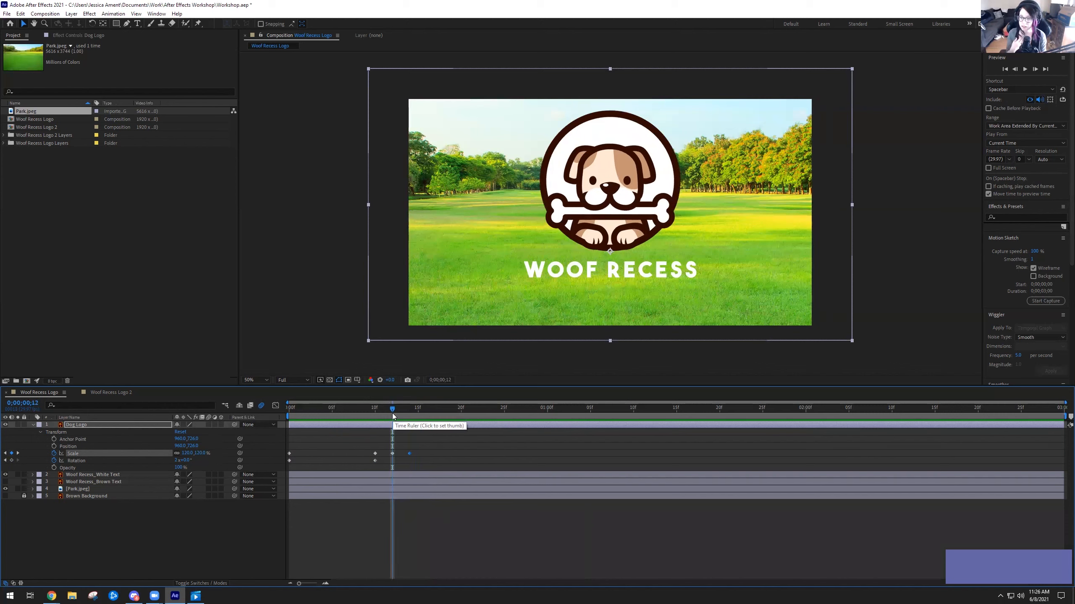
pyautogui.moveTo(392, 409); pyautogui.dragTo(429, 415)
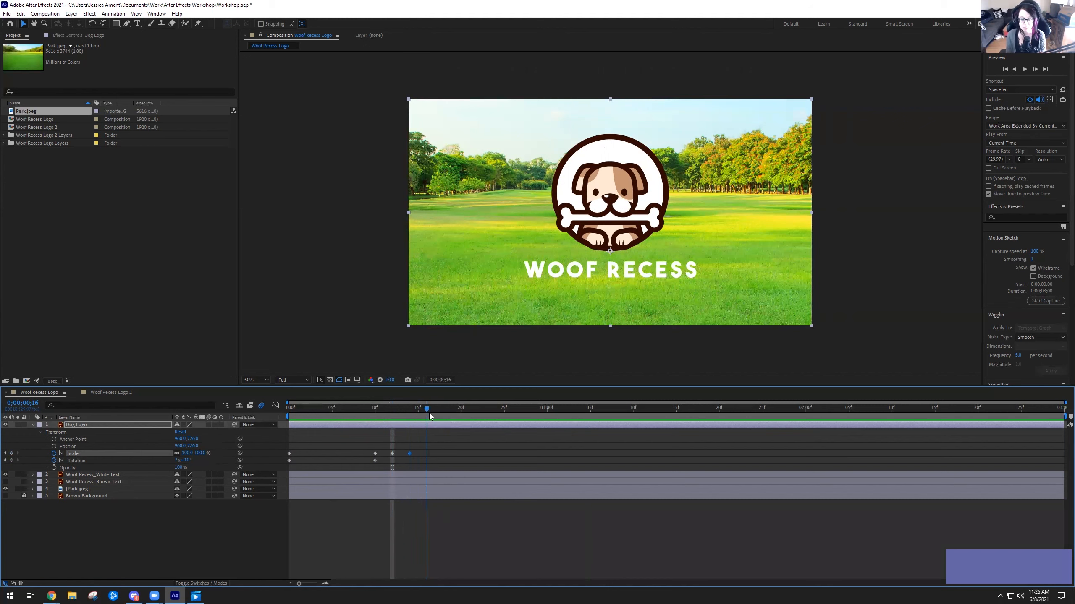
pyautogui.click(201, 453)
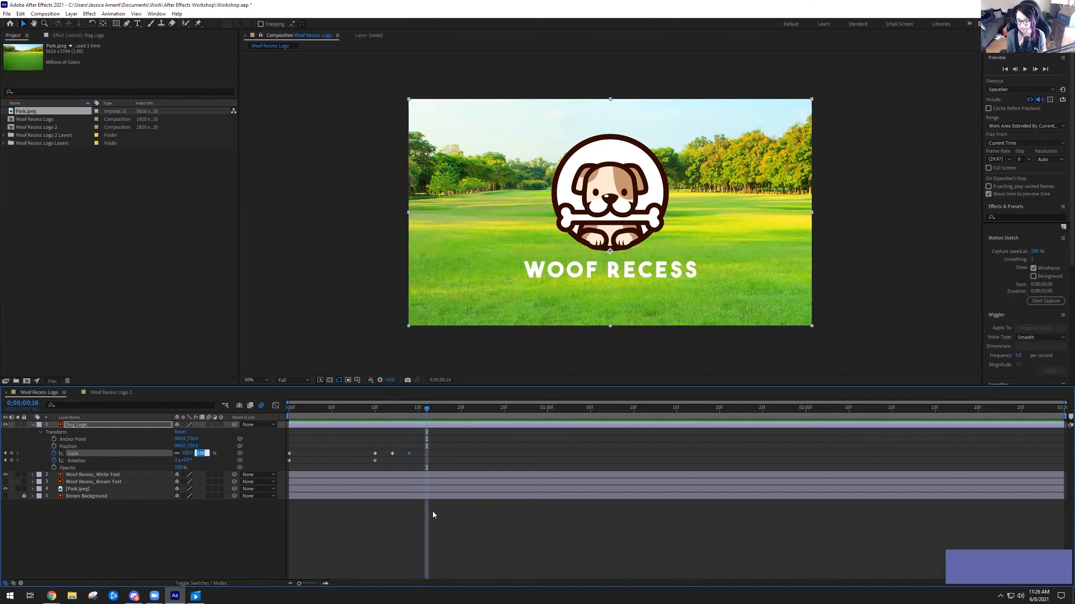
pyautogui.write('110')
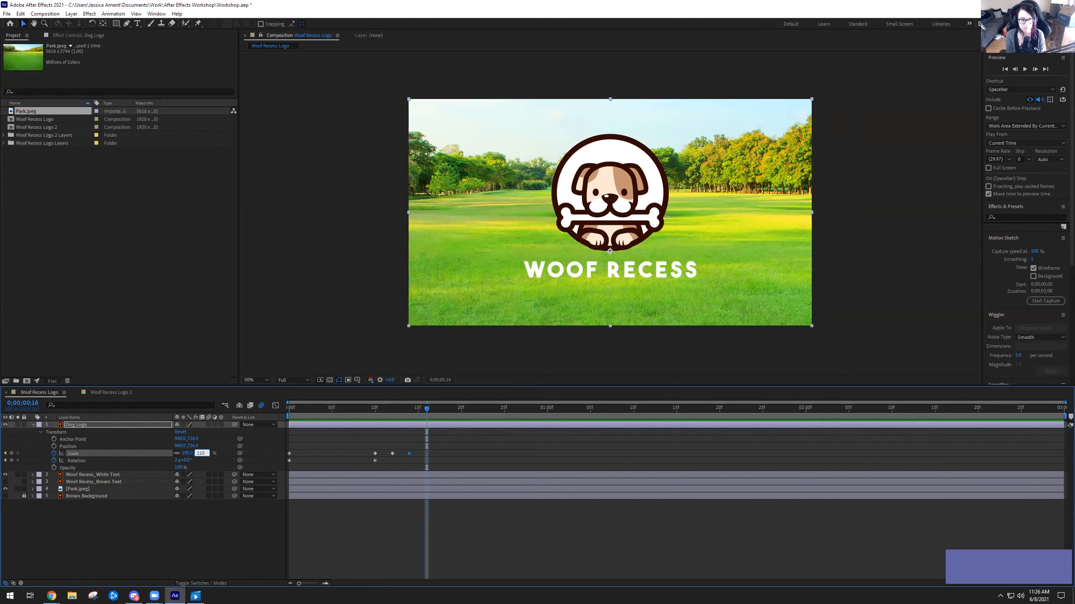
pyautogui.press('Return')
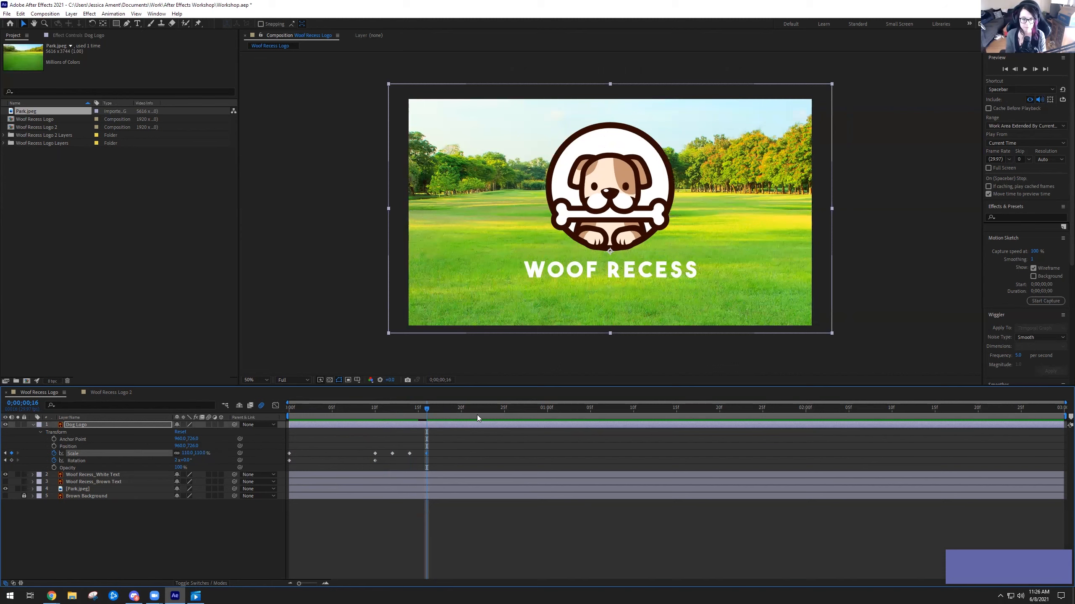
# - Keyframe Dog Logo's Scale at 0;00;00;18 back to 100%
pyautogui.moveTo(426, 410); pyautogui.dragTo(443, 415)
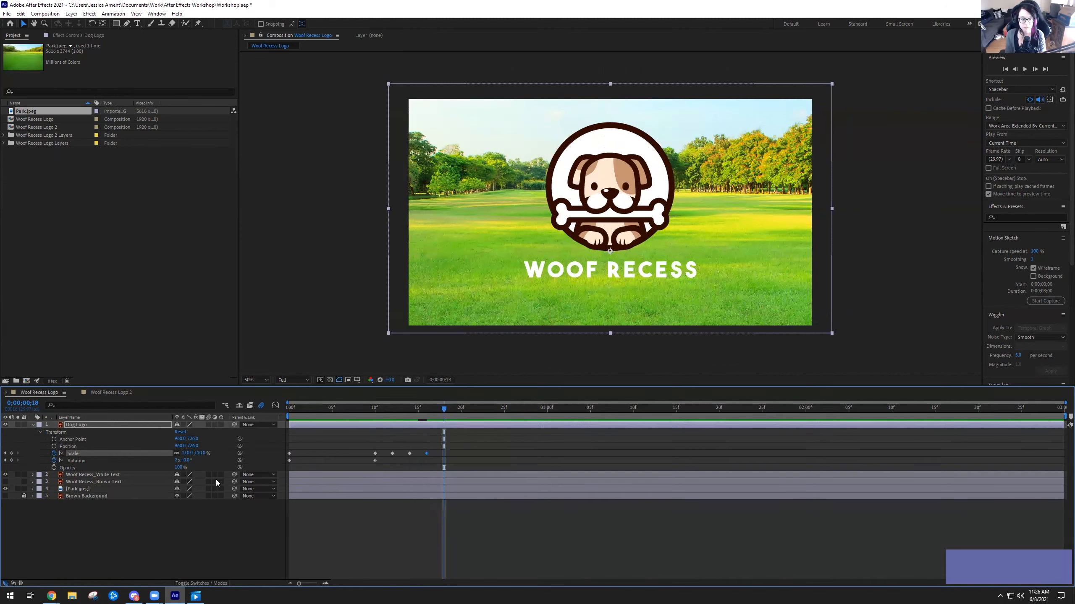
pyautogui.click(200, 453)
pyautogui.write('10')
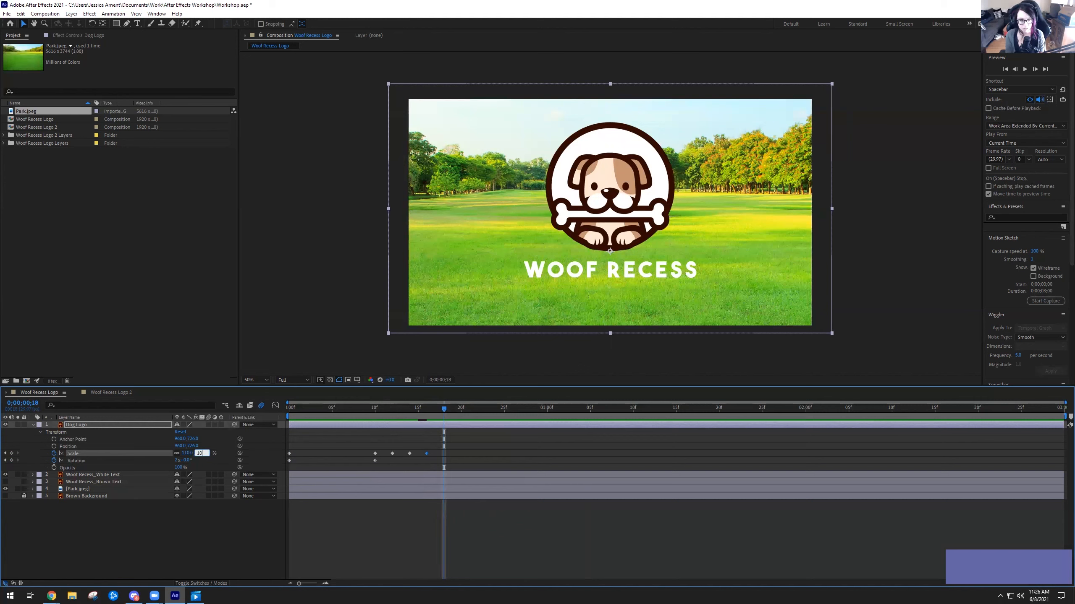
pyautogui.press('Return')
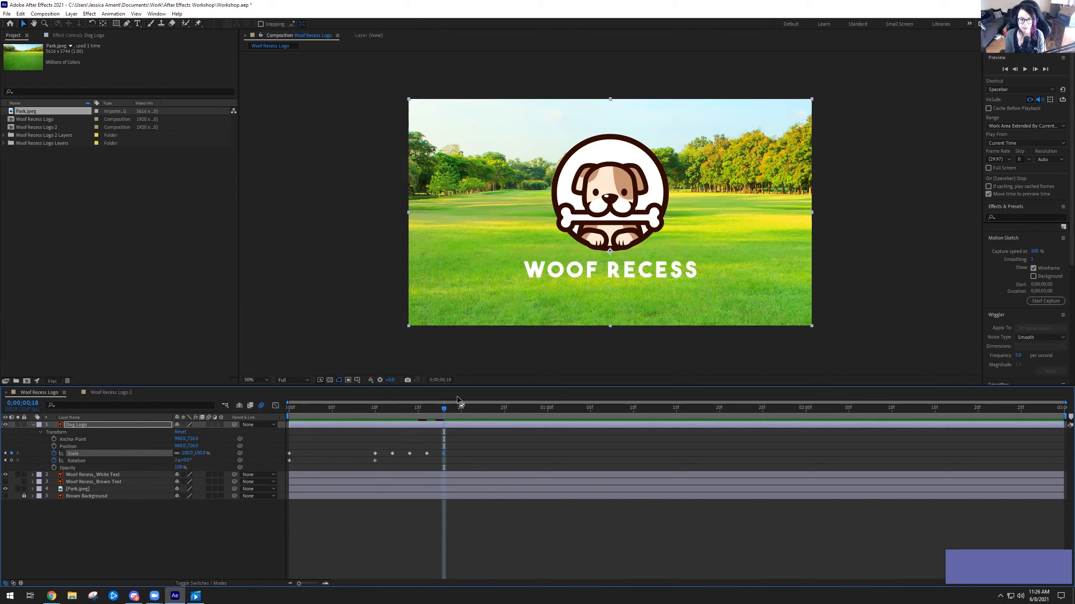
# - Replay the animation from the first frame and scrub back through the Scale keyframes to examine the dog's double bounce
pyautogui.moveTo(443, 408); pyautogui.dragTo(264, 395)
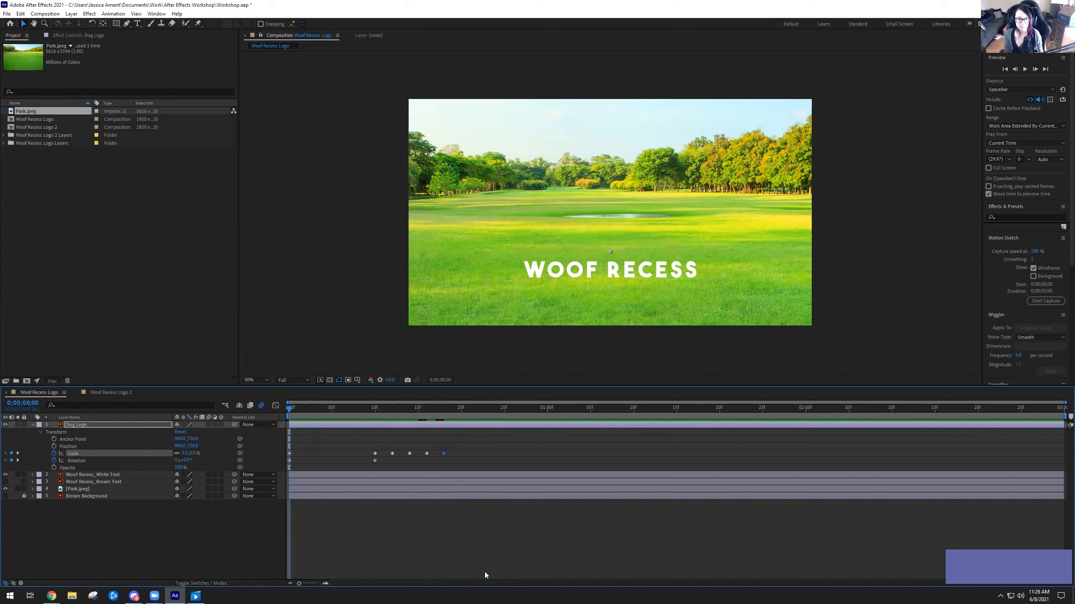
pyautogui.press('space')
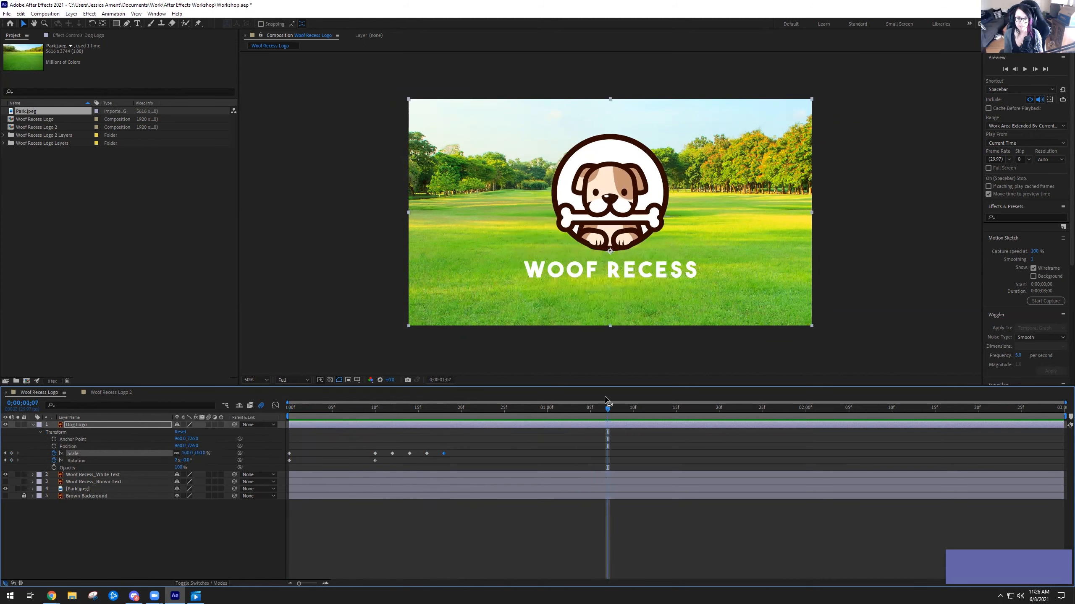
pyautogui.moveTo(583, 410); pyautogui.dragTo(279, 417)
pyautogui.press('space')
pyautogui.click(749, 407)
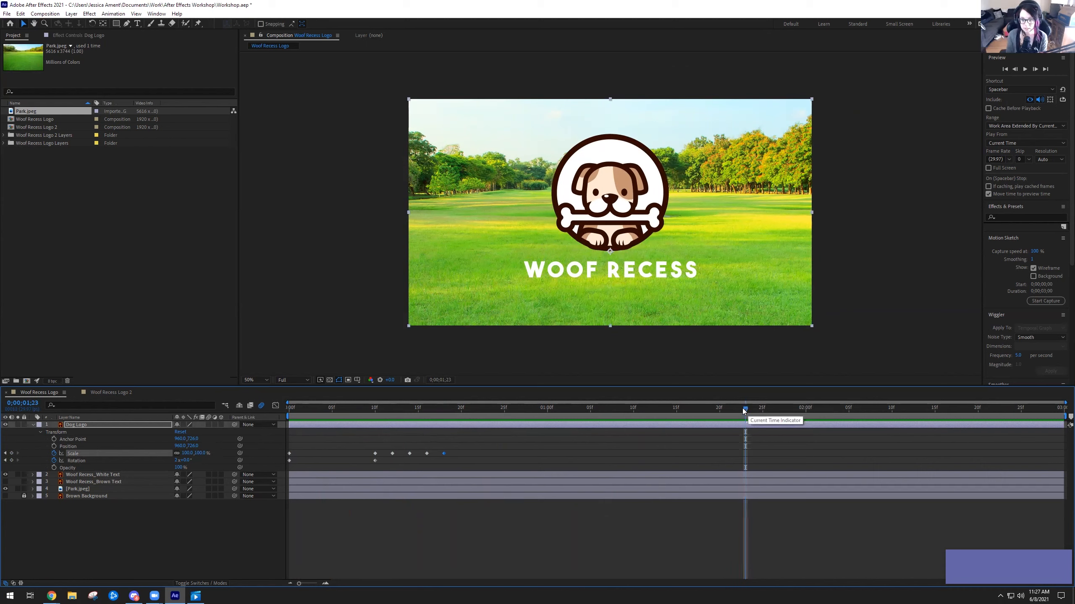
pyautogui.moveTo(742, 407); pyautogui.dragTo(432, 424)
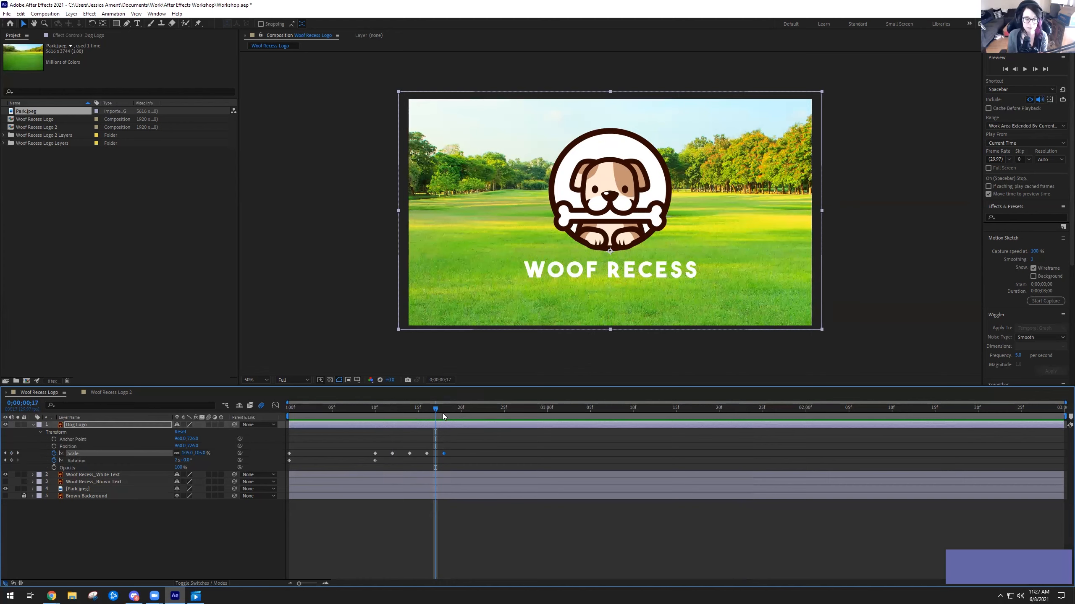
pyautogui.moveTo(438, 408); pyautogui.dragTo(378, 408)
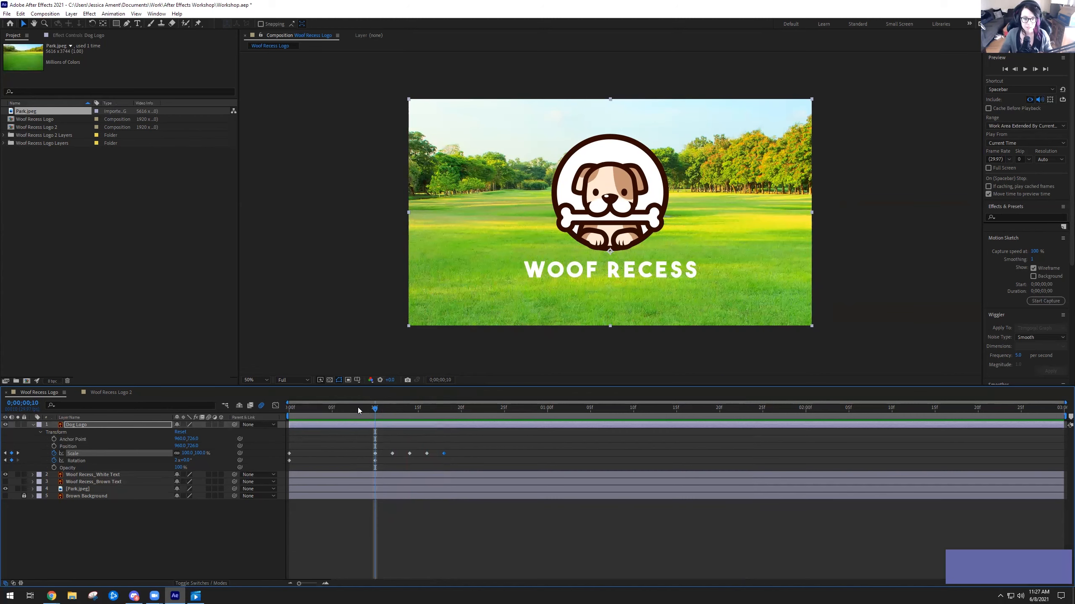
pyautogui.press('Home')
pyautogui.press('space')
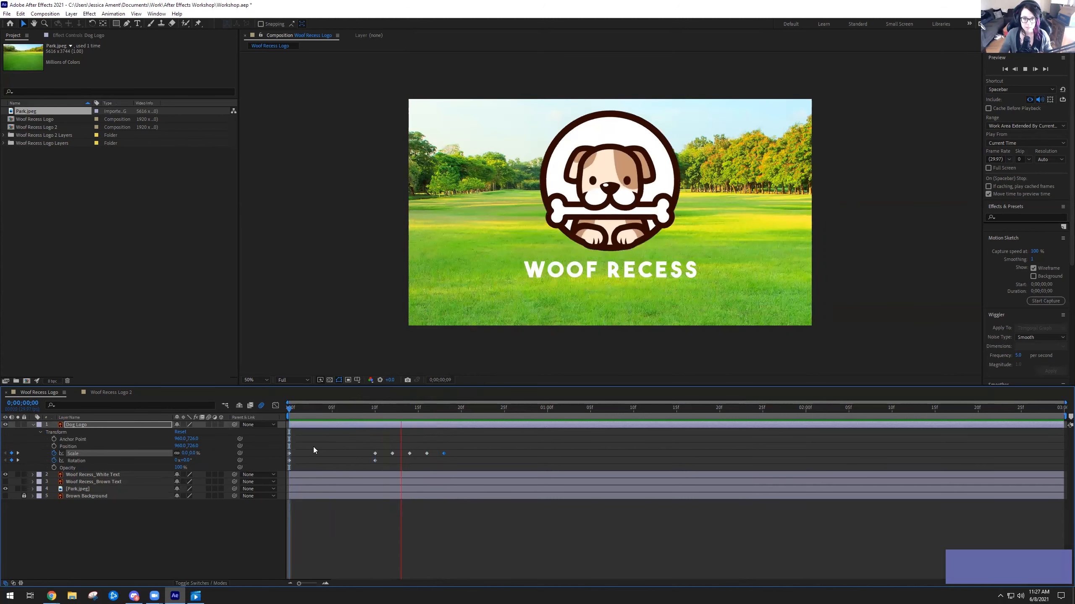
pyautogui.press('space')
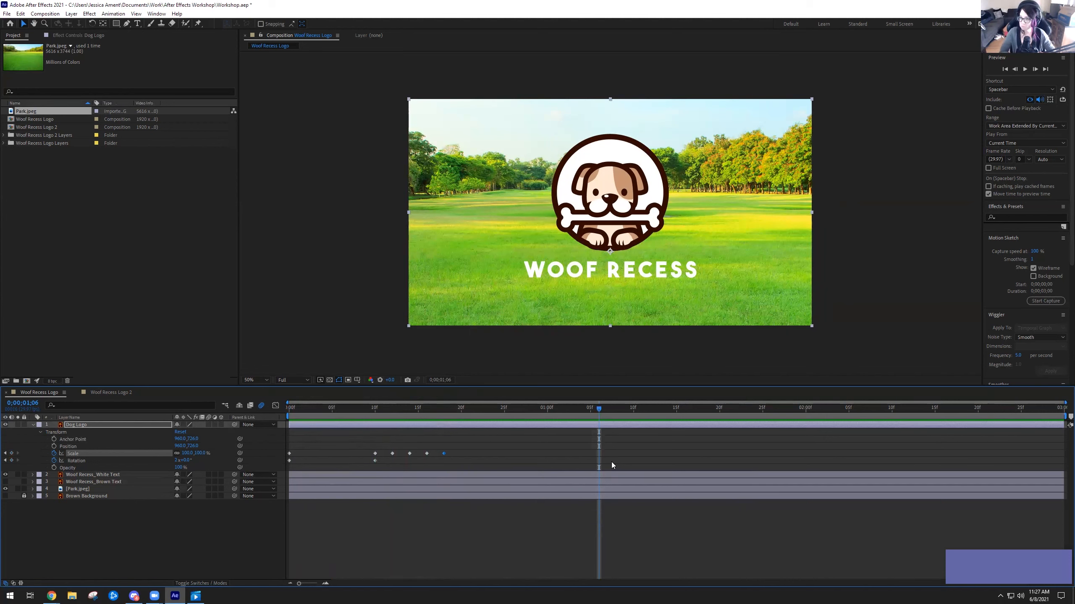
# - Switch to the finished Woof Recess Logo video and scrub through it to examine the logo and text animation, then return to After Effects
pyautogui.click(201, 595)
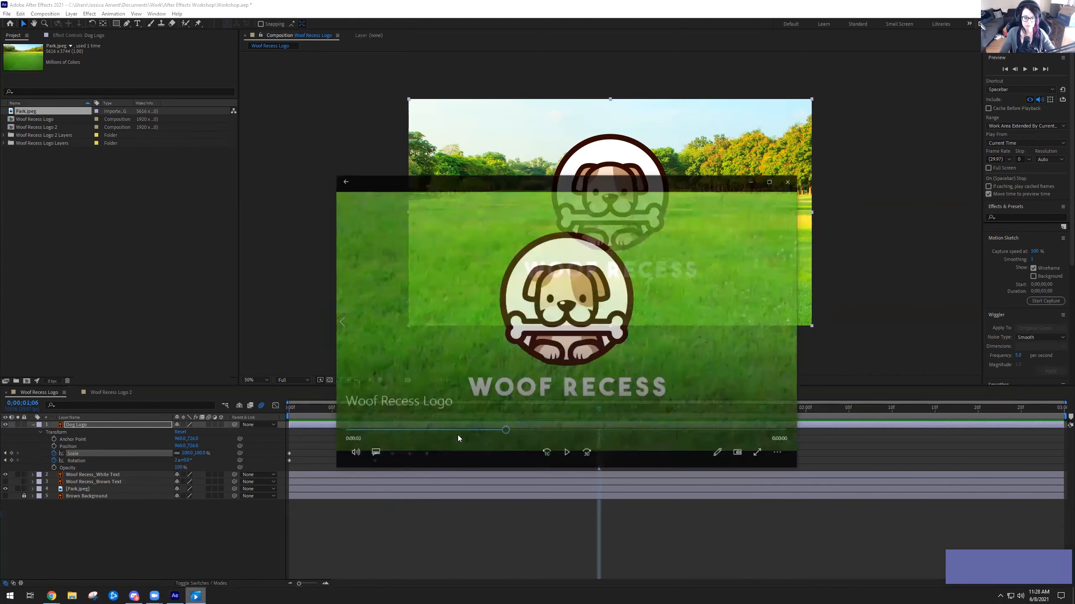
pyautogui.moveTo(527, 417)
pyautogui.mouseDown()
pyautogui.moveTo(361, 417)
pyautogui.moveTo(532, 430)
pyautogui.mouseUp()
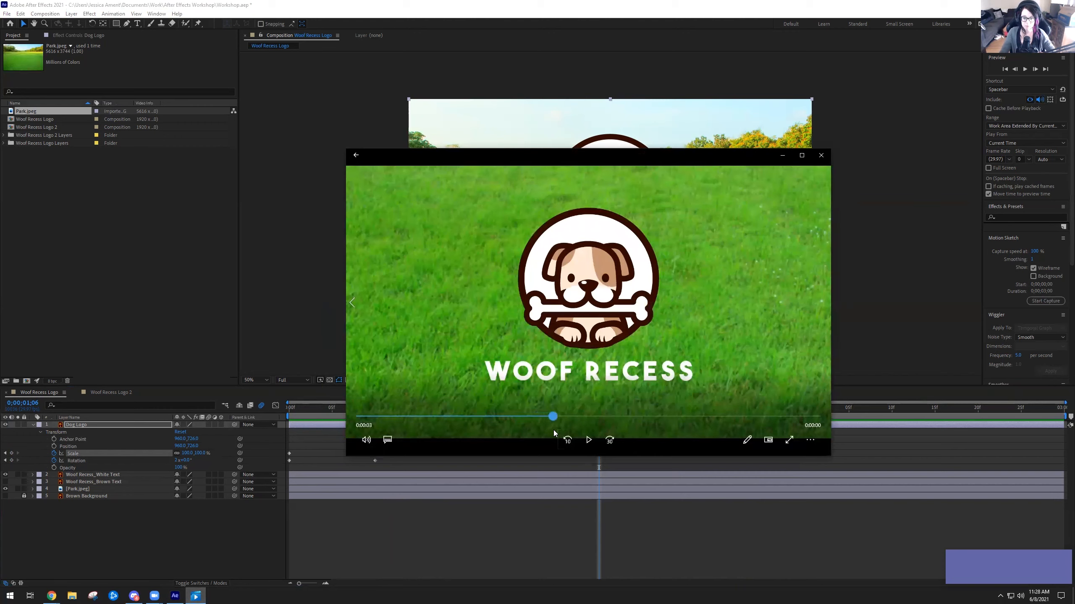
pyautogui.moveTo(642, 431); pyautogui.dragTo(543, 434)
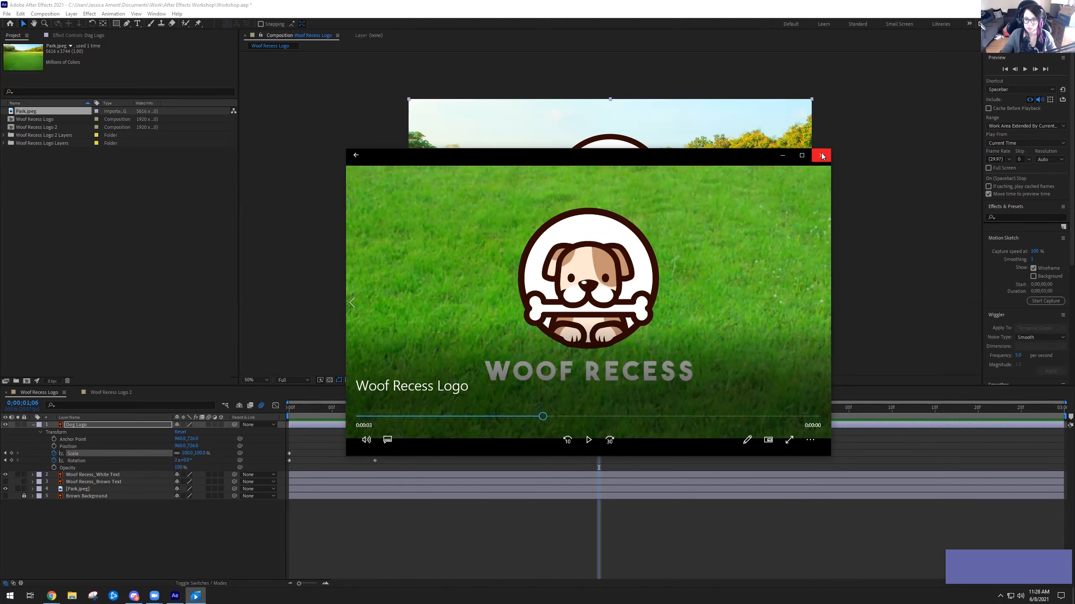
pyautogui.click(783, 157)
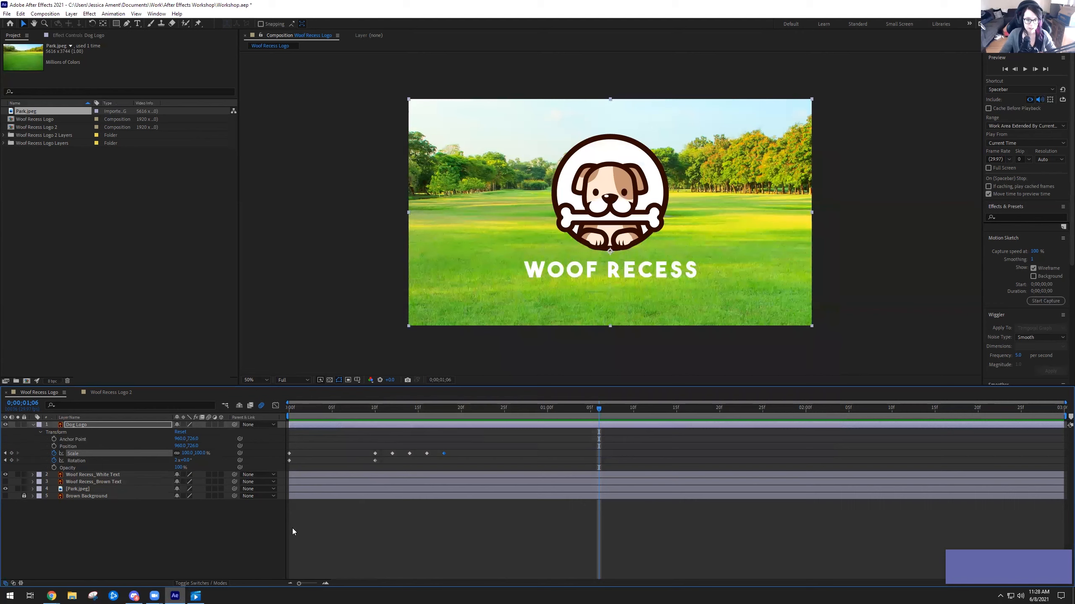
pyautogui.click(195, 596)
pyautogui.moveTo(543, 416); pyautogui.dragTo(293, 402)
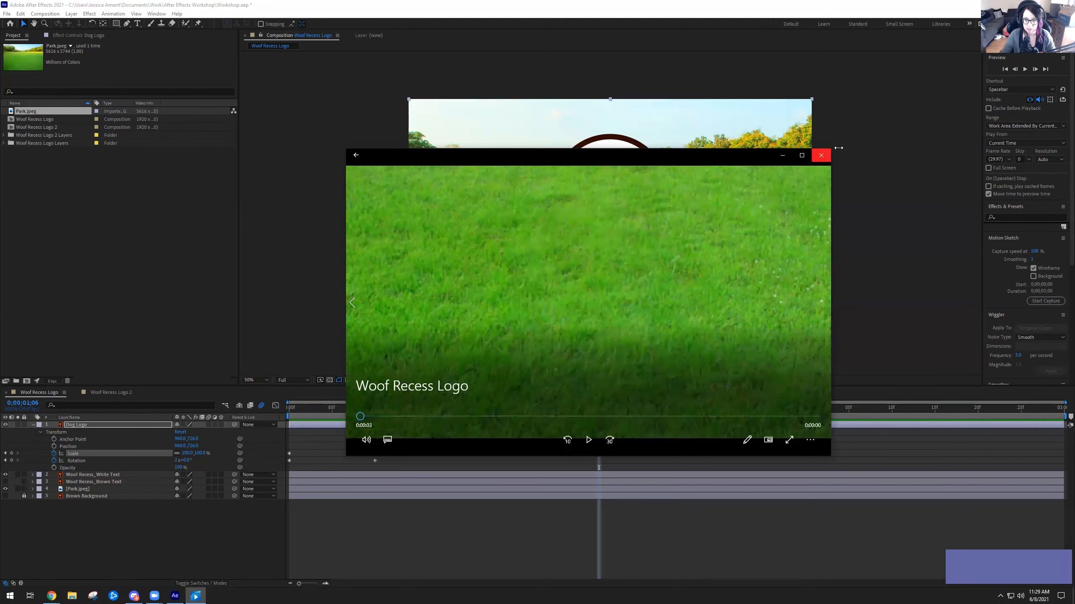
pyautogui.click(783, 158)
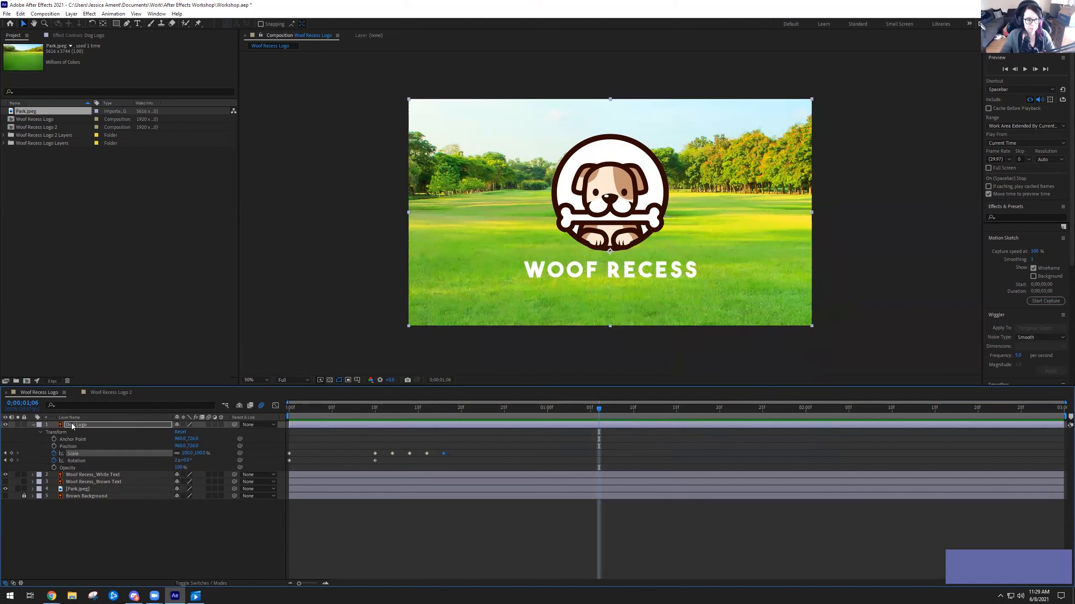
# - Collapse the Dog Logo layer's properties and save the project
pyautogui.click(40, 432)
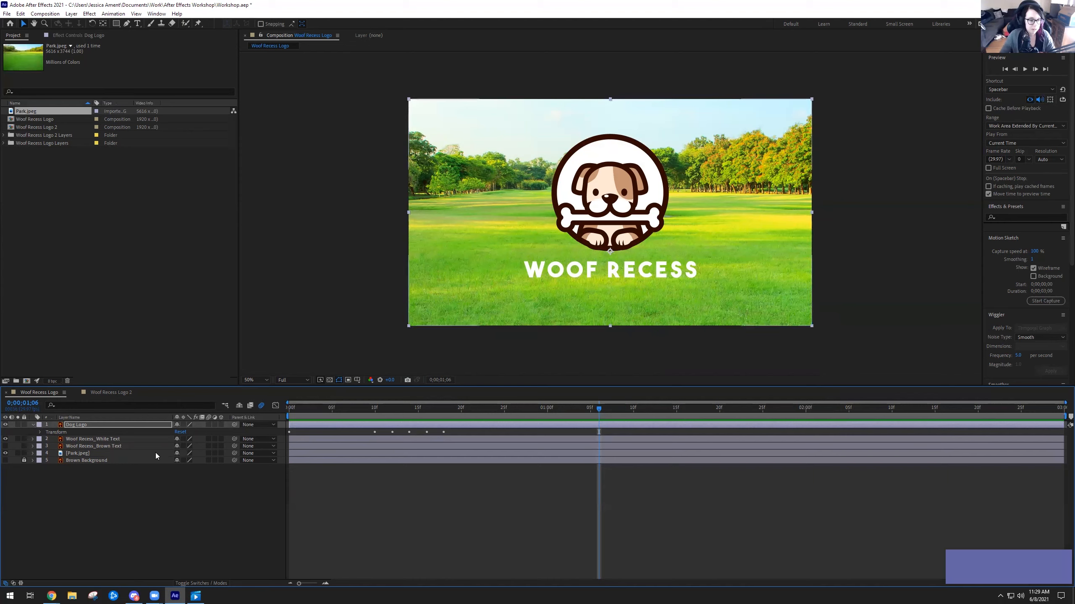
pyautogui.click(33, 425)
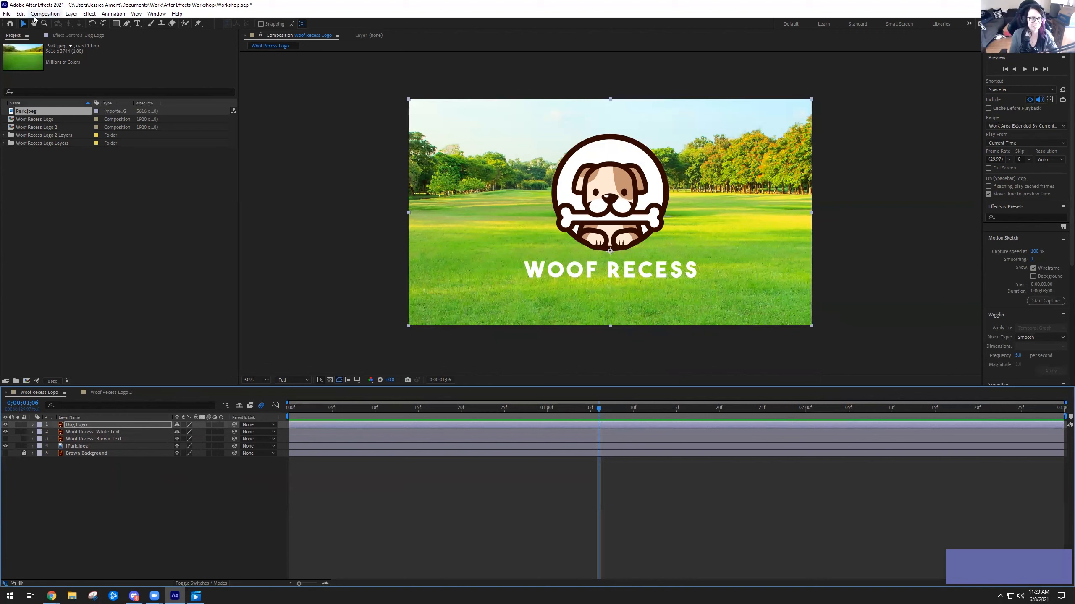
pyautogui.click(6, 14)
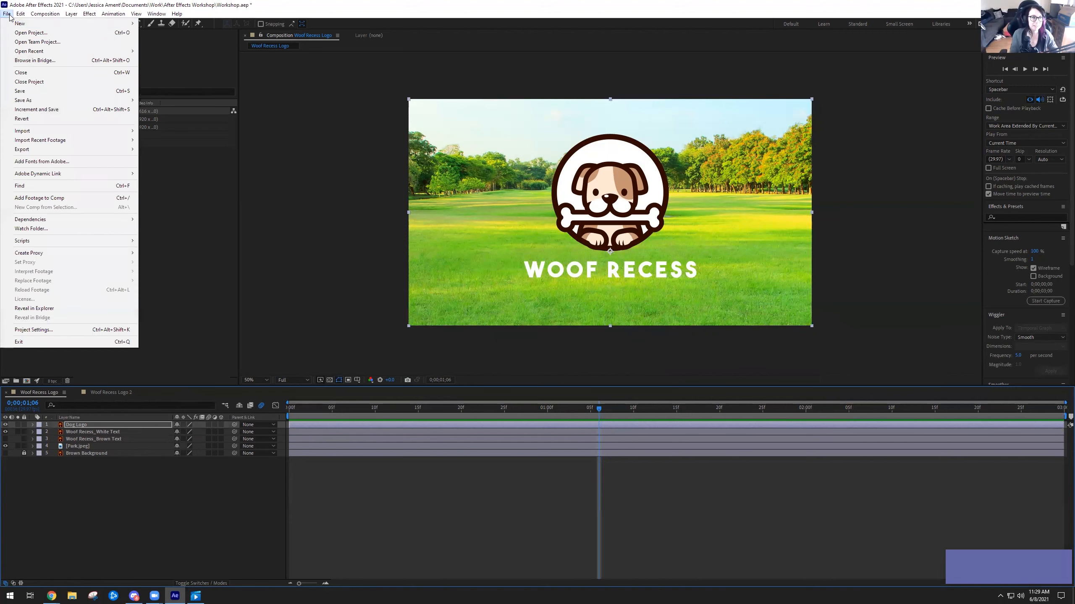
pyautogui.click(17, 92)
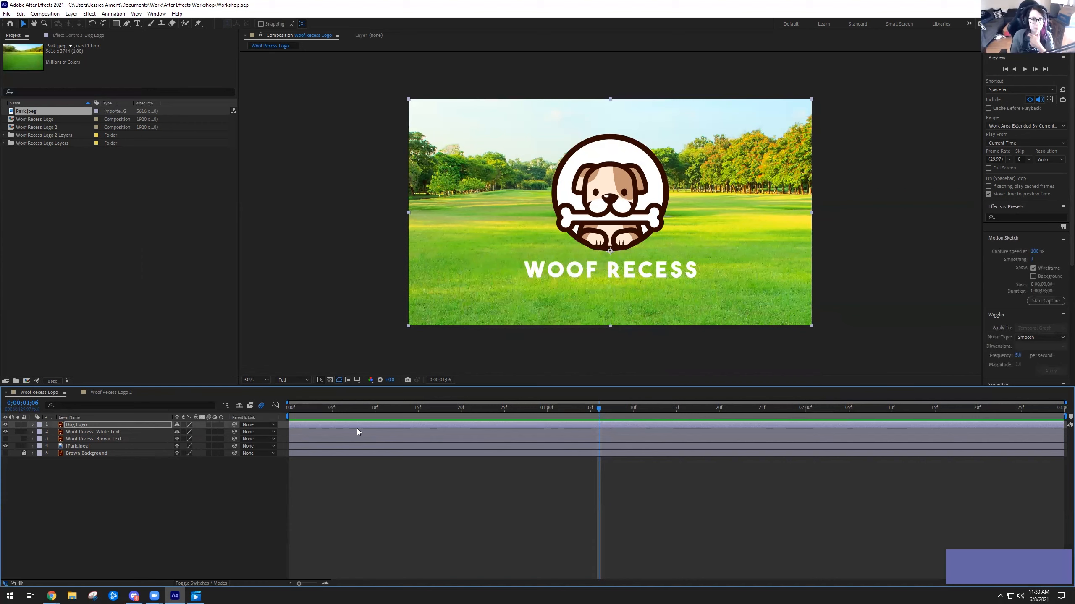
# - Return to the first frame and expand the Transform properties of the Woof Recess_White Text layer
pyautogui.moveTo(597, 408); pyautogui.dragTo(249, 417)
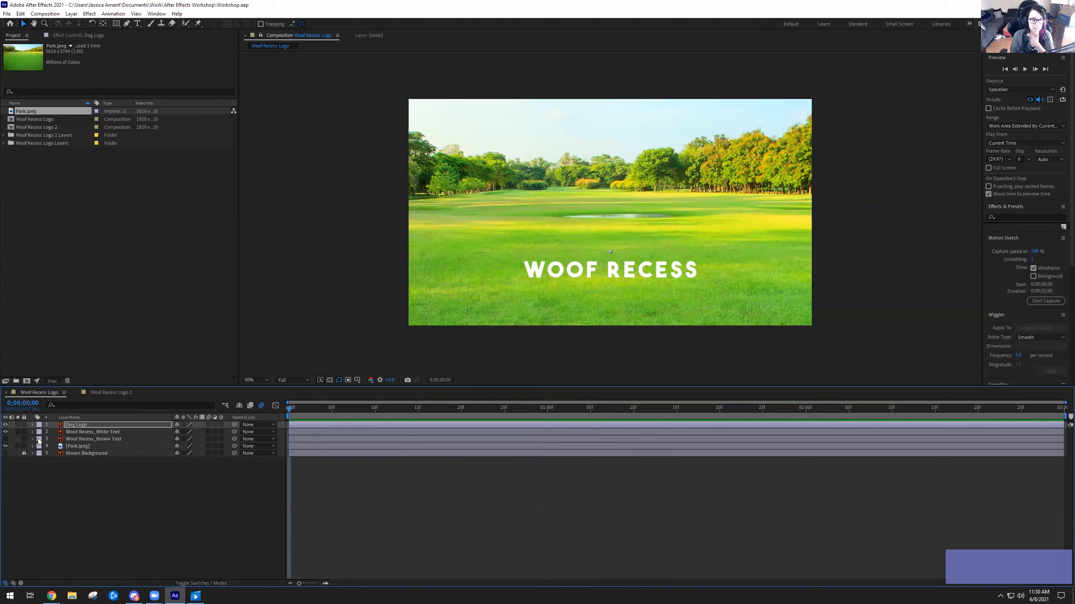
pyautogui.click(105, 433)
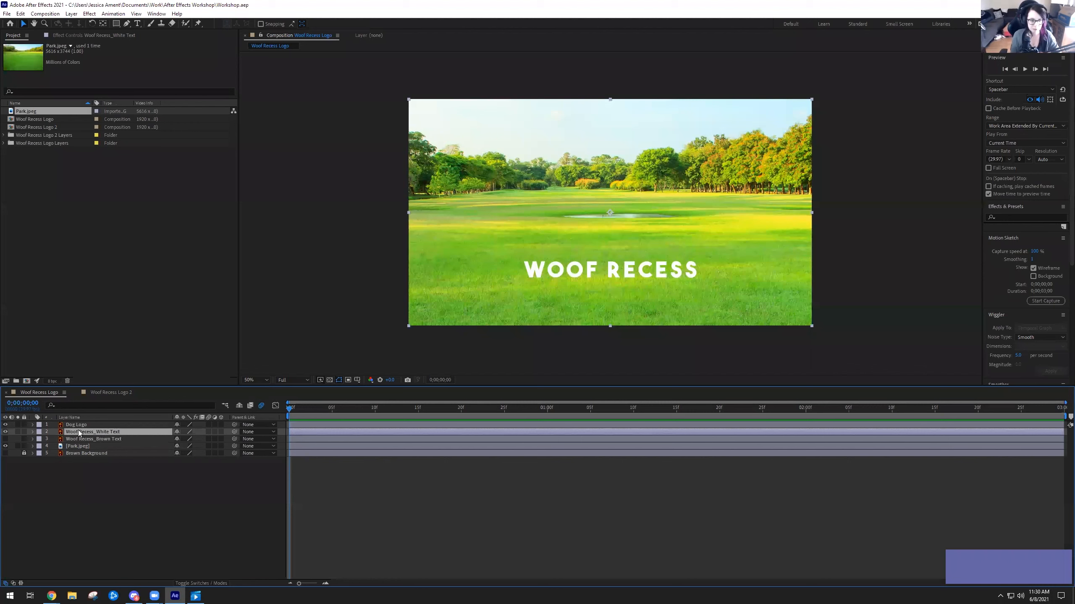
pyautogui.click(33, 432)
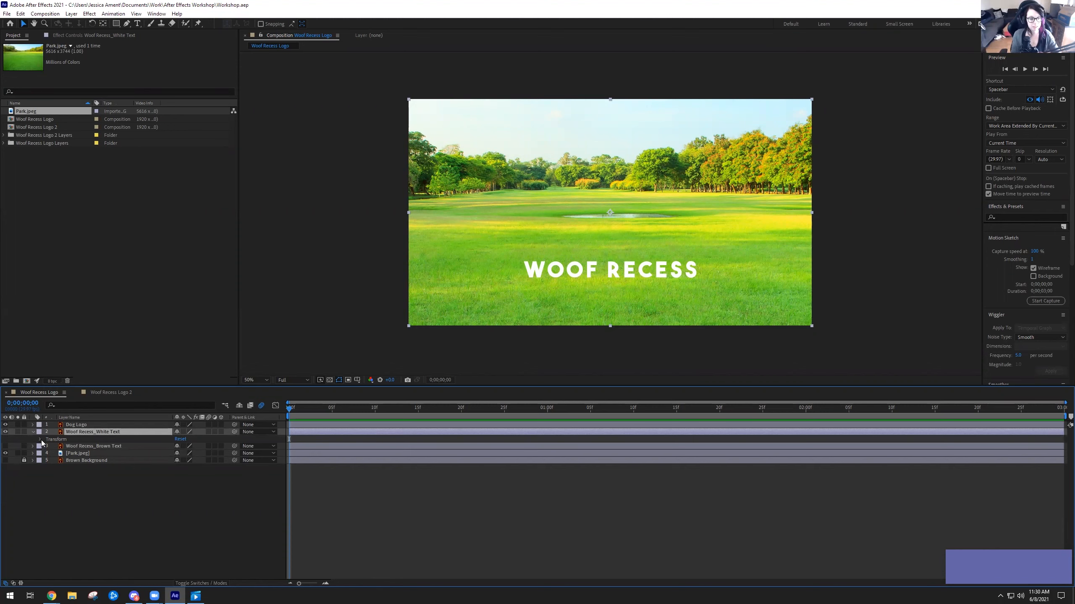
pyautogui.click(41, 439)
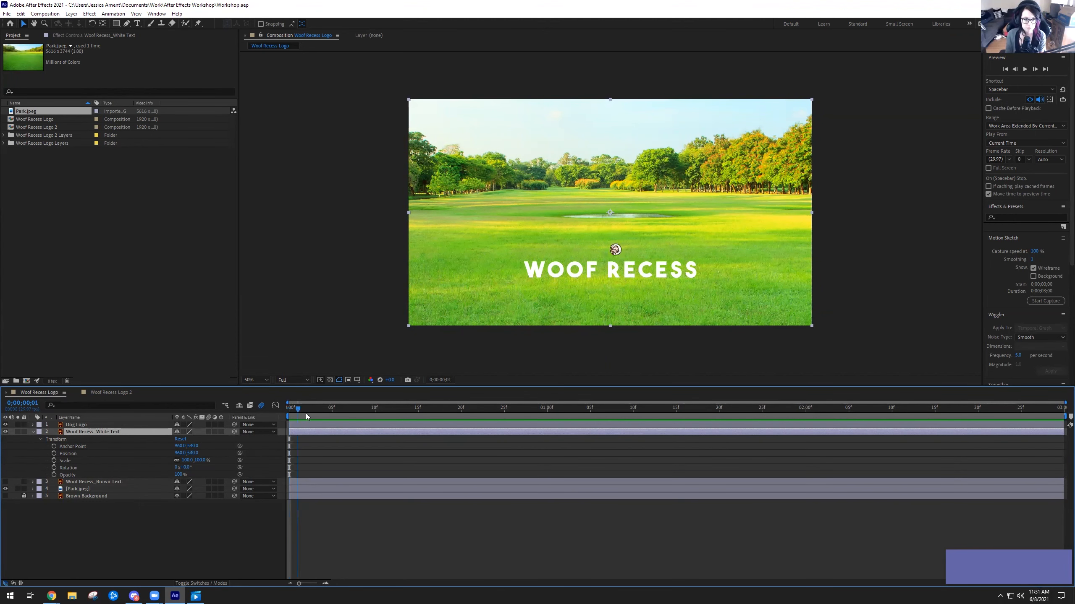
# - Switch to the finished Woof Recess Logo video, scrub to the text's entrance to examine it, and return to After Effects
pyautogui.click(195, 596)
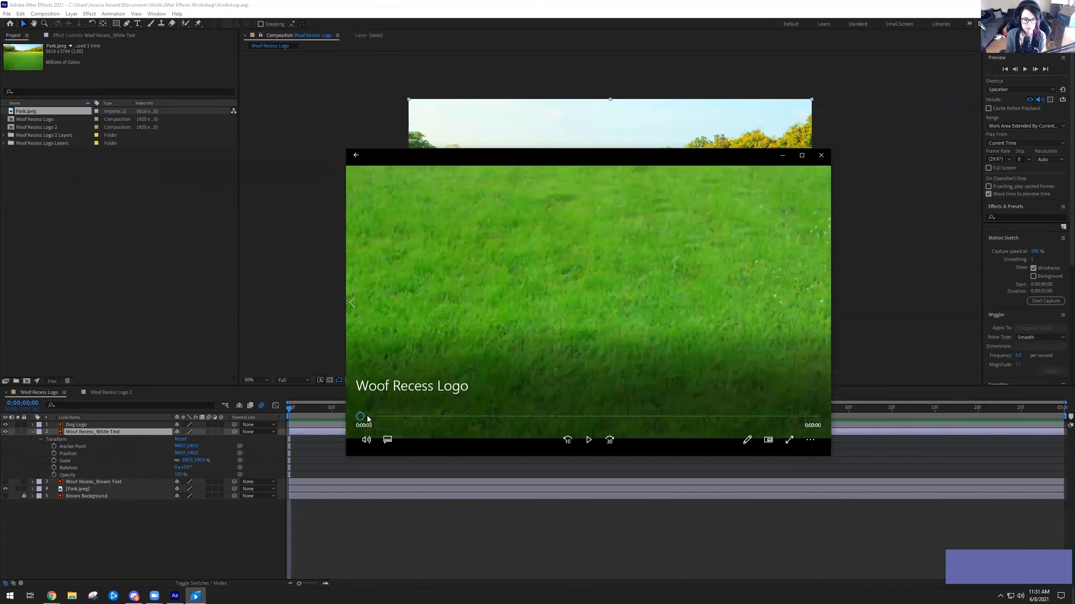
pyautogui.moveTo(360, 422); pyautogui.dragTo(530, 435)
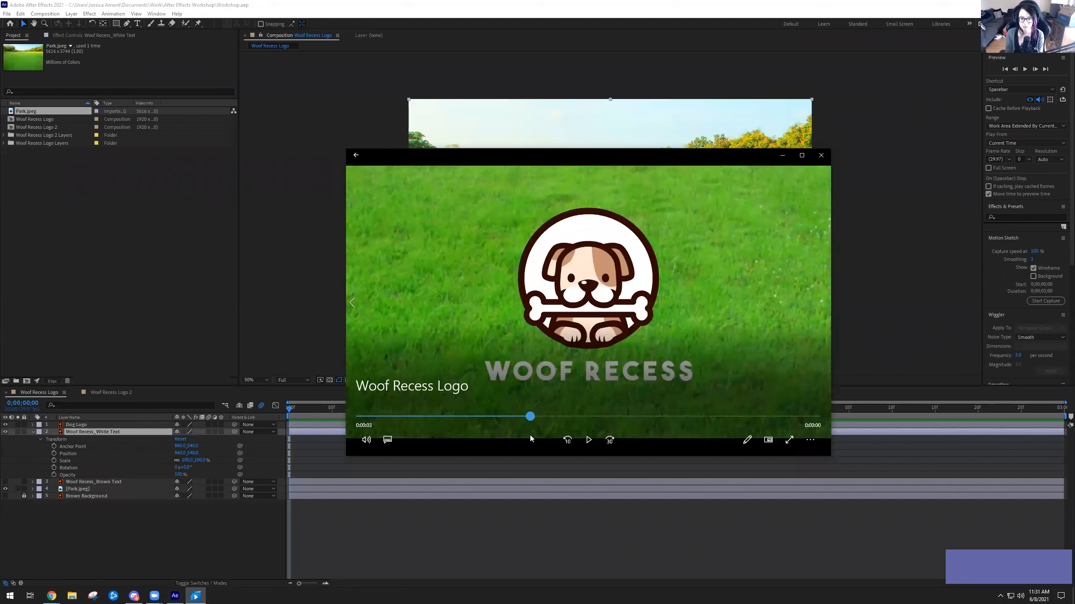
pyautogui.click(222, 542)
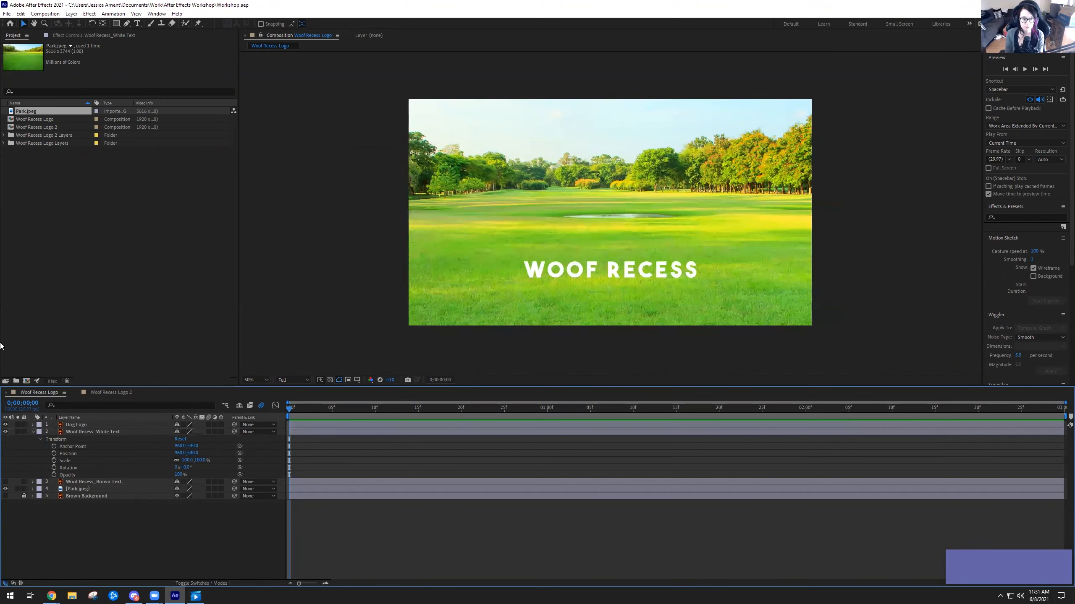
# - Try moving the white WOOF RECESS text straight down in the composition, and undo the move
pyautogui.click(114, 432)
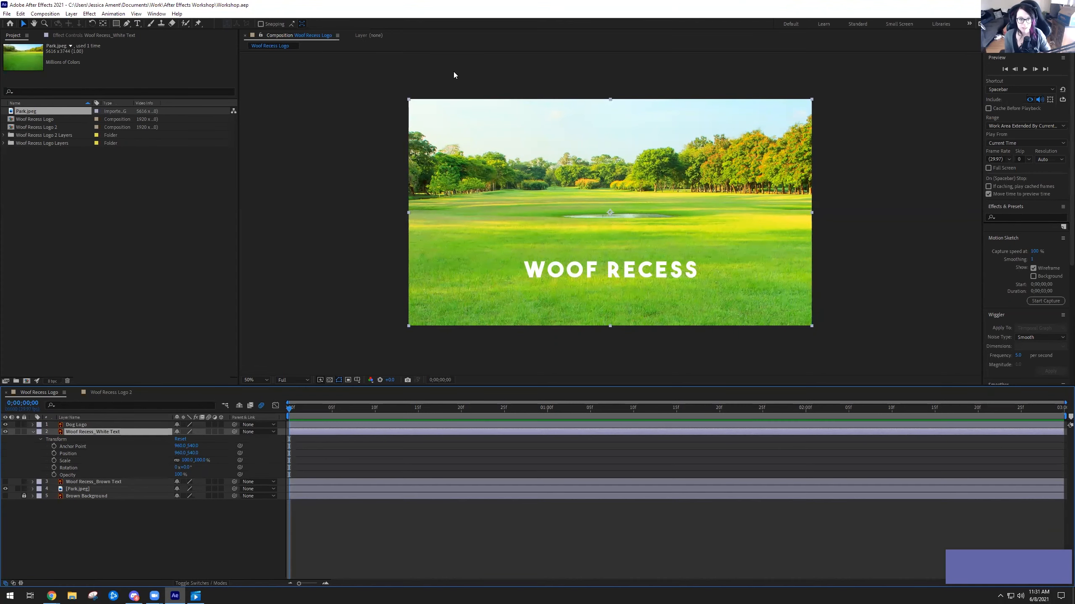
pyautogui.click(259, 378)
pyautogui.click(270, 392)
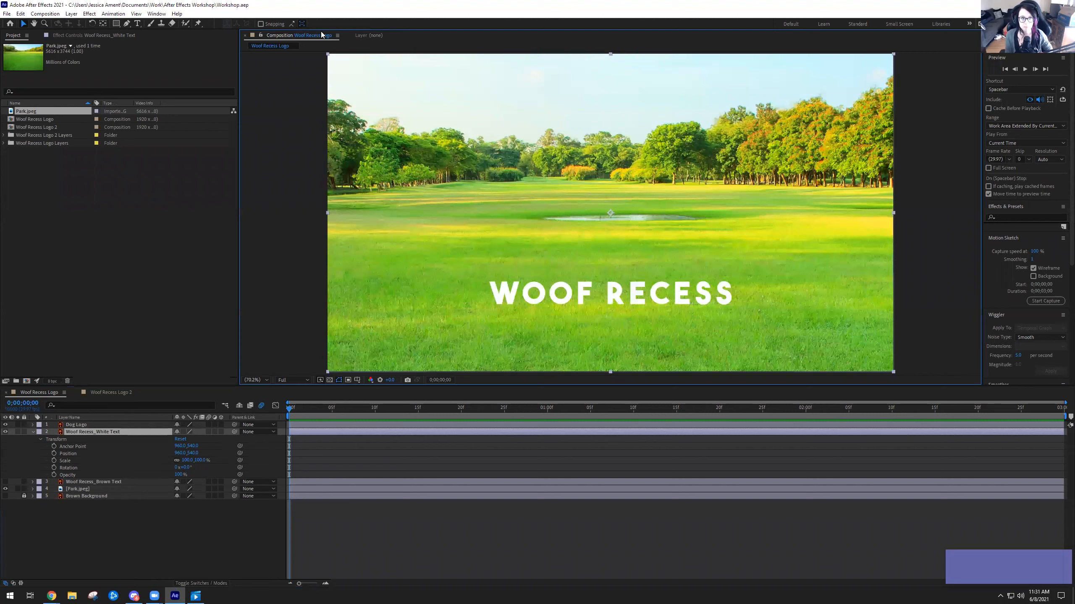
pyautogui.click(552, 298)
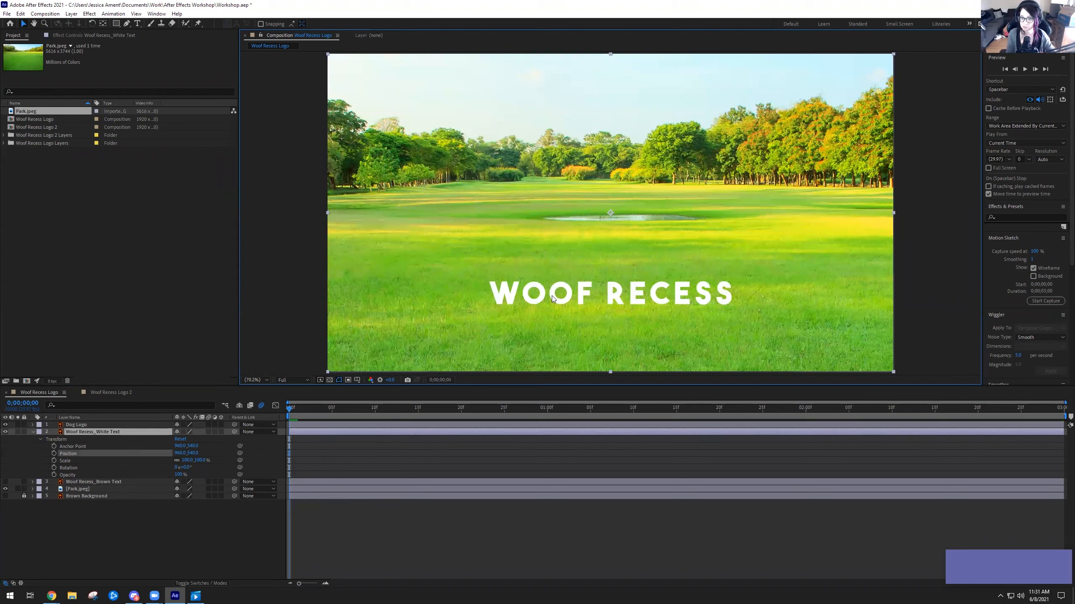
pyautogui.moveTo(552, 298); pyautogui.dragTo(568, 318)
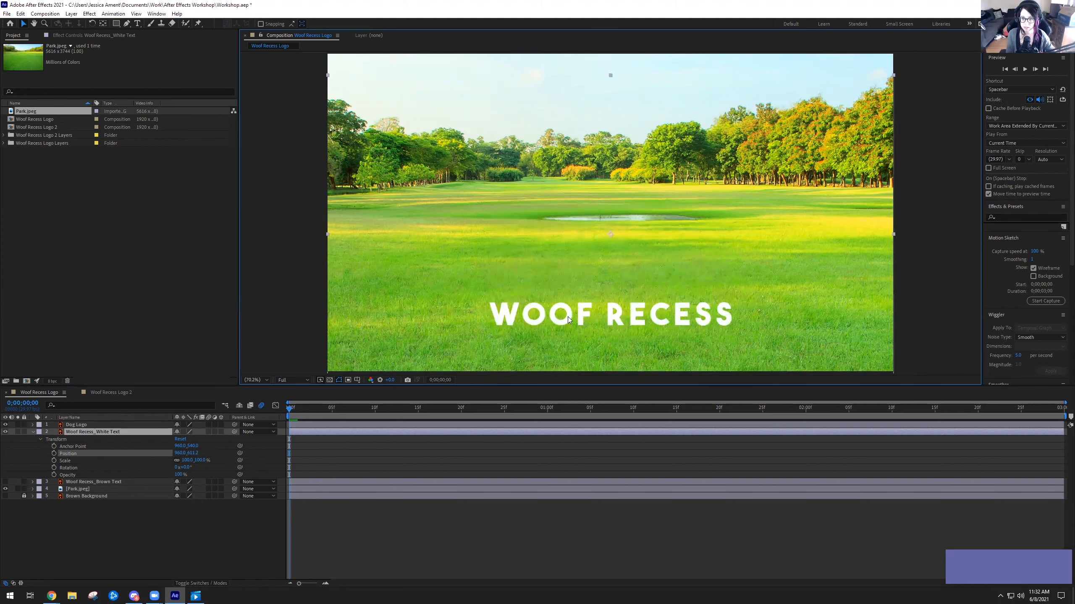
pyautogui.scroll(-1, 917, 320)
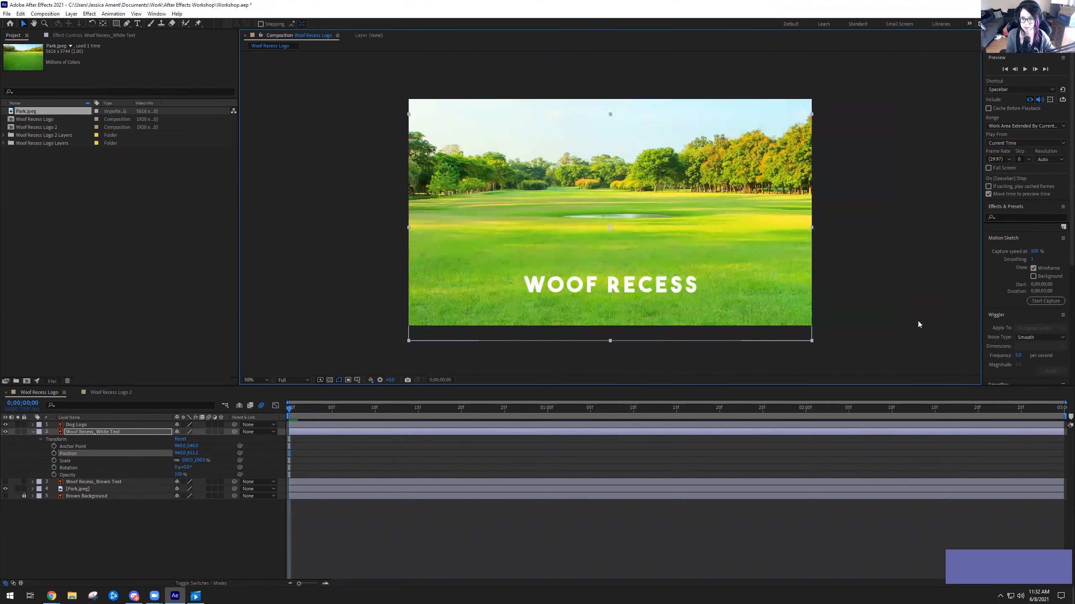
pyautogui.hotkey('ctrl', 'z')
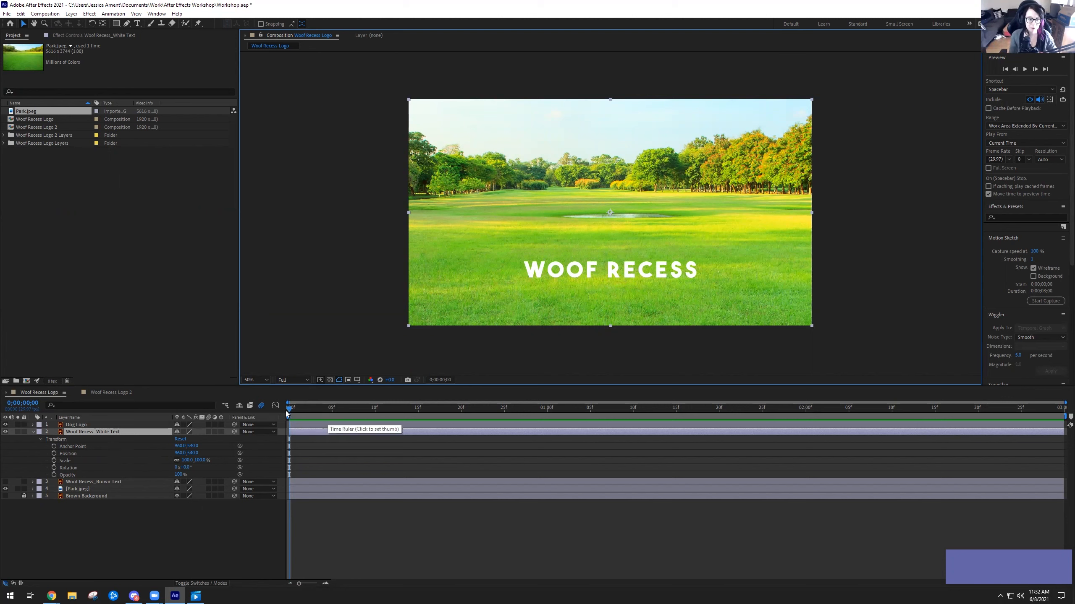
# - Add a Position keyframe to the Woof Recess_White Text layer at 0;00;00;10, keeping the text in its final place
pyautogui.click(315, 411)
pyautogui.moveTo(330, 412); pyautogui.dragTo(377, 417)
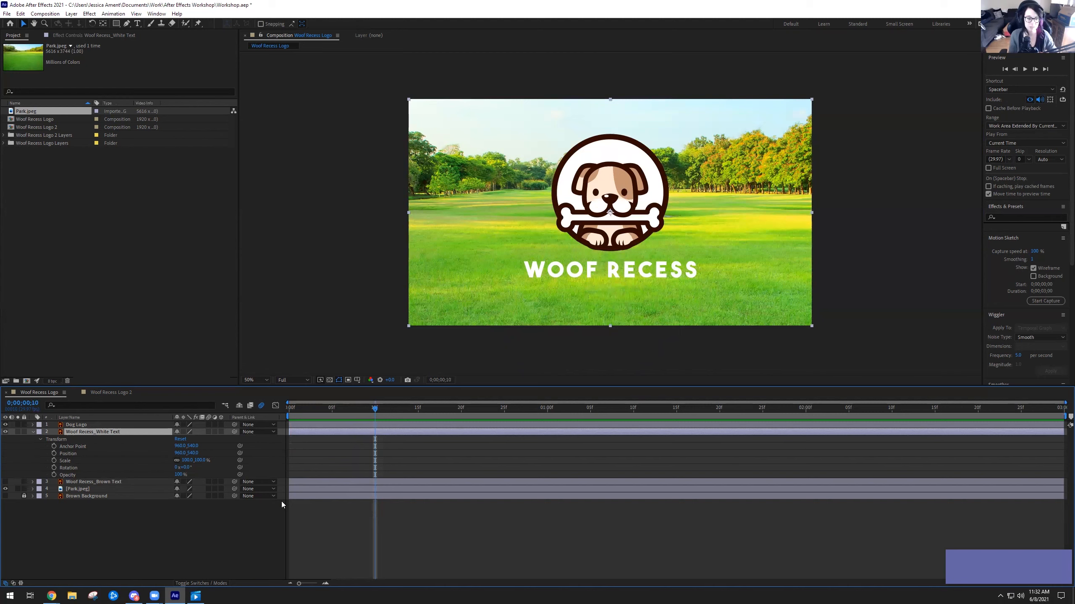
pyautogui.click(54, 454)
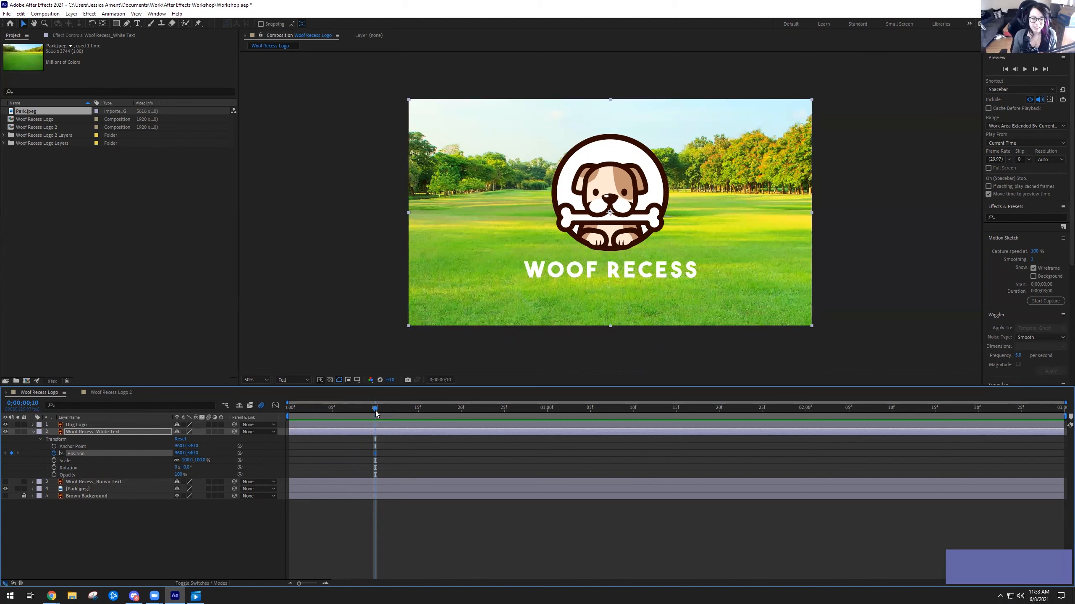
# - Keyframe the white text's Position at the first frame by moving it straight down out of the frame, about 320 px lower
pyautogui.moveTo(375, 410); pyautogui.dragTo(284, 402)
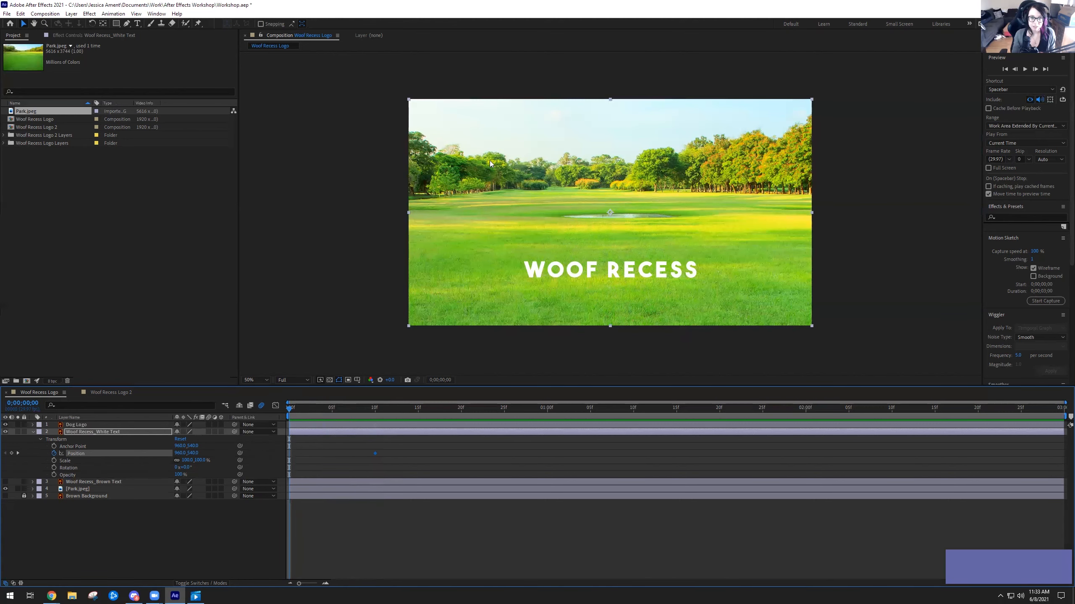
pyautogui.click(250, 383)
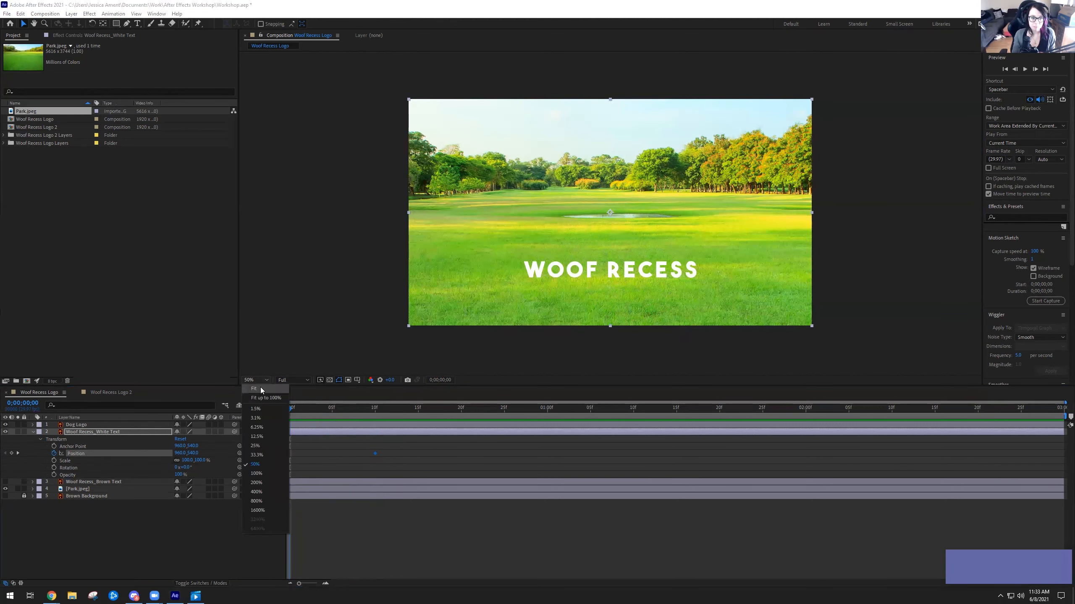
pyautogui.click(260, 388)
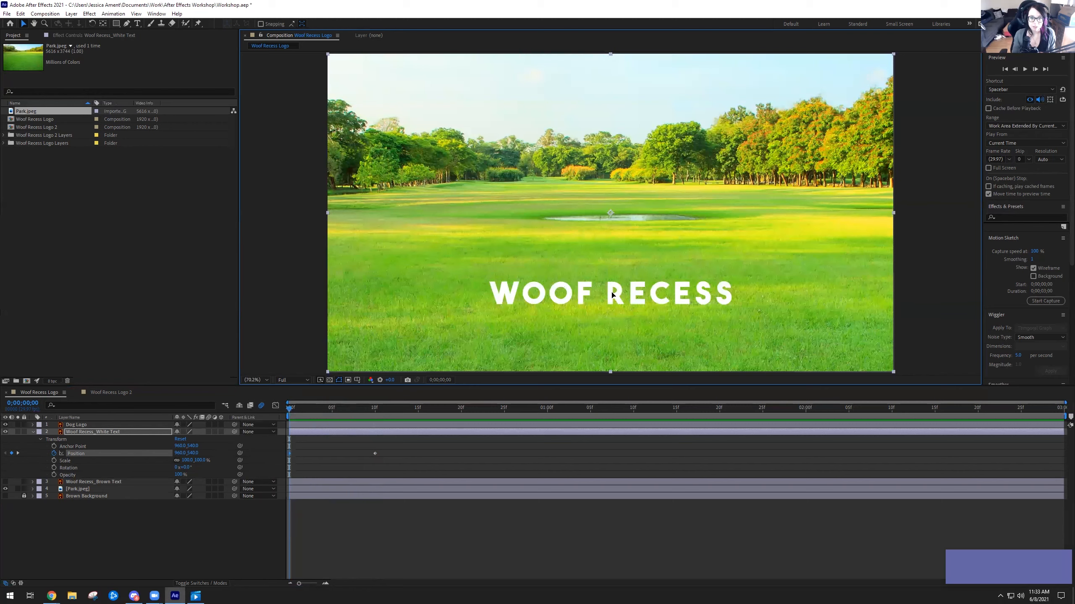
pyautogui.moveTo(613, 295); pyautogui.dragTo(610, 388)
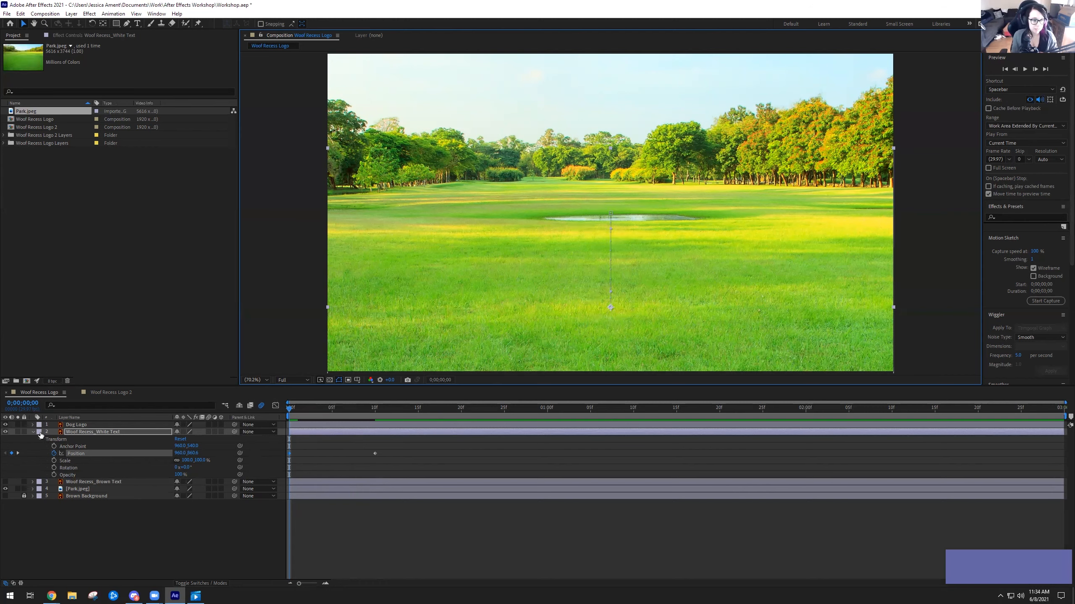
# - Set the Woof Recess_White Text layer's label color to Red and scrub over the start of its motion, ending at the first frame
pyautogui.click(39, 432)
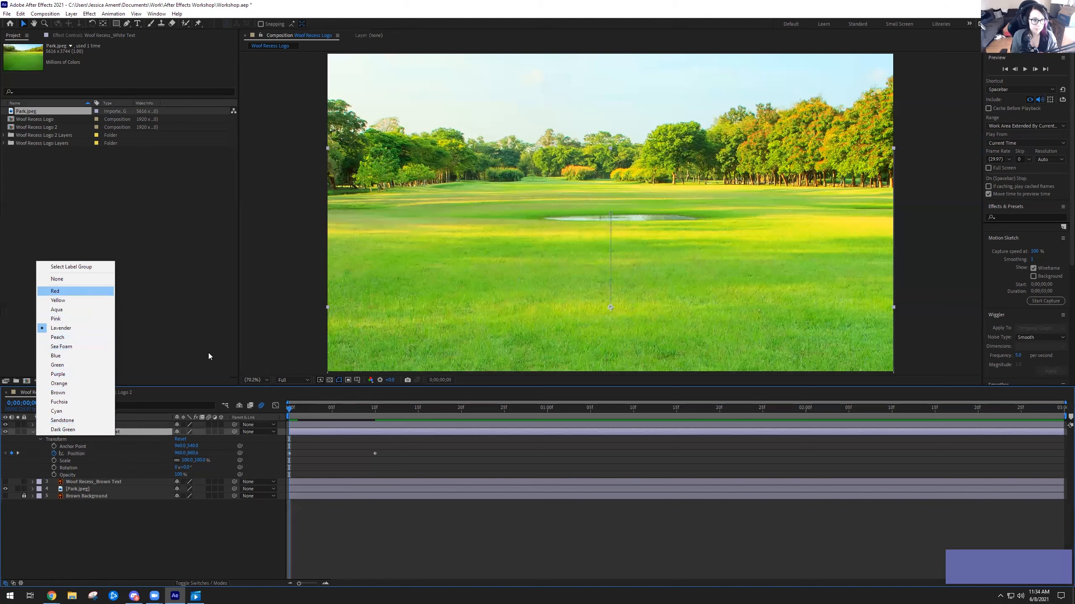
pyautogui.click(55, 291)
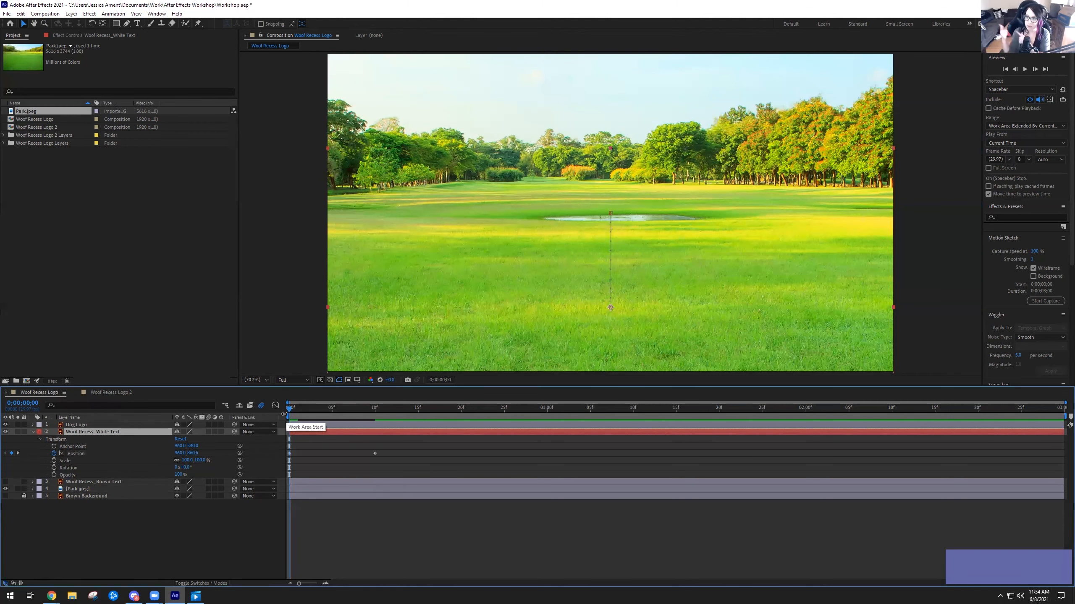
pyautogui.moveTo(290, 408)
pyautogui.mouseDown()
pyautogui.moveTo(306, 413)
pyautogui.moveTo(285, 411)
pyautogui.mouseUp()
pyautogui.scroll(-1, 484, 237)
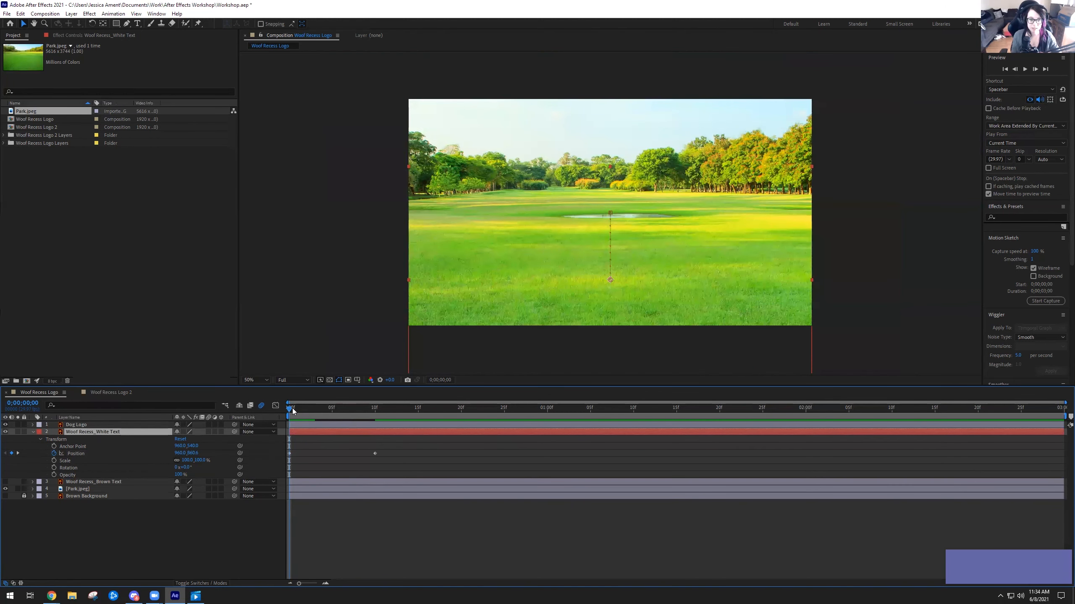
pyautogui.moveTo(288, 409)
pyautogui.mouseDown()
pyautogui.moveTo(486, 423)
pyautogui.moveTo(281, 425)
pyautogui.mouseUp()
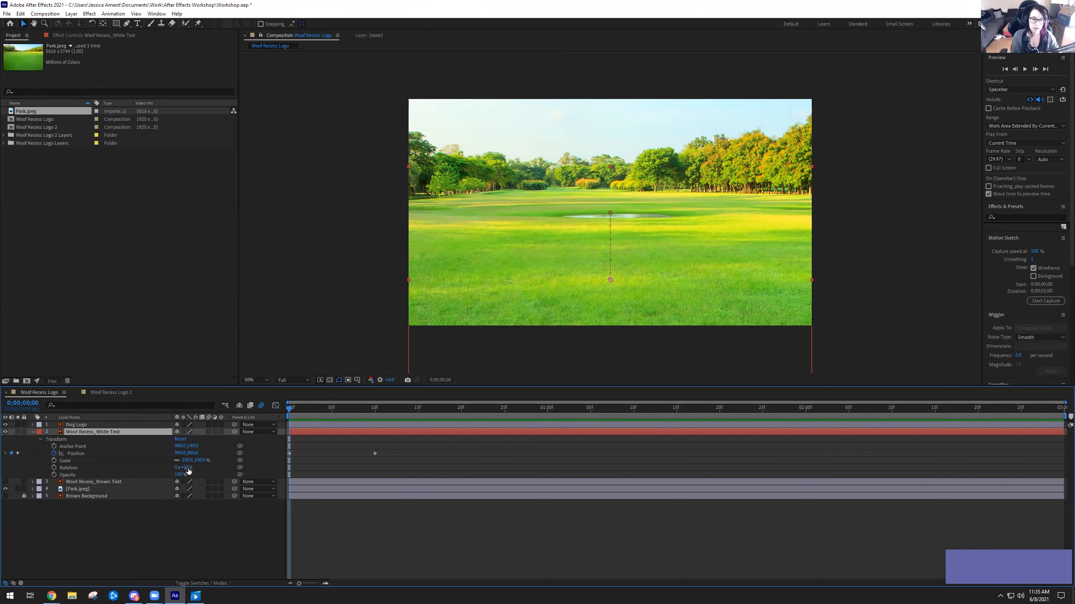
# - Keyframe the white text's Opacity at 0% on the first frame
pyautogui.click(58, 474)
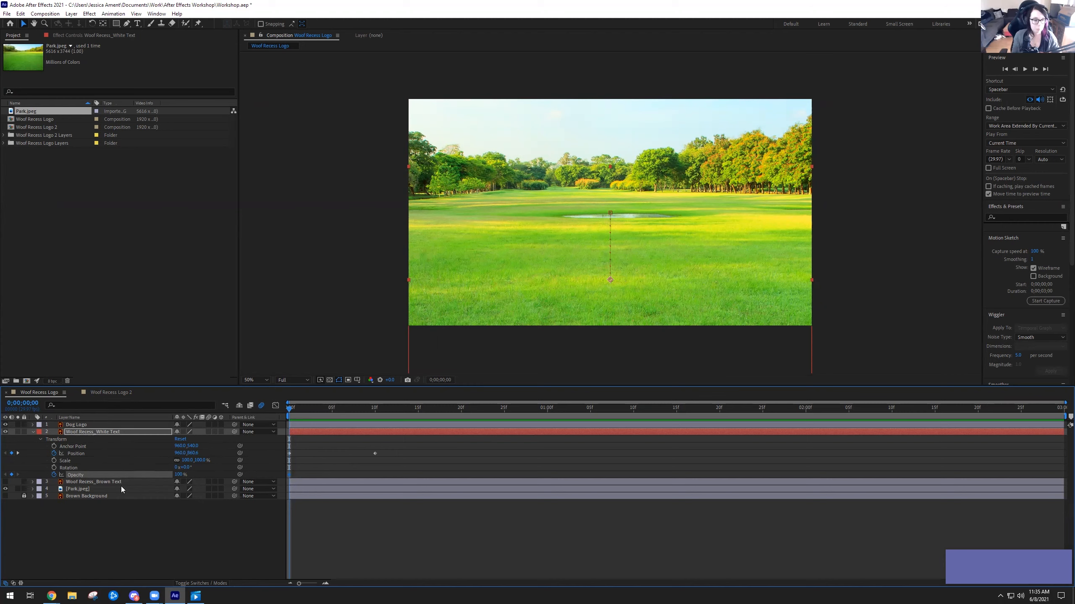
pyautogui.click(179, 475)
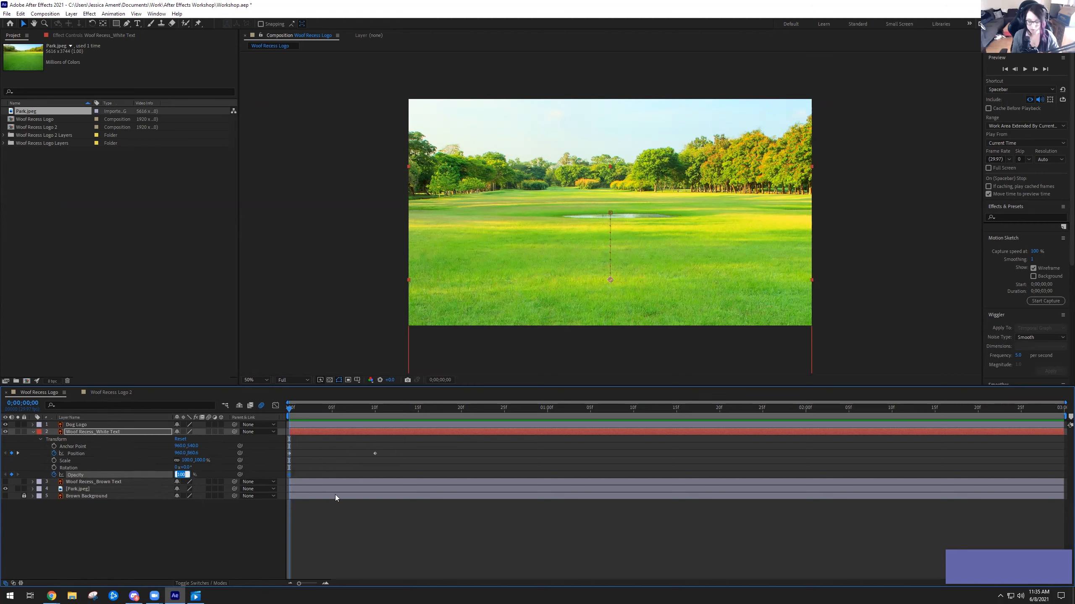
pyautogui.write('0')
pyautogui.press('Return')
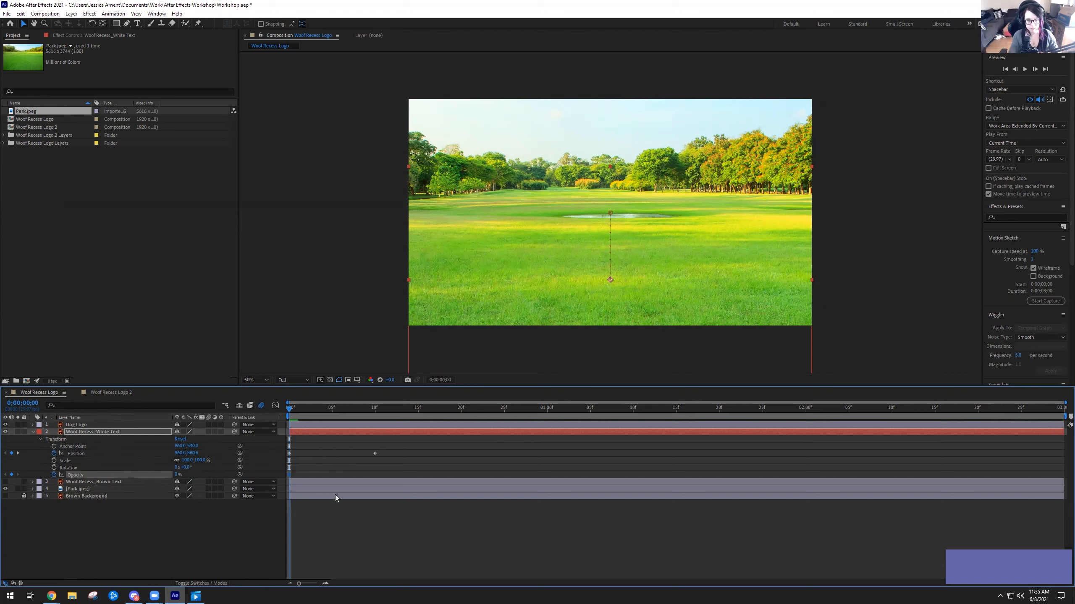
# - Keyframe the white text's Opacity at 100% at 0;00;00;10
pyautogui.moveTo(291, 409); pyautogui.dragTo(375, 418)
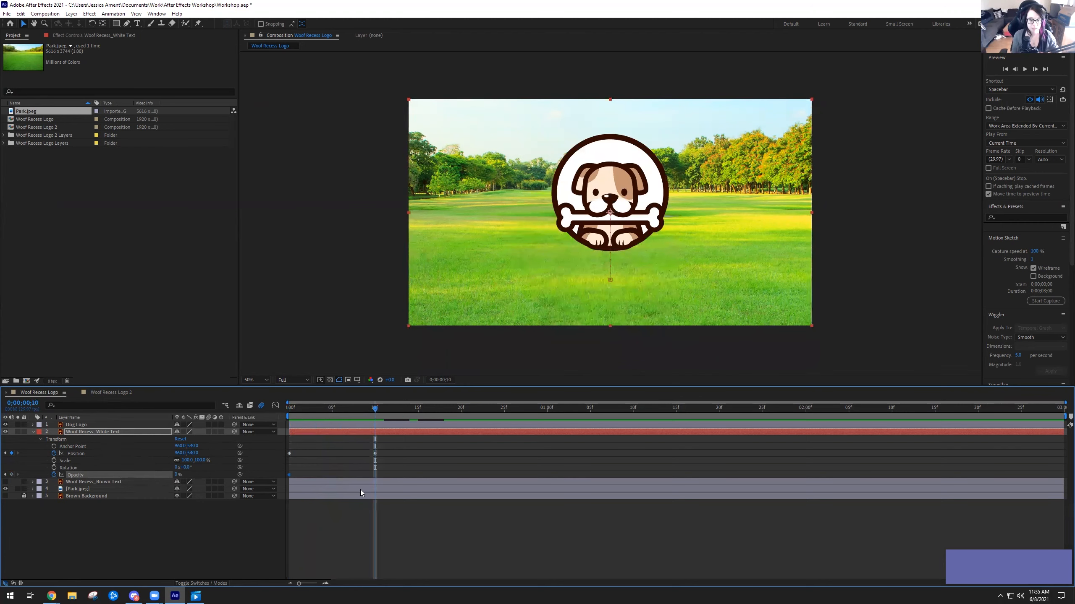
pyautogui.click(176, 474)
pyautogui.write('100')
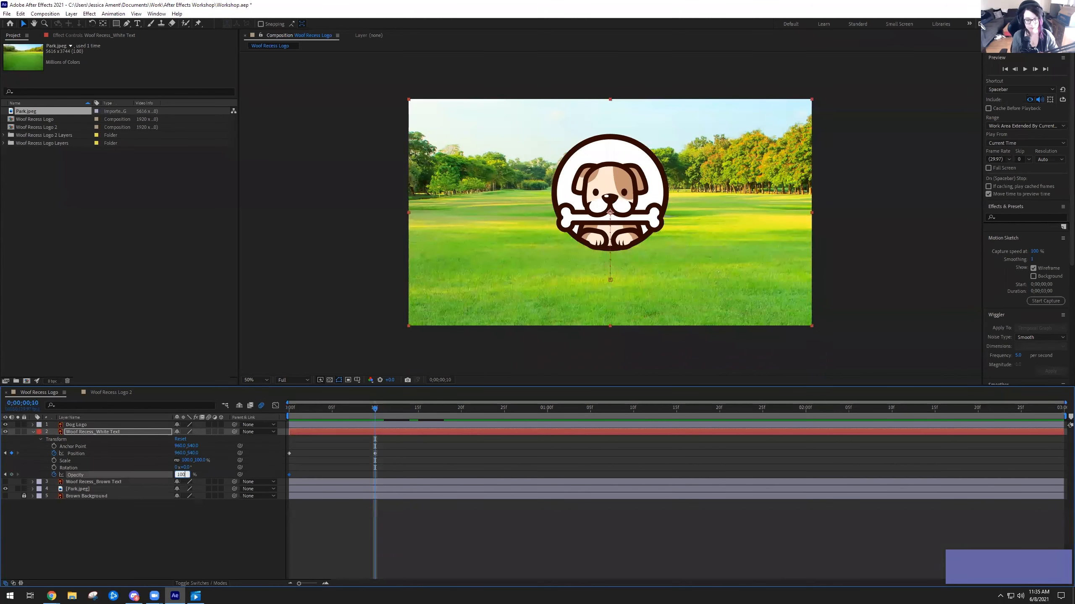
pyautogui.press('Return')
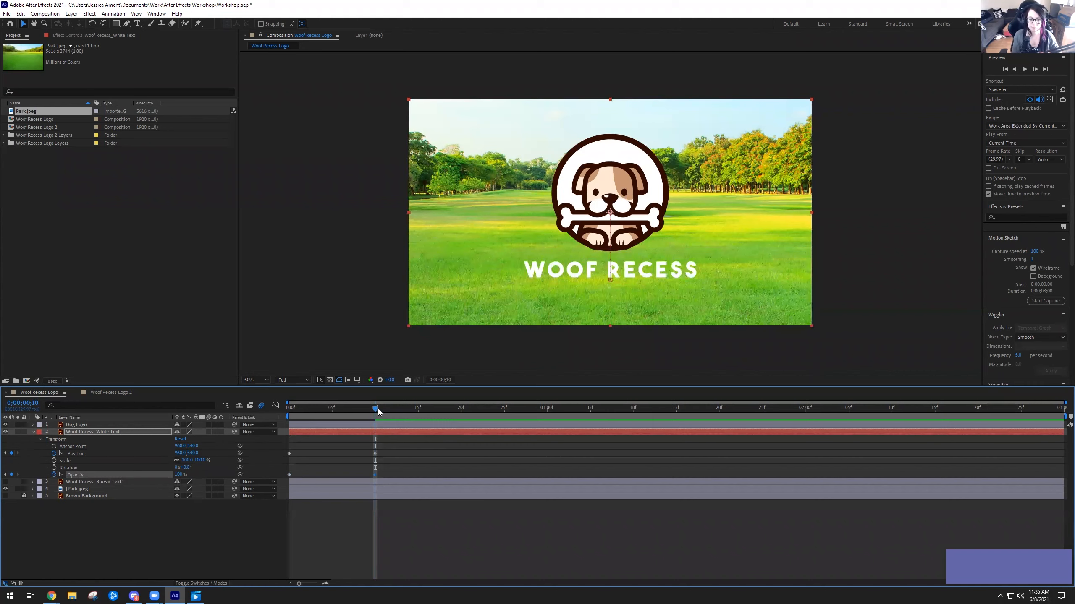
# - Play the animation from the first frame and scrub through it to examine the text sliding up and fading in
pyautogui.moveTo(359, 408); pyautogui.dragTo(295, 417)
pyautogui.press('Home')
pyautogui.press('space')
pyautogui.press('space')
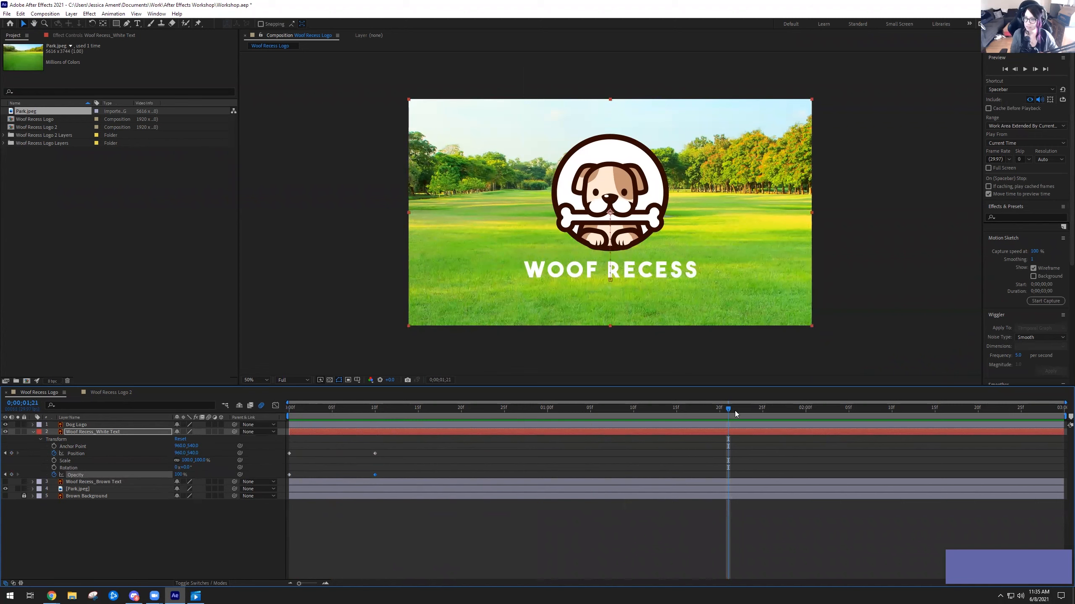
pyautogui.moveTo(364, 418); pyautogui.dragTo(591, 440)
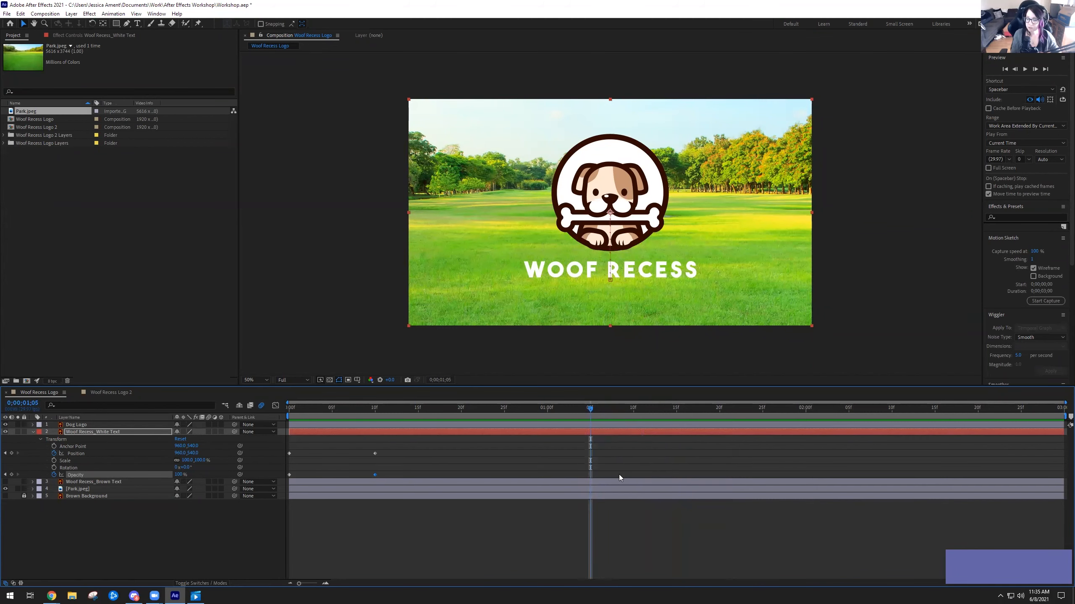
# - Collapse the Woof Recess_White Text layer's properties and deselect the layer
pyautogui.click(34, 432)
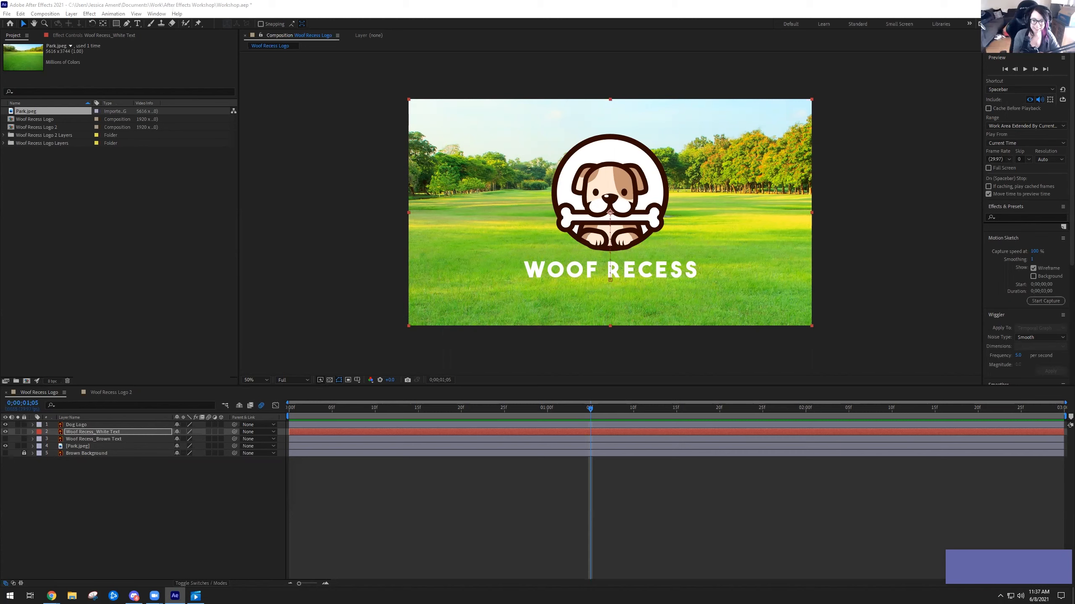
pyautogui.click(527, 538)
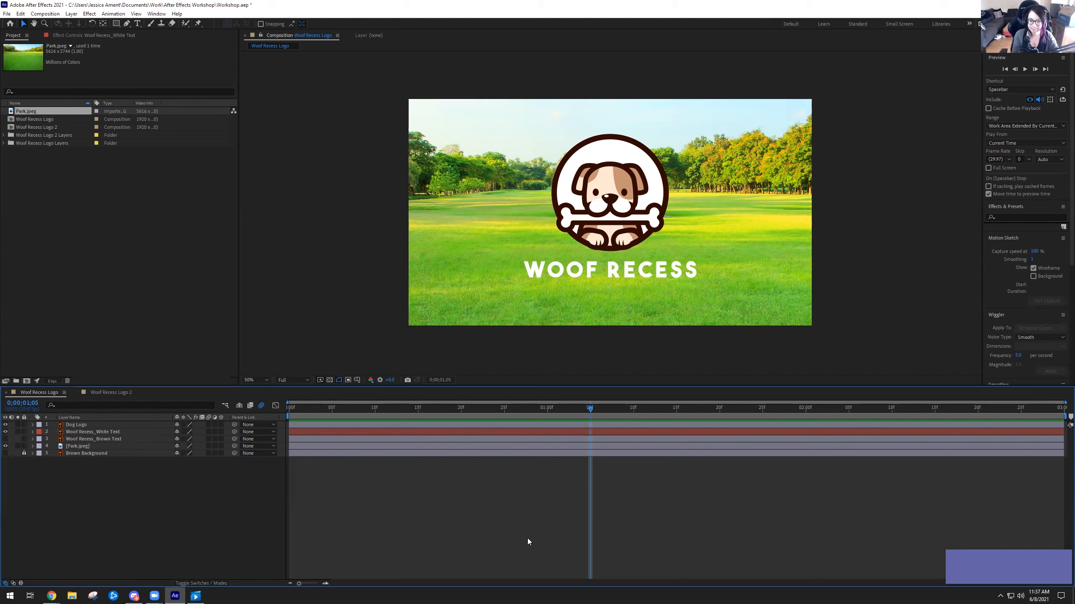
# - Step forward and backward frame by frame around 0;00;01;05 in the timeline to examine individual frames
pyautogui.press('pagedown')
pyautogui.press('pagedown')
pyautogui.press('pagedown')
pyautogui.press('pagedown')
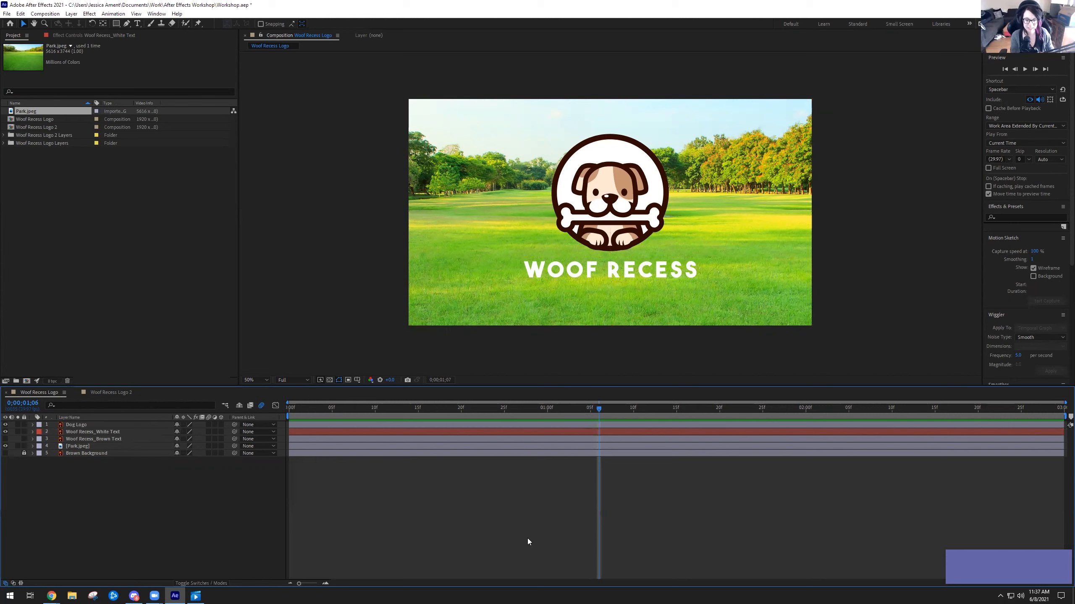
pyautogui.press('pageup')
pyautogui.press('pageup')
pyautogui.press('pageup')
pyautogui.press('pageup')
pyautogui.press('pageup')
pyautogui.press('pageup')
pyautogui.press('pageup')
pyautogui.press('pagedown')
pyautogui.press('pagedown')
pyautogui.press('pagedown')
pyautogui.press('pagedown')
pyautogui.press('pagedown')
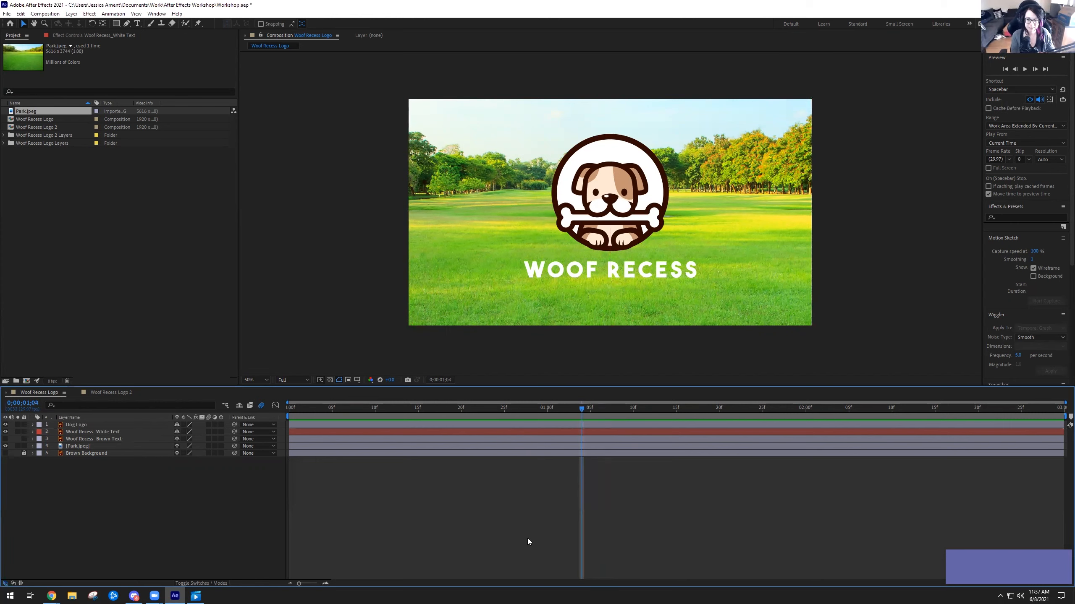
# - Play the animation and scrub back to 0;00;01;00 to examine the finished intro
pyautogui.press('pageup')
pyautogui.press('pageup')
pyautogui.press('pageup')
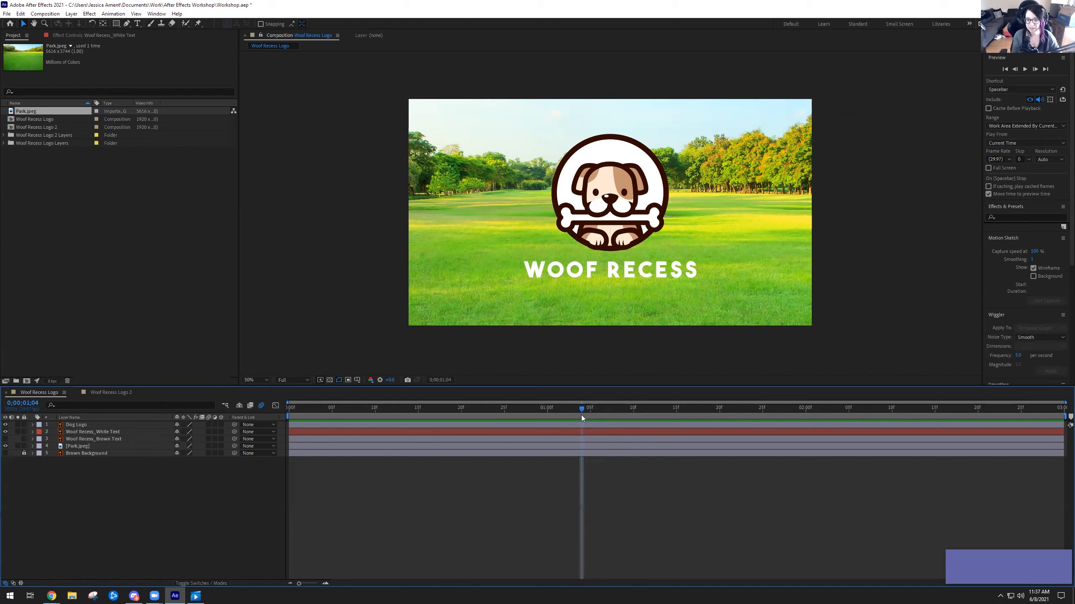
pyautogui.press('space')
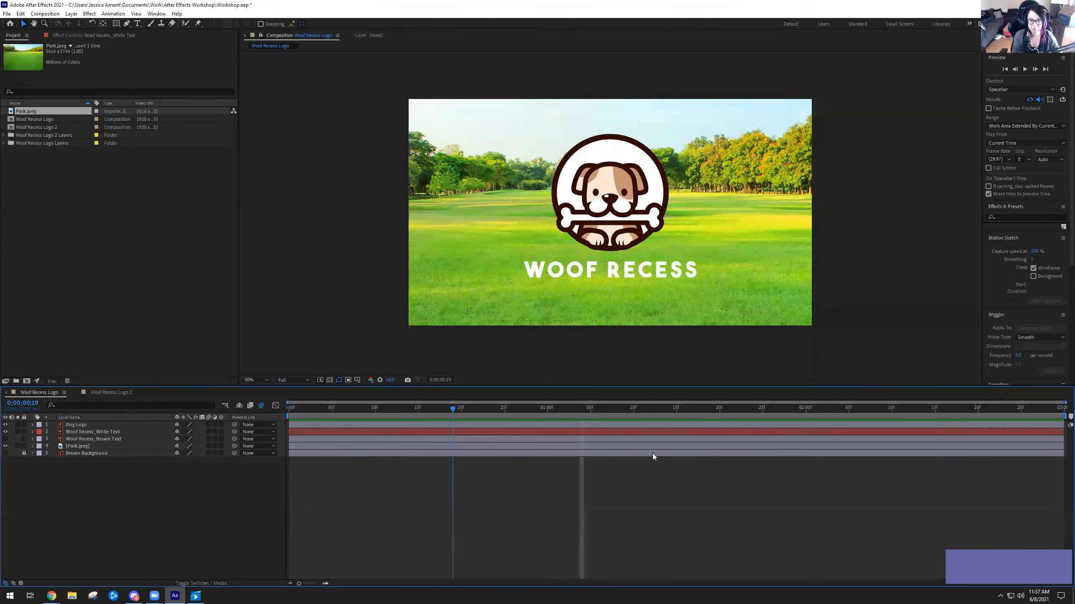
pyautogui.press('space')
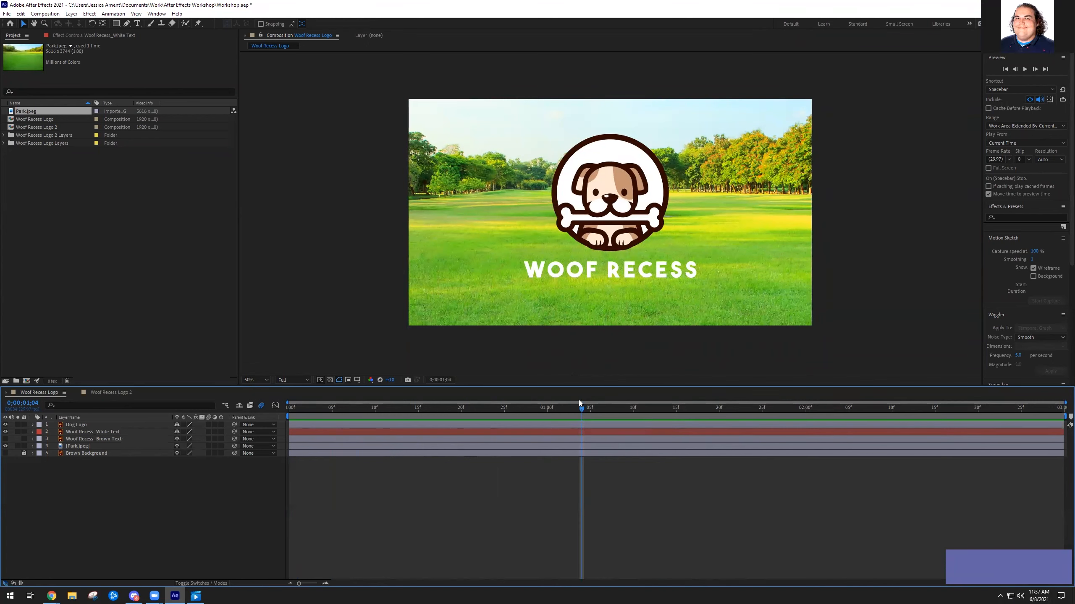
pyautogui.moveTo(579, 413); pyautogui.dragTo(548, 417)
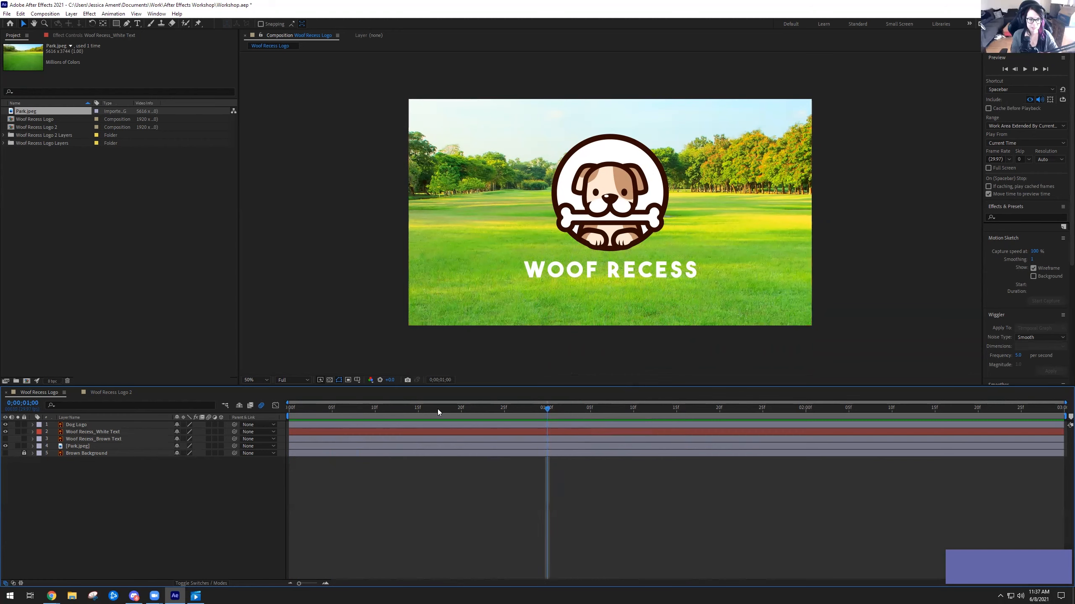
# - Reveal the Dog Logo layer's keyframed properties with its Anchor Point and Position, and move the current time to 0;00;02;00
pyautogui.click(91, 425)
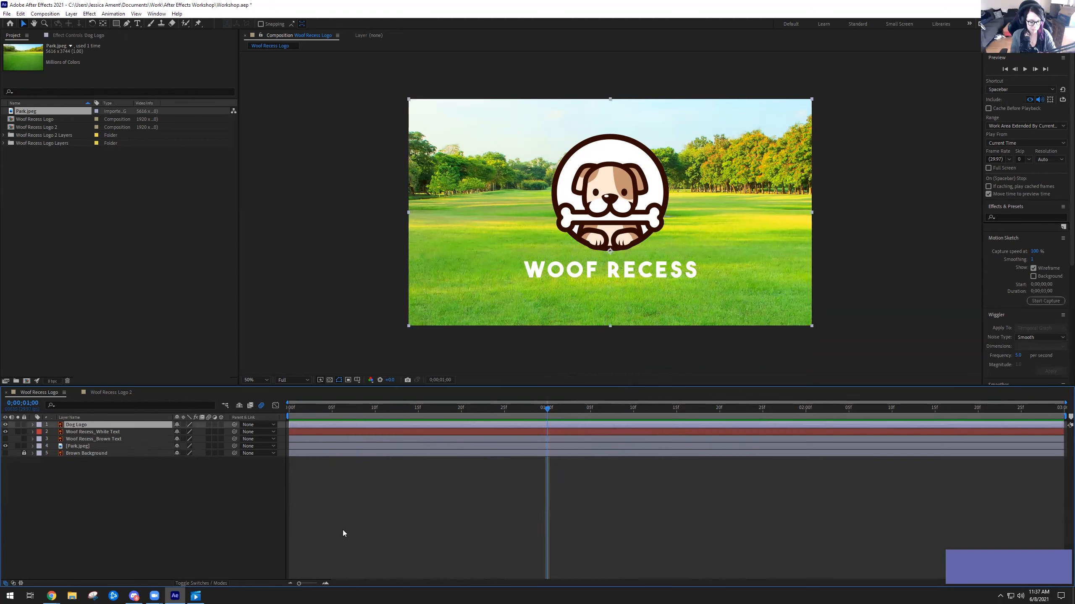
pyautogui.press('u')
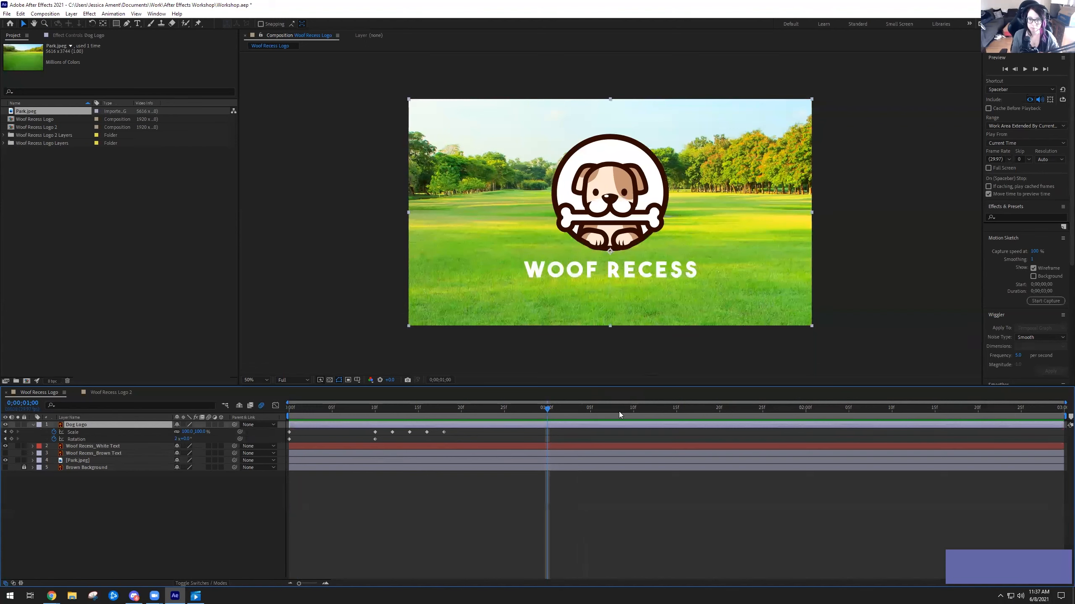
pyautogui.moveTo(549, 408); pyautogui.dragTo(591, 413)
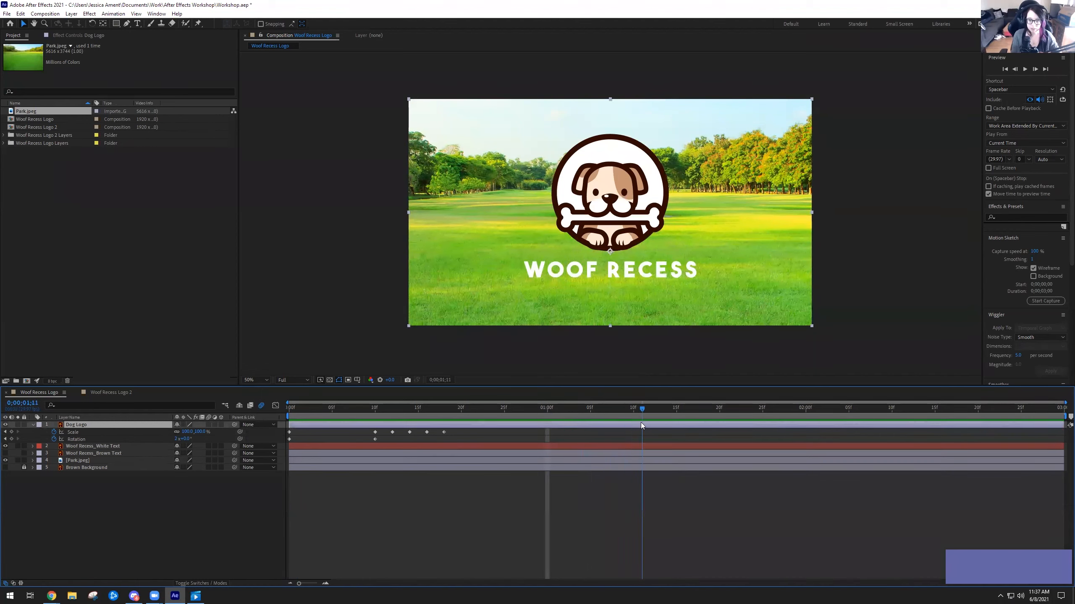
pyautogui.moveTo(642, 424); pyautogui.dragTo(805, 441)
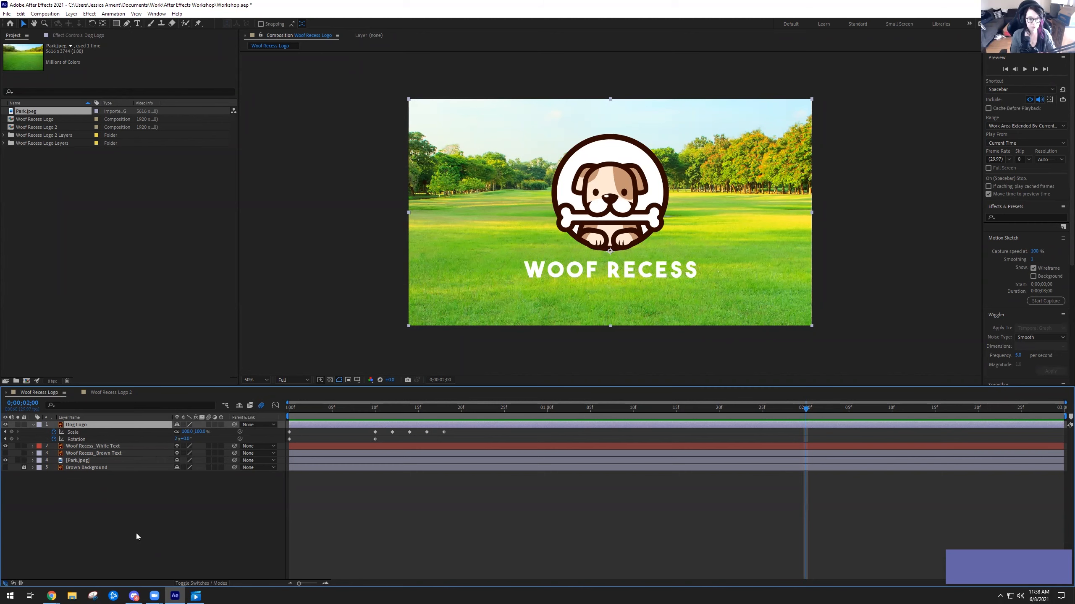
pyautogui.hotkey('shift', 'a')
pyautogui.hotkey('shift', 'p')
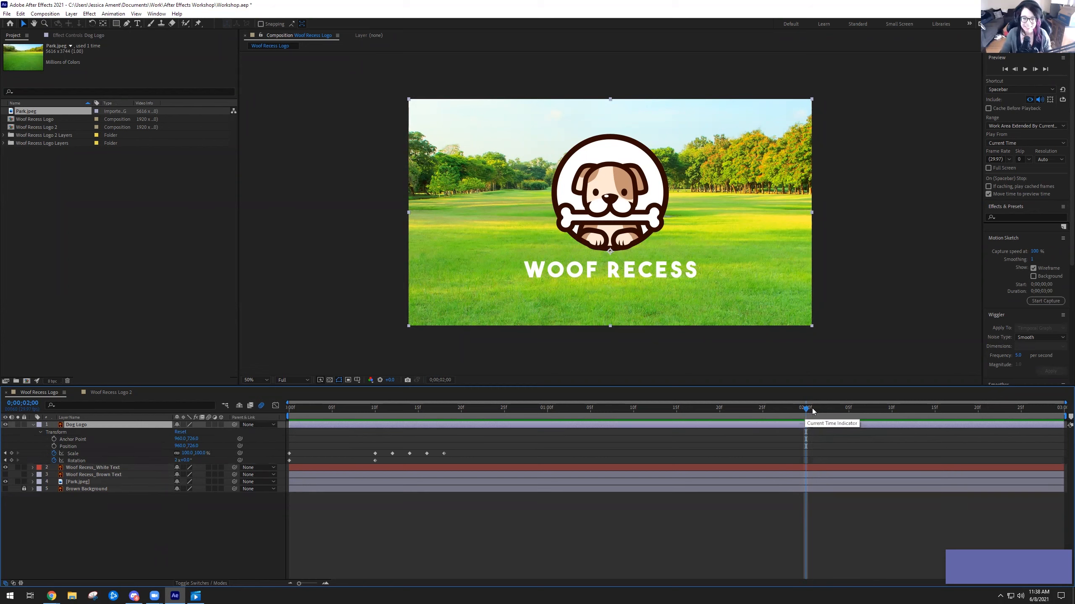
# - Switch to the video player and scrub through the finished render to examine the end of the animation, returning to After Effects
pyautogui.click(190, 595)
pyautogui.moveTo(533, 419); pyautogui.dragTo(748, 432)
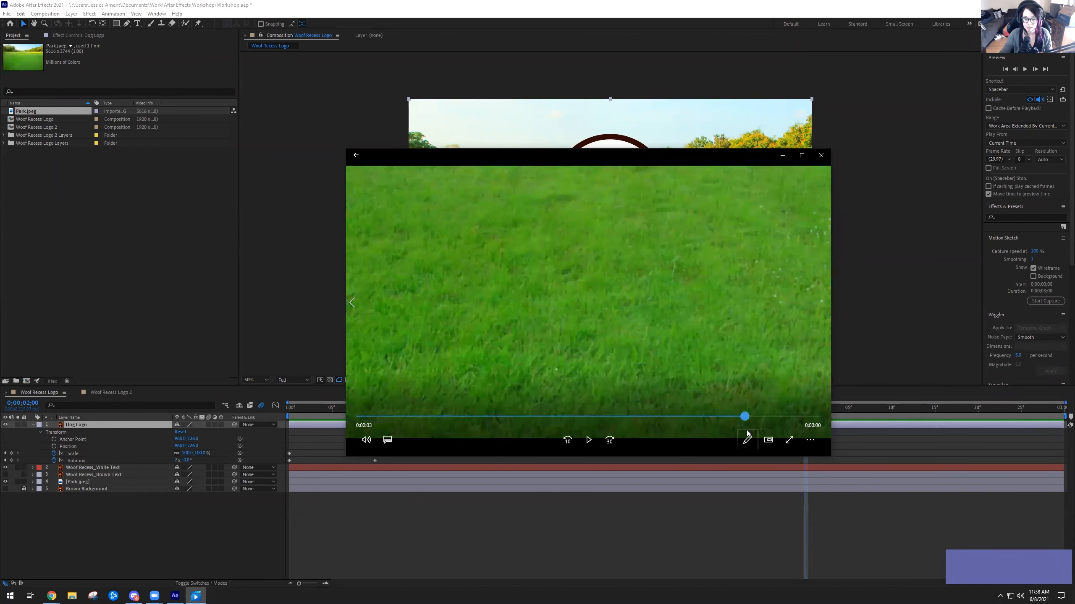
pyautogui.click(203, 540)
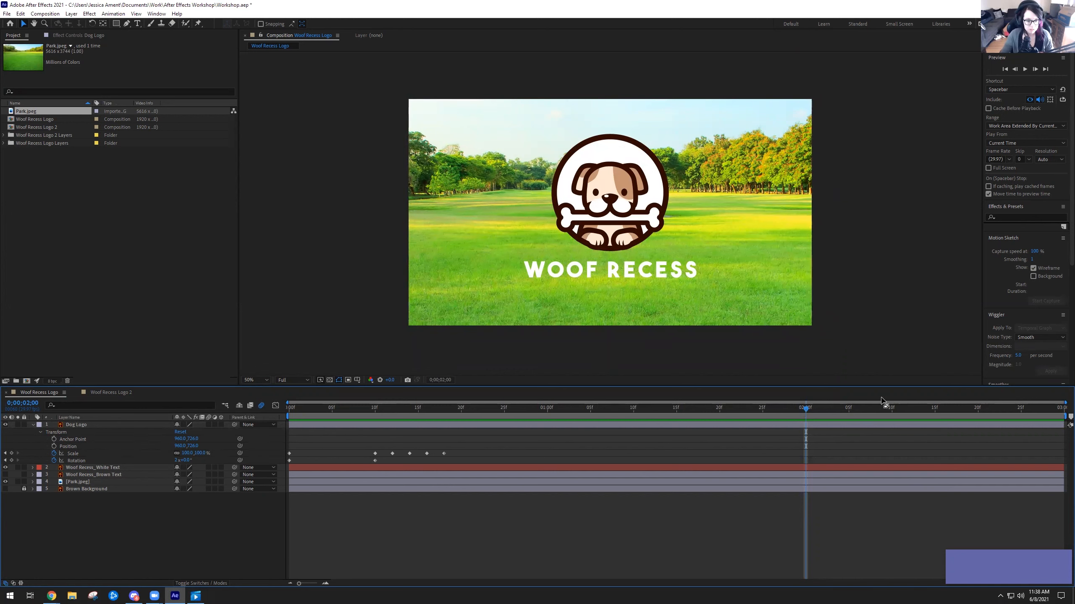
# - Keyframe the Dog Logo layer's Scale at 100% at 0;00;02;00
pyautogui.moveTo(805, 409)
pyautogui.mouseDown()
pyautogui.moveTo(788, 413)
pyautogui.moveTo(803, 414)
pyautogui.mouseUp()
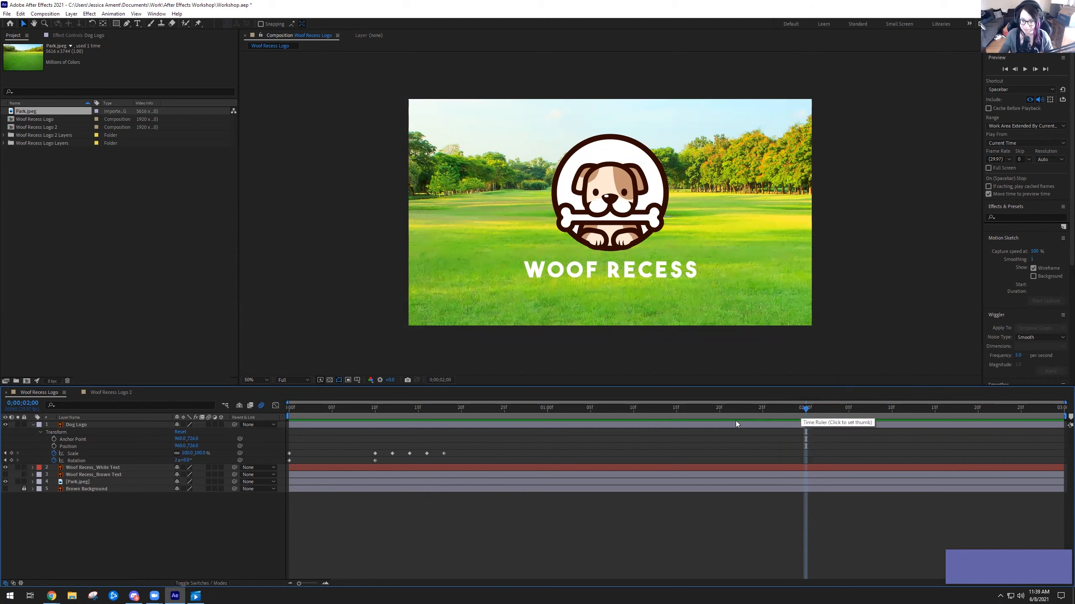
pyautogui.moveTo(200, 456); pyautogui.dragTo(202, 455)
pyautogui.click(201, 453)
pyautogui.write('100')
pyautogui.press('Return')
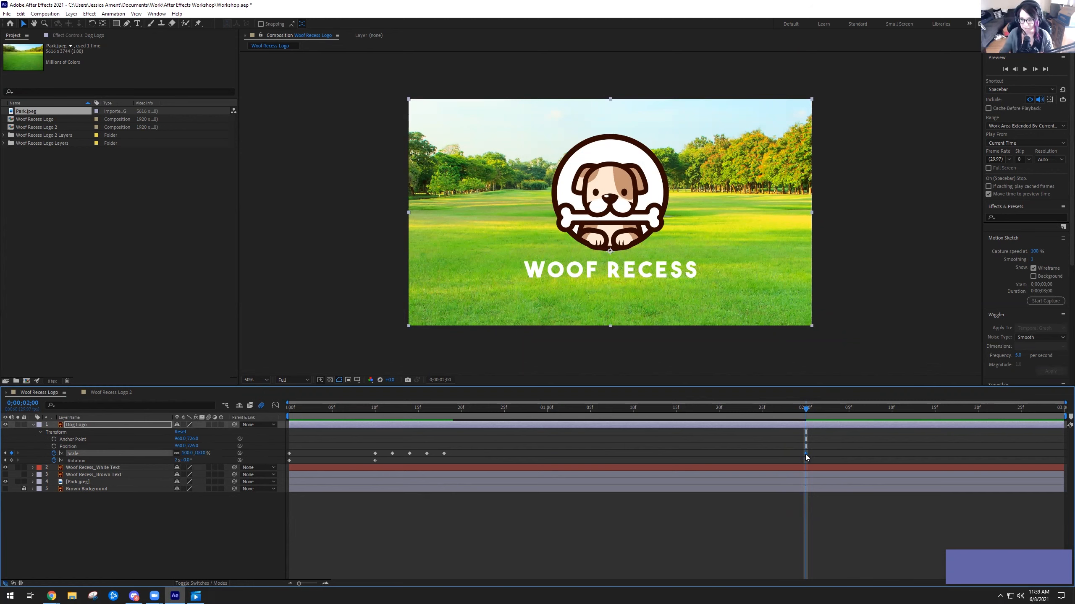
# - Try a Scale of 120% on the Dog Logo's keyframe at 0;00;02;00, and restore it to 100%
pyautogui.moveTo(804, 408); pyautogui.dragTo(801, 486)
pyautogui.click(200, 453)
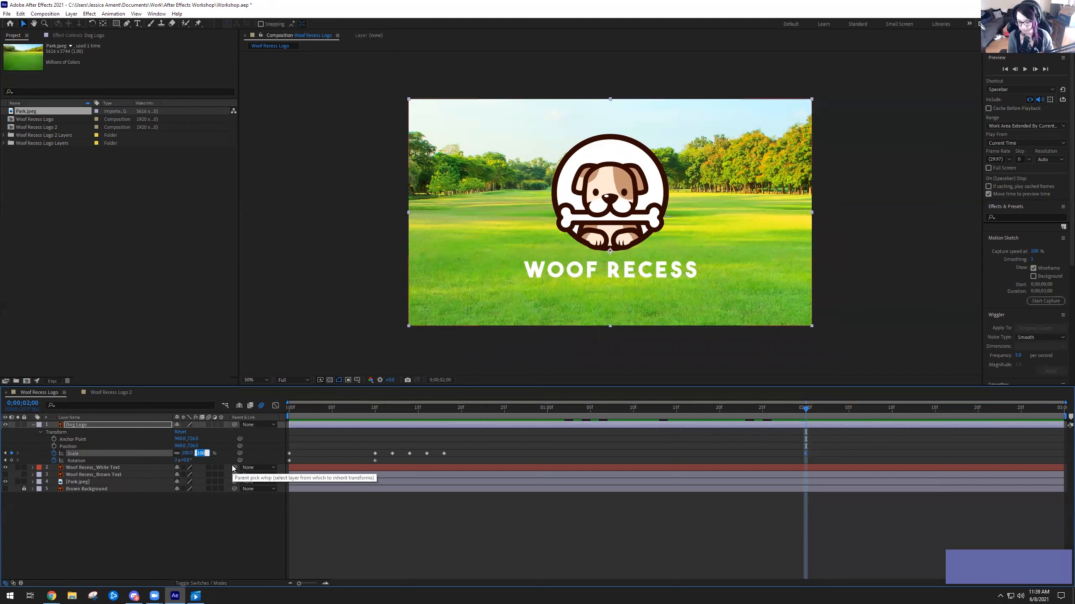
pyautogui.write('1')
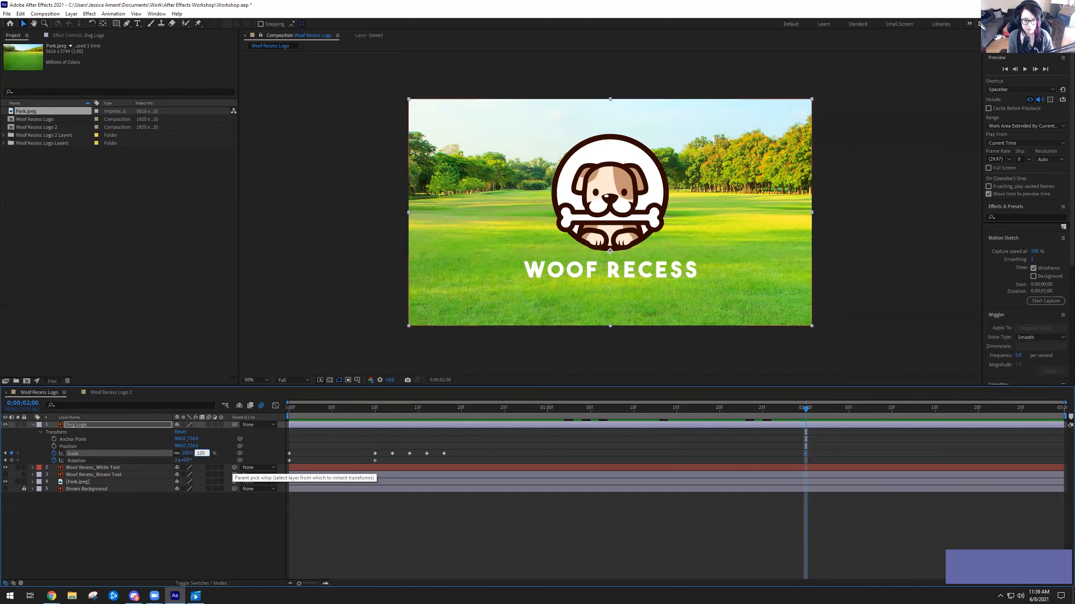
pyautogui.write('20')
pyautogui.press('Return')
pyautogui.moveTo(777, 413); pyautogui.dragTo(807, 423)
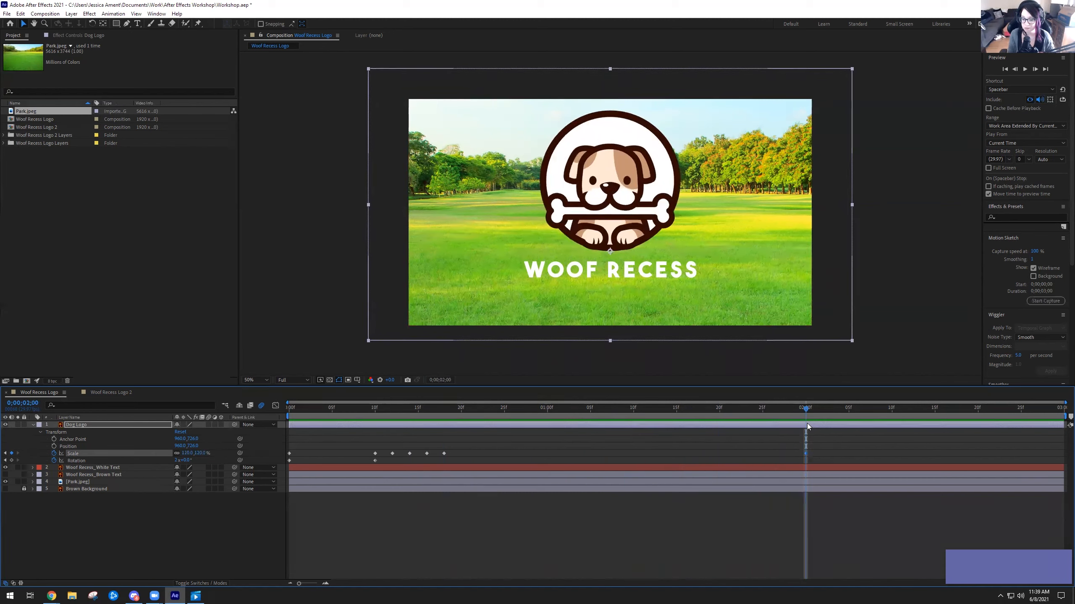
pyautogui.click(201, 453)
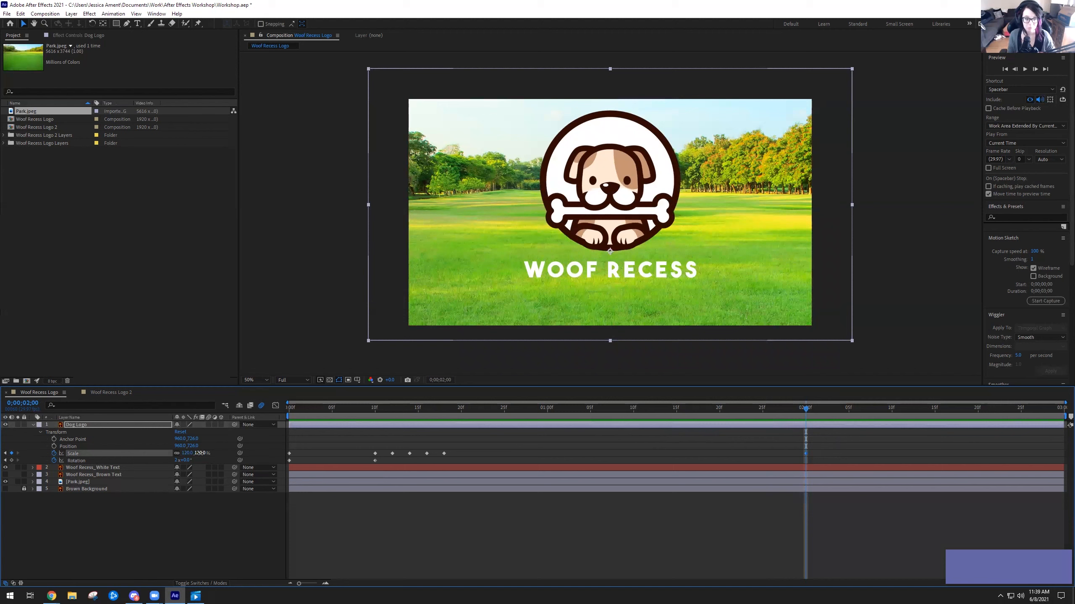
pyautogui.write('100')
pyautogui.press('Return')
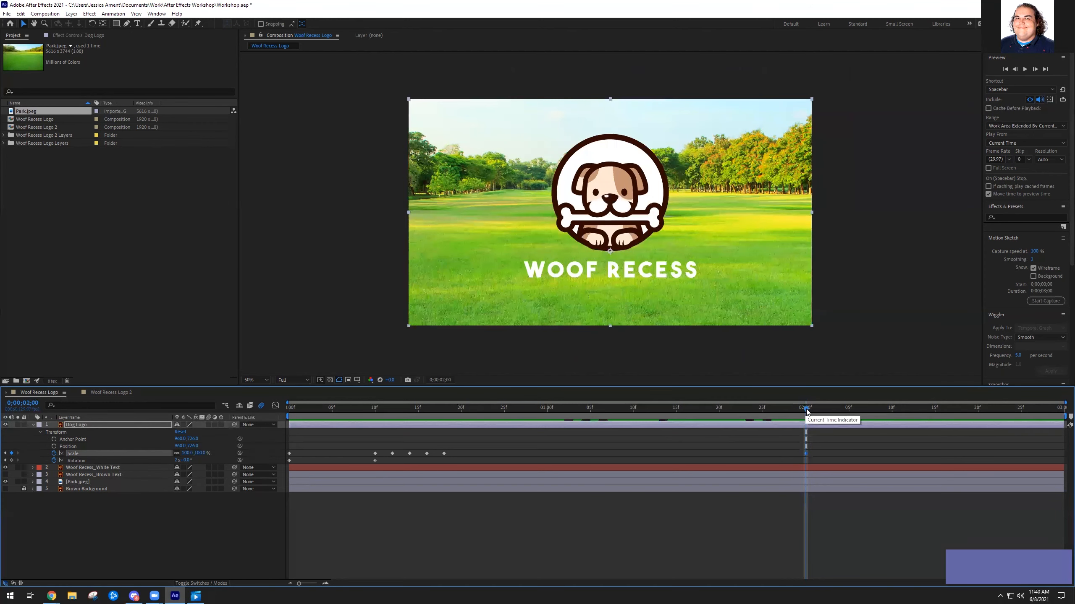
# - Add a Scale keyframe to the Dog Logo layer at 0;00;02;02, keeping the value at 100%
pyautogui.moveTo(806, 409); pyautogui.dragTo(819, 413)
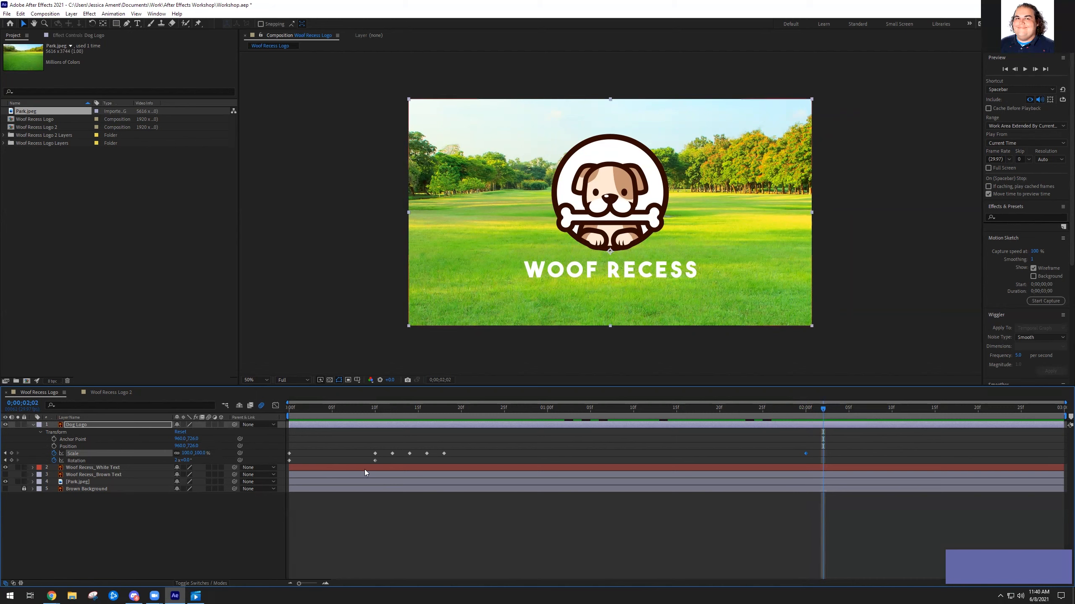
pyautogui.click(11, 453)
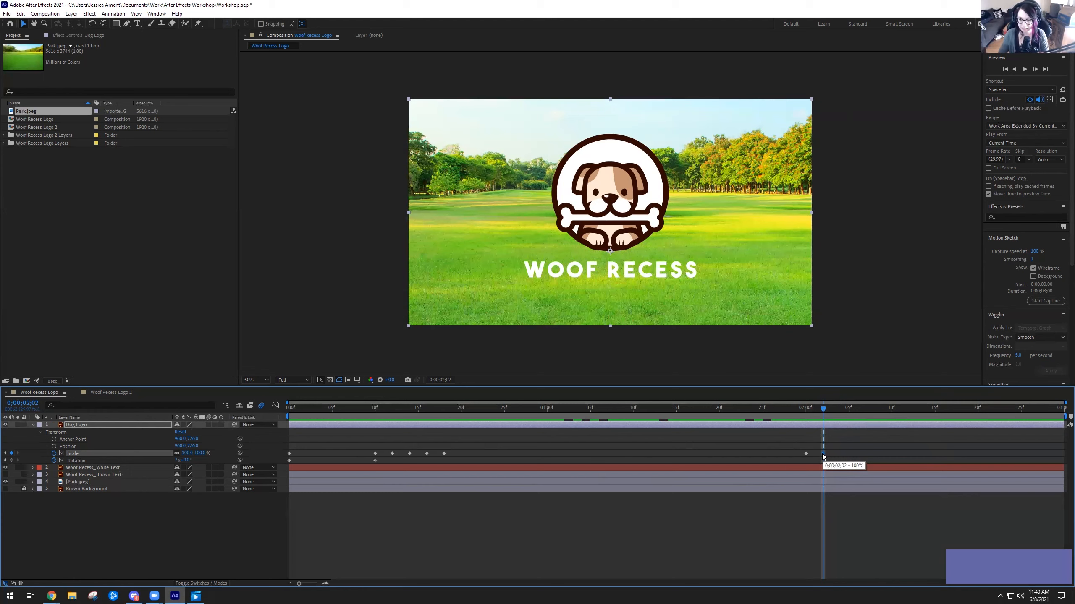
pyautogui.click(832, 424)
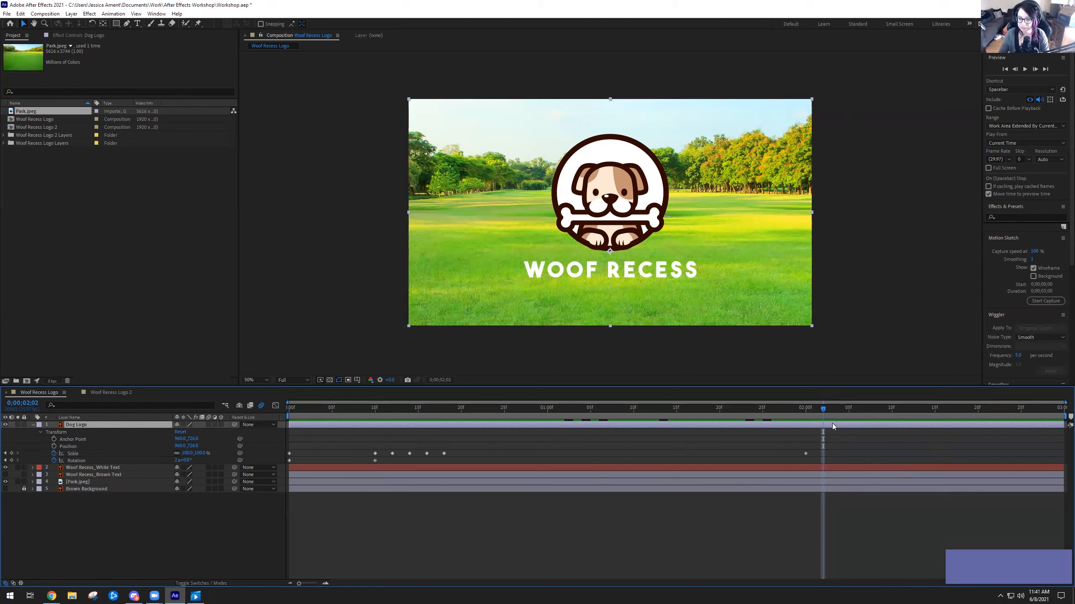
# - Keyframe the Dog Logo's Scale at 120% at 0;00;02;02, two frames after the 0;00;02;00 keyframe
pyautogui.moveTo(822, 411); pyautogui.dragTo(803, 464)
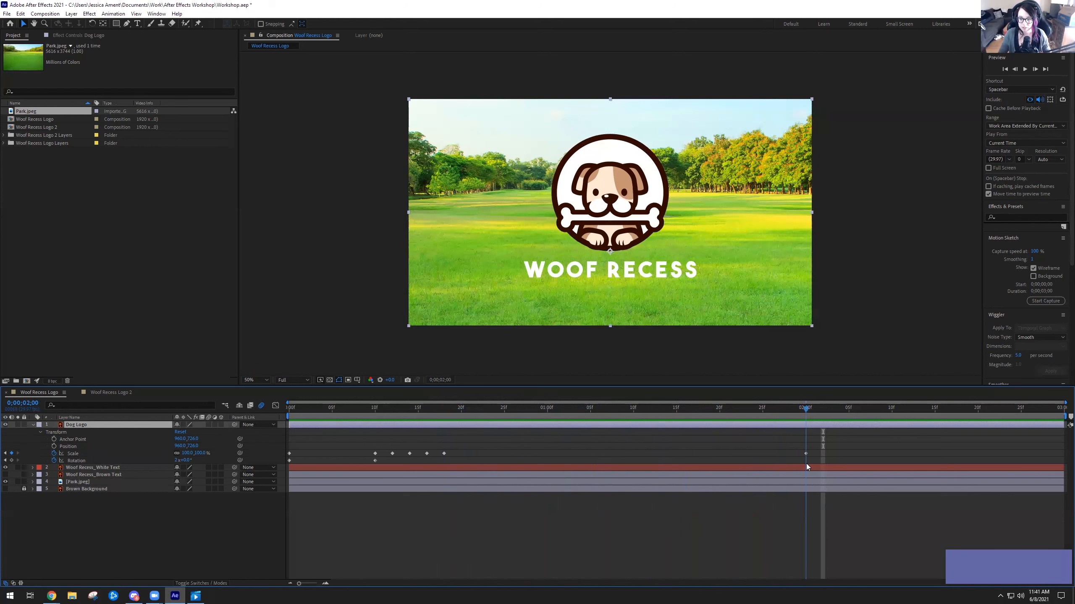
pyautogui.press('pagedown')
pyautogui.press('pagedown')
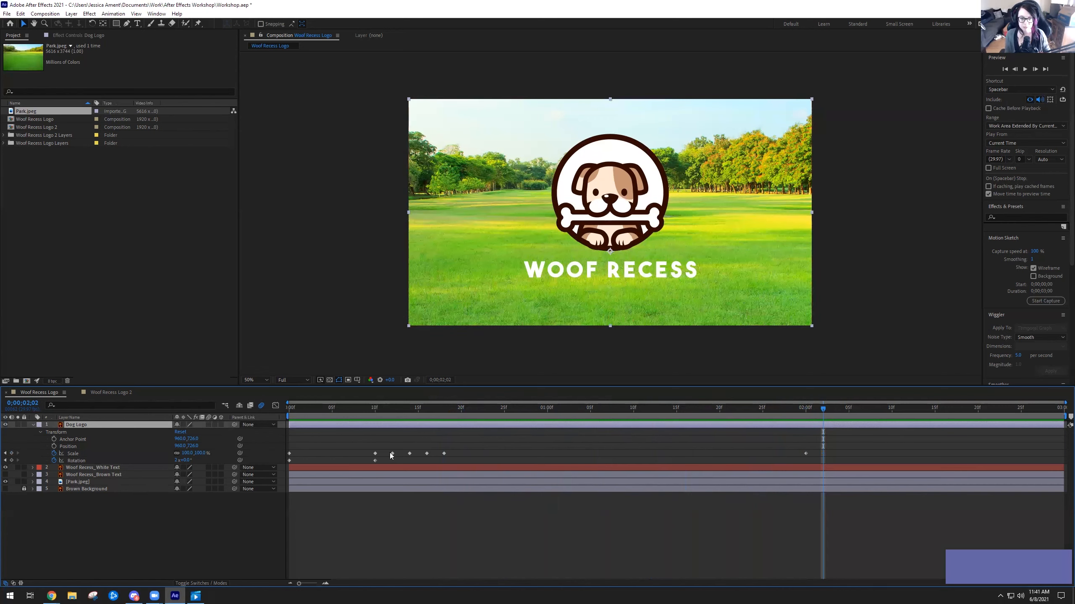
pyautogui.click(201, 453)
pyautogui.write('120')
pyautogui.press('Return')
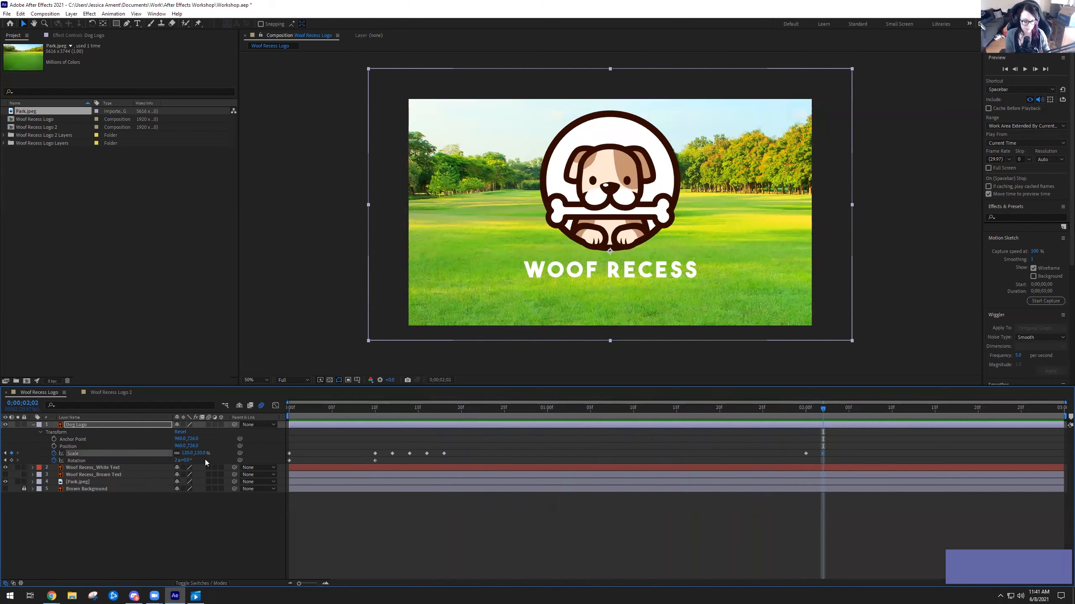
# - Advance two frames and keyframe the Dog Logo's Scale at 100% at 0;00;02;04
pyautogui.press('pagedown')
pyautogui.press('pagedown')
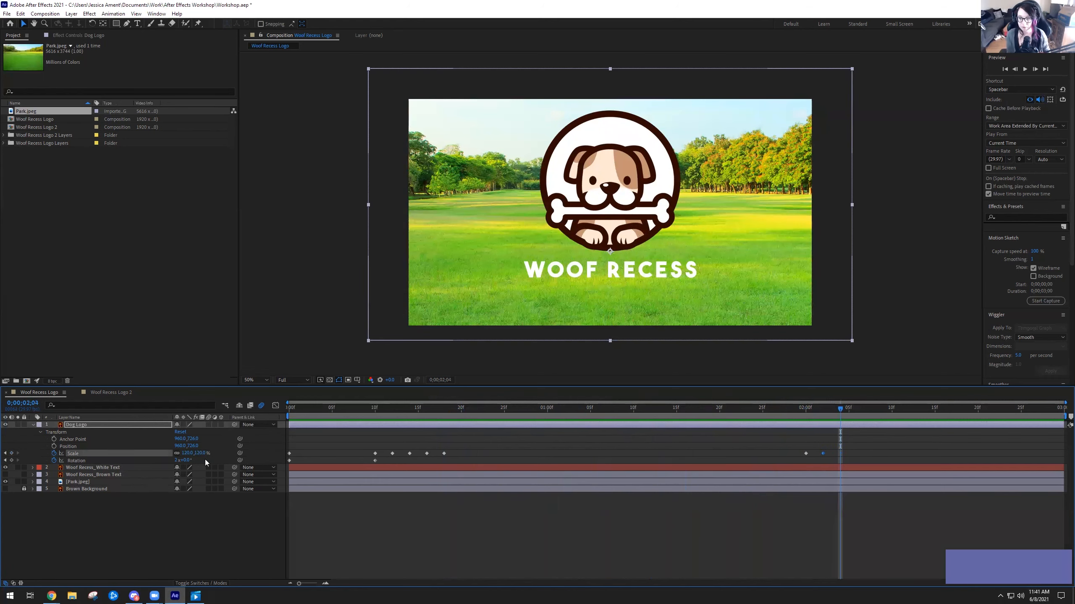
pyautogui.click(202, 453)
pyautogui.write('10')
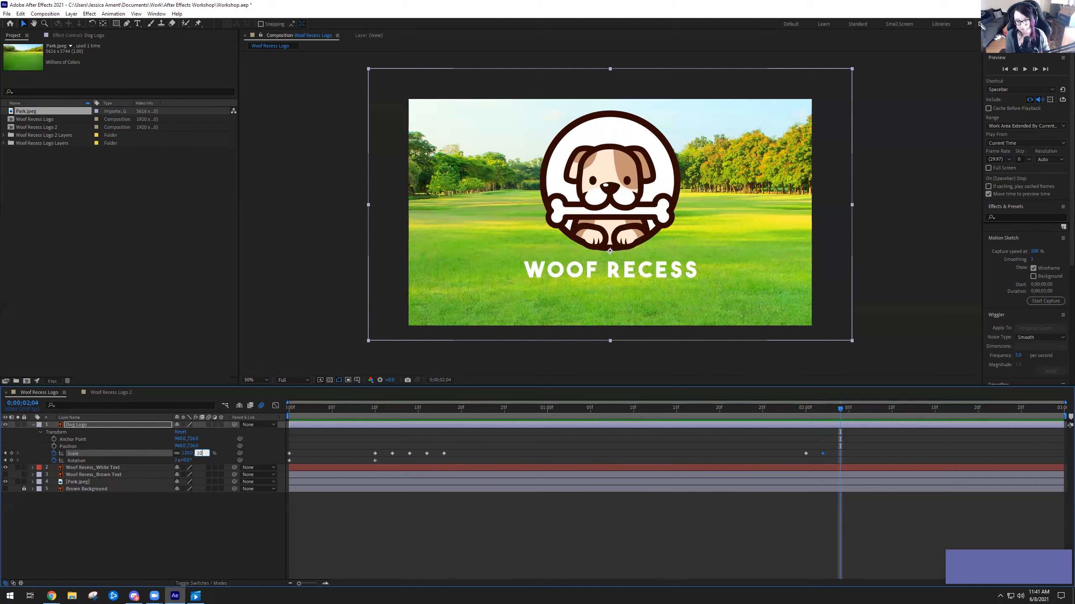
pyautogui.write('0')
pyautogui.press('Return')
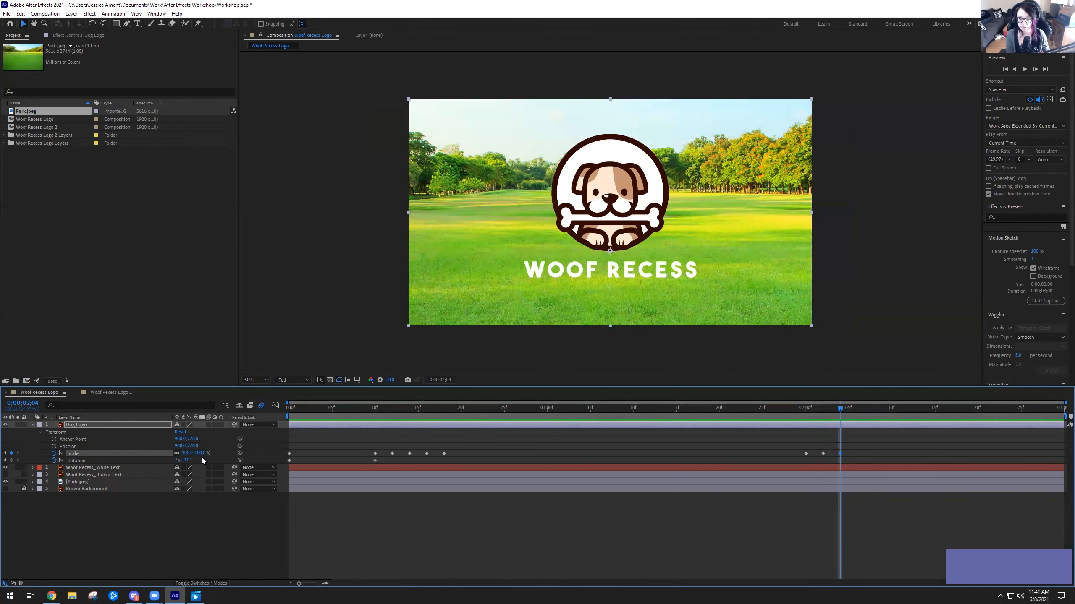
# - Advance two frames and keyframe the Dog Logo's Scale at 110% at 0;00;02;06
pyautogui.press('pagedown')
pyautogui.press('pagedown')
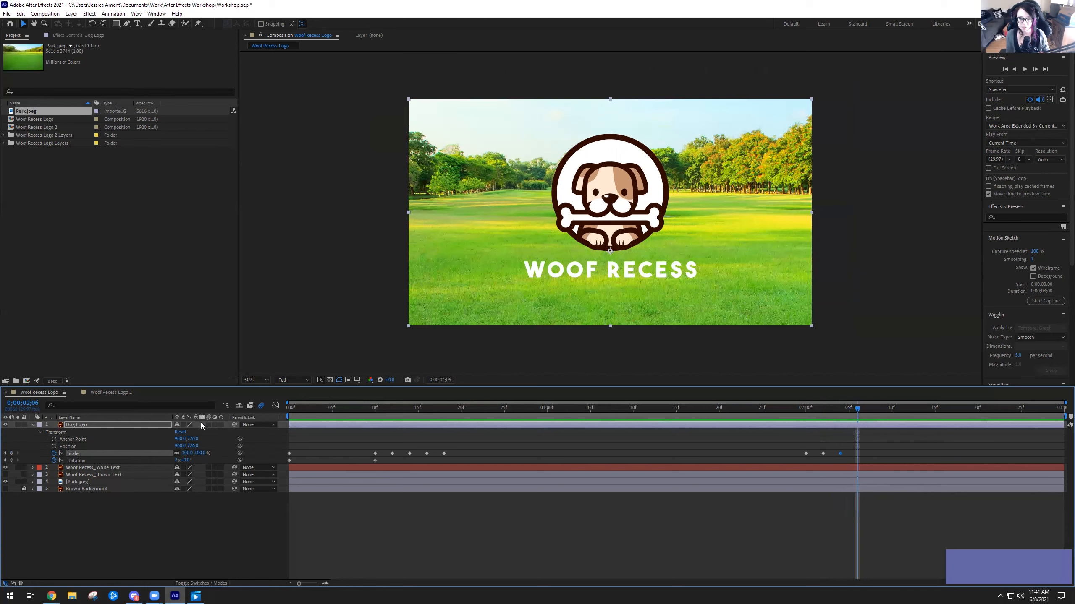
pyautogui.click(200, 453)
pyautogui.write('11')
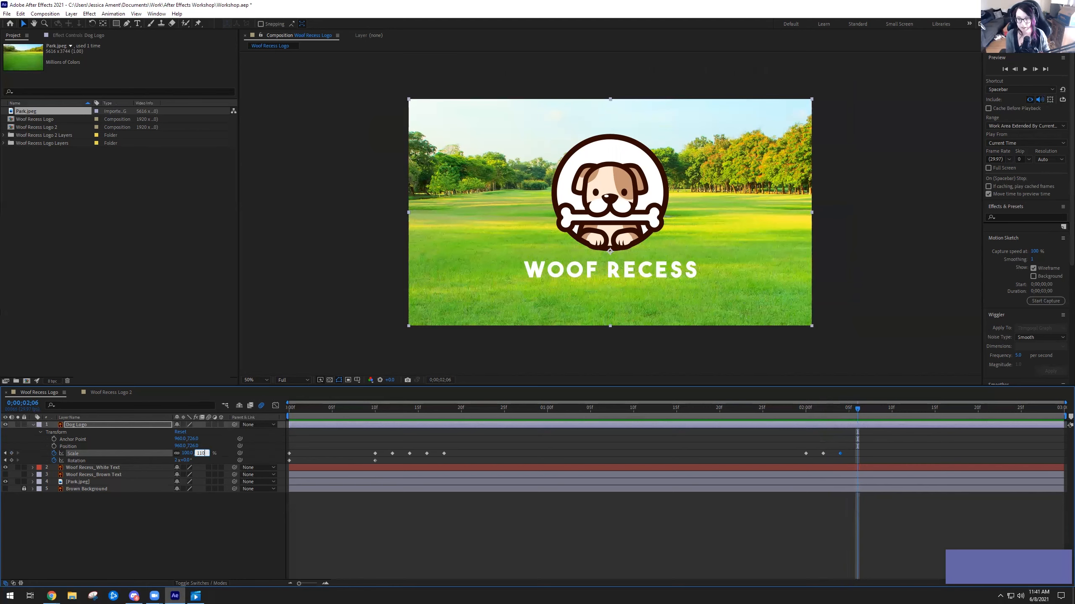
pyautogui.write('0')
pyautogui.press('Return')
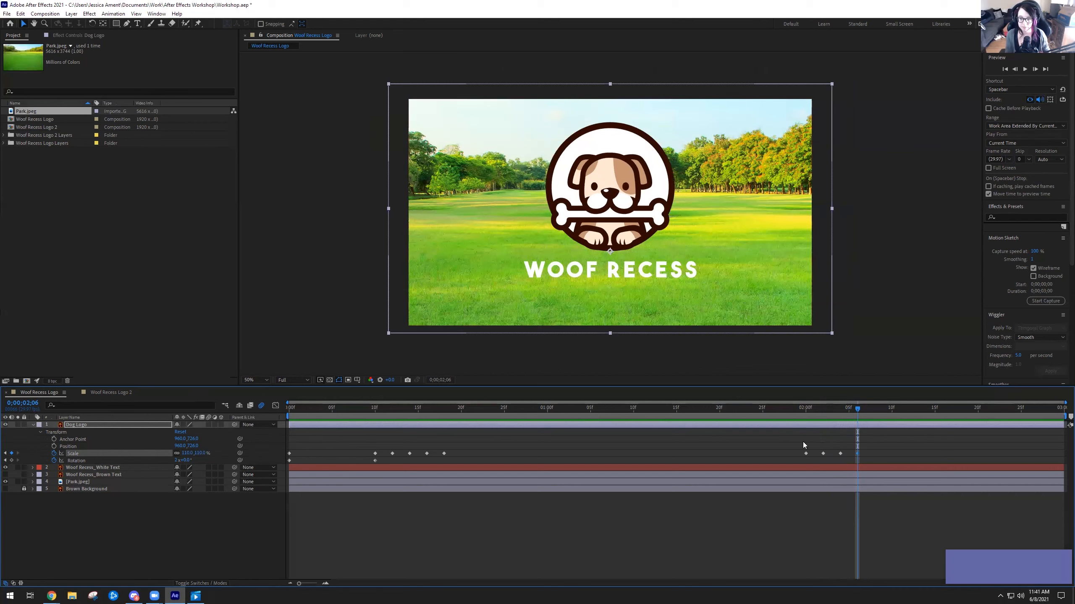
# - Play and scrub the section from 0;00;01;28 to 0;00;02;06 to examine the dog logo's second bounce
pyautogui.moveTo(859, 411); pyautogui.dragTo(788, 417)
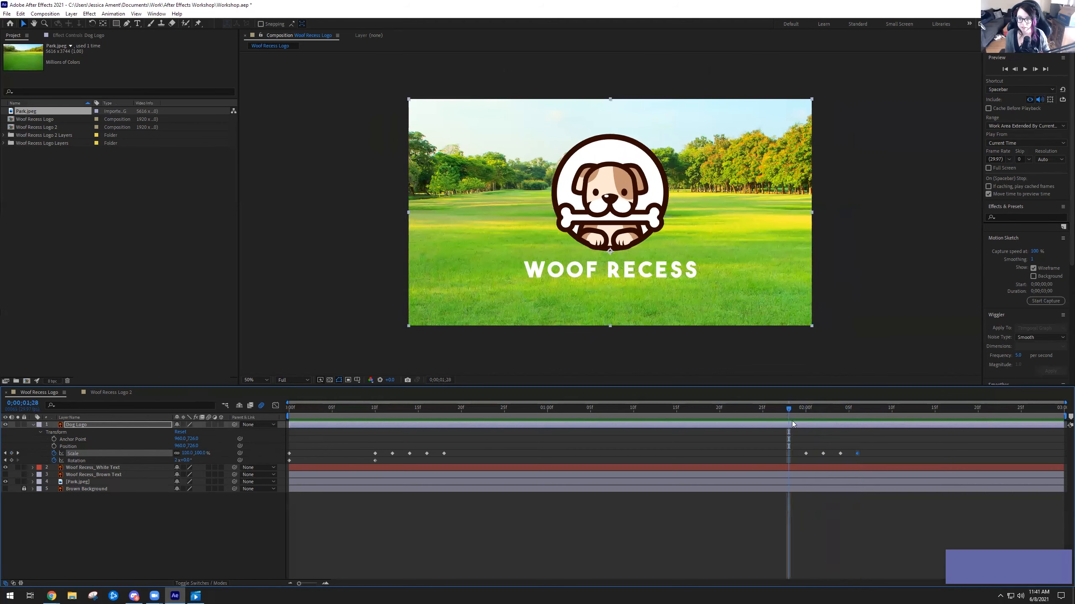
pyautogui.press('space')
pyautogui.press('space')
pyautogui.moveTo(879, 410)
pyautogui.mouseDown()
pyautogui.moveTo(786, 409)
pyautogui.moveTo(866, 411)
pyautogui.moveTo(855, 413)
pyautogui.mouseUp()
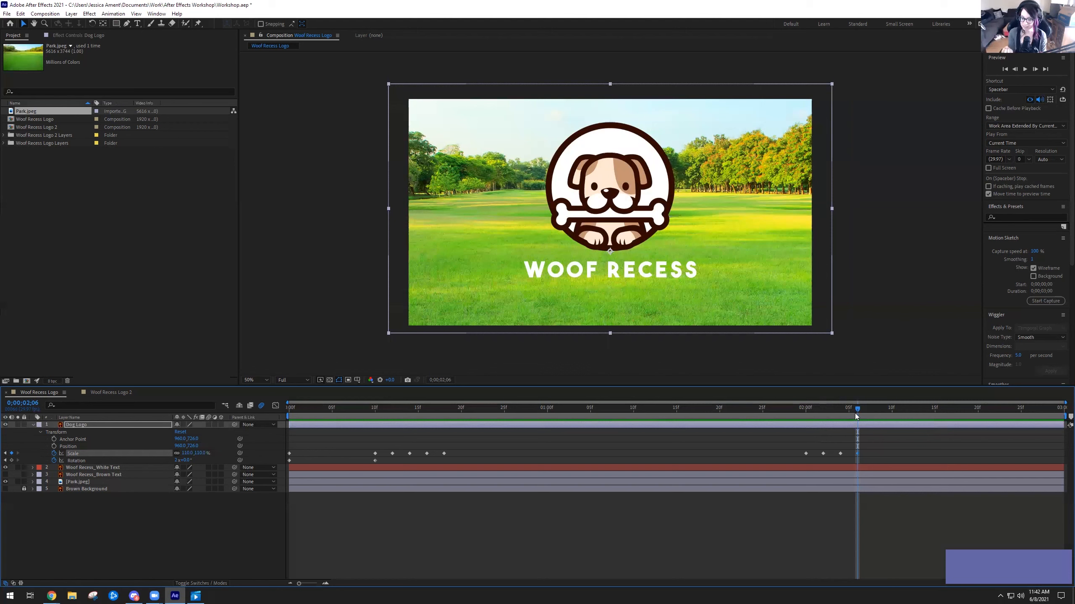
# - Keyframe the Dog Logo's Scale at 0% at 0;00;02;15 and play the animation to preview it
pyautogui.moveTo(857, 411); pyautogui.dragTo(932, 417)
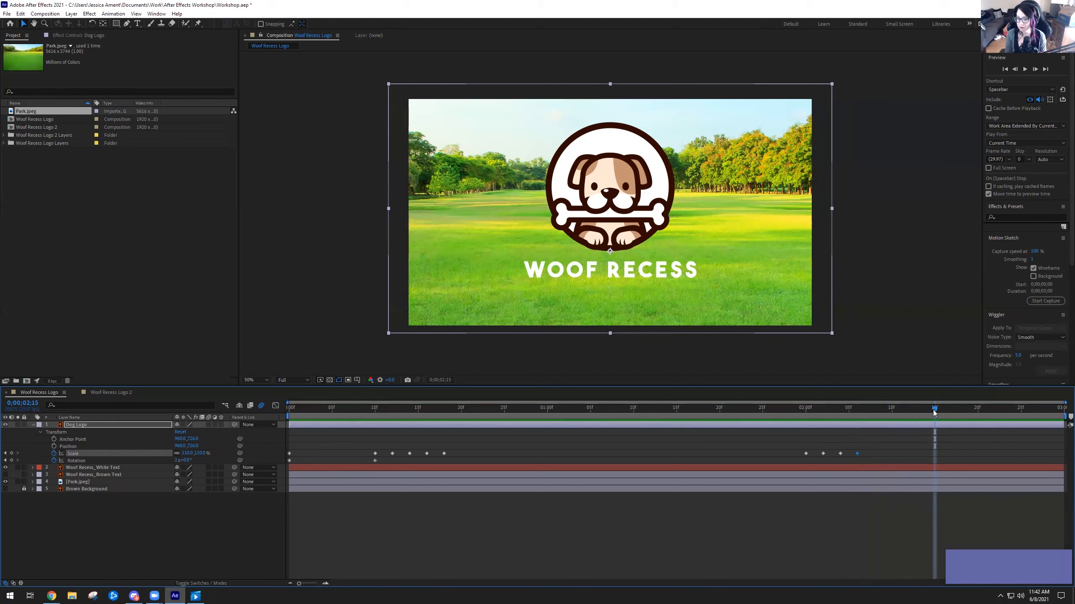
pyautogui.click(202, 453)
pyautogui.write('0')
pyautogui.press('Return')
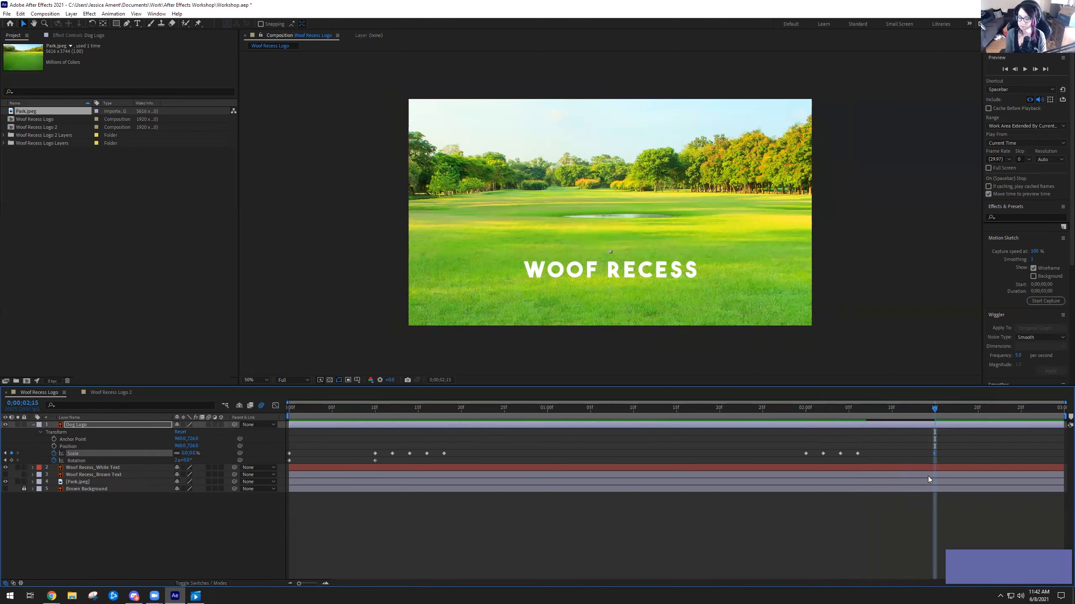
pyautogui.press('space')
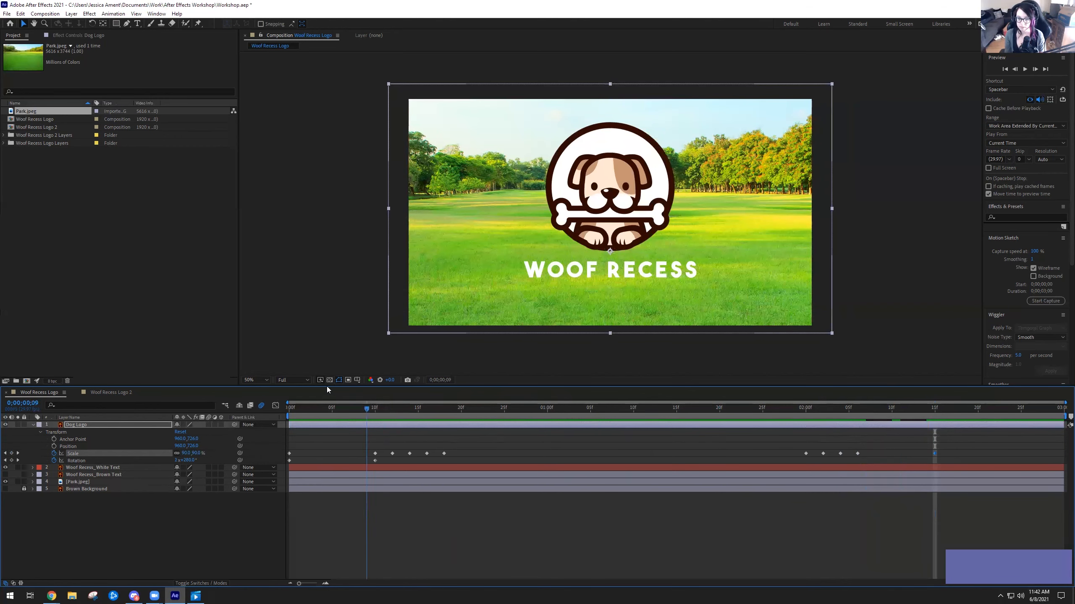
# - Play the animation, scrub to 0;00;02;15 and step back through the Dog Logo's Scale keyframes to 0;00;02;00 to examine the exit bounce
pyautogui.press('space')
pyautogui.press('space')
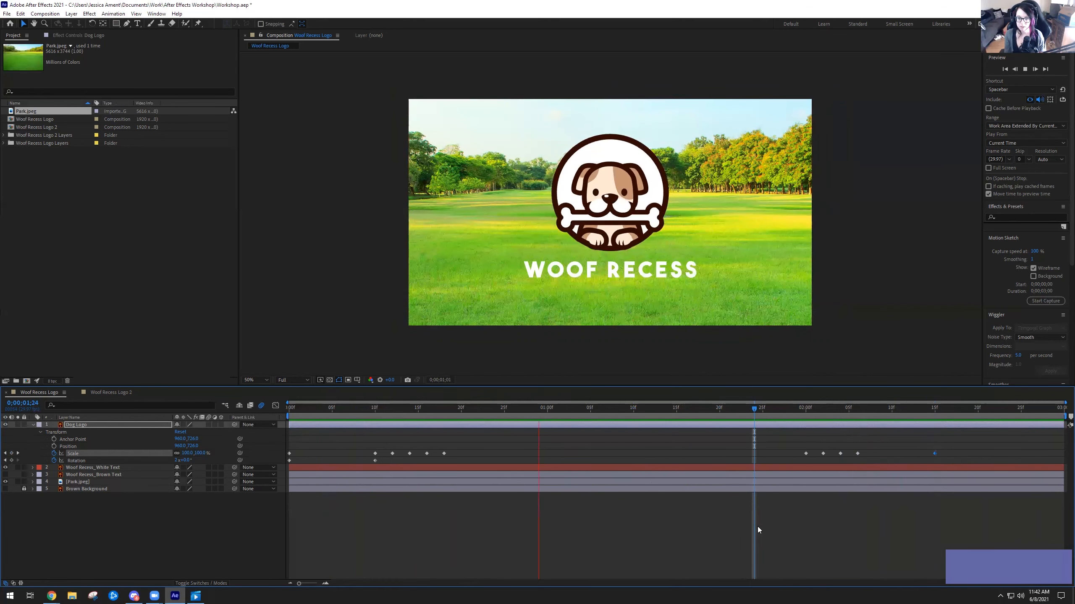
pyautogui.press('space')
pyautogui.press('space')
pyautogui.press('space')
pyautogui.moveTo(794, 410); pyautogui.dragTo(936, 413)
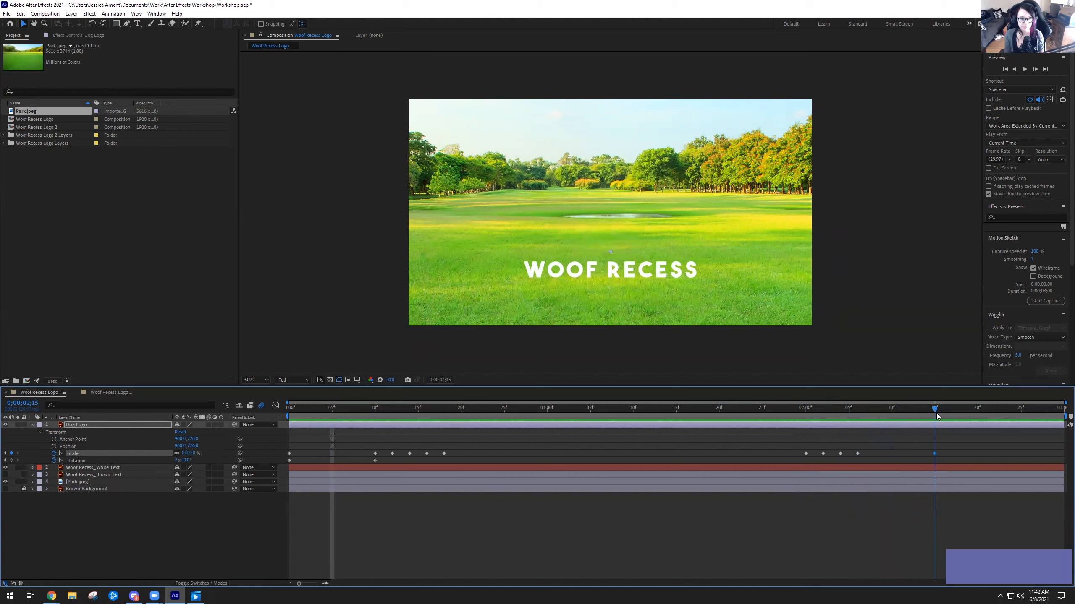
pyautogui.press('j')
pyautogui.press('j')
pyautogui.press('j')
pyautogui.press('j')
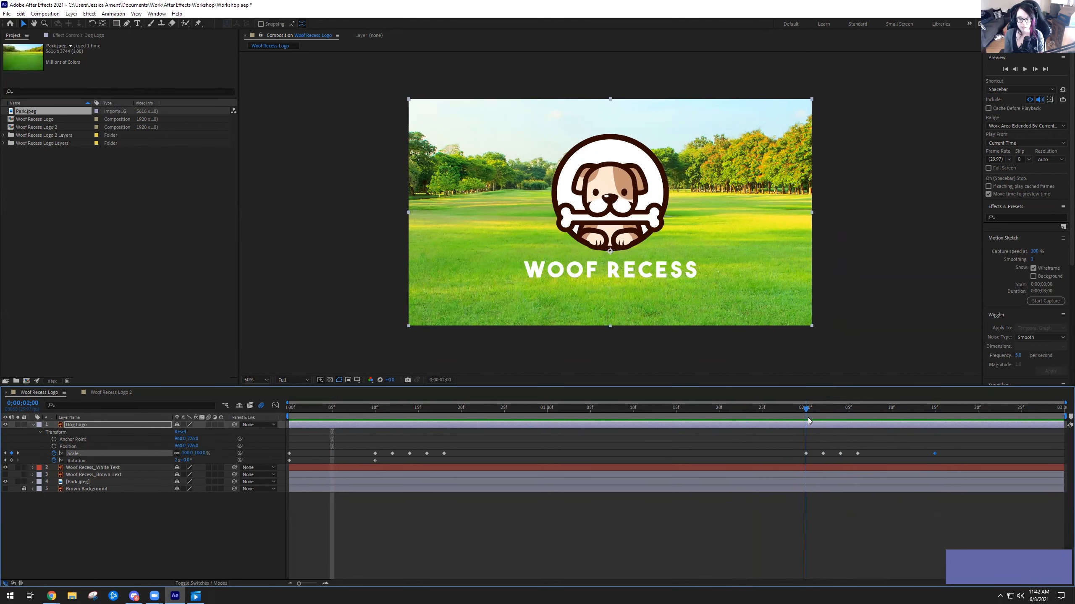
# - Collapse the Dog Logo layer's properties and scrub the finished render in Movies & TV to examine how the text exits
pyautogui.click(34, 425)
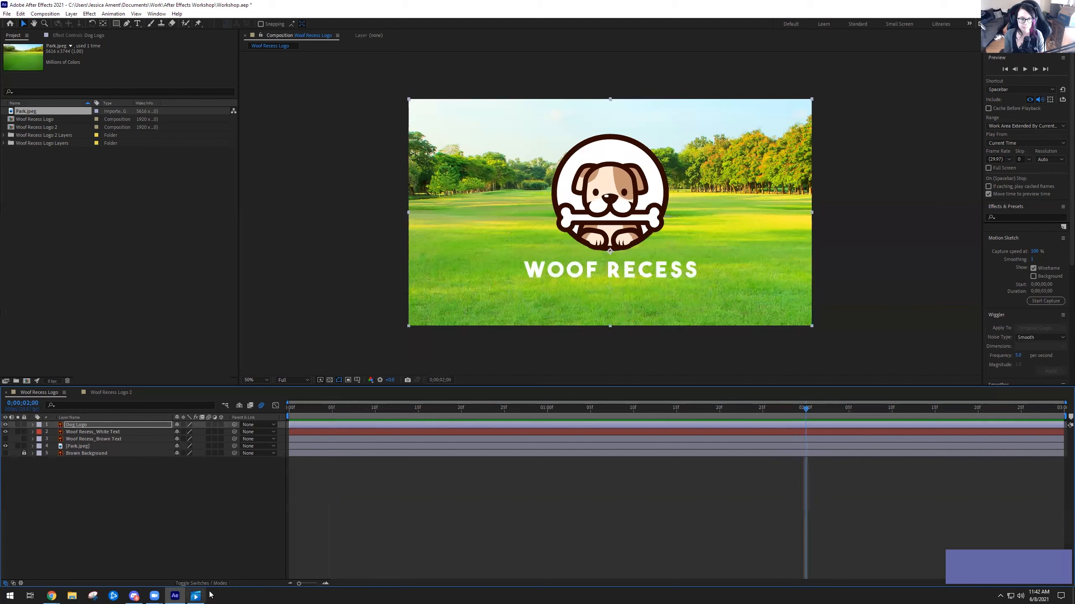
pyautogui.click(197, 596)
pyautogui.moveTo(719, 416); pyautogui.dragTo(804, 418)
pyautogui.click(782, 153)
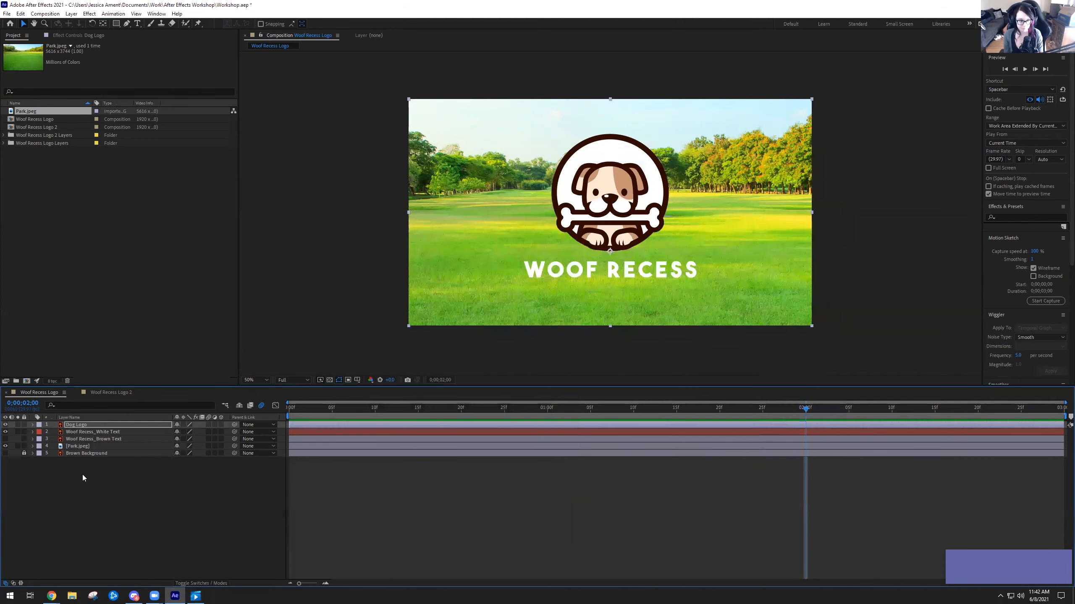
# - Keyframe the Woof Recess_White Text layer's unchanged Position at 0;00;02;00 and advance two frames to 0;00;02;02
pyautogui.click(97, 432)
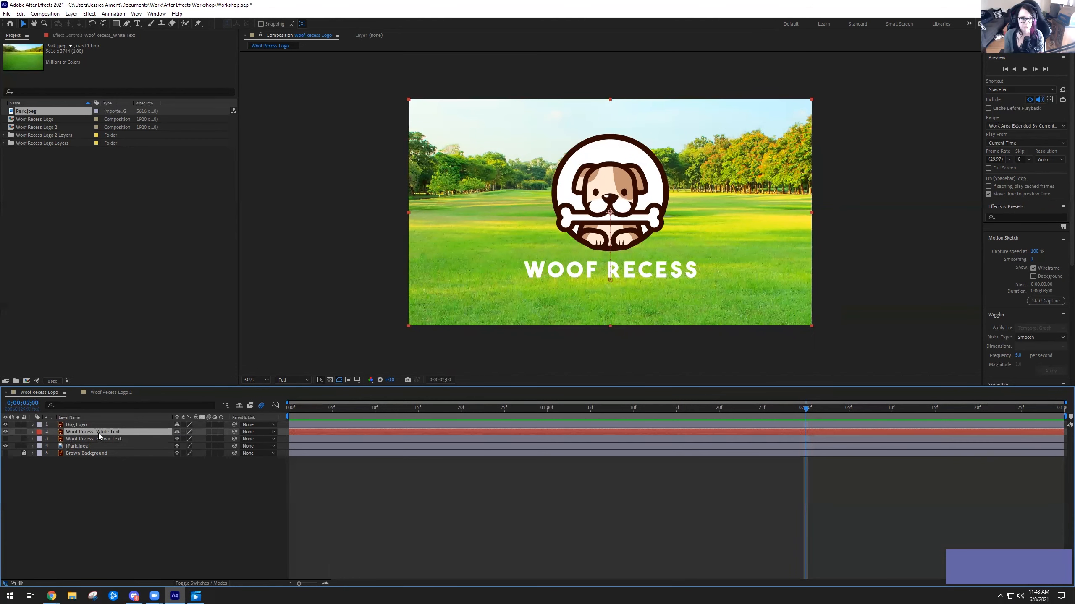
pyautogui.press('p')
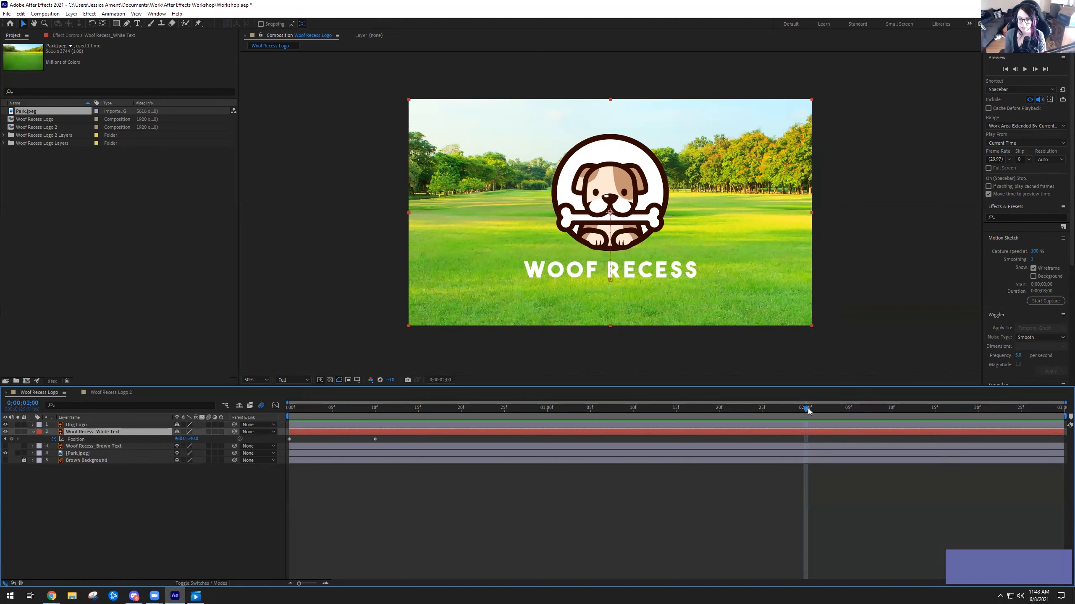
pyautogui.moveTo(805, 408); pyautogui.dragTo(805, 410)
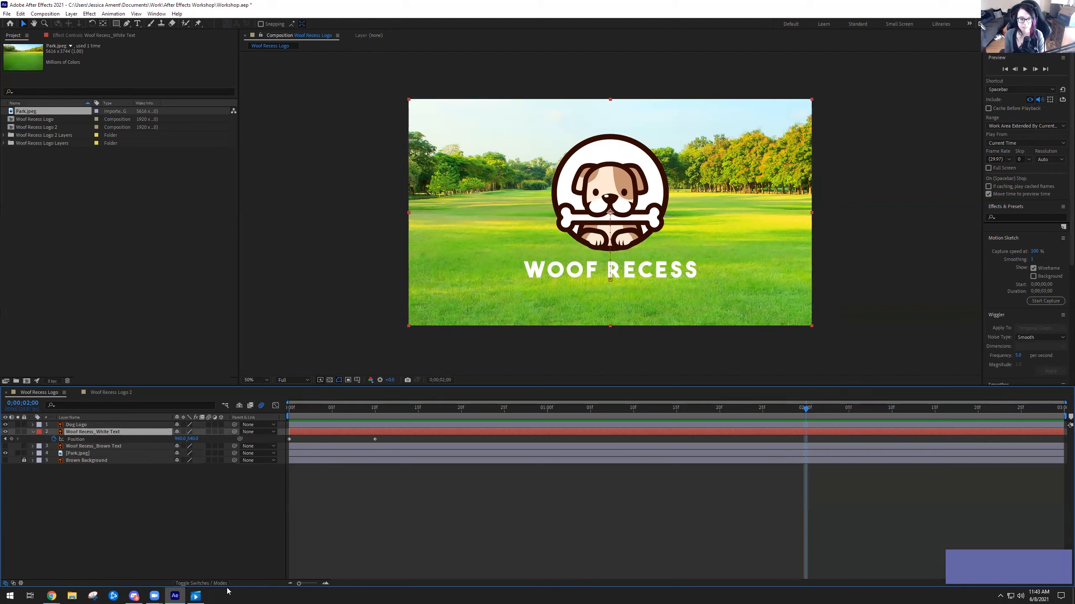
pyautogui.click(11, 439)
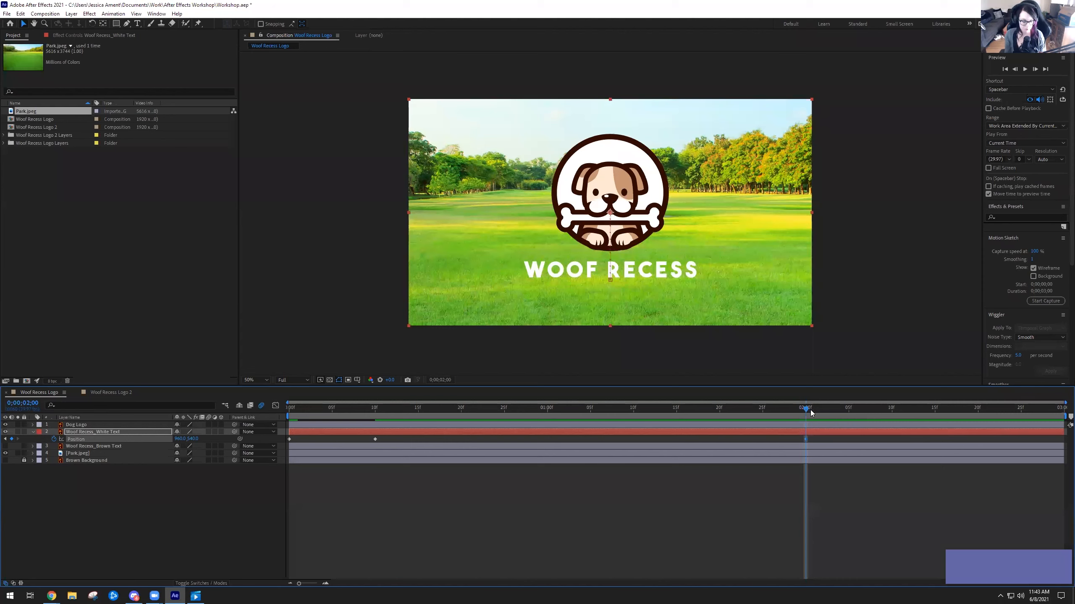
pyautogui.press('pagedown')
pyautogui.press('pagedown')
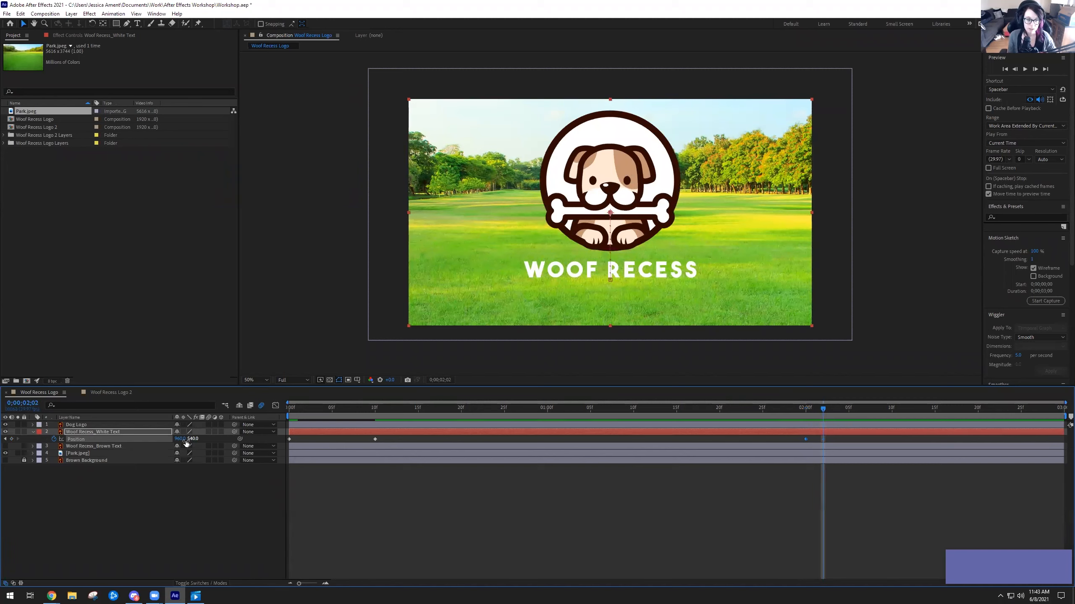
pyautogui.moveTo(179, 440); pyautogui.dragTo(88, 428)
pyautogui.hotkey('ctrl', 'z')
pyautogui.moveTo(193, 440)
pyautogui.mouseDown()
pyautogui.moveTo(259, 447)
pyautogui.moveTo(175, 433)
pyautogui.mouseUp()
pyautogui.hotkey('ctrl', 'z')
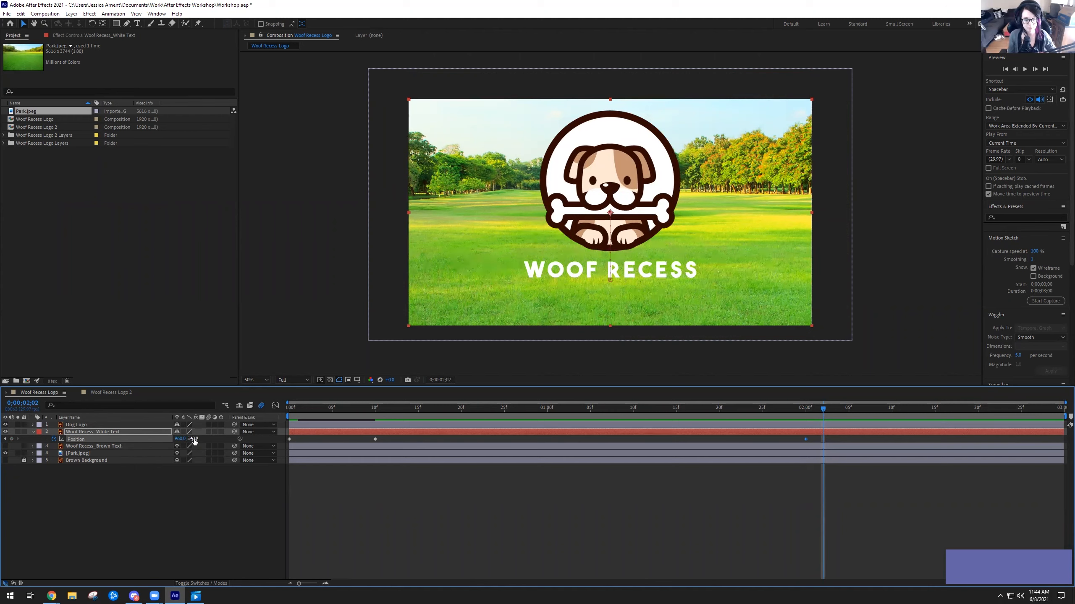
pyautogui.moveTo(194, 440); pyautogui.dragTo(281, 441)
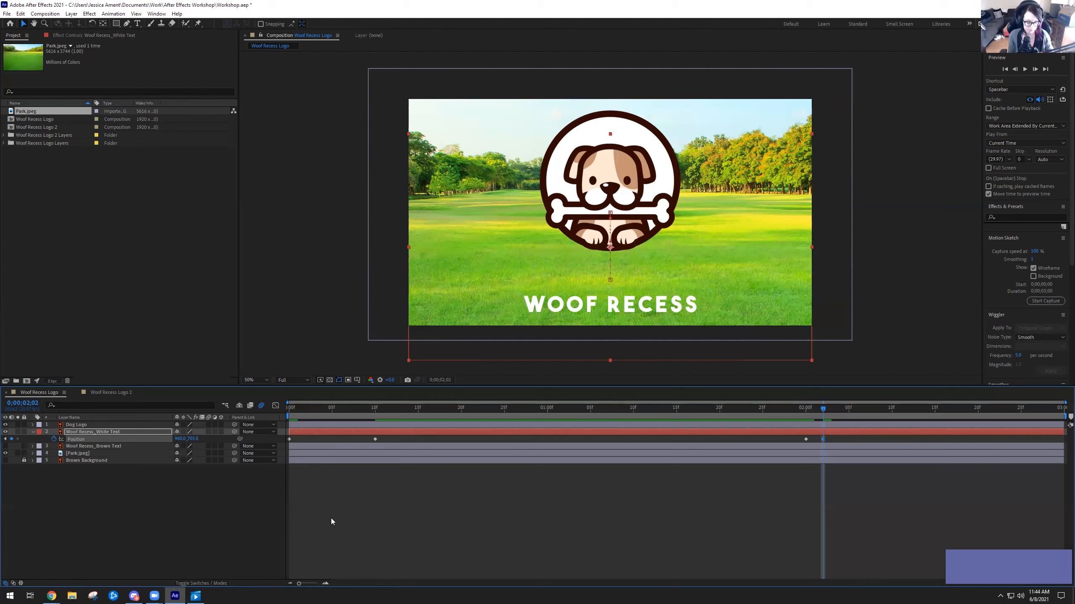
pyautogui.hotkey('ctrl', 'z')
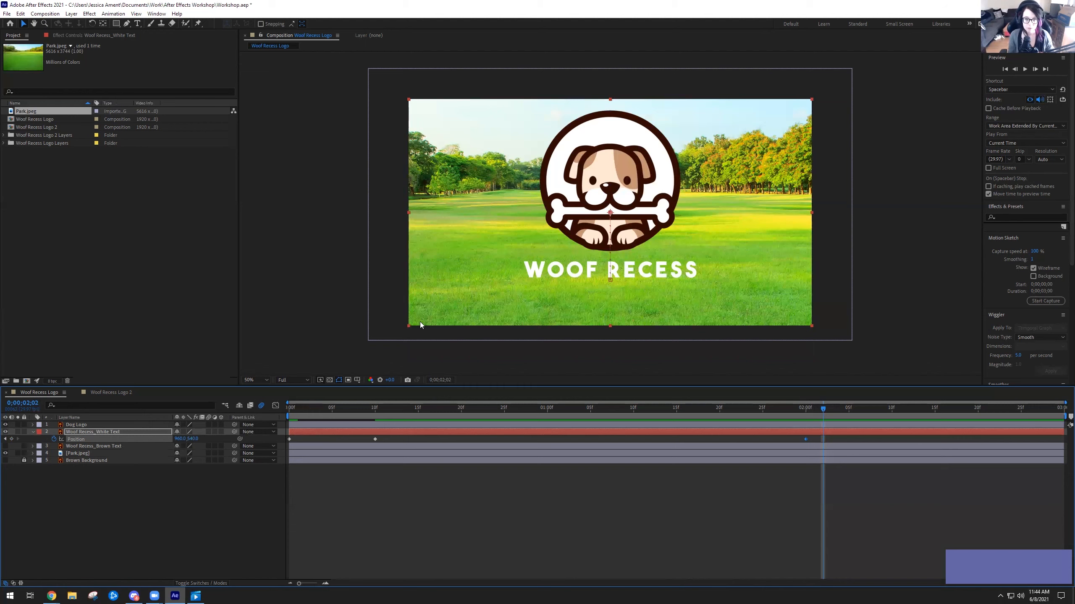
# - Raise the white text to a Position Y of about 497 at 0;00;02;02 and advance two frames to 0;00;02;04
pyautogui.moveTo(191, 442); pyautogui.dragTo(170, 447)
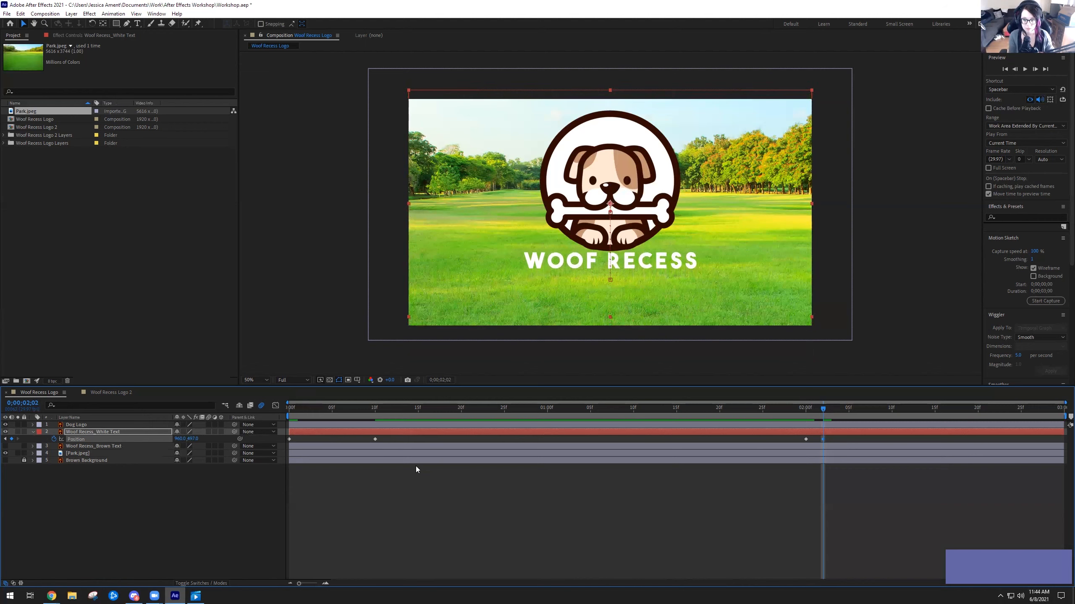
pyautogui.press('pagedown')
pyautogui.press('pagedown')
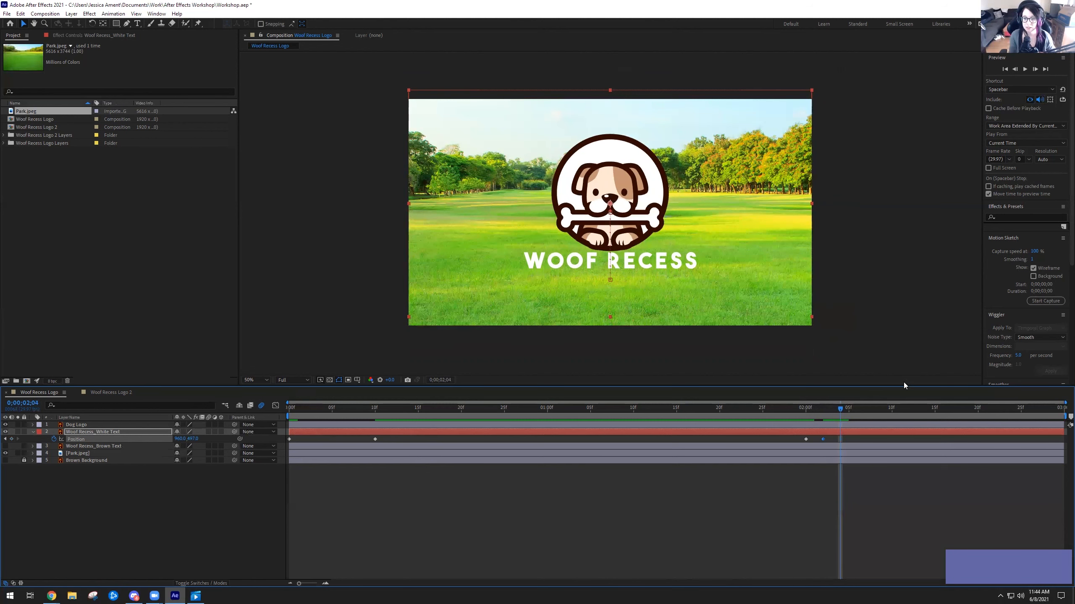
# - Copy the white text's Position keyframe from 0;00;02;00 and paste it at 0;00;02;04
pyautogui.click(806, 440)
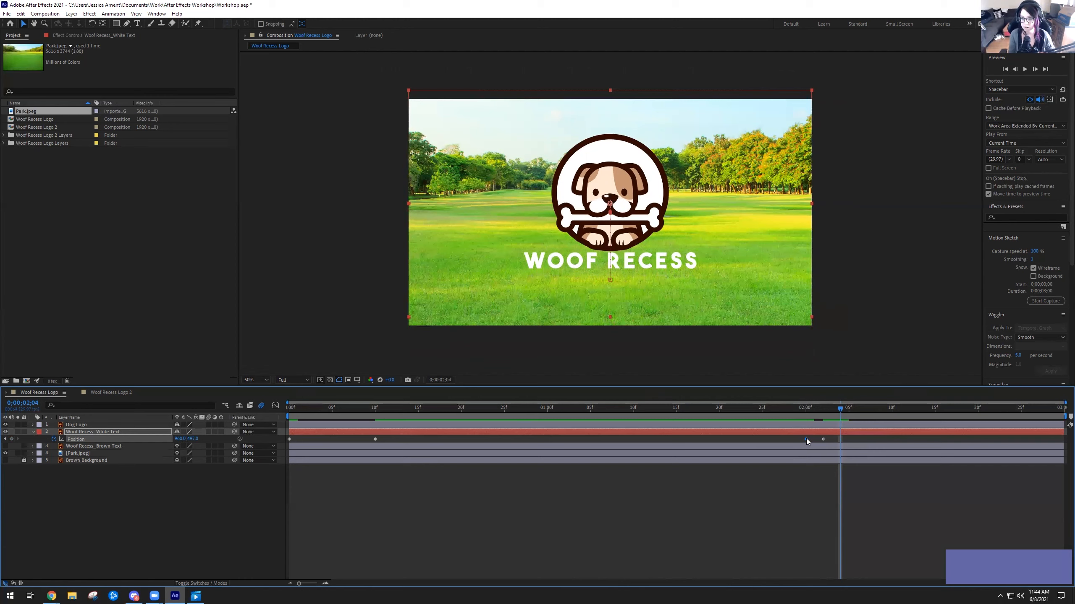
pyautogui.moveTo(805, 440)
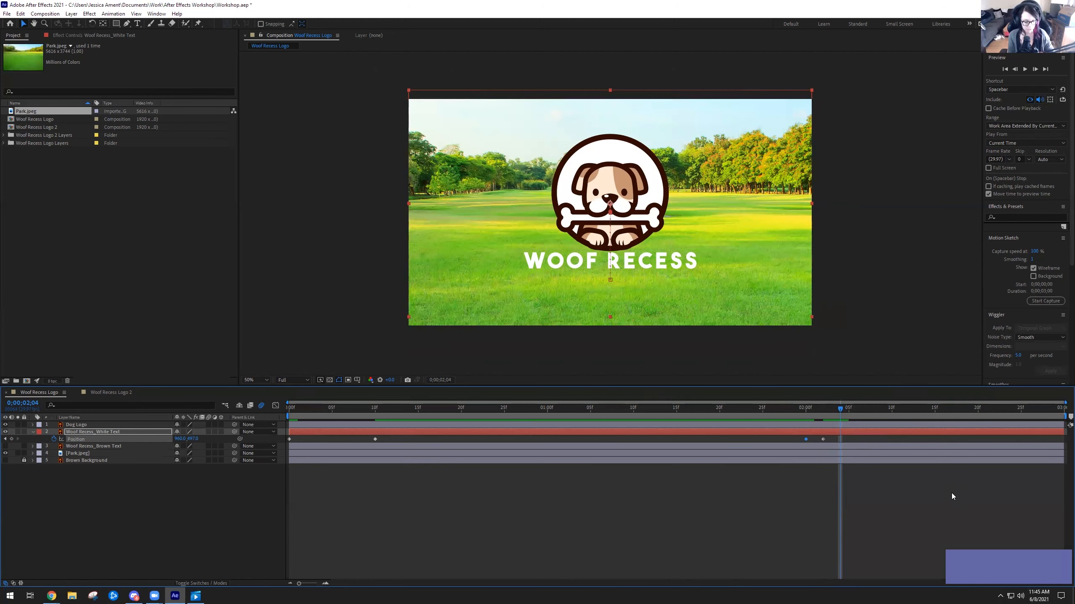
pyautogui.hotkey('ctrl', 'v')
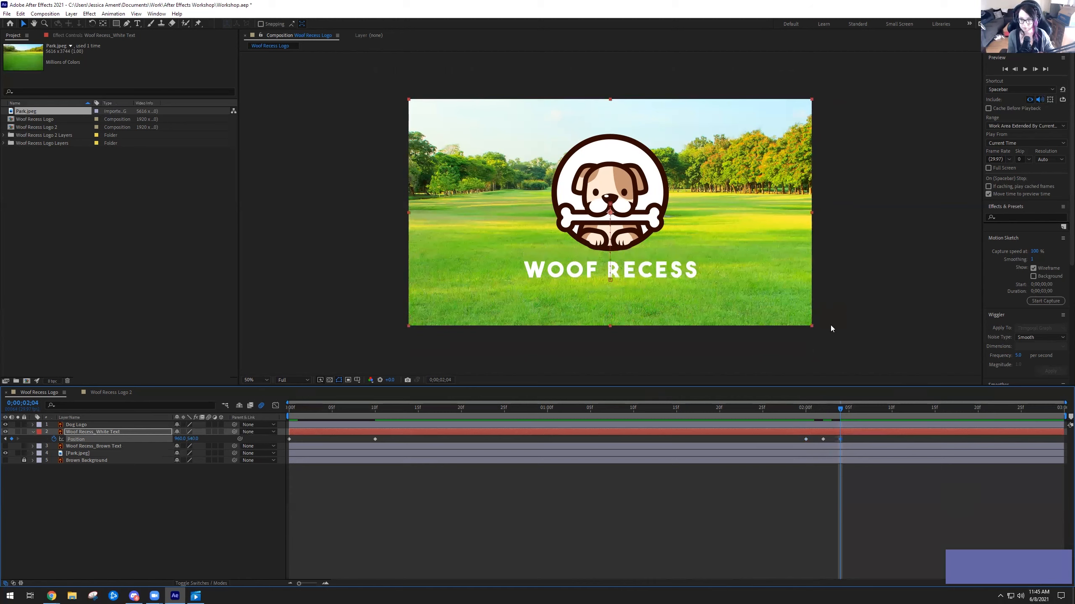
pyautogui.moveTo(840, 409); pyautogui.dragTo(808, 404)
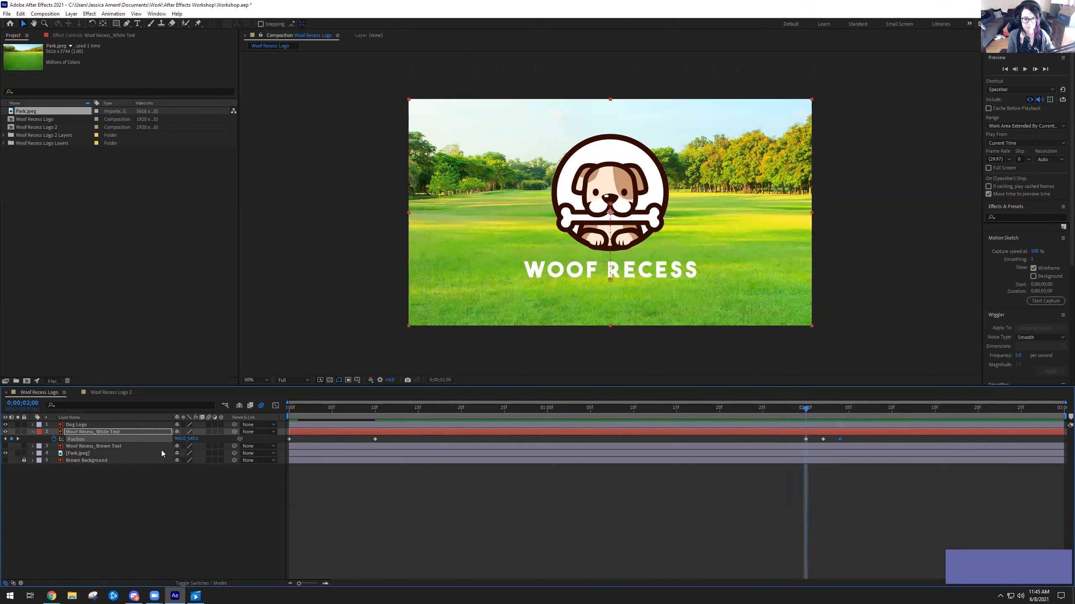
pyautogui.click(840, 407)
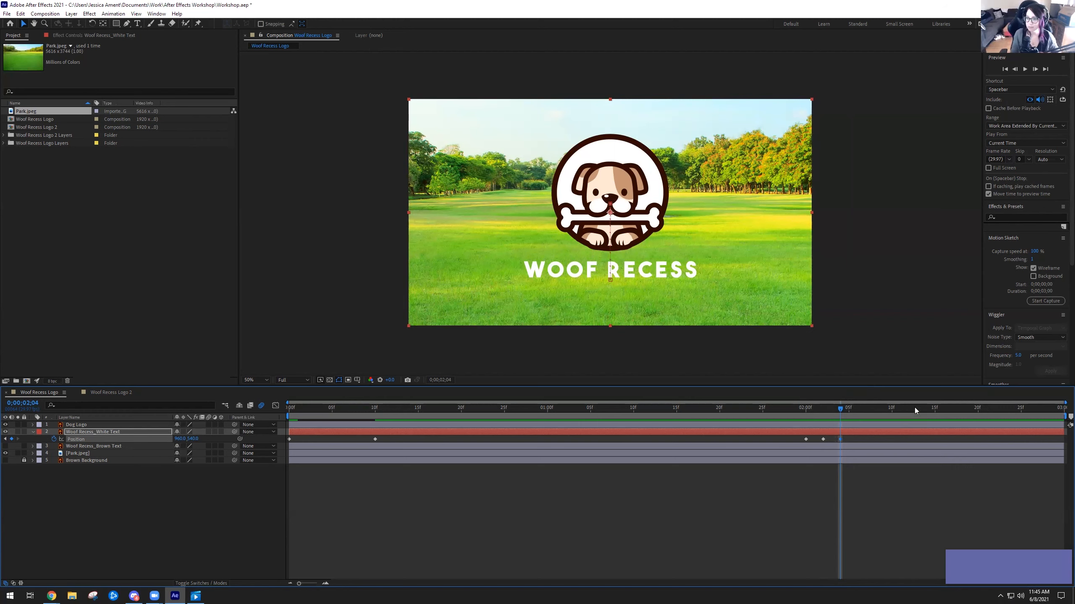
# - Keyframe the white text's Position Y at about 862 at 0;00;02;15 and play the animation to preview the drop
pyautogui.moveTo(835, 405); pyautogui.dragTo(940, 407)
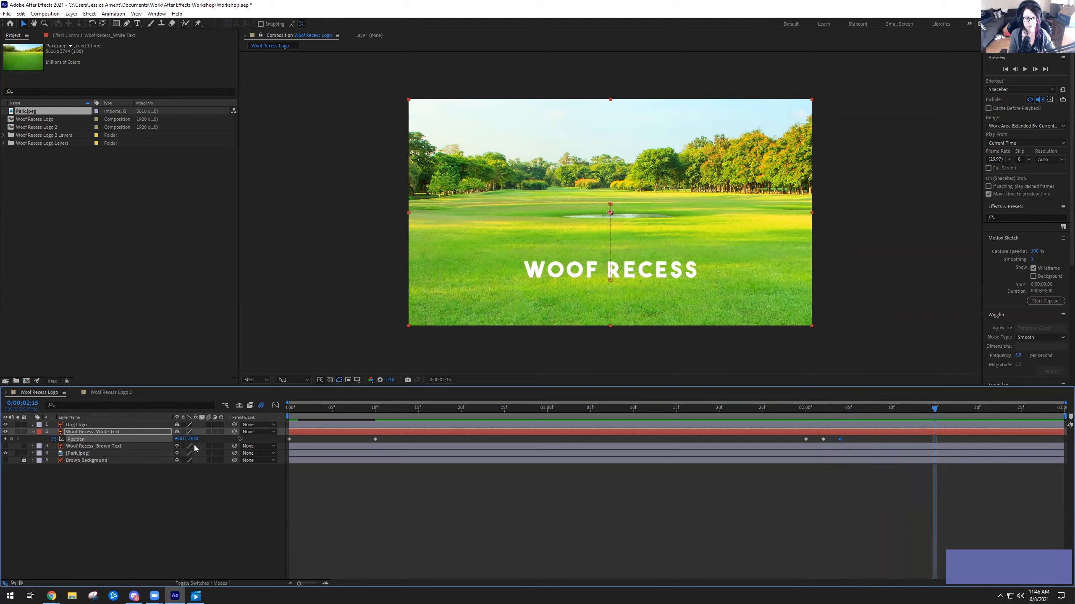
pyautogui.moveTo(193, 439); pyautogui.dragTo(311, 452)
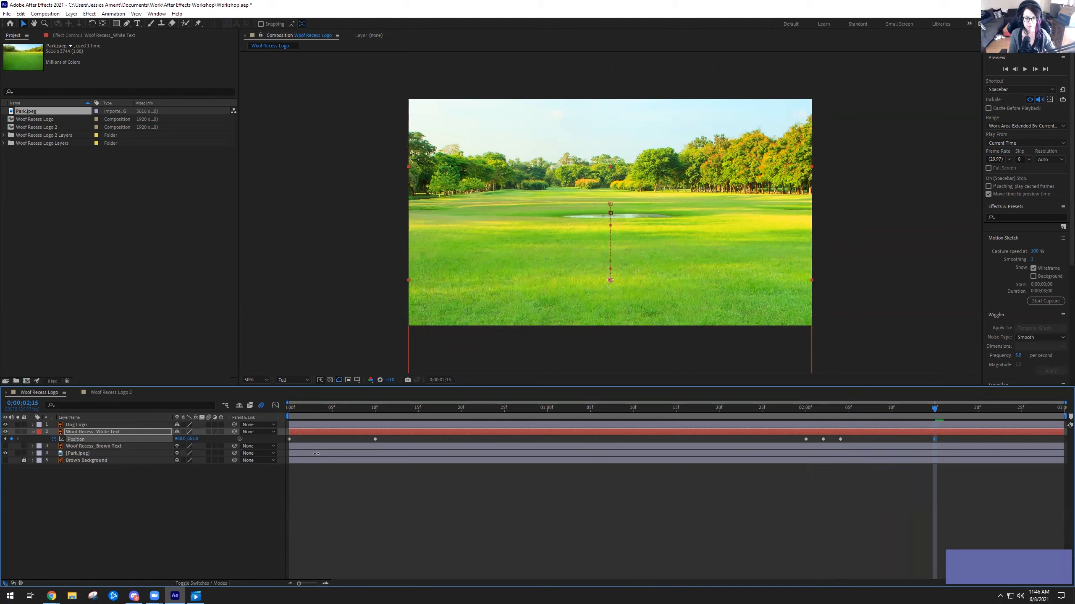
pyautogui.moveTo(936, 411); pyautogui.dragTo(664, 413)
pyautogui.press('space')
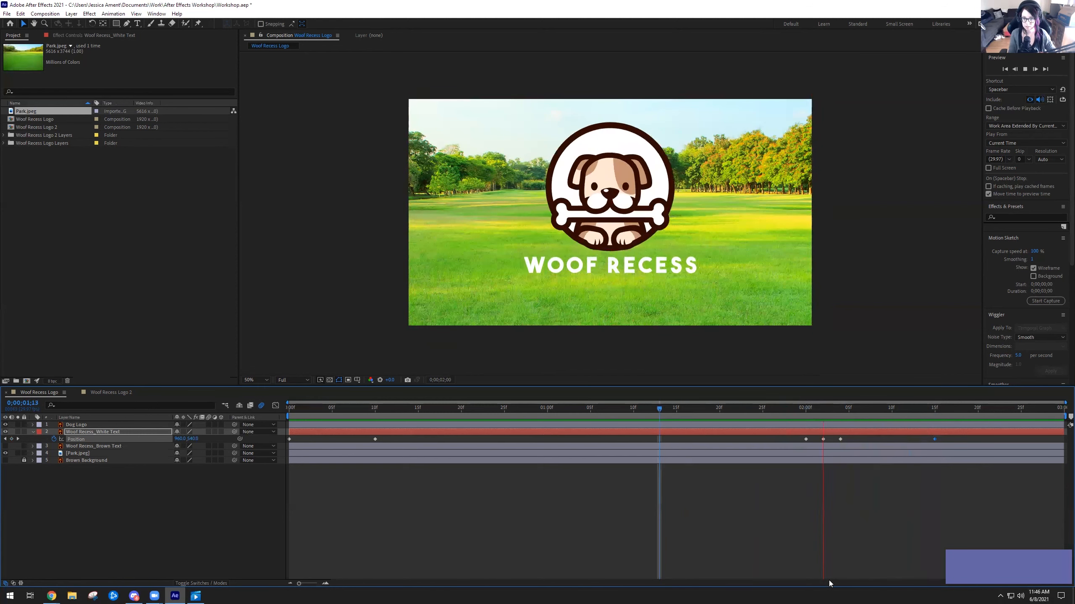
pyautogui.press('space')
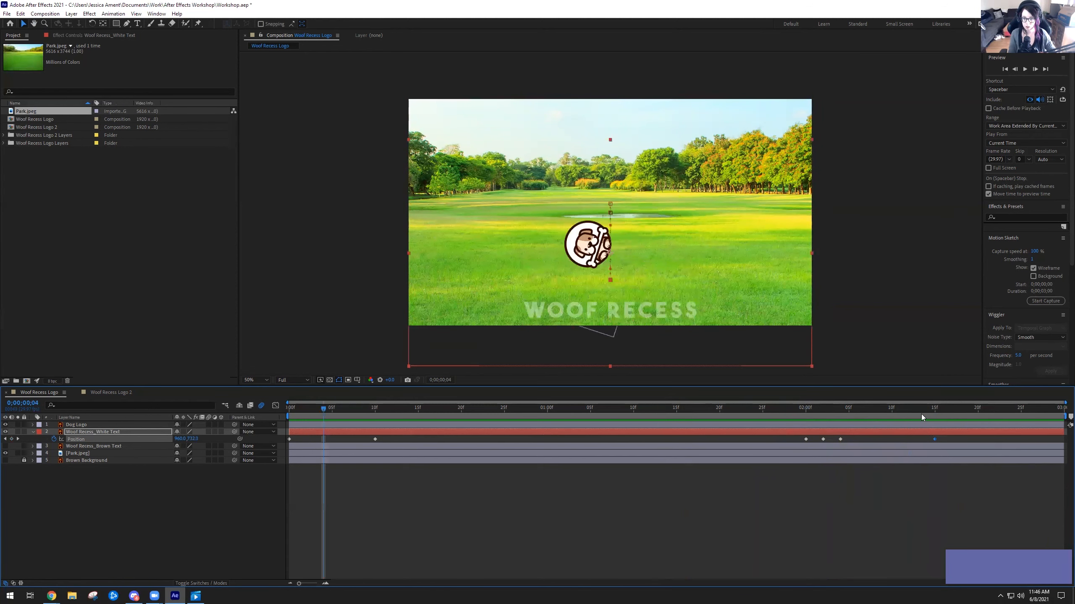
# - Keyframe the Woof Recess_White Text layer's Opacity at 100% at 0;00;02;00
pyautogui.click(805, 411)
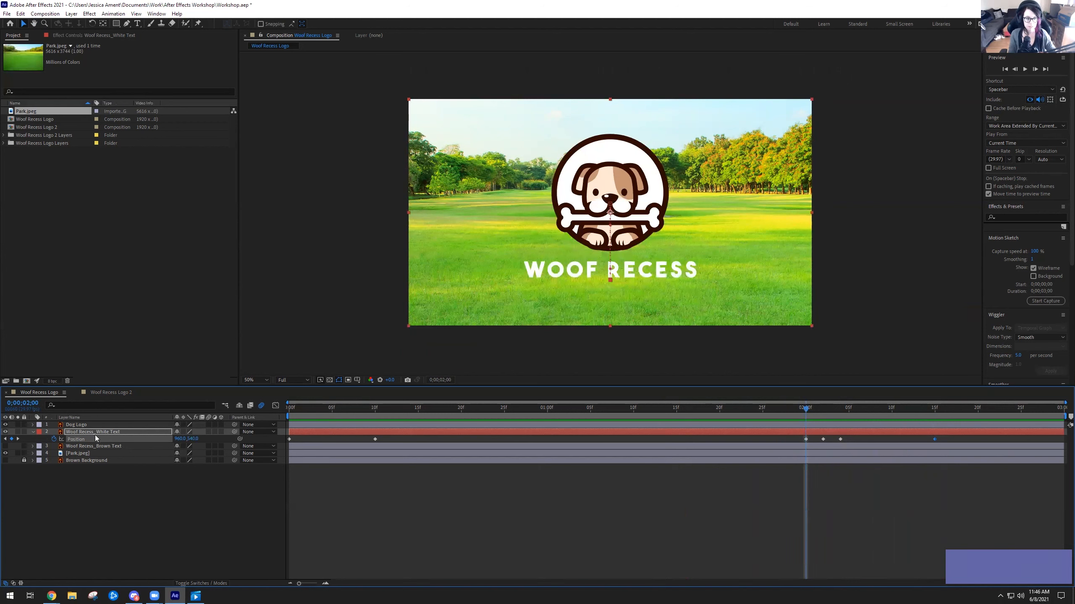
pyautogui.click(101, 433)
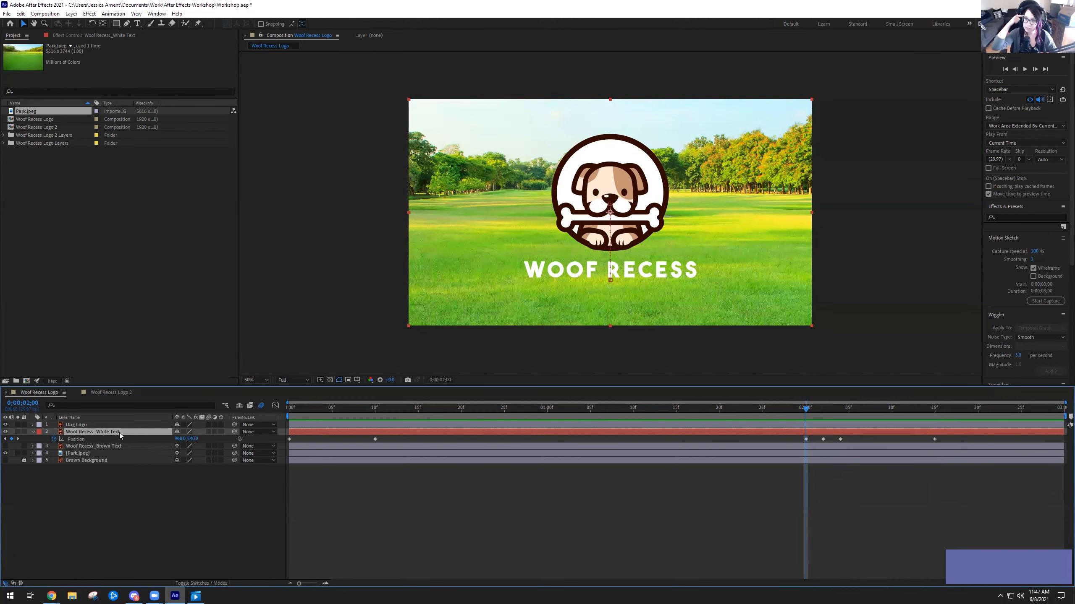
pyautogui.press('t')
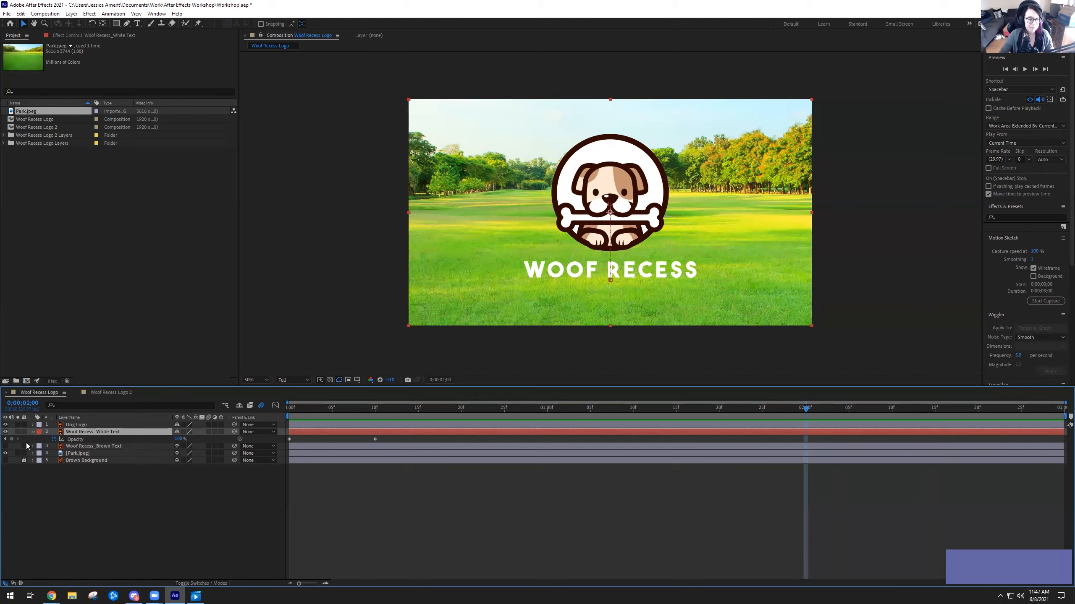
pyautogui.click(11, 439)
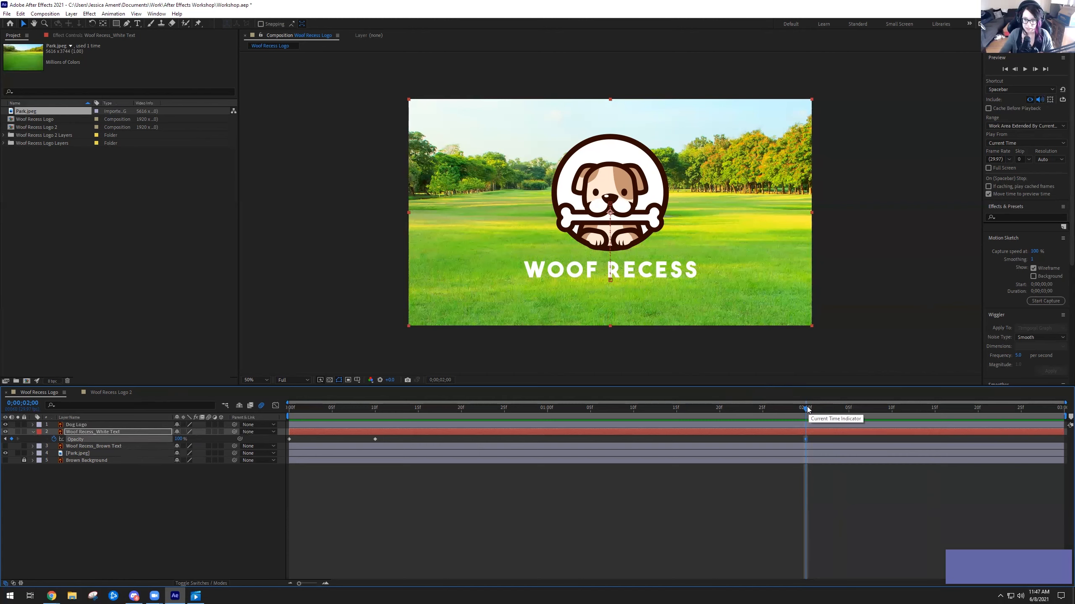
# - Keyframe the white text's Opacity at 0% at 0;00;02;15
pyautogui.moveTo(806, 408); pyautogui.dragTo(932, 430)
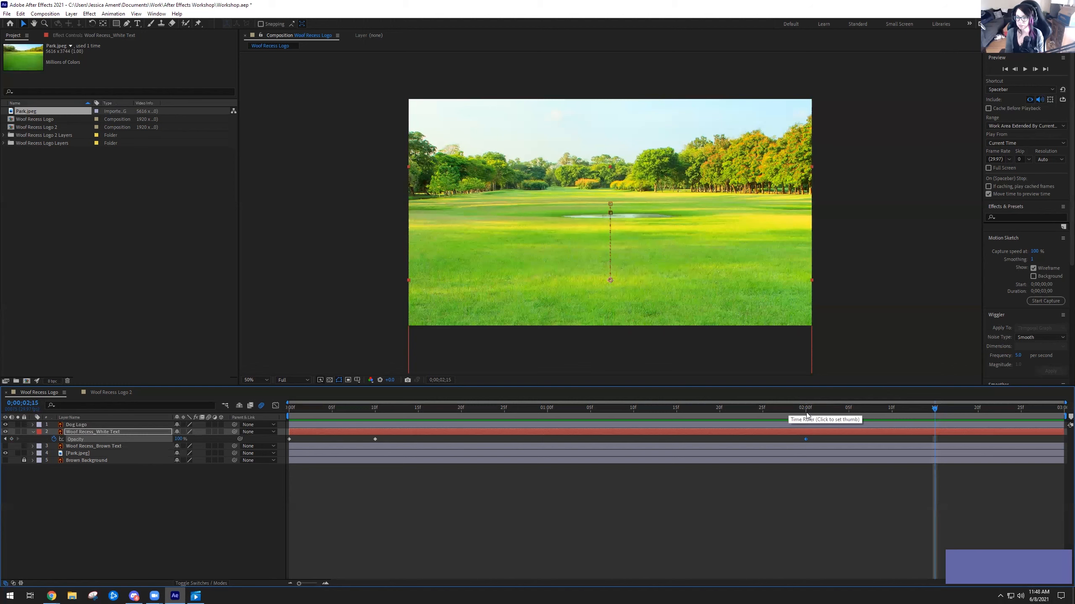
pyautogui.click(179, 439)
pyautogui.write('0')
pyautogui.press('Return')
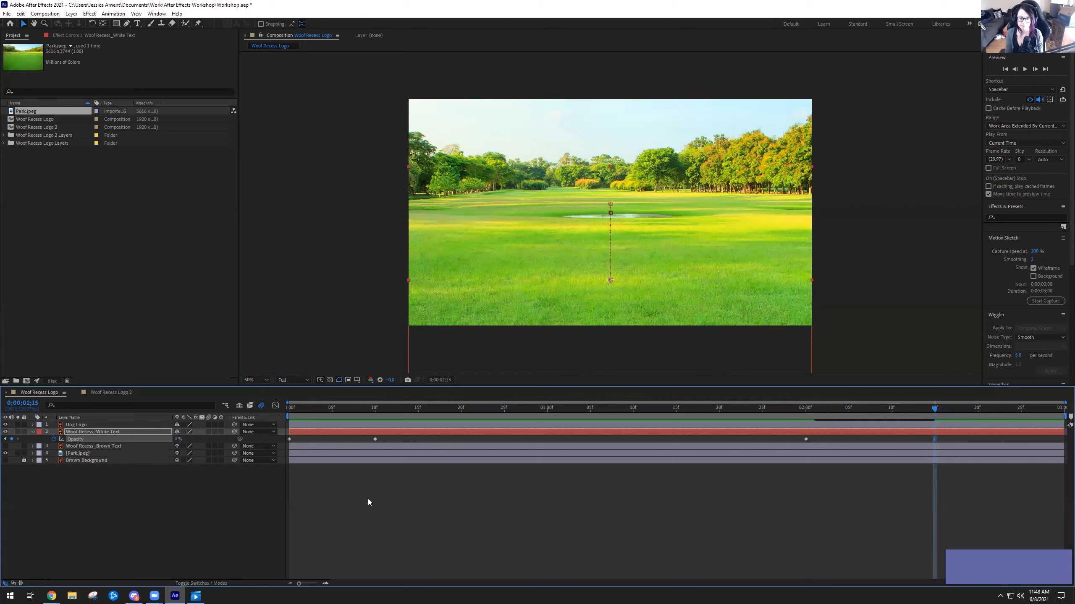
# - Play the whole animation from the start and scrub around 0;00;02;15 to examine the text's fade-out
pyautogui.moveTo(934, 407); pyautogui.dragTo(279, 402)
pyautogui.press('space')
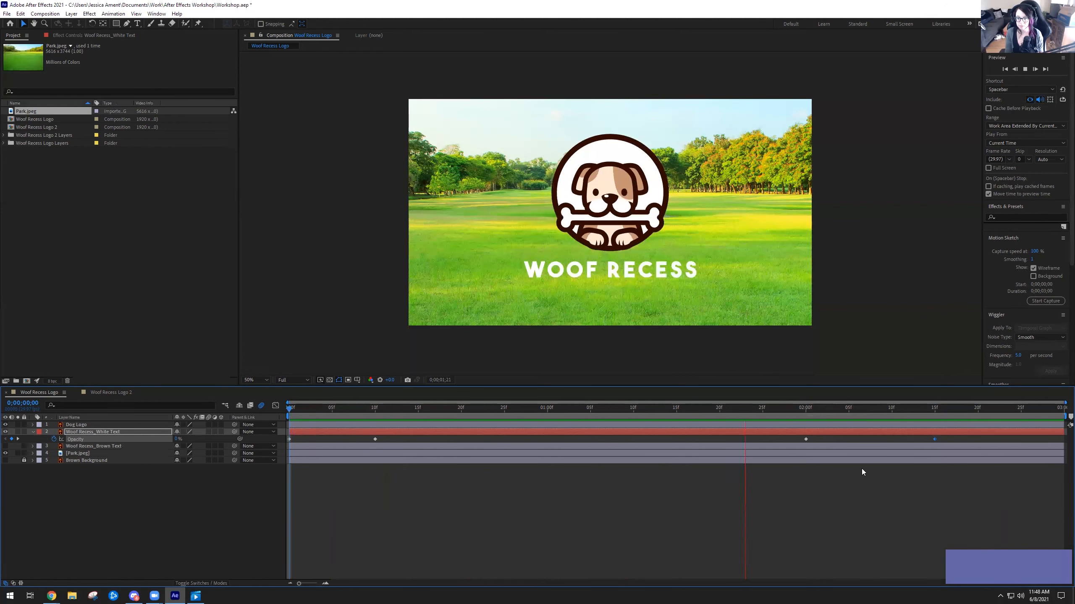
pyautogui.press('space')
pyautogui.moveTo(911, 408); pyautogui.dragTo(934, 435)
pyautogui.click(934, 438)
pyautogui.press('space')
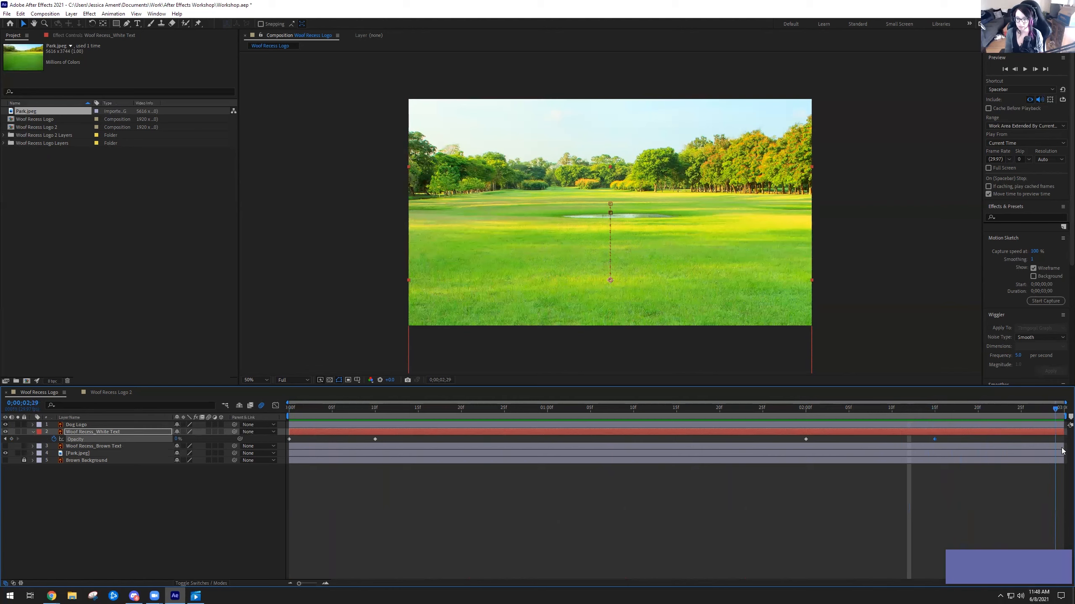
# - Return to 0;00;02;00 and scrub the finished render in Movies & TV to compare the exit animation
pyautogui.moveTo(1056, 409); pyautogui.dragTo(805, 438)
pyautogui.hotkey('alt', 'shift', 't')
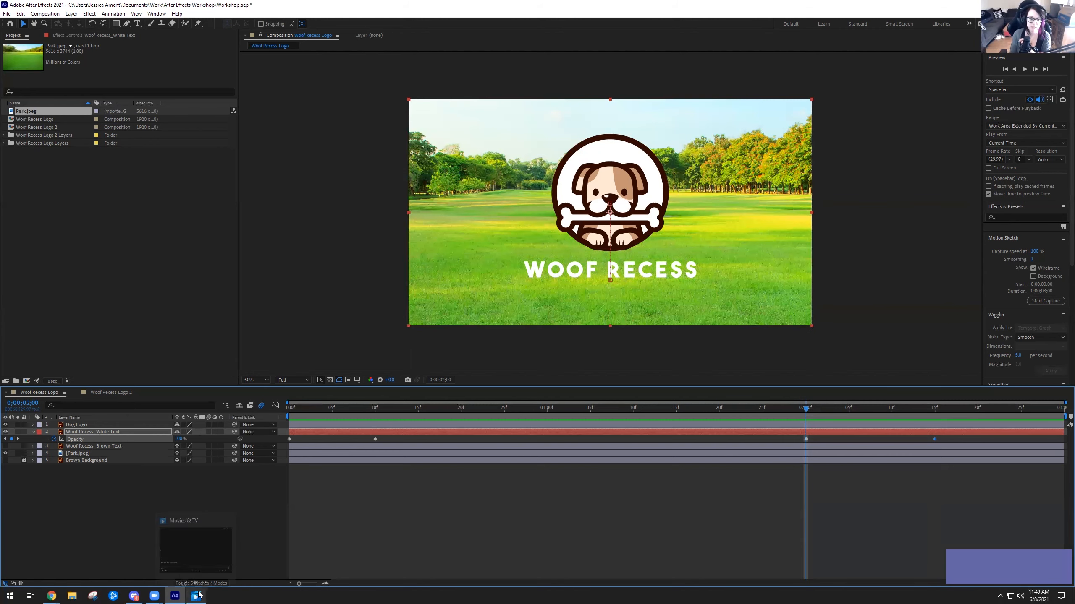
pyautogui.click(195, 546)
pyautogui.click(417, 416)
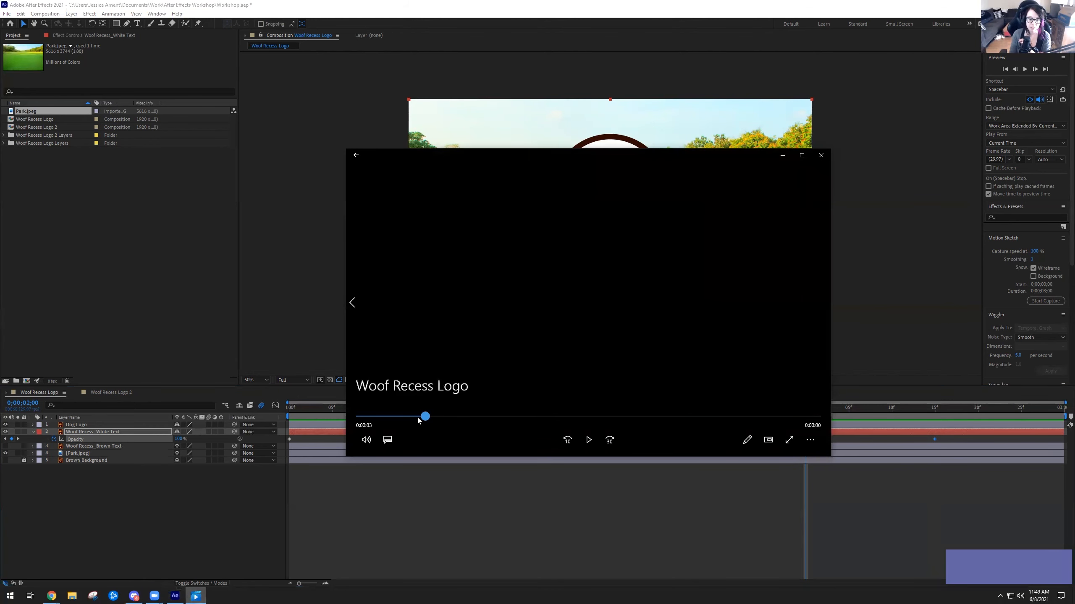
pyautogui.moveTo(417, 416); pyautogui.dragTo(461, 416)
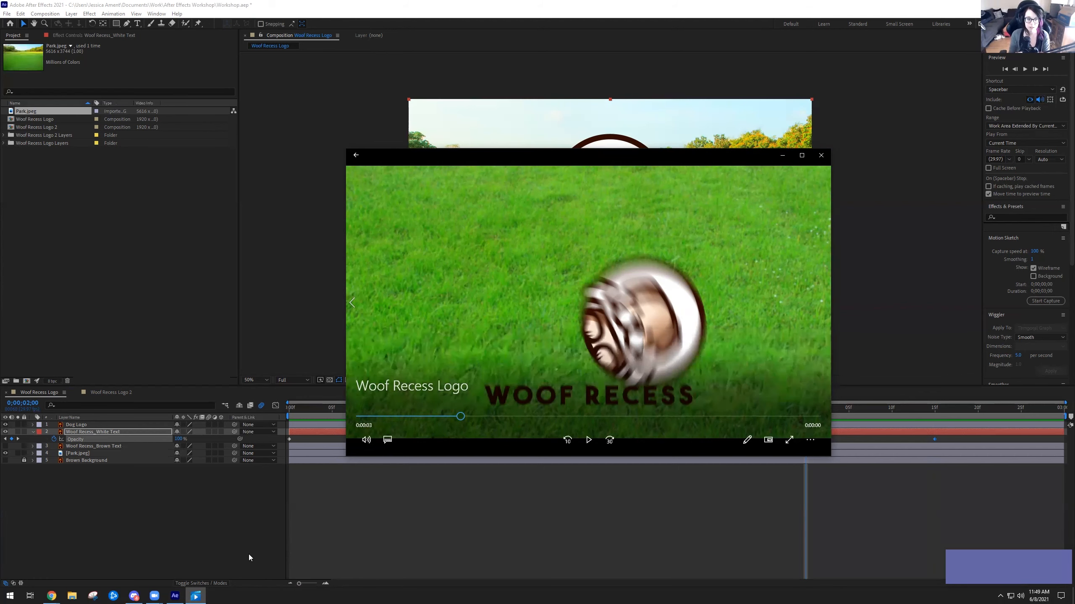
# - Return to the composition at 0;00;00;06 and enable motion blur on the Woof Recess_White Text and Dog Logo layers
pyautogui.click(255, 545)
pyautogui.moveTo(803, 407); pyautogui.dragTo(374, 384)
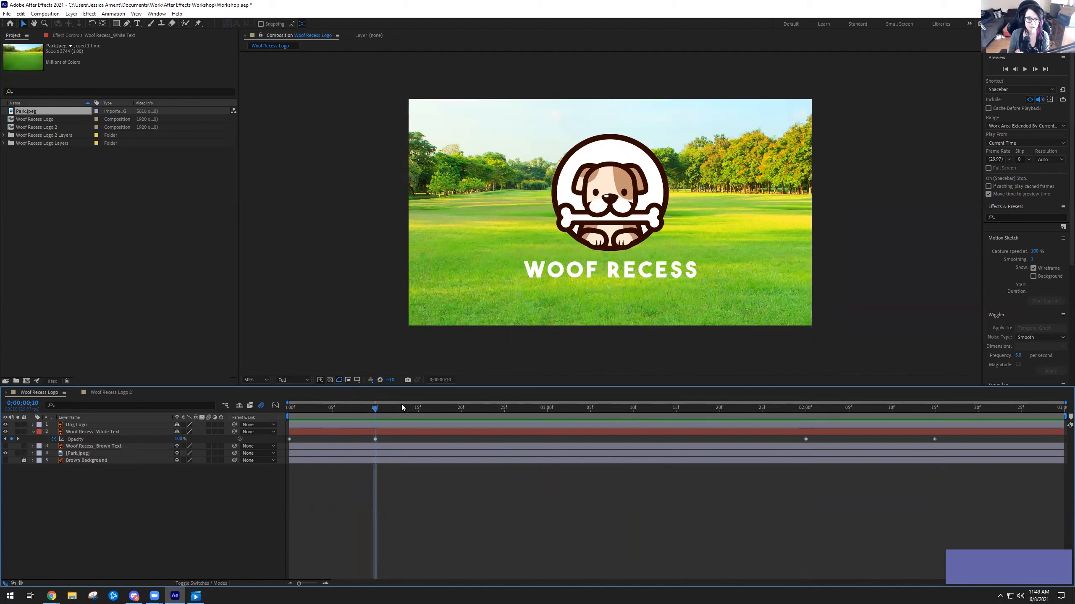
pyautogui.moveTo(375, 408); pyautogui.dragTo(339, 409)
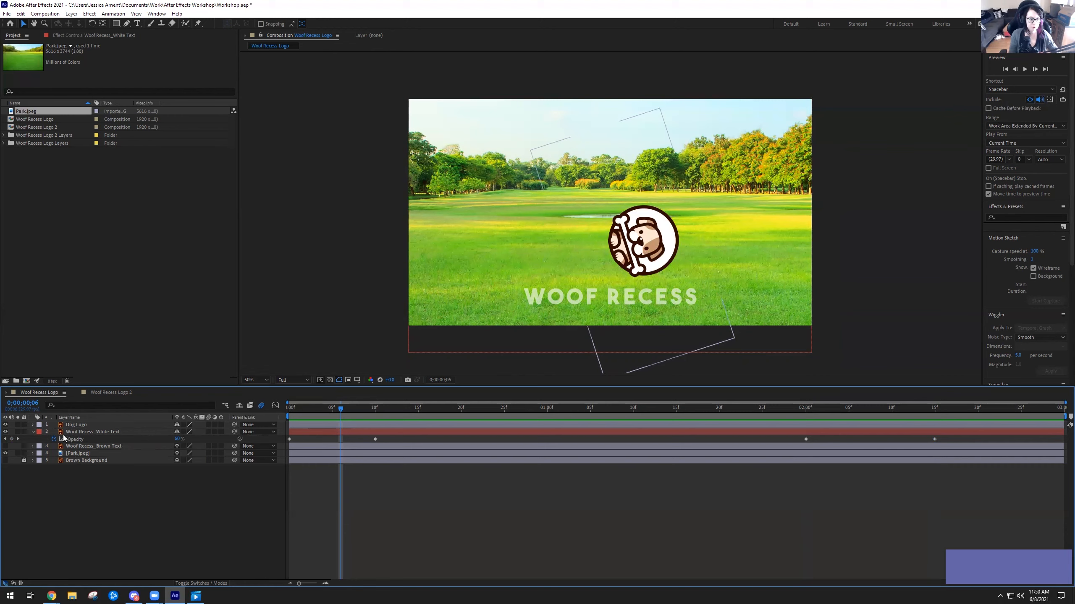
pyautogui.press('u')
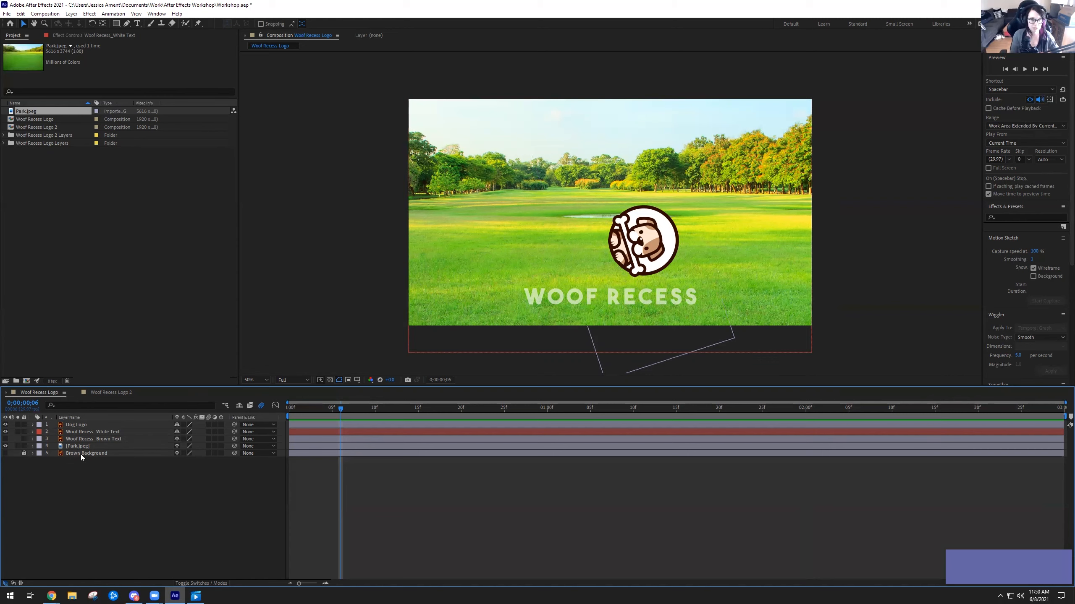
pyautogui.click(208, 432)
pyautogui.click(208, 424)
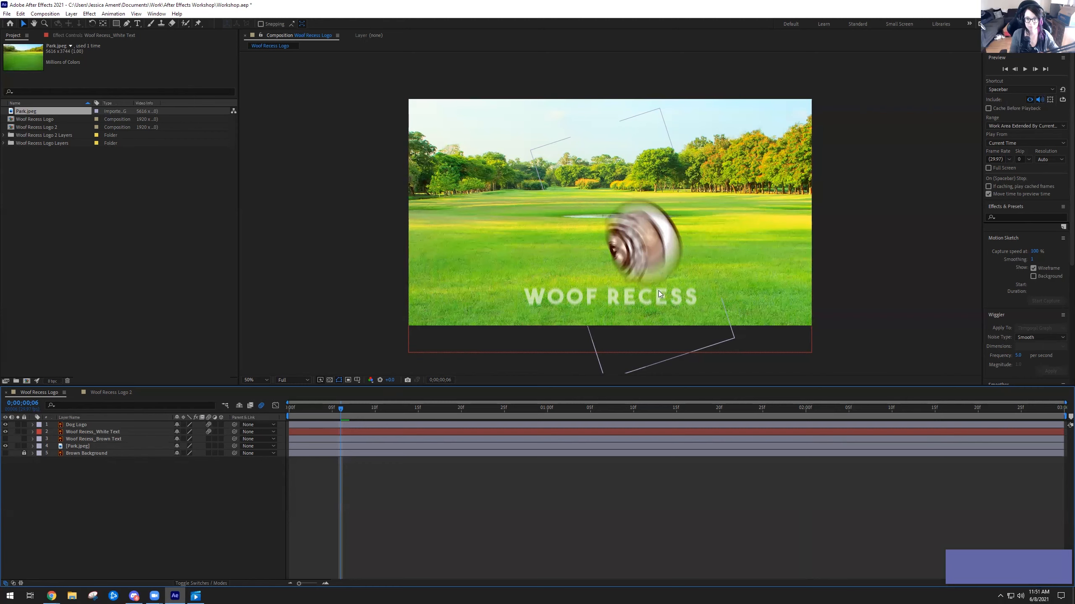
pyautogui.click(209, 425)
pyautogui.click(209, 425)
# - Play the animation from the first frame and enable motion blur on the Park.jpeg layer
pyautogui.moveTo(353, 409); pyautogui.dragTo(130, 440)
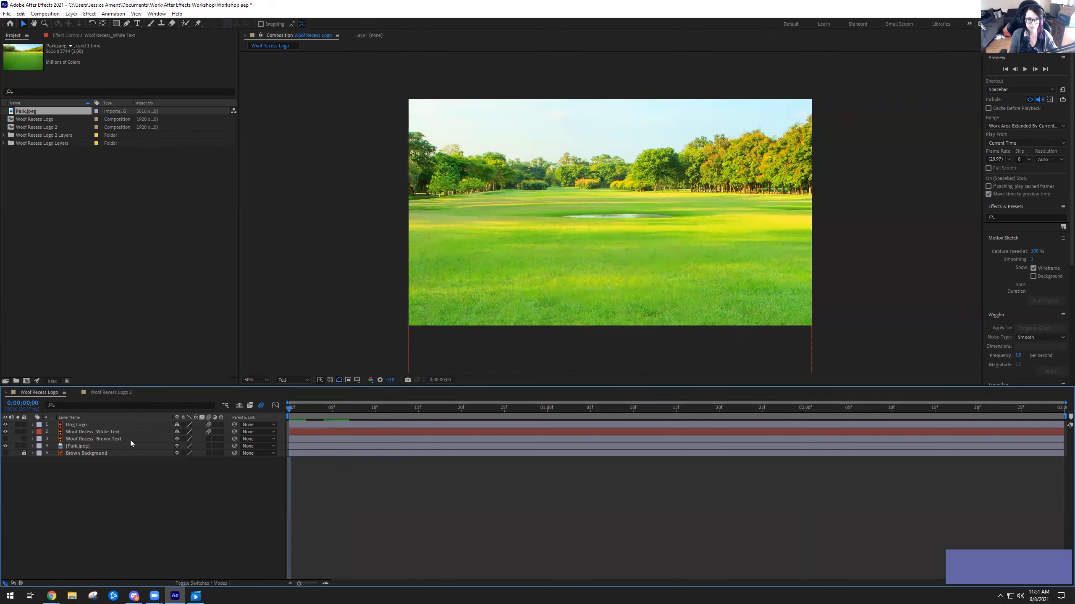
pyautogui.press('space')
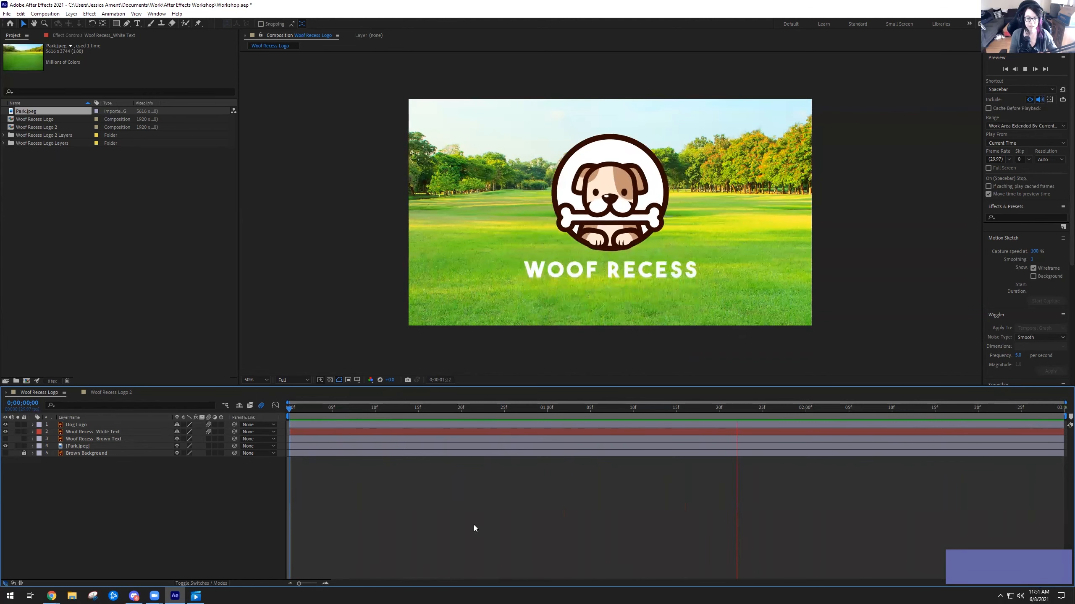
pyautogui.click(209, 447)
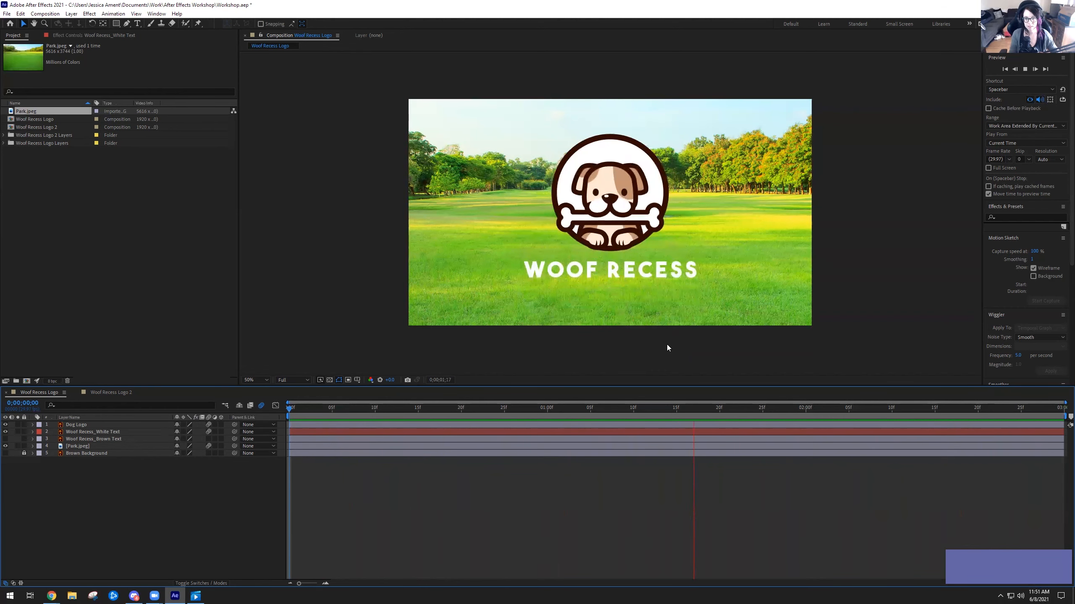
# - Scrub and play the timeline to examine the motion blur on the logo and text exit
pyautogui.press('space')
pyautogui.moveTo(497, 417); pyautogui.dragTo(588, 453)
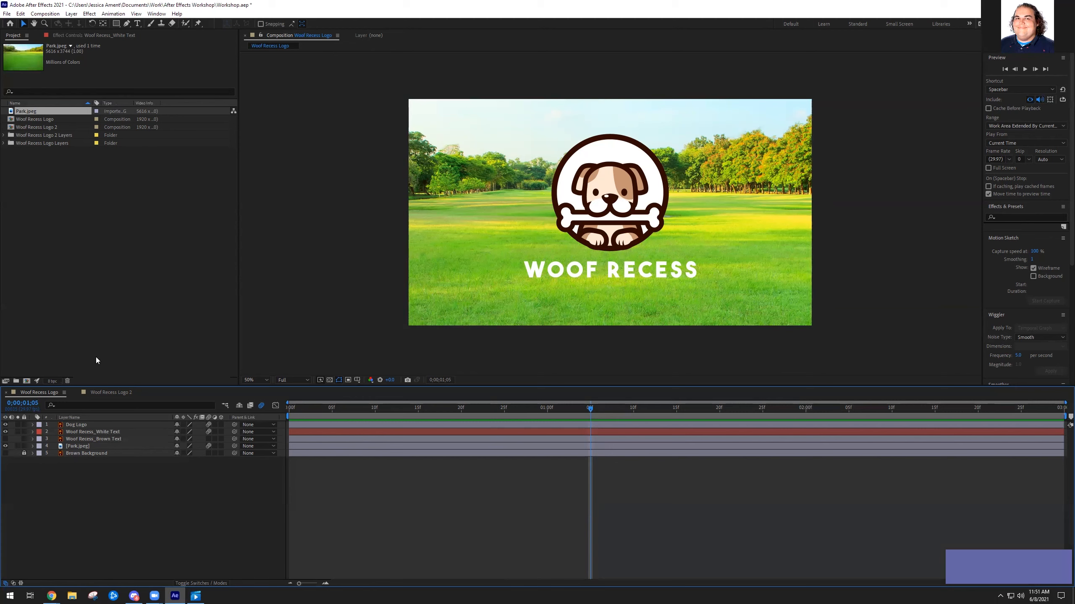
pyautogui.moveTo(591, 410); pyautogui.dragTo(444, 408)
pyautogui.press('space')
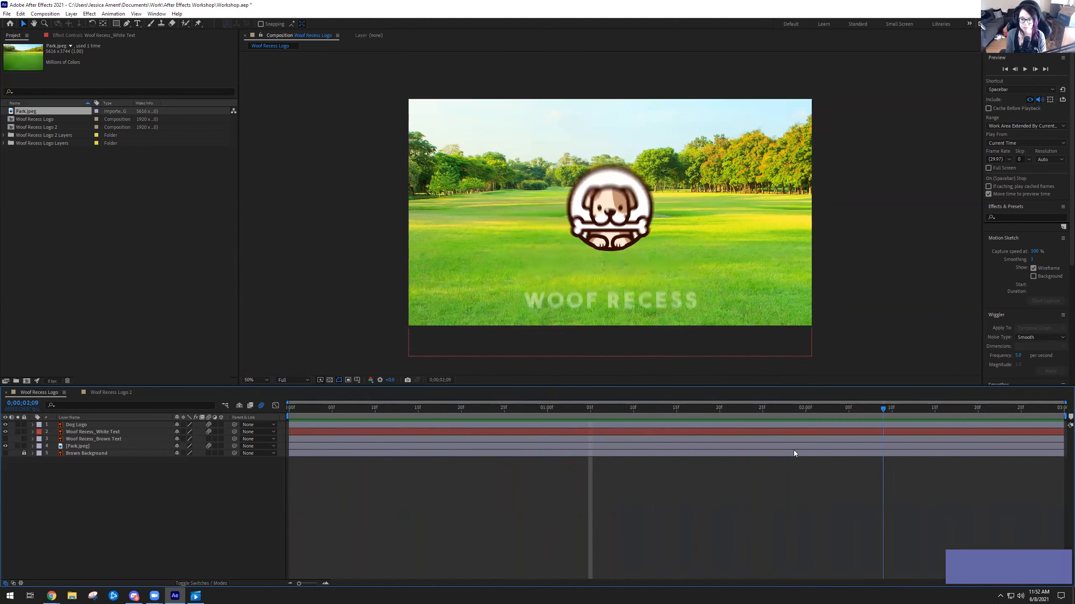
pyautogui.press('space')
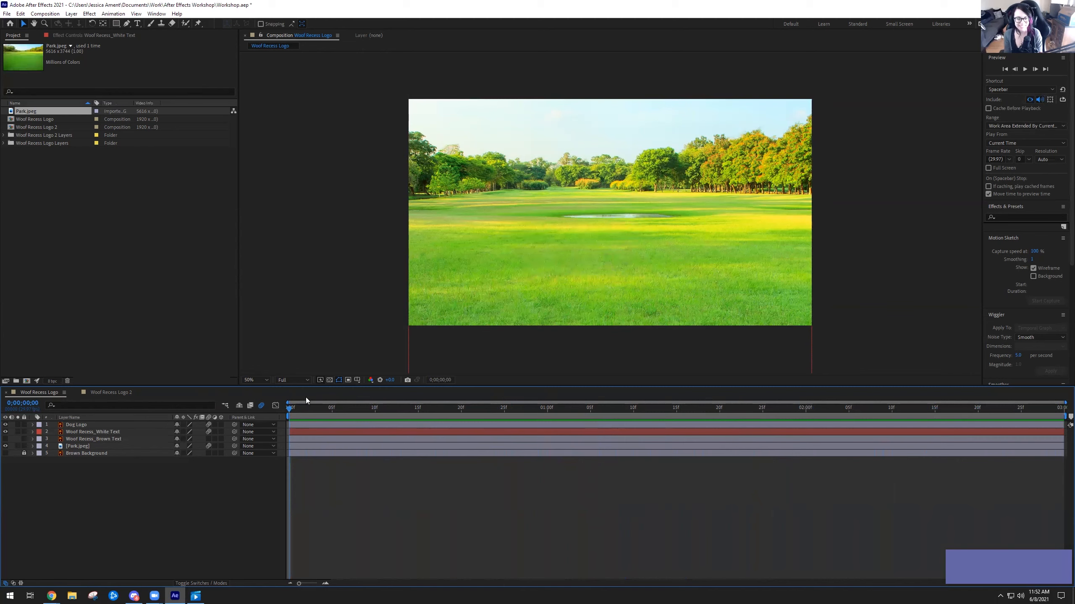
# - Move the current time back to 0;00;00;00 and save the project
pyautogui.moveTo(291, 409); pyautogui.dragTo(289, 407)
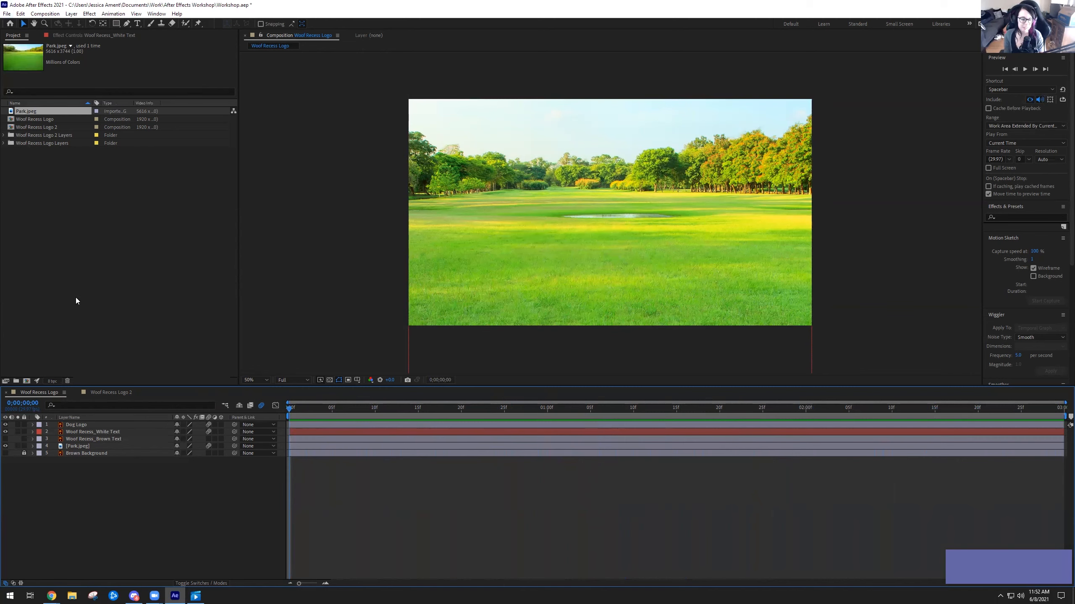
pyautogui.click(7, 13)
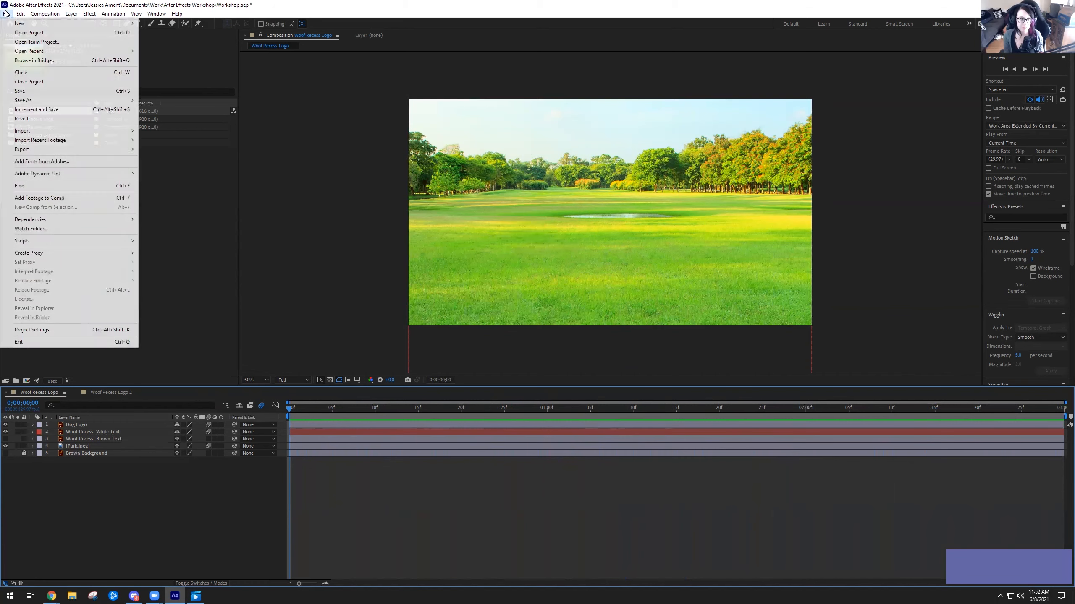
pyautogui.click(34, 94)
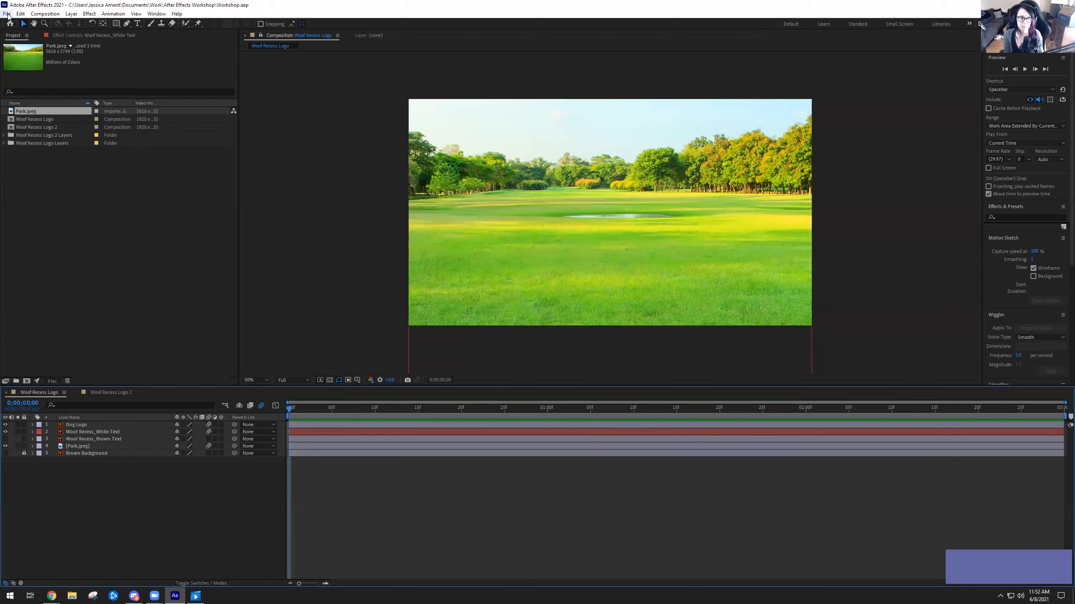
# - Send the Woof Recess Logo composition to the Adobe Media Encoder queue and bring the encoder window into clear view
pyautogui.click(7, 14)
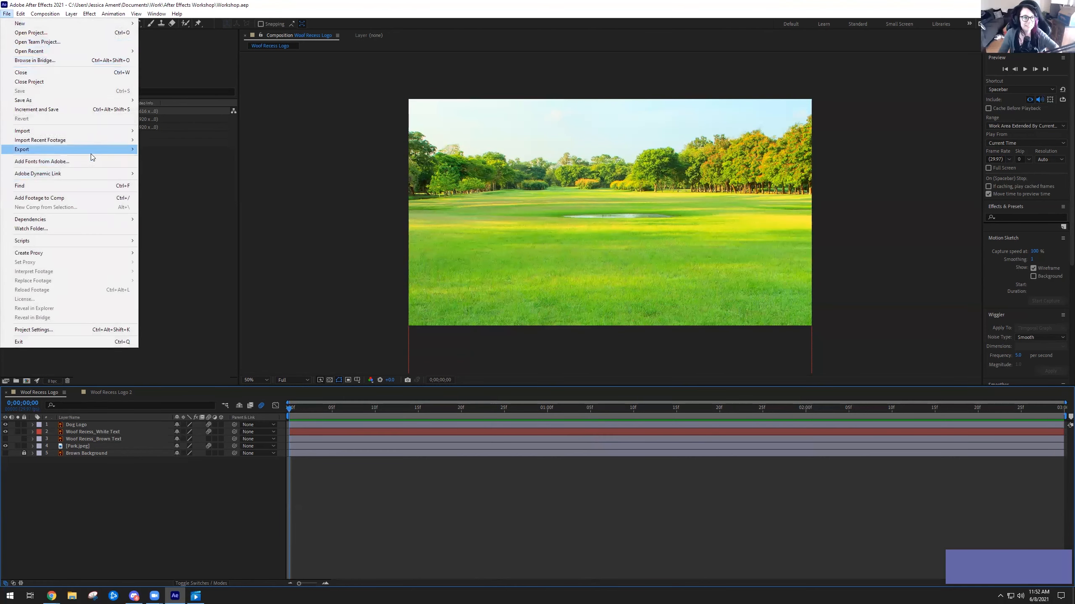
pyautogui.moveTo(89, 151)
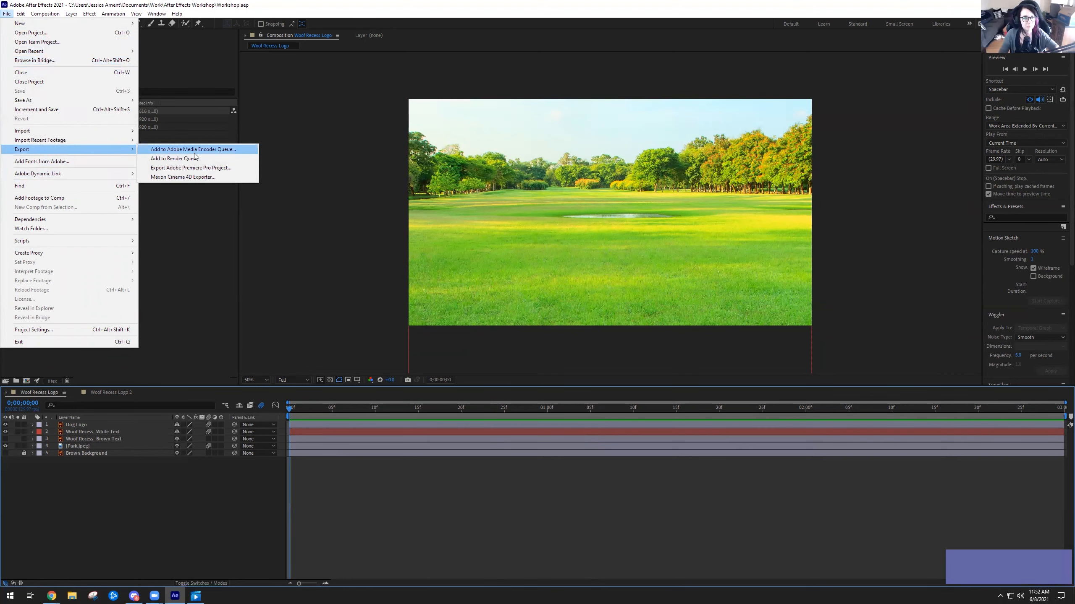
pyautogui.moveTo(58, 16)
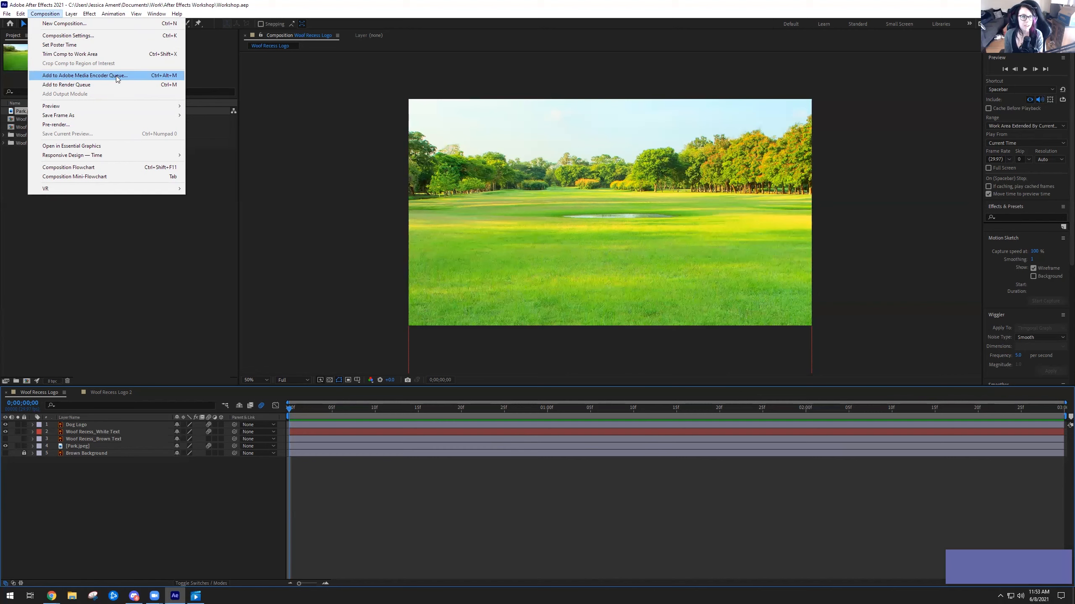
pyautogui.click(138, 76)
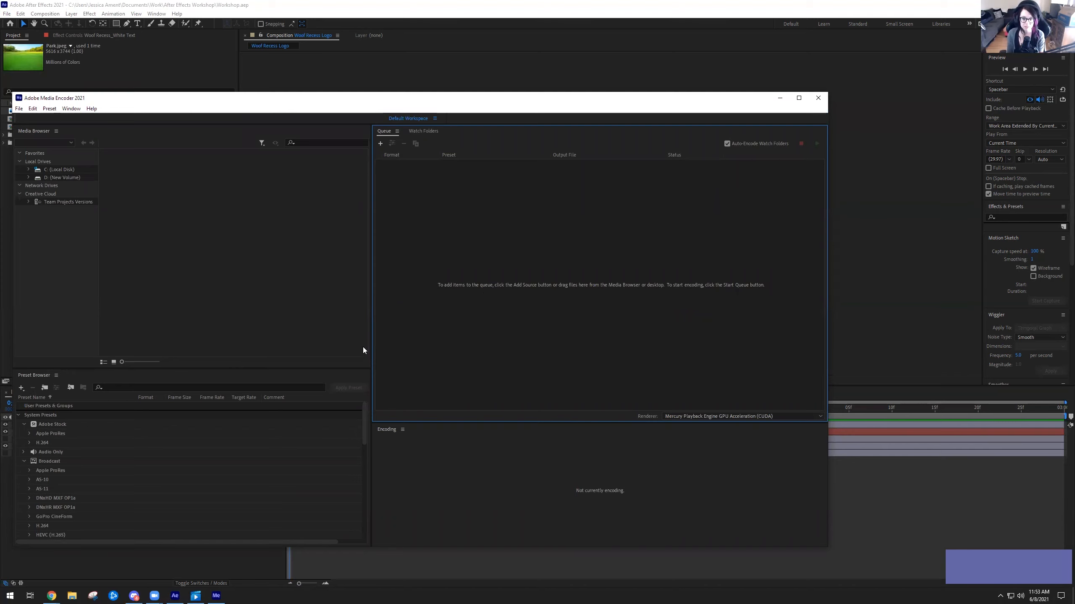
pyautogui.moveTo(463, 104); pyautogui.dragTo(511, 108)
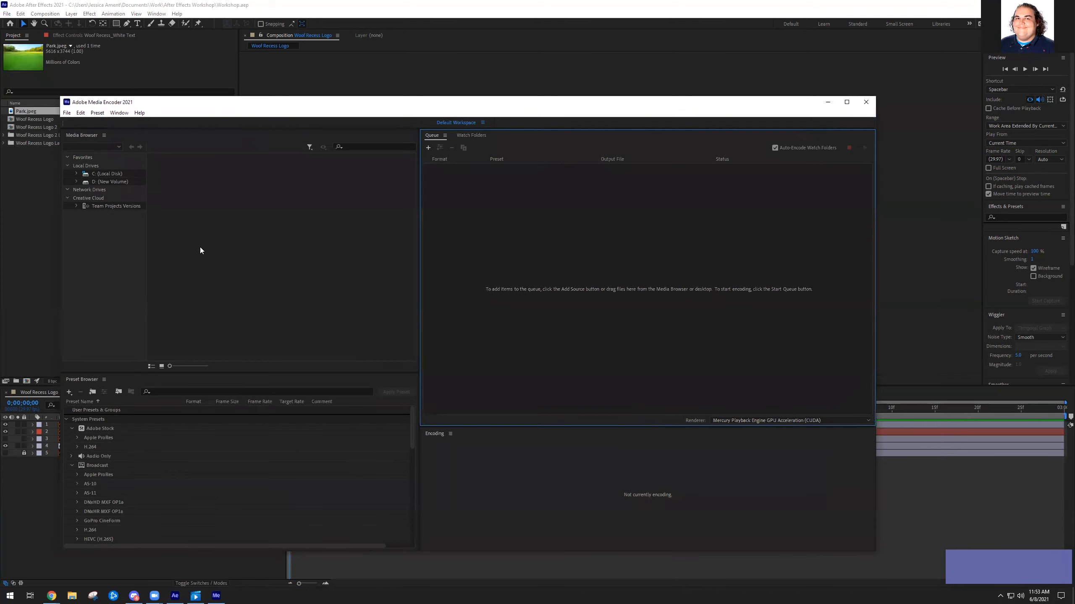
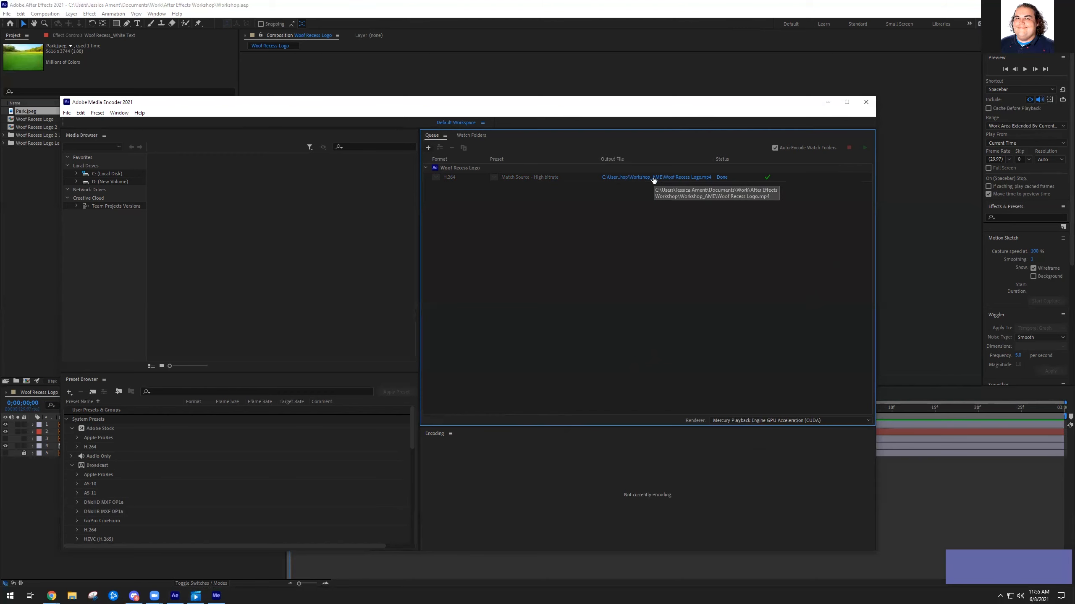
# - Look through the After Effects Workshop folder and the encoded file's Workshop_AME output folder in File Explorer
pyautogui.click(72, 595)
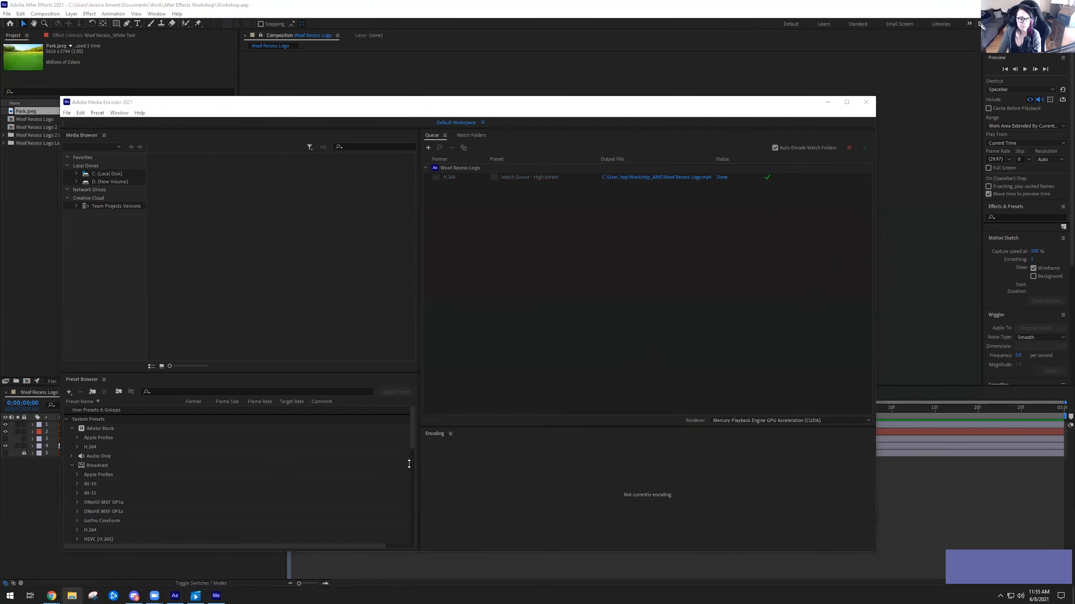
pyautogui.click(630, 385)
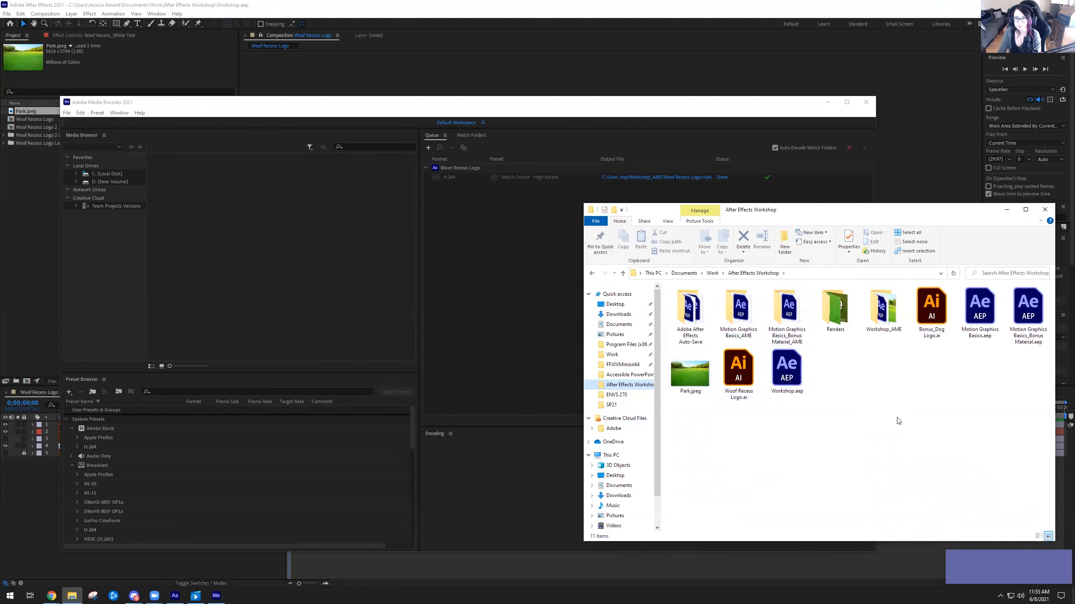
pyautogui.click(683, 179)
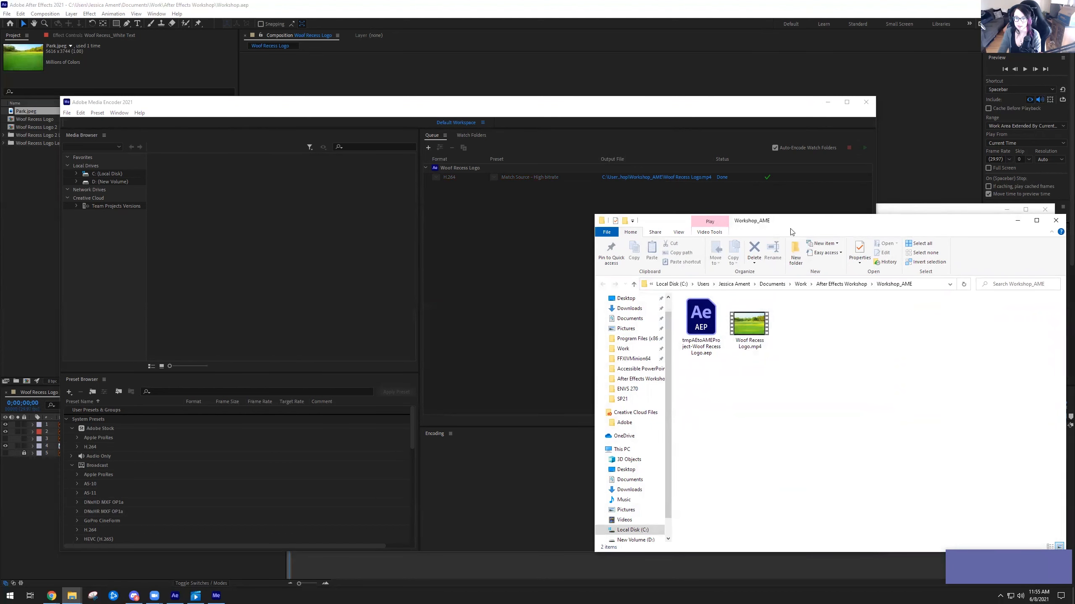
pyautogui.moveTo(778, 258); pyautogui.dragTo(778, 232)
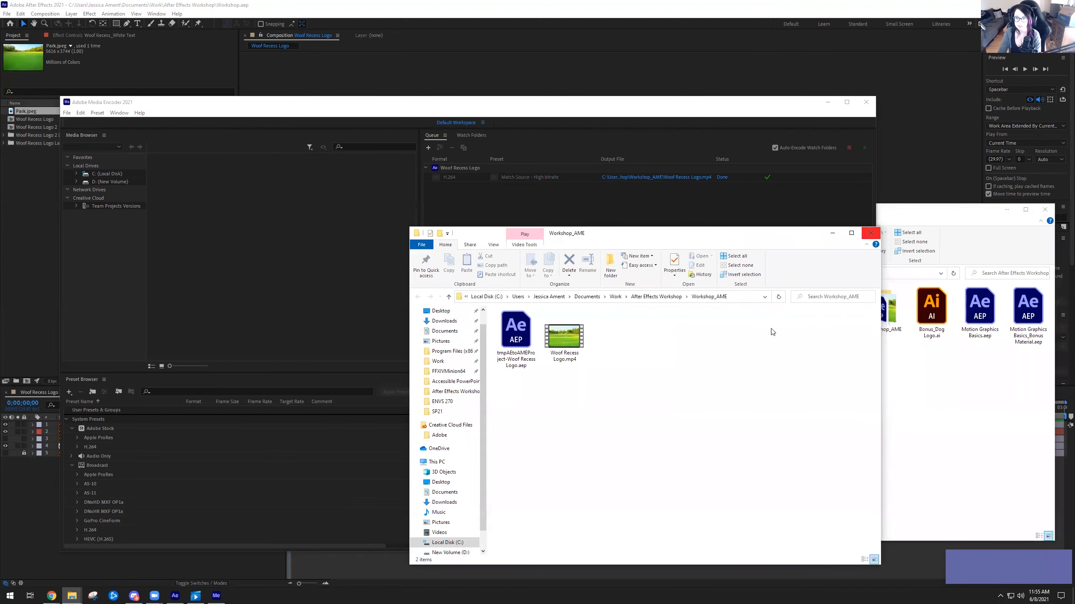
pyautogui.click(832, 234)
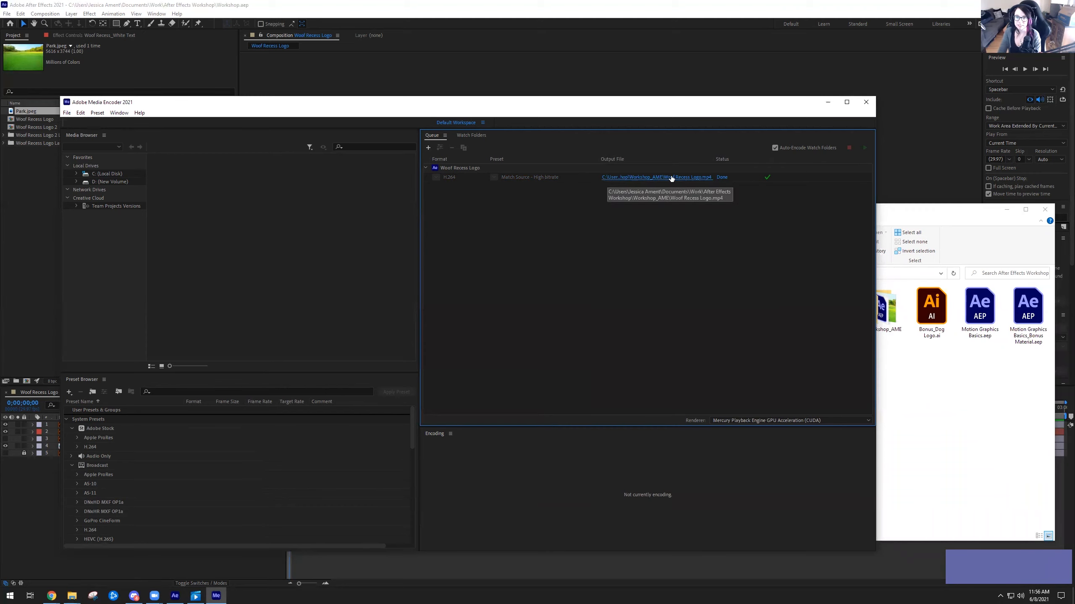
# - Reopen the Workshop_AME output folder from the encoder queue's output file link and enlarge its window
pyautogui.click(638, 179)
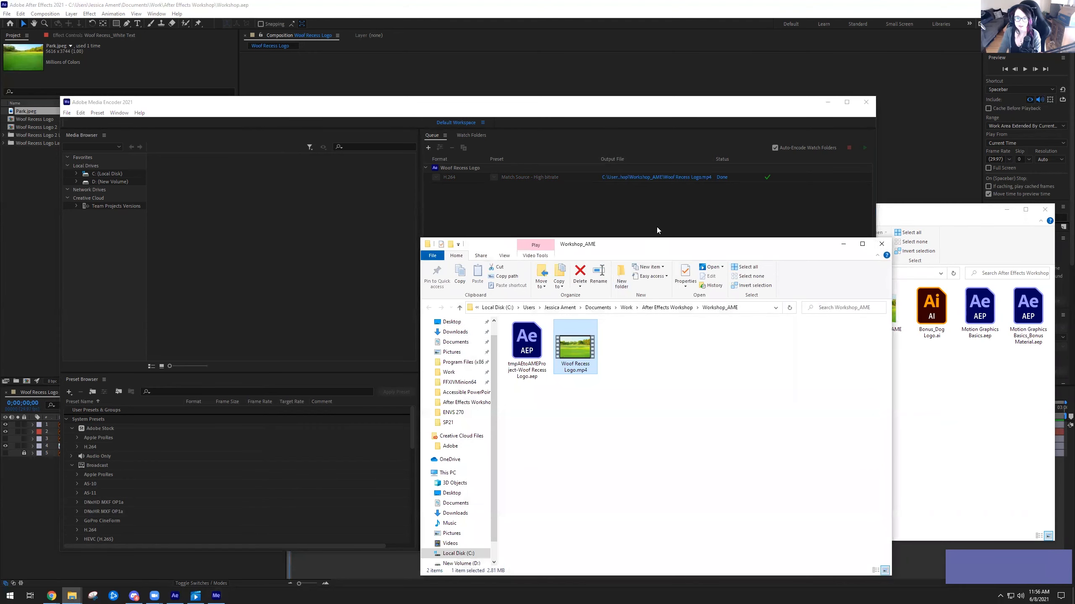
pyautogui.moveTo(636, 246); pyautogui.dragTo(567, 125)
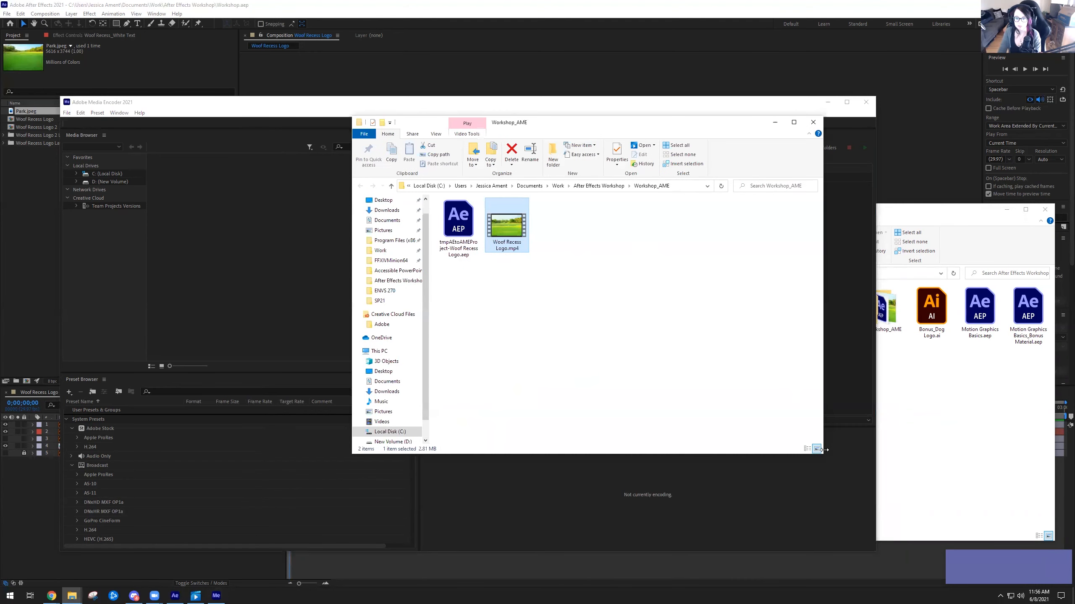
pyautogui.moveTo(823, 456); pyautogui.dragTo(1001, 541)
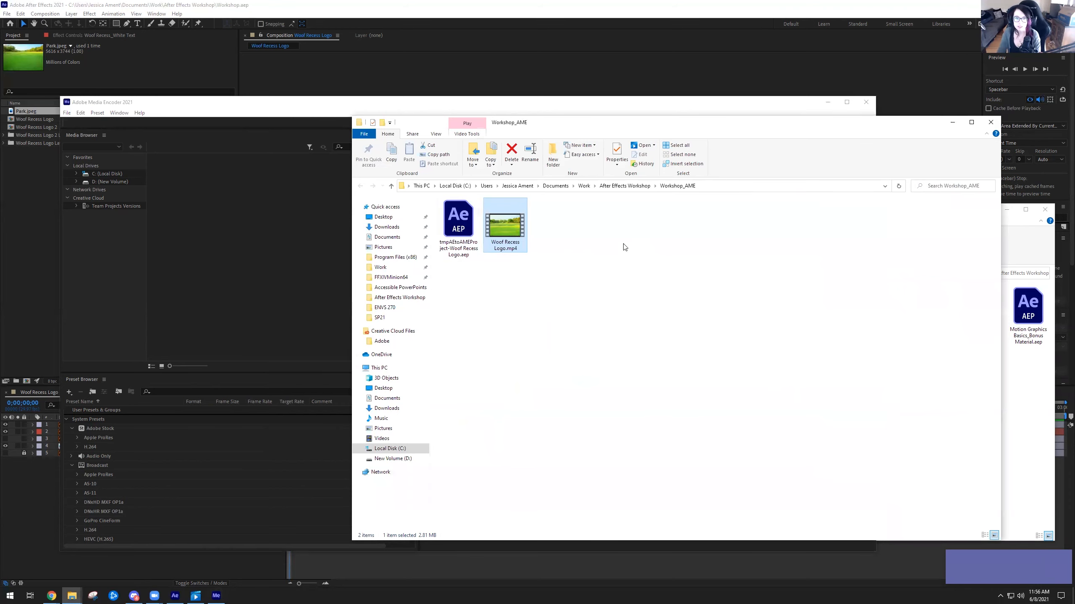
pyautogui.moveTo(601, 122); pyautogui.dragTo(608, 183)
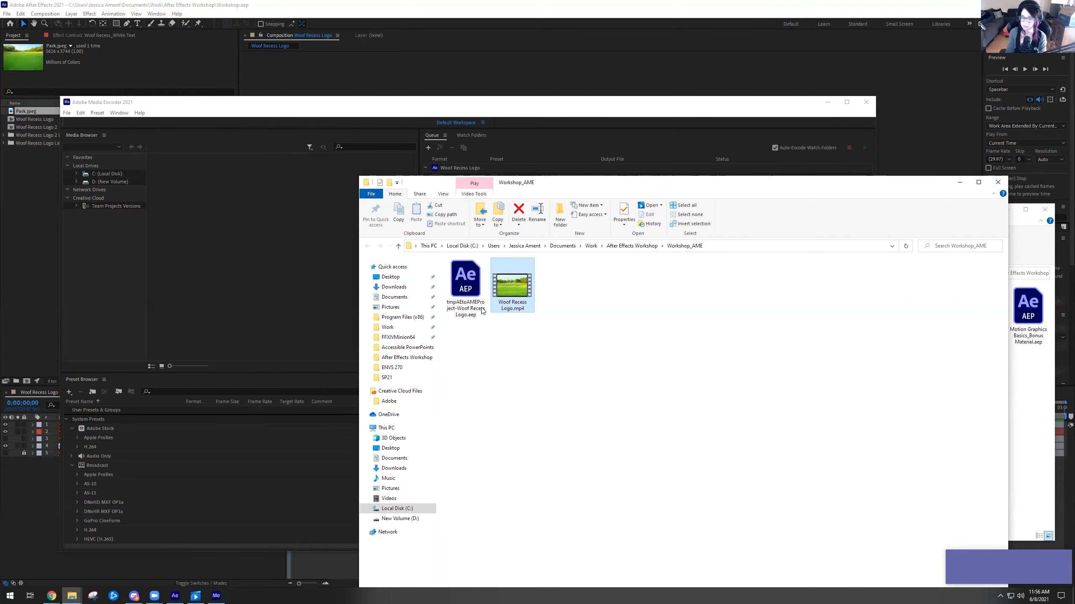
pyautogui.moveTo(510, 183); pyautogui.dragTo(479, 133)
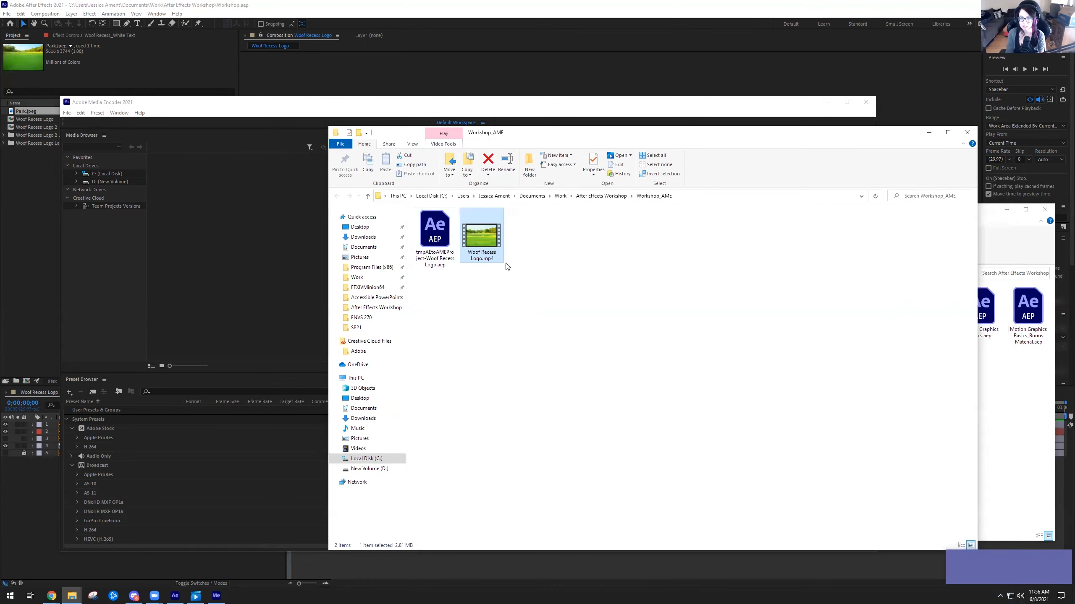
# - Play and scrub the exported Woof Recess Logo.mp4 to check the render, and close the player and the output folder
pyautogui.doubleClick(487, 243)
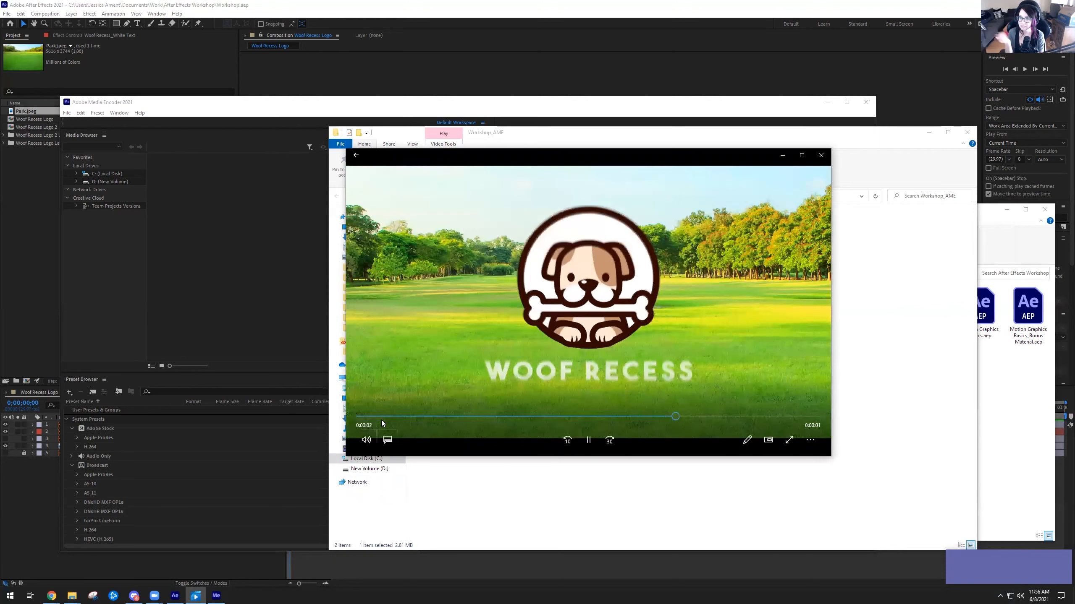
pyautogui.moveTo(363, 417); pyautogui.dragTo(584, 424)
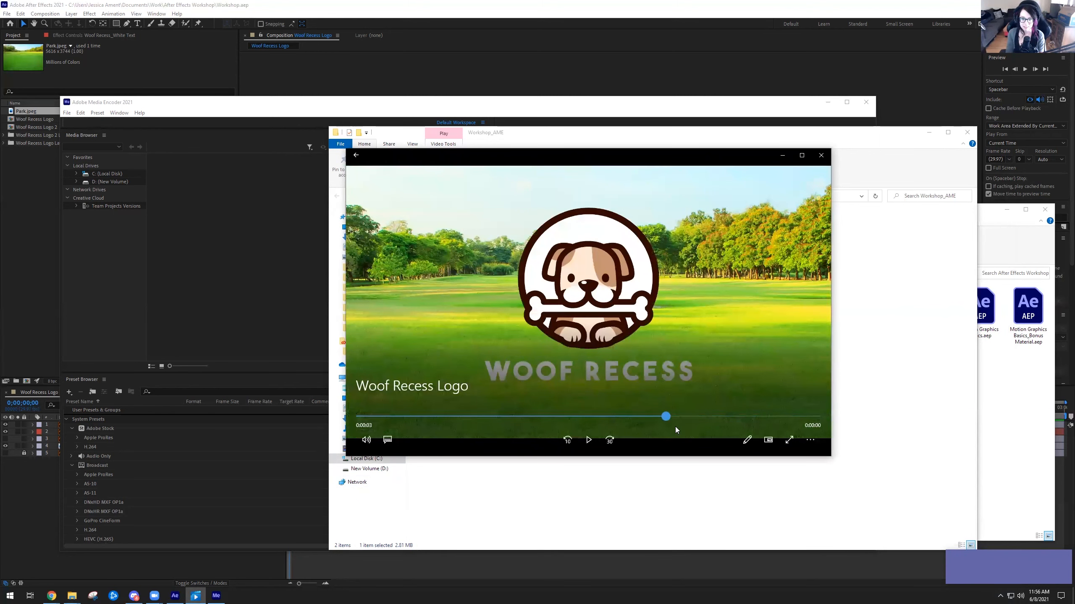
pyautogui.click(588, 441)
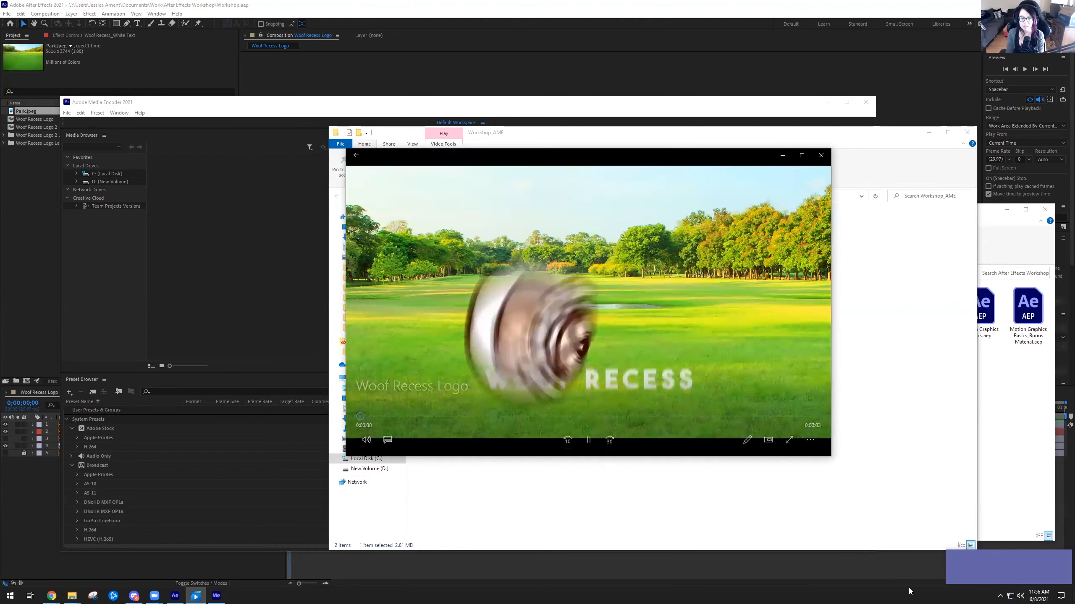
pyautogui.click(821, 157)
pyautogui.click(966, 132)
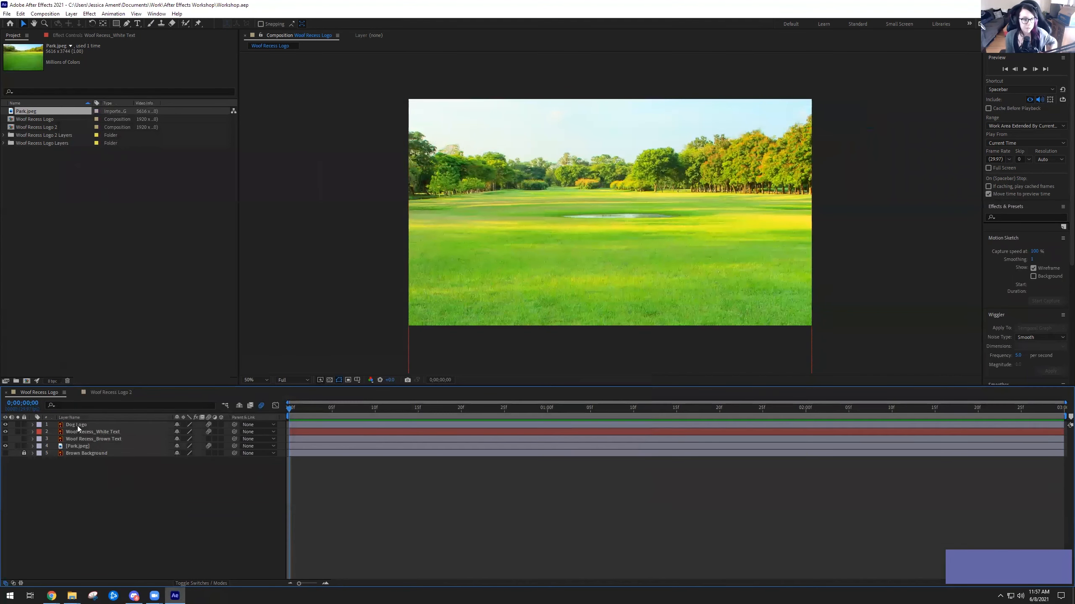
# - Reveal the Dog Logo layer's rotation keyframes and move the playhead to 0;00;00;24
pyautogui.click(95, 424)
pyautogui.press('u')
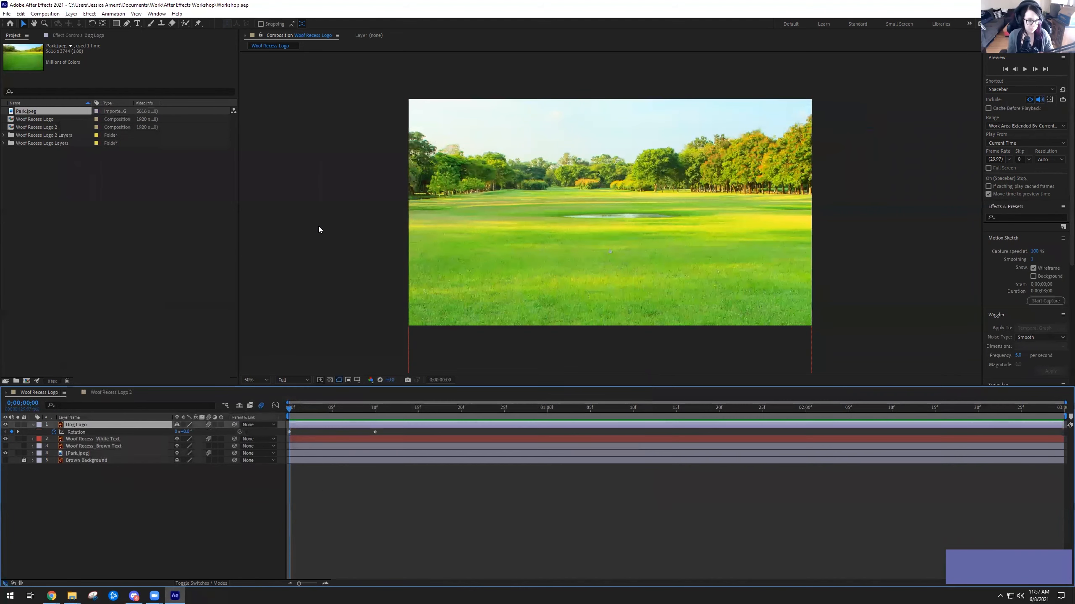
pyautogui.moveTo(290, 407); pyautogui.dragTo(495, 434)
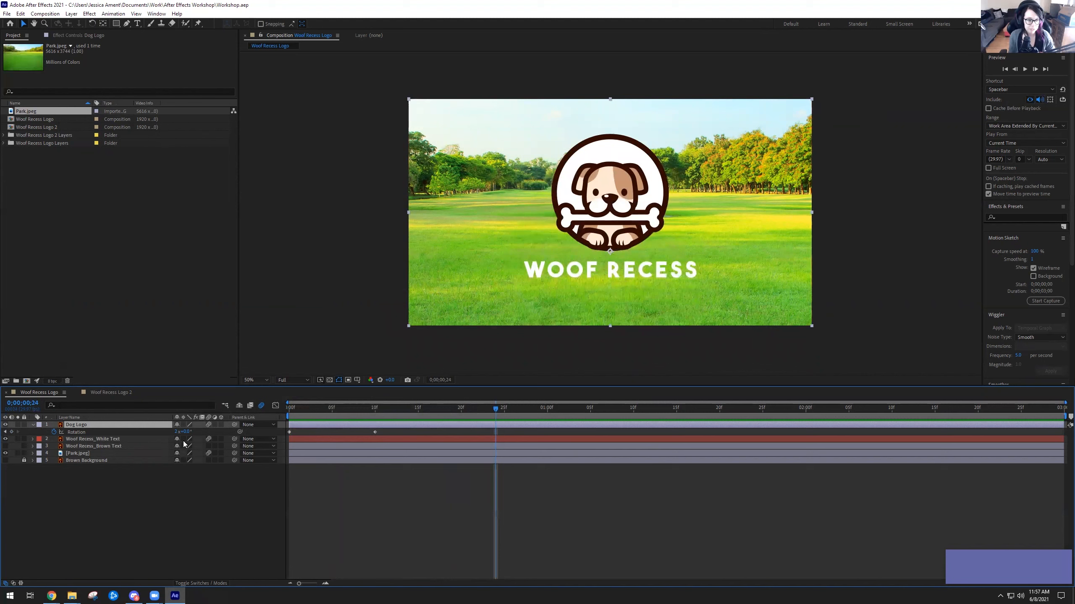
# - Try changing the Dog Logo rotation at 0;00;00;24 and delete the keyframe this adds there
pyautogui.moveTo(175, 434); pyautogui.dragTo(617, 194)
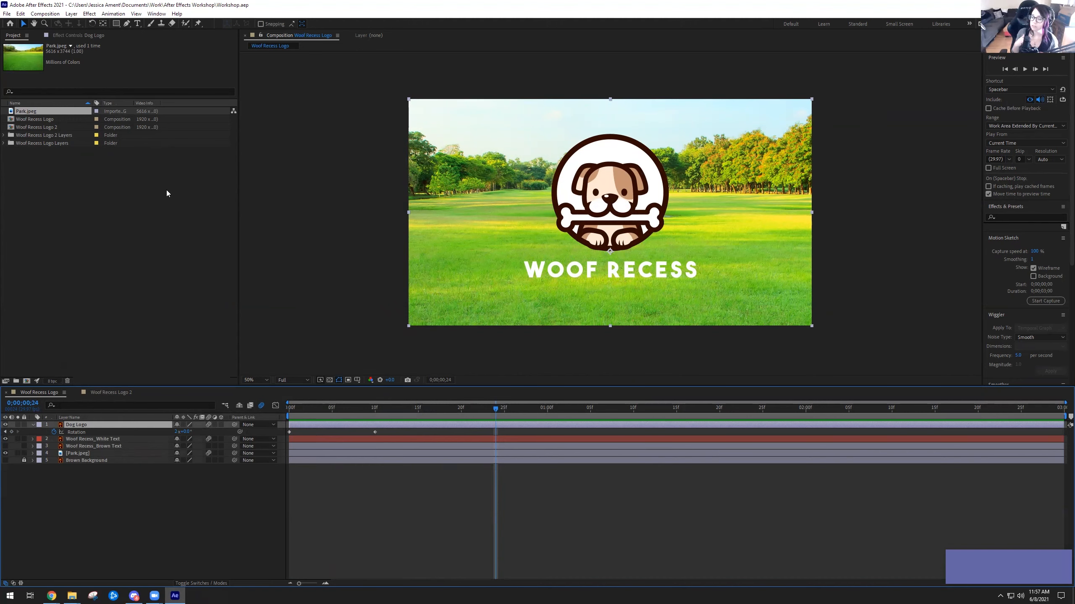
pyautogui.click(176, 432)
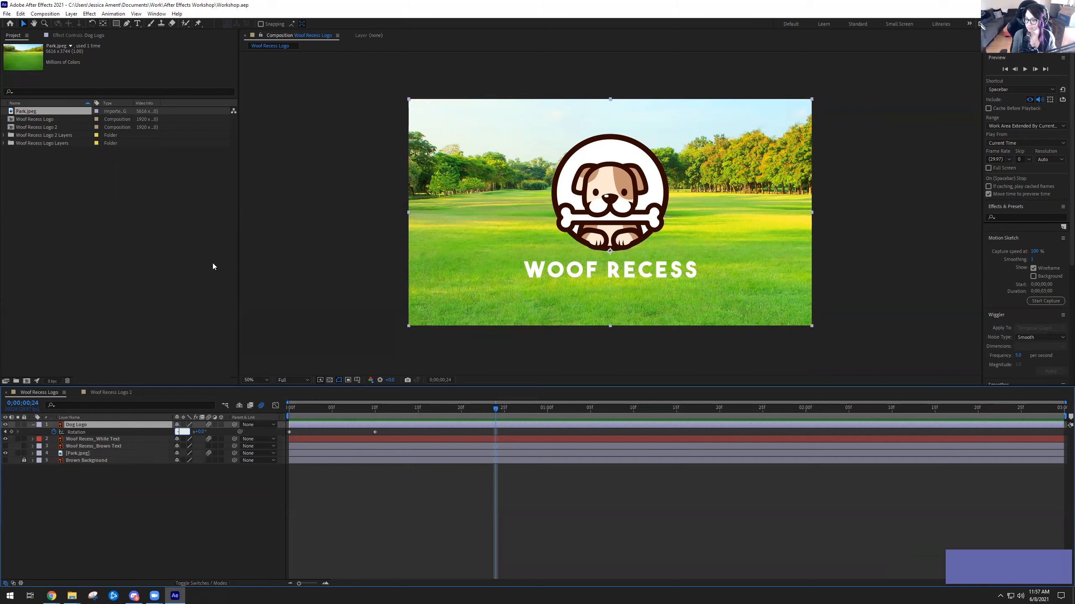
pyautogui.click(233, 531)
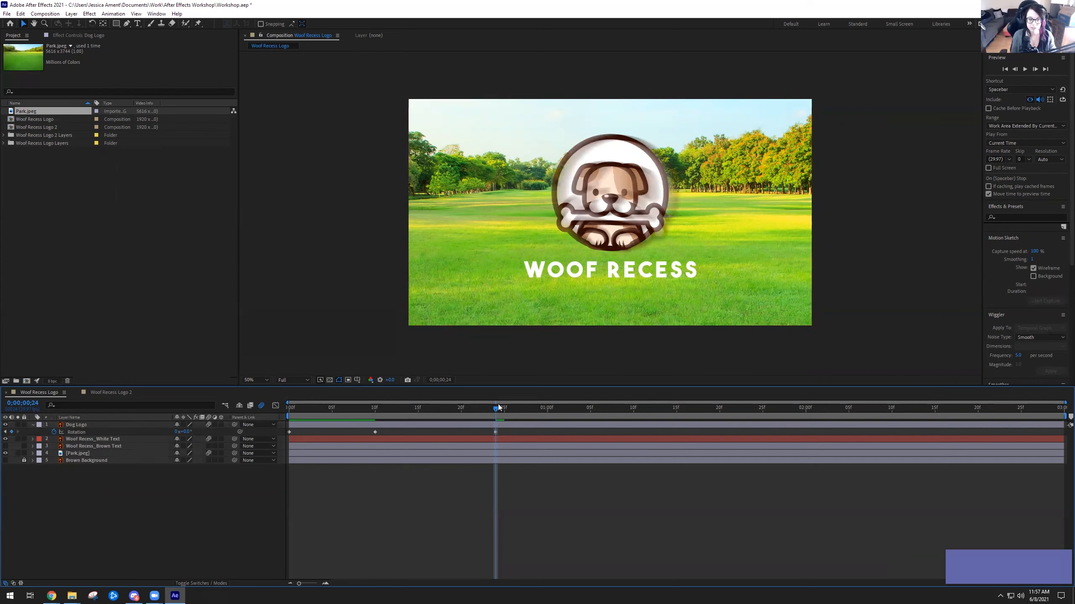
pyautogui.click(495, 432)
pyautogui.press('Delete')
# - Change the Dog Logo's rotation keyframe at 0;00;00;10 to zero full turns with a counterclockwise tilt, and preview the motion
pyautogui.moveTo(497, 406); pyautogui.dragTo(370, 416)
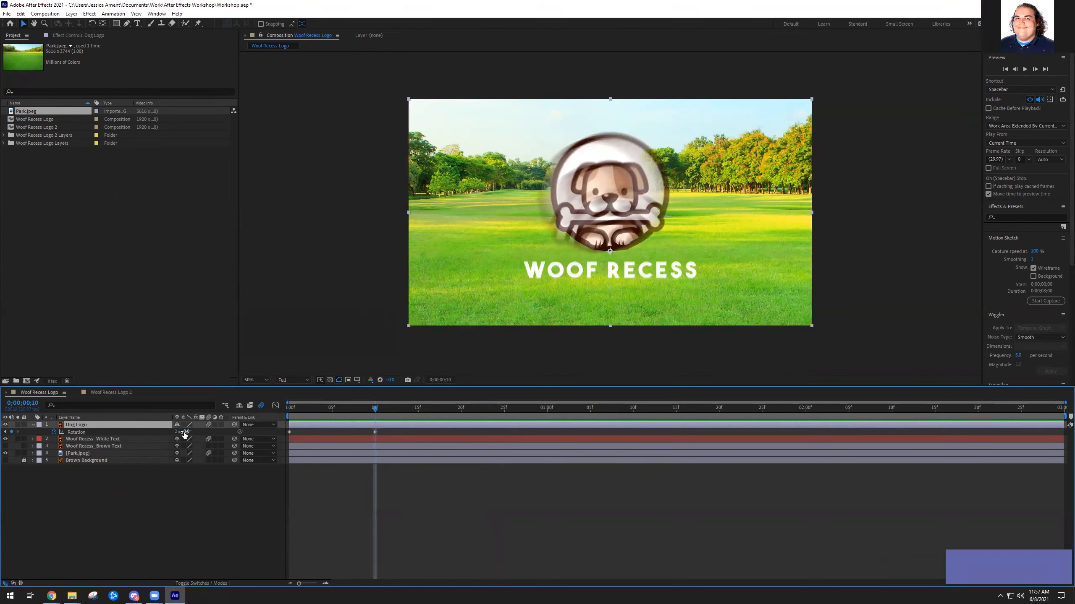
pyautogui.moveTo(173, 433); pyautogui.dragTo(0, 443)
pyautogui.moveTo(186, 432); pyautogui.dragTo(64, 443)
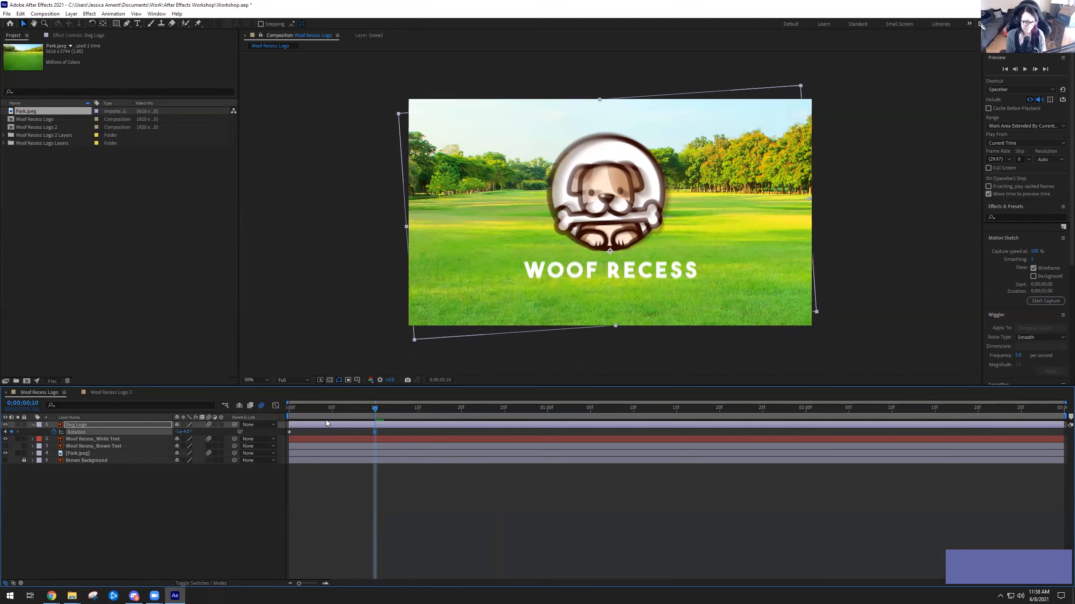
pyautogui.click(178, 431)
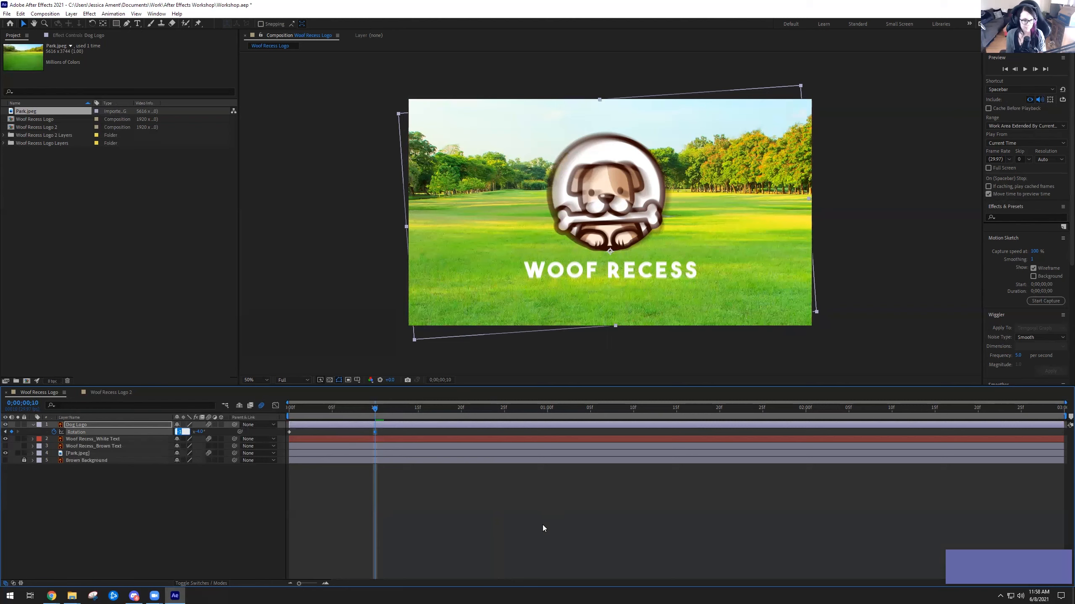
pyautogui.write('0')
pyautogui.press('Return')
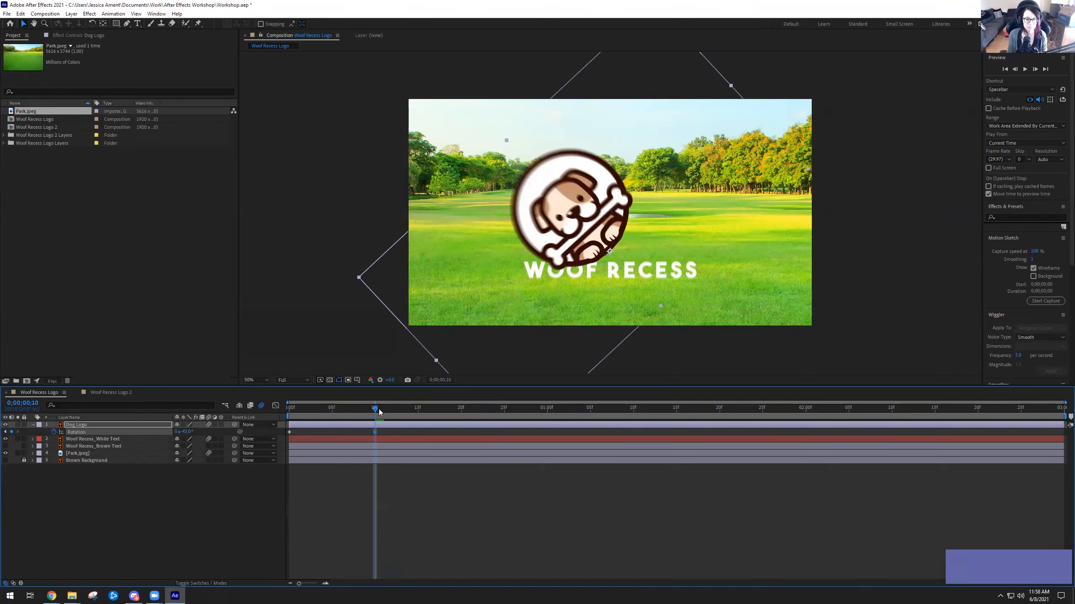
pyautogui.press('space')
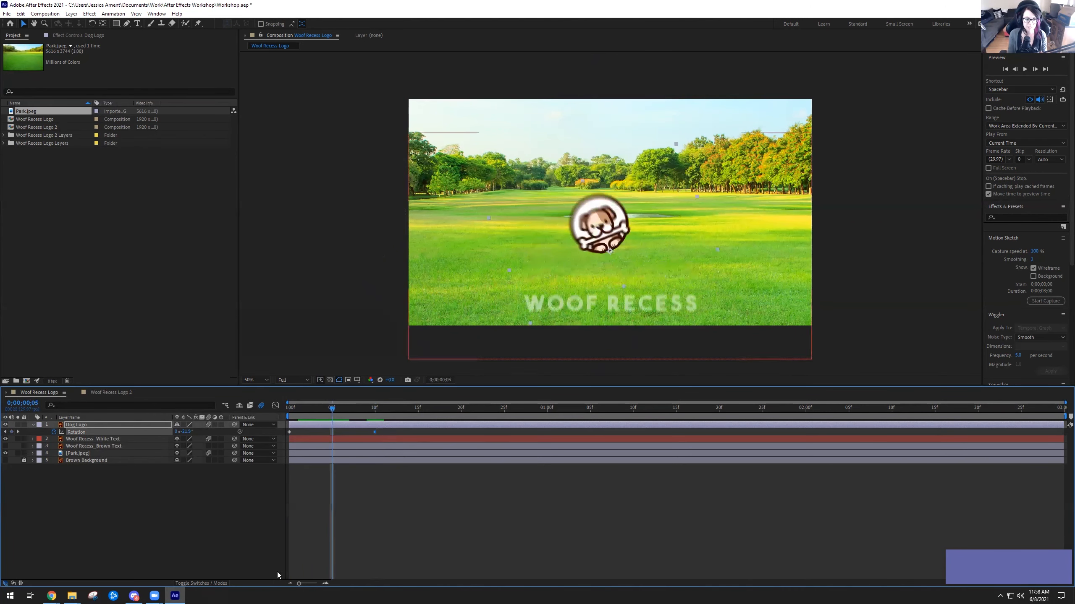
# - Open the Renders folder in the After Effects Workshop folder, play Bonus_Dog Logo.mp4, and close the player
pyautogui.moveTo(71, 596)
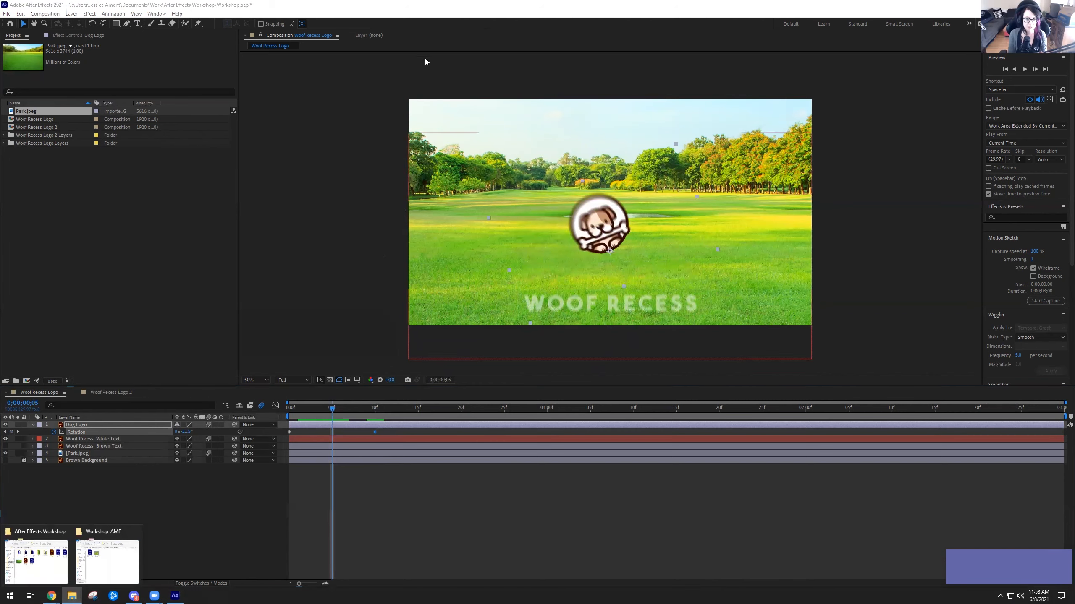
pyautogui.click(50, 574)
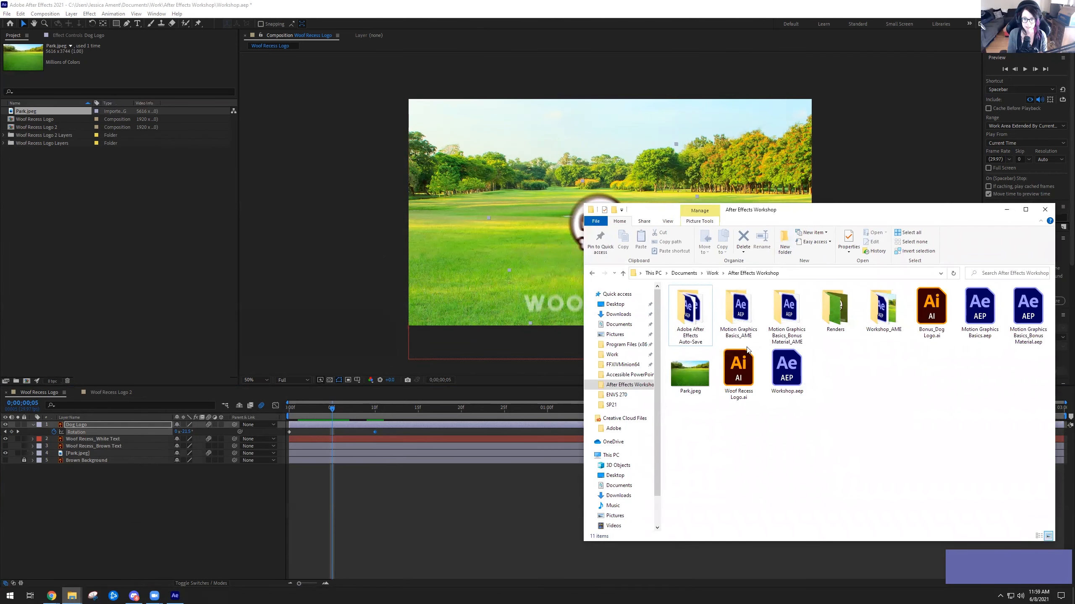
pyautogui.doubleClick(835, 311)
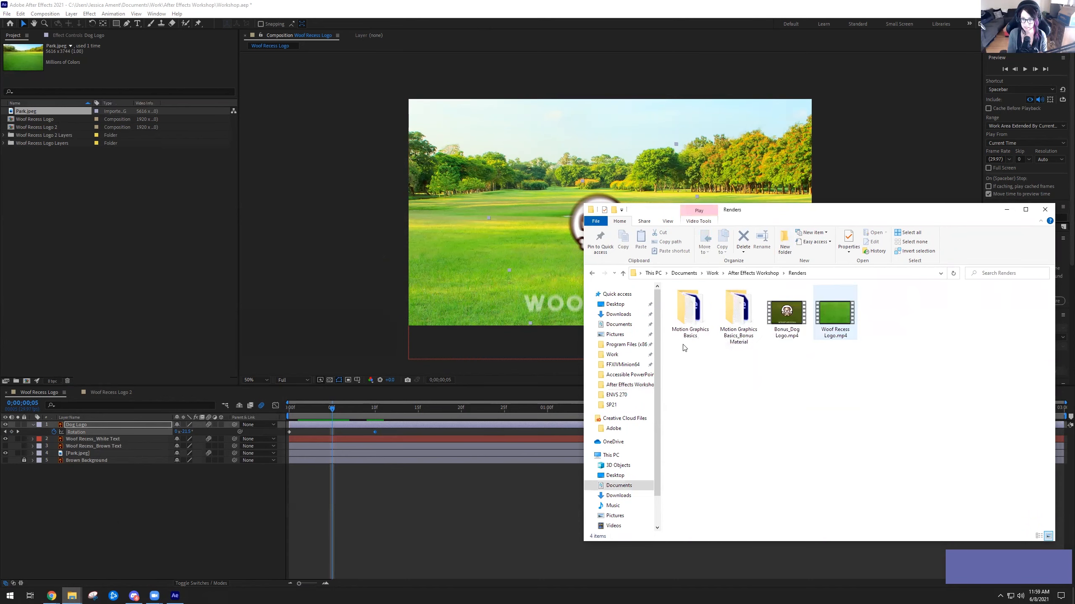
pyautogui.doubleClick(787, 313)
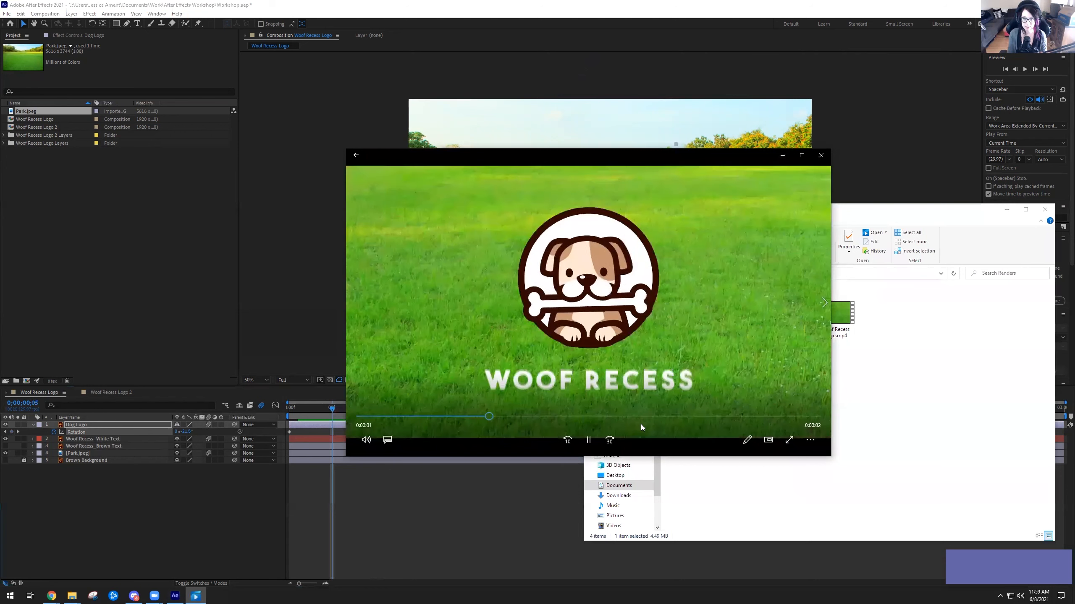
pyautogui.click(821, 155)
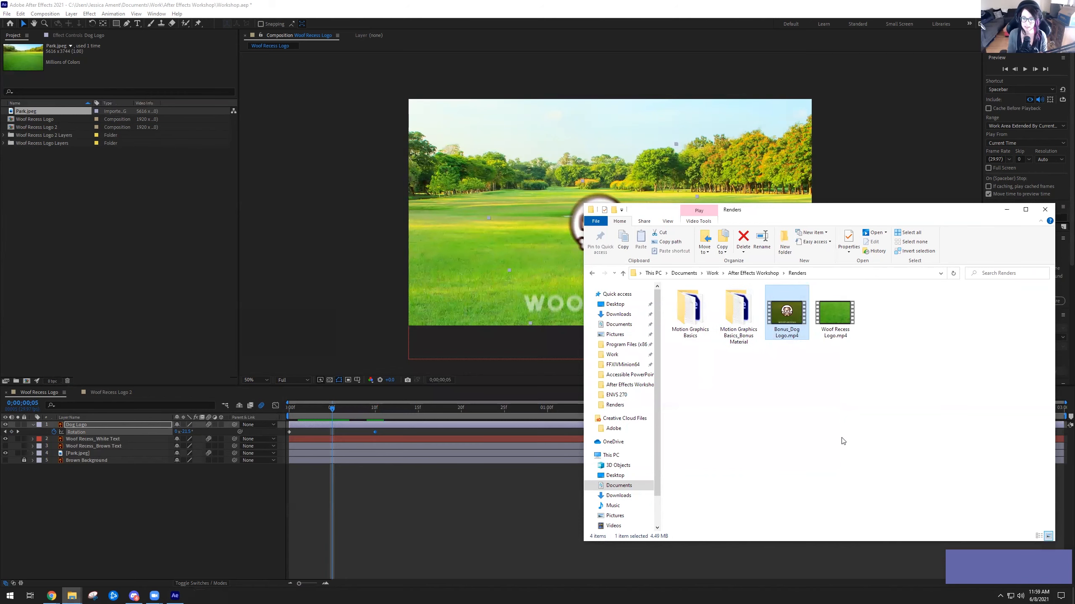
# - Return to After Effects, bring up the leftover Workshop_AME folder window, and close it
pyautogui.click(89, 545)
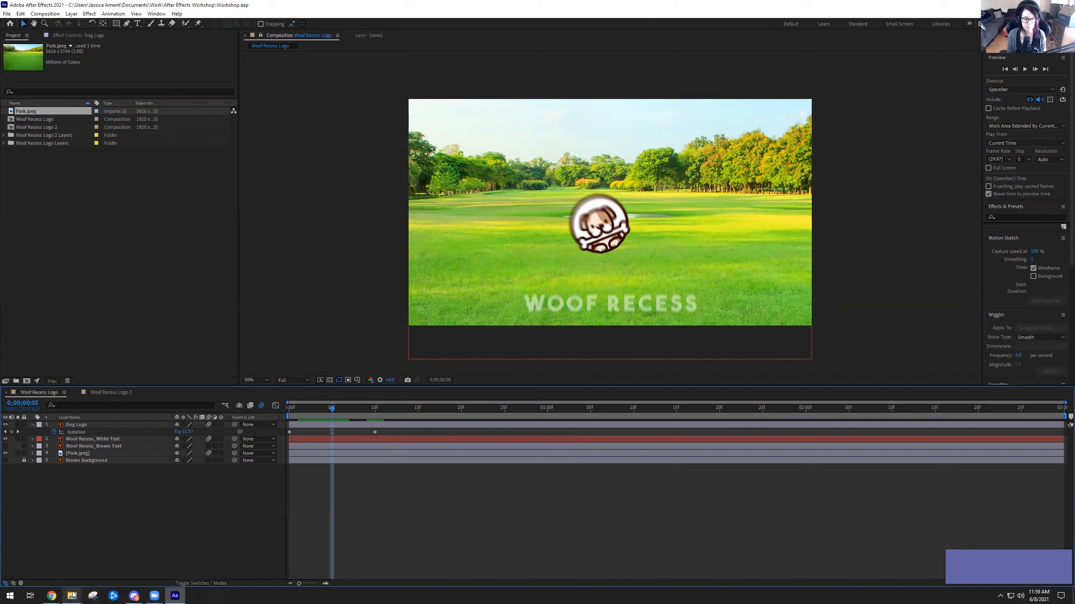
pyautogui.moveTo(72, 596)
pyautogui.click(112, 573)
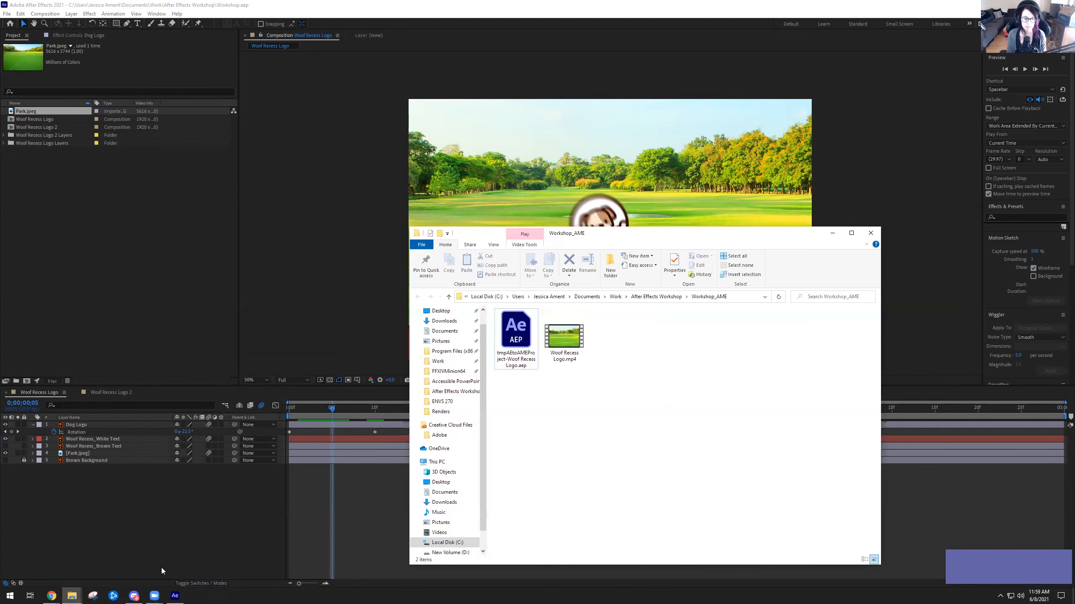
pyautogui.click(870, 233)
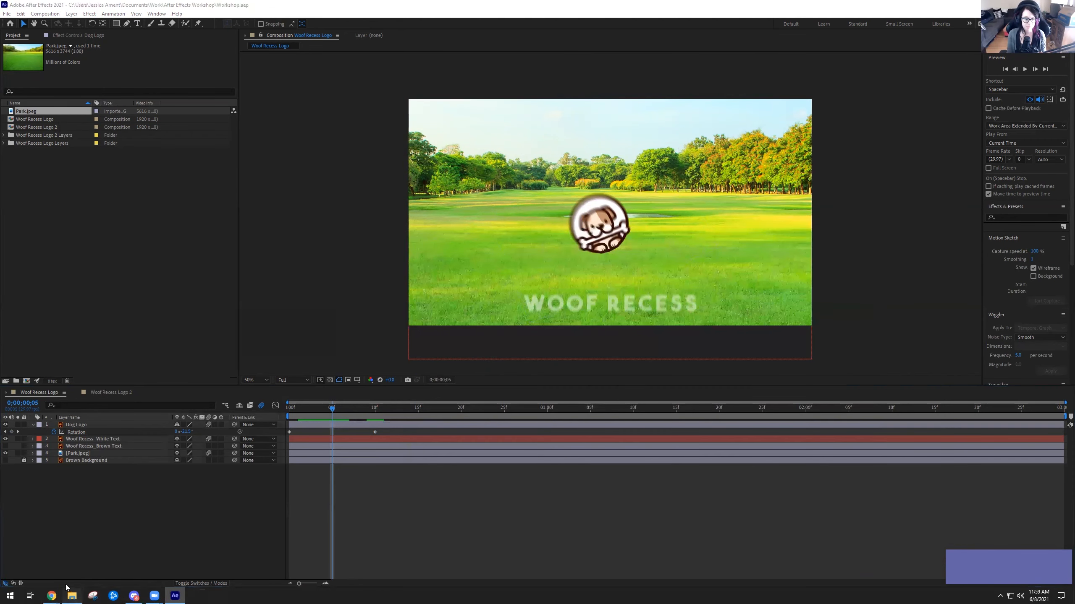
# - Open the Motion Graphics Basics_Bonus Material project from its folder inside Renders
pyautogui.click(72, 595)
pyautogui.doubleClick(738, 316)
pyautogui.click(739, 315)
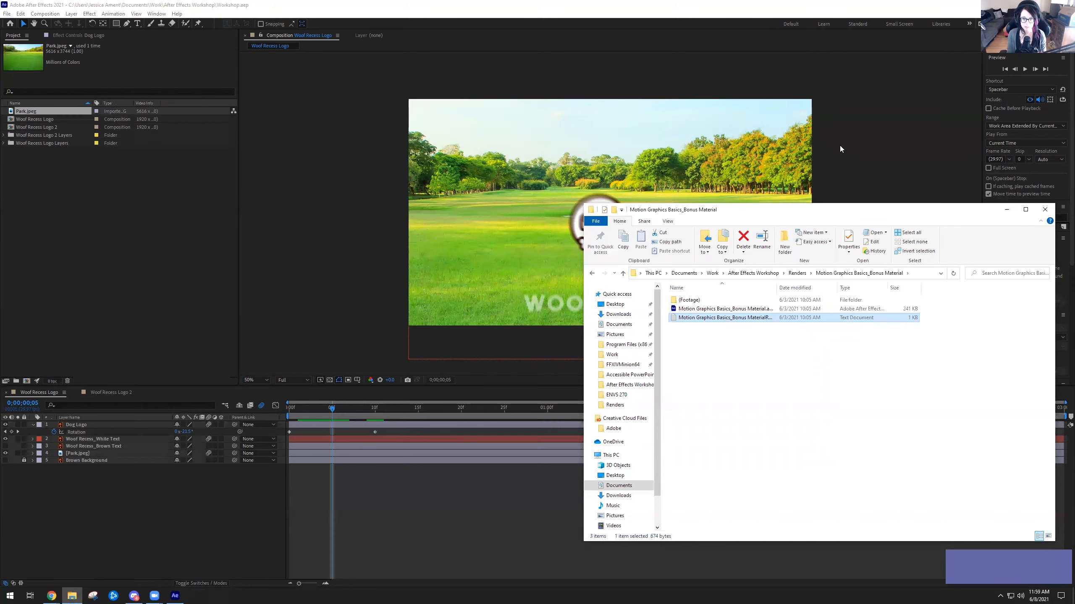
pyautogui.click(708, 310)
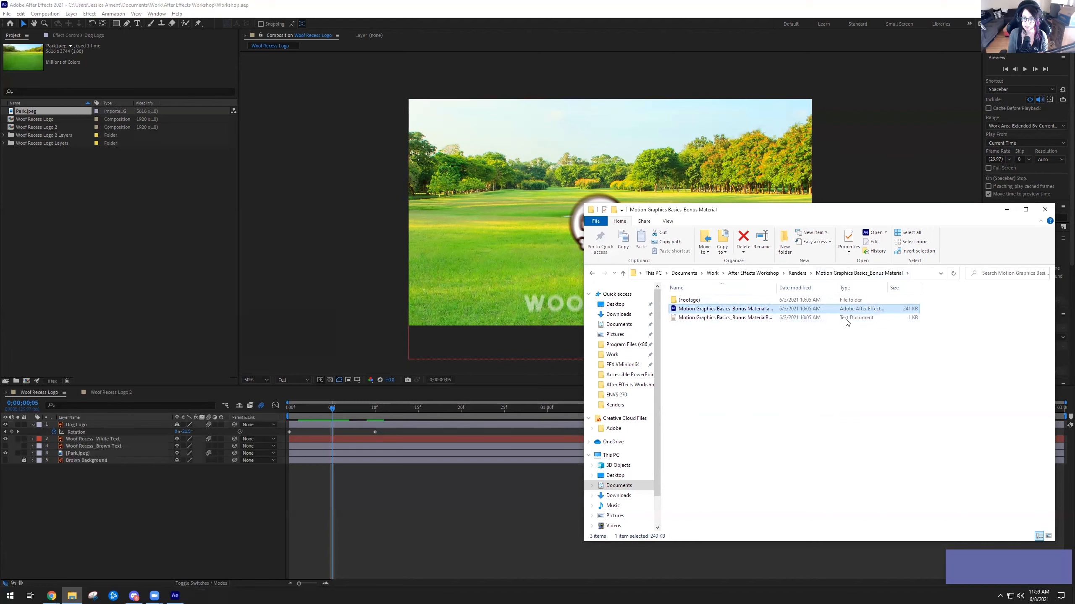
pyautogui.doubleClick(726, 309)
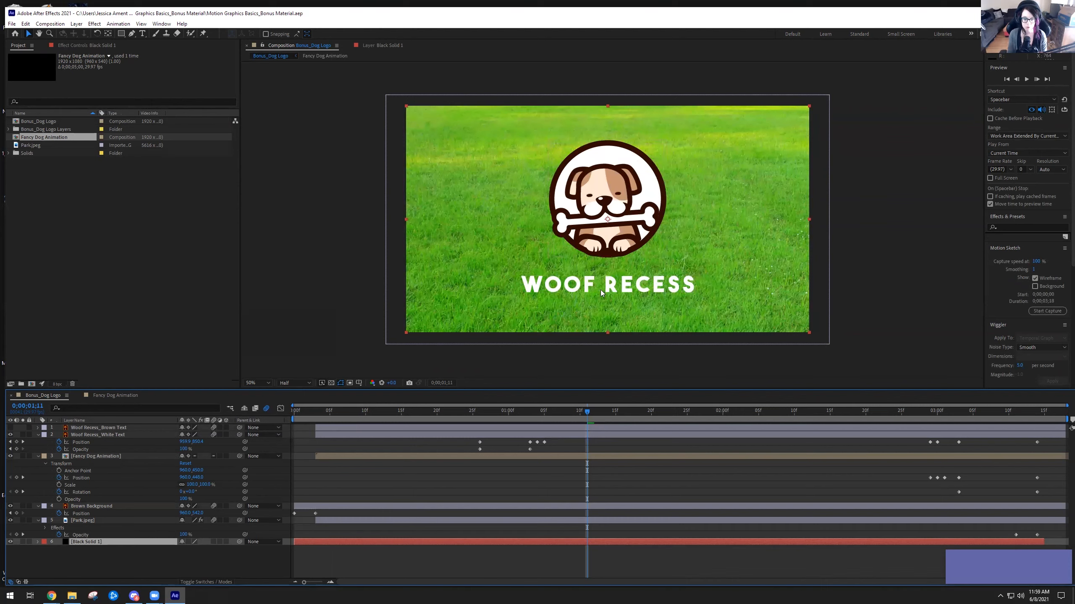
# - Move the playhead to 0;00;01;05 in Bonus_Dog Logo and collapse the expanded layer properties
pyautogui.moveTo(586, 410); pyautogui.dragTo(545, 416)
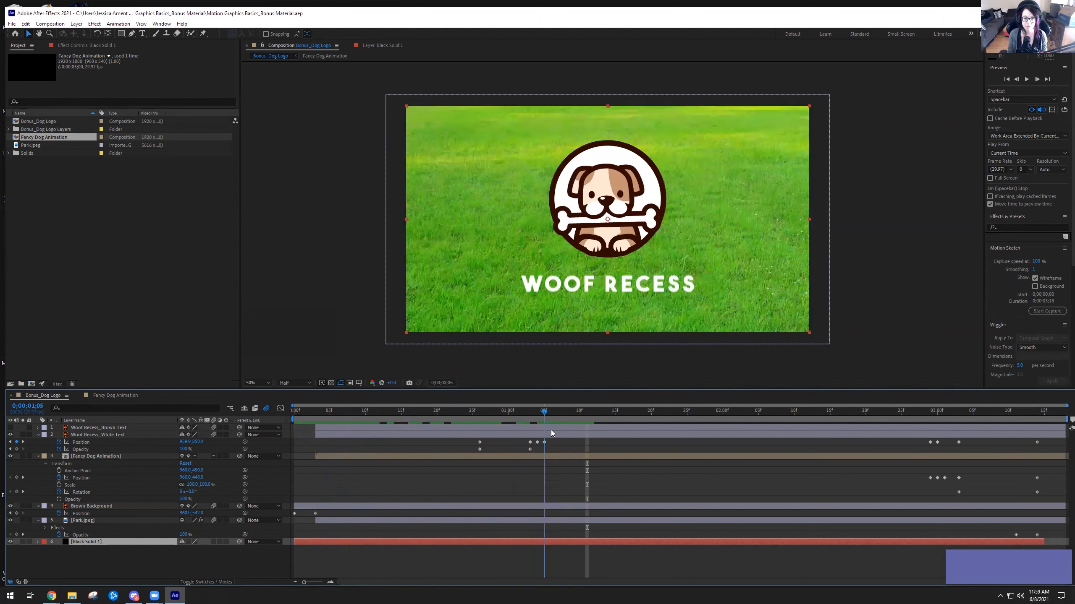
pyautogui.click(38, 456)
pyautogui.click(38, 435)
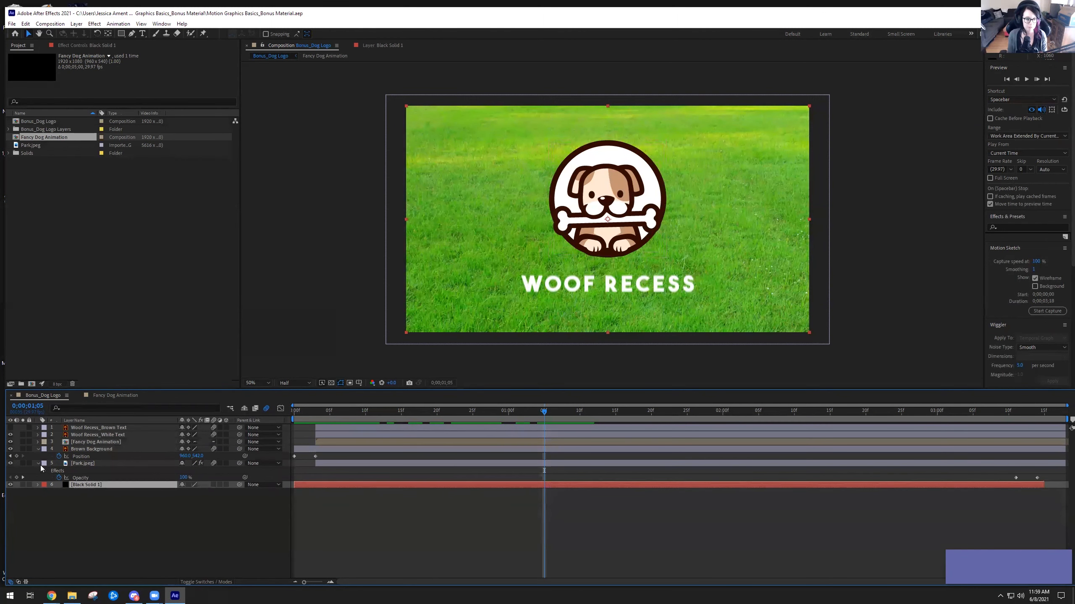
pyautogui.click(41, 465)
pyautogui.click(38, 449)
pyautogui.click(38, 456)
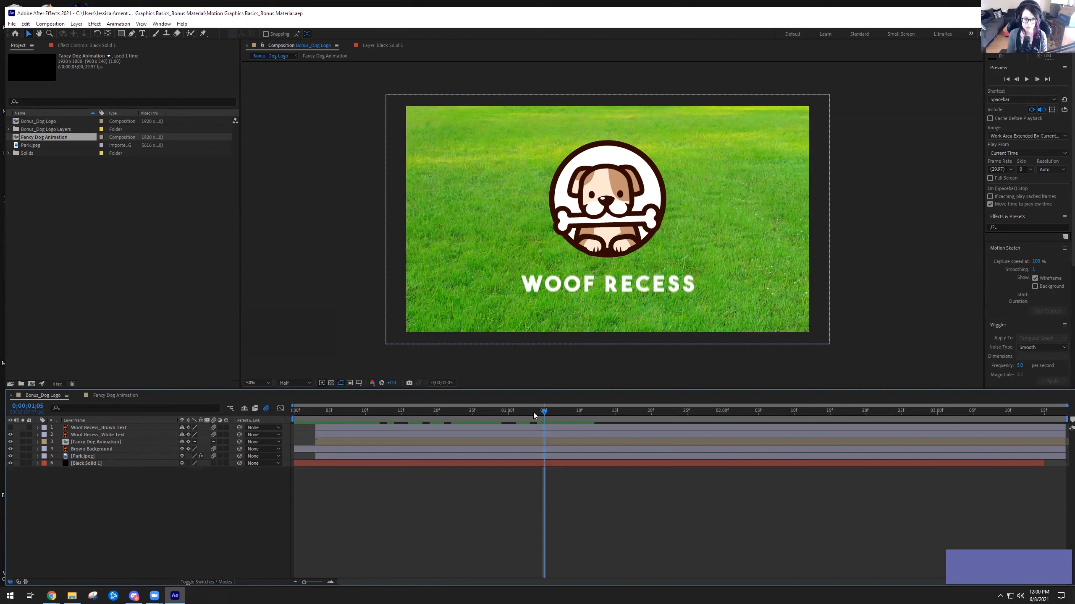
# - Scrub the Bonus_Dog Logo composition from 0;00;00;19 to 0;00;01;05 and examine its Brown Background layer
pyautogui.click(429, 411)
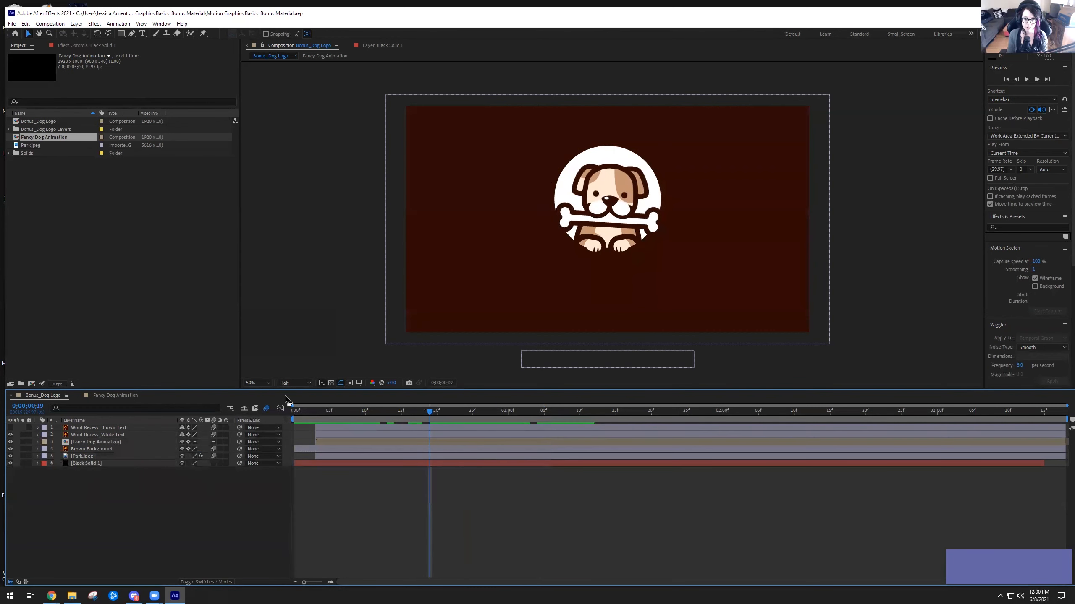
pyautogui.click(105, 449)
pyautogui.moveTo(426, 409); pyautogui.dragTo(559, 458)
# - Open the nested Fancy Dog Animation composition from its layer in Bonus_Dog Logo
pyautogui.click(115, 441)
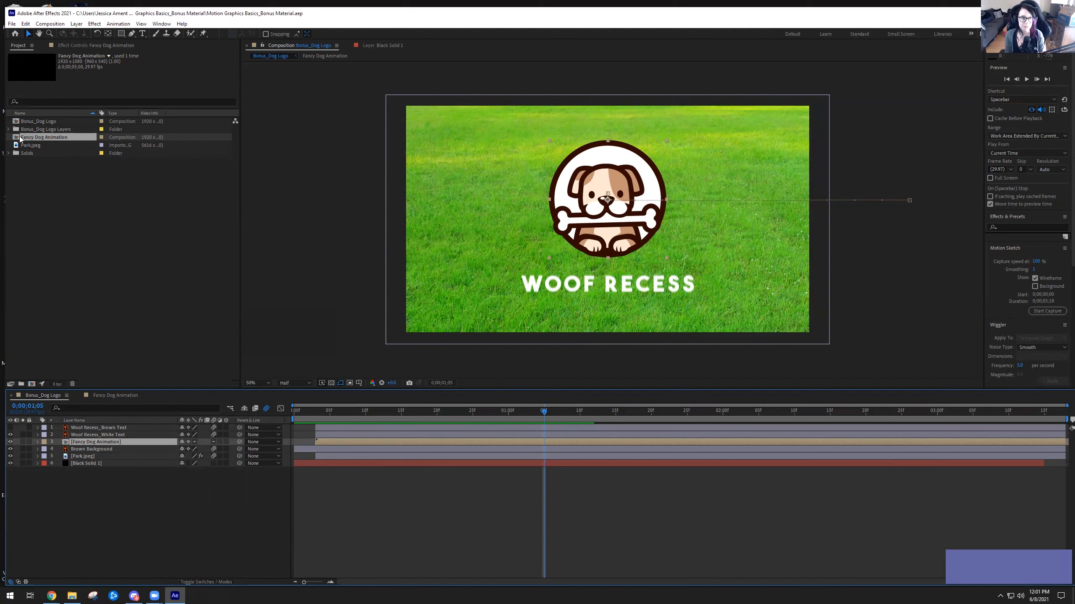
pyautogui.click(55, 138)
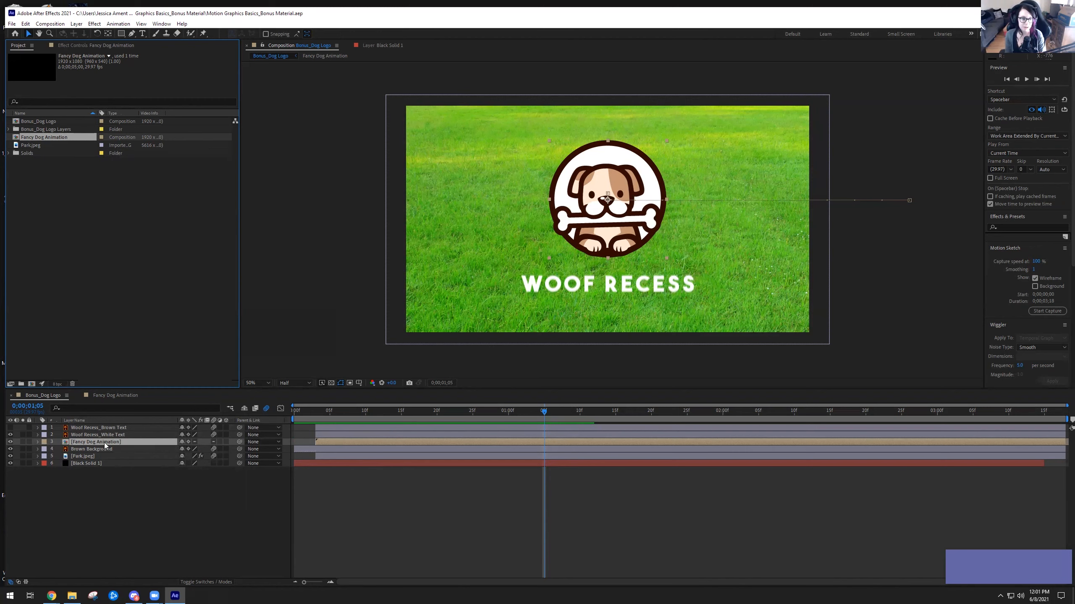
pyautogui.doubleClick(84, 442)
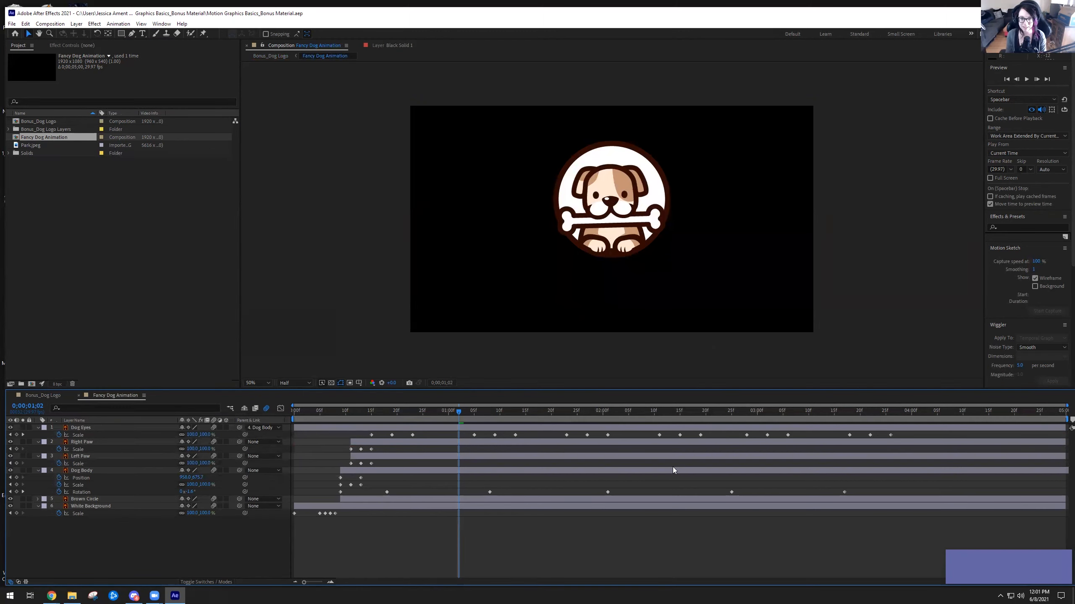
# - Scrub Fancy Dog Animation back to 0;00;00;14 and examine the Dog Eyes, Left Paw and Dog Body layers
pyautogui.moveTo(458, 413); pyautogui.dragTo(367, 412)
pyautogui.click(89, 427)
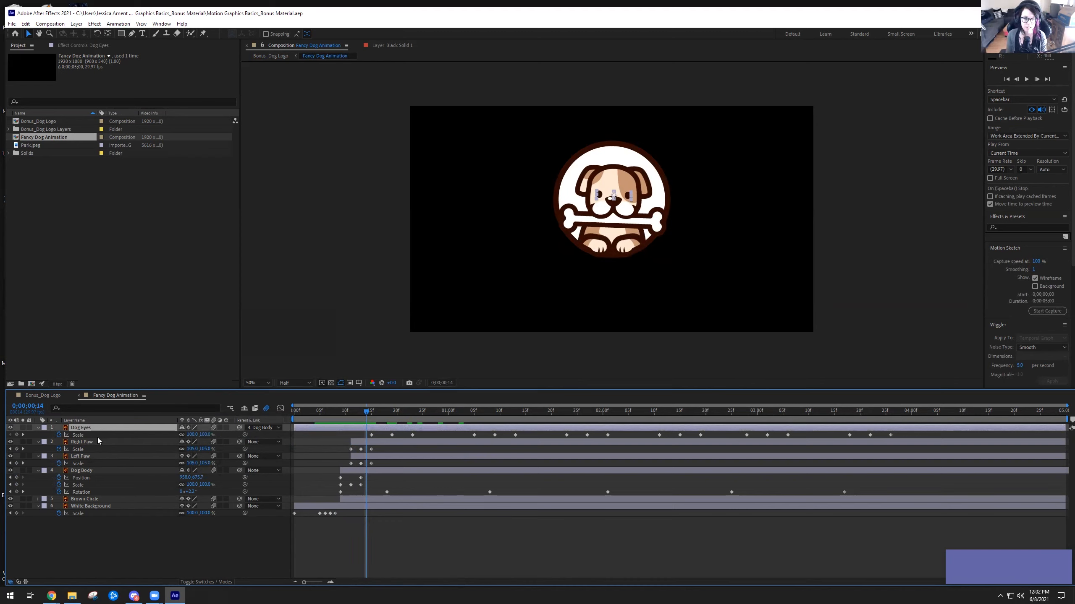
pyautogui.click(93, 457)
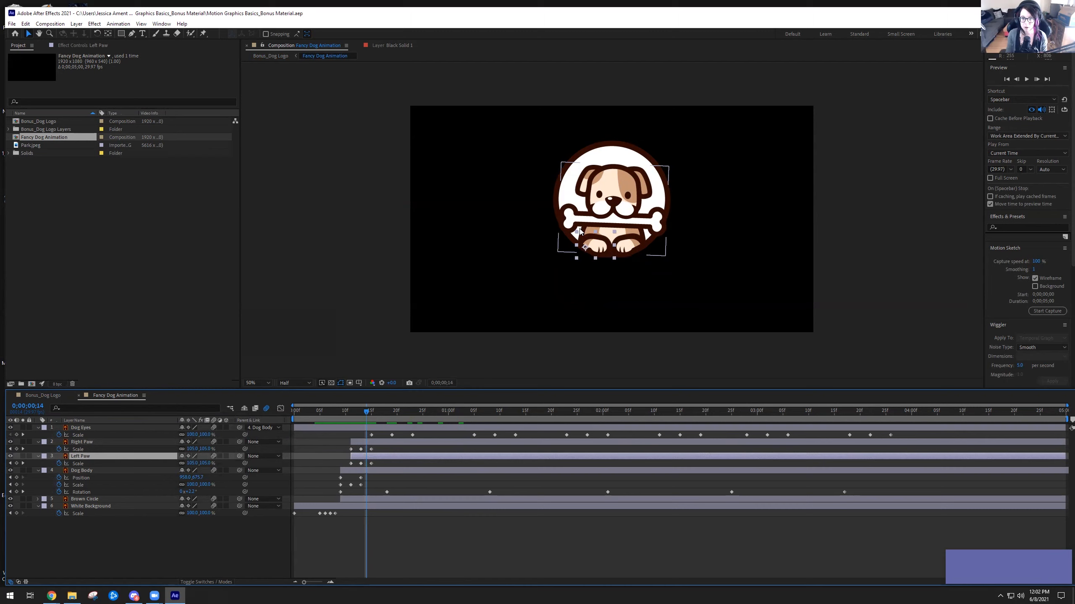
pyautogui.click(93, 470)
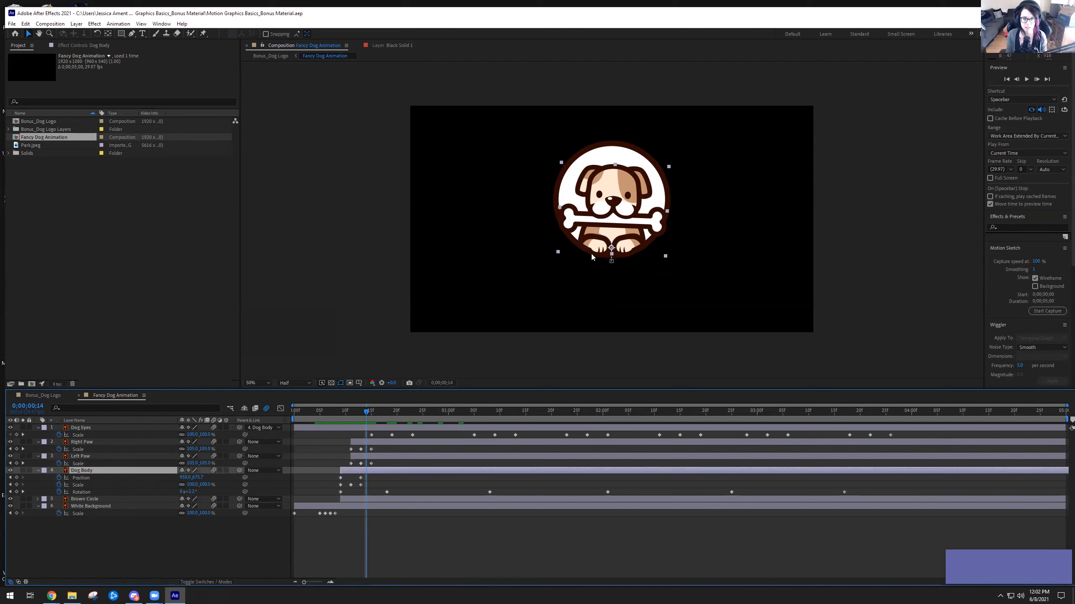